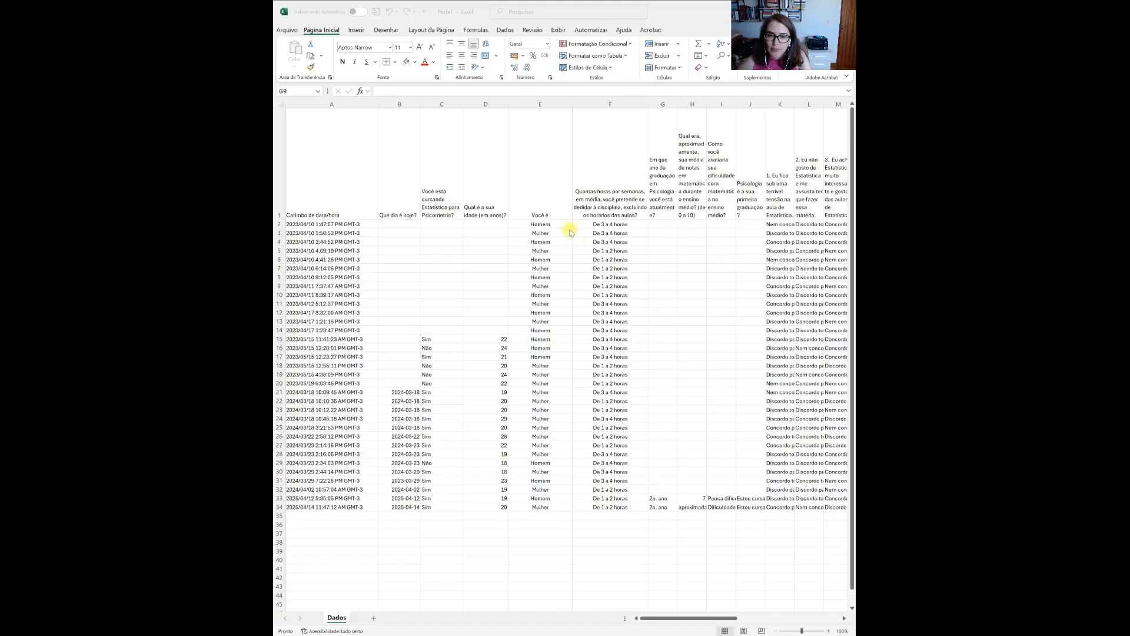
# - Fill the "Você é" header cell E1 with light orange and the weekly study-hours header cell F1 with light blue
pyautogui.click(544, 197)
pyautogui.click(544, 197)
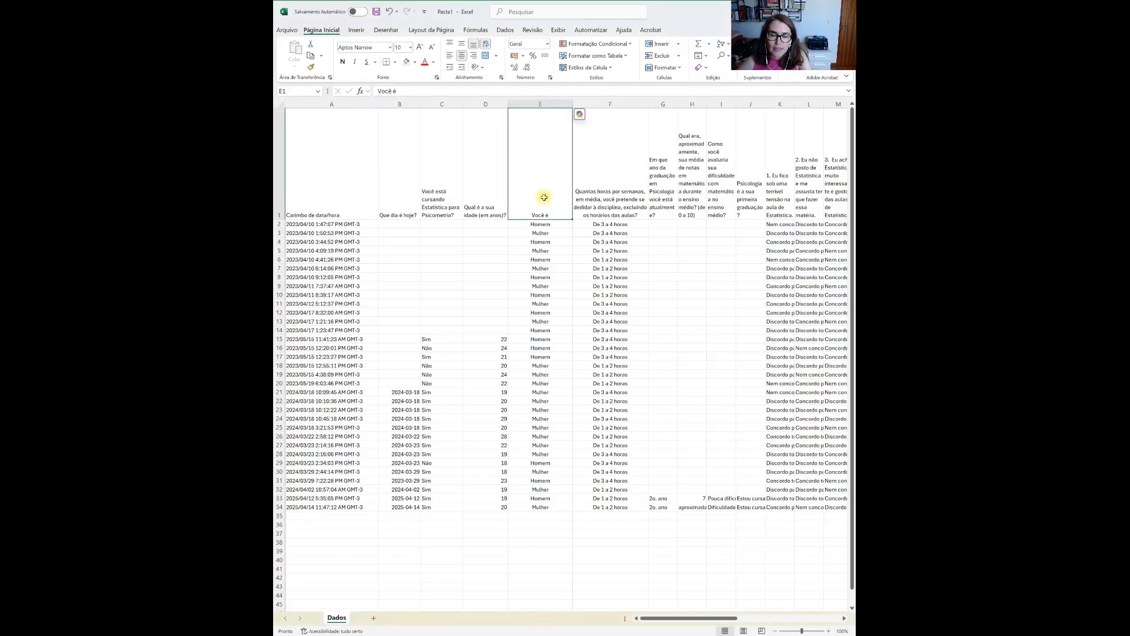
pyautogui.click(415, 61)
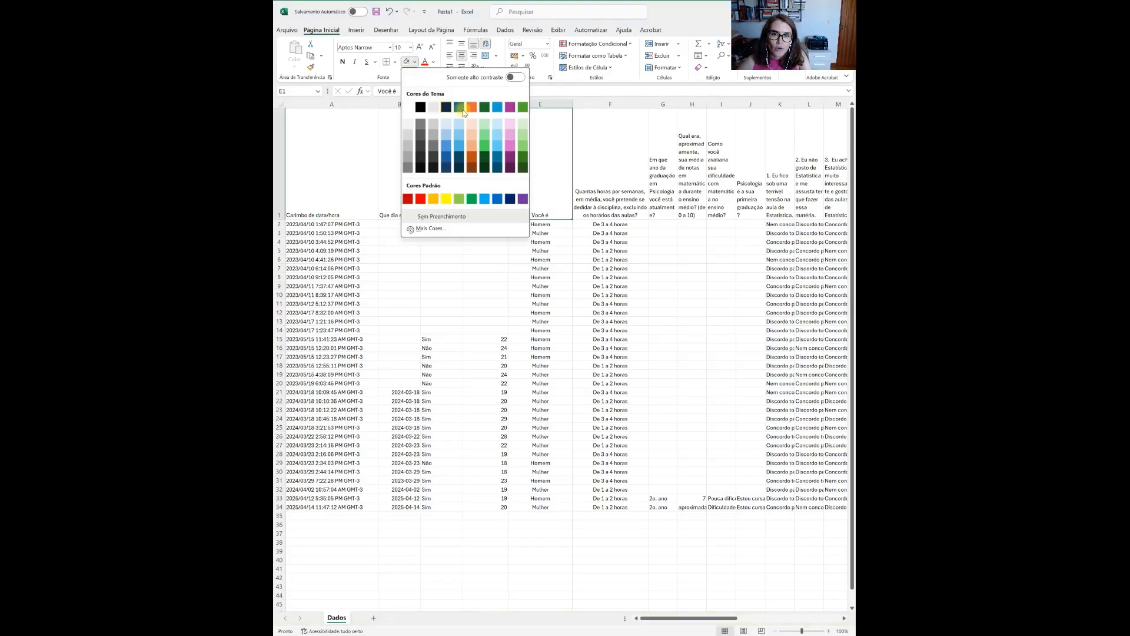
pyautogui.click(472, 123)
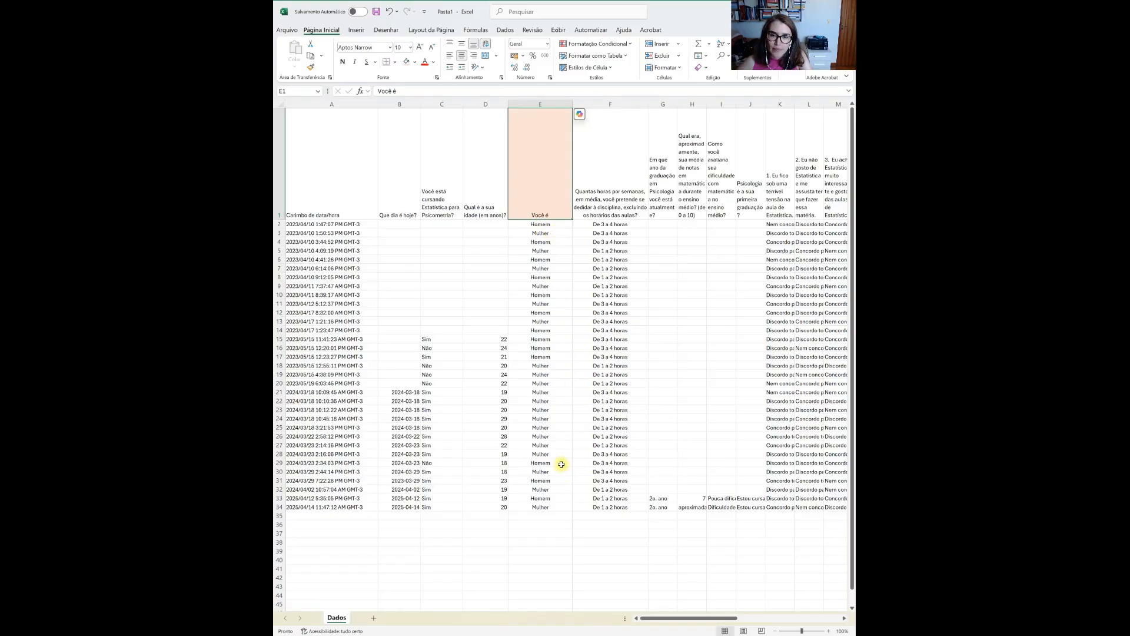
pyautogui.click(612, 177)
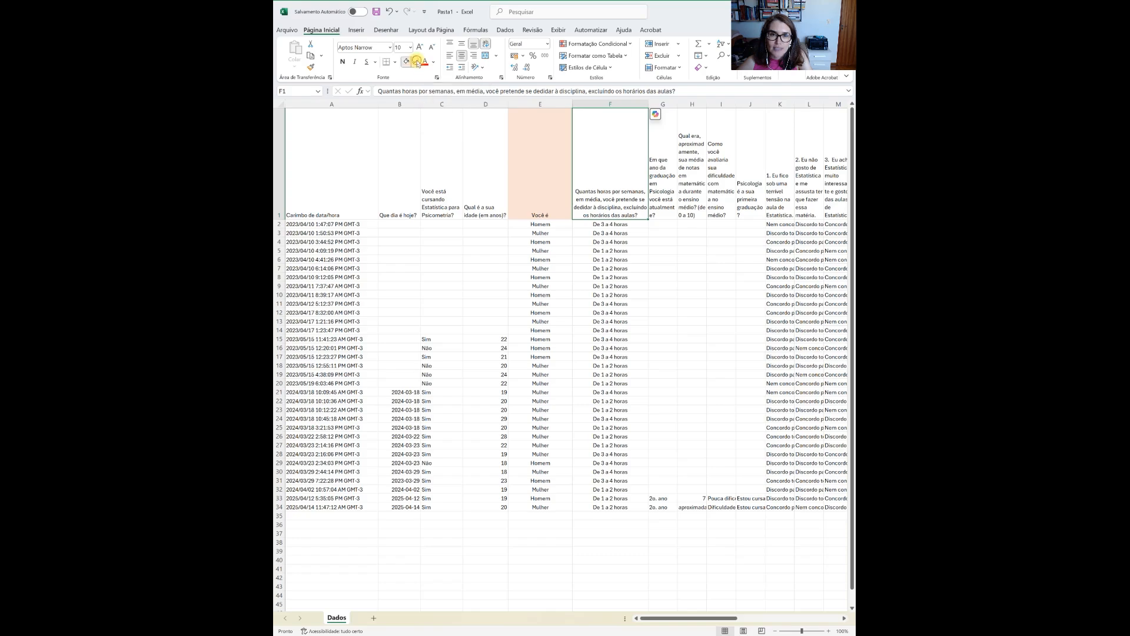
pyautogui.click(416, 61)
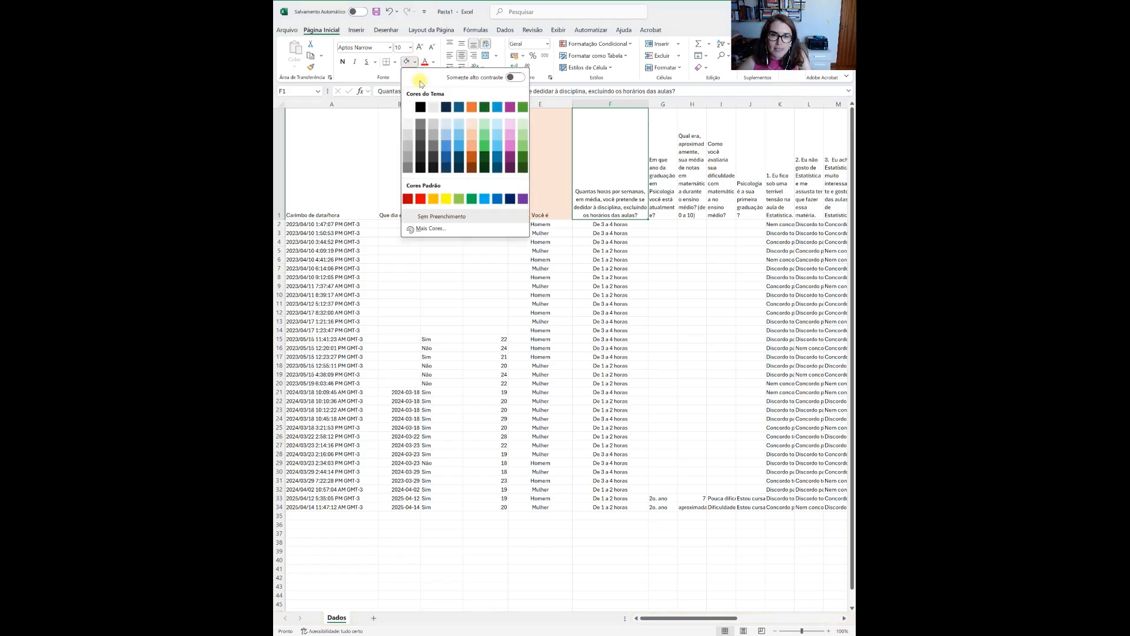
pyautogui.click(449, 125)
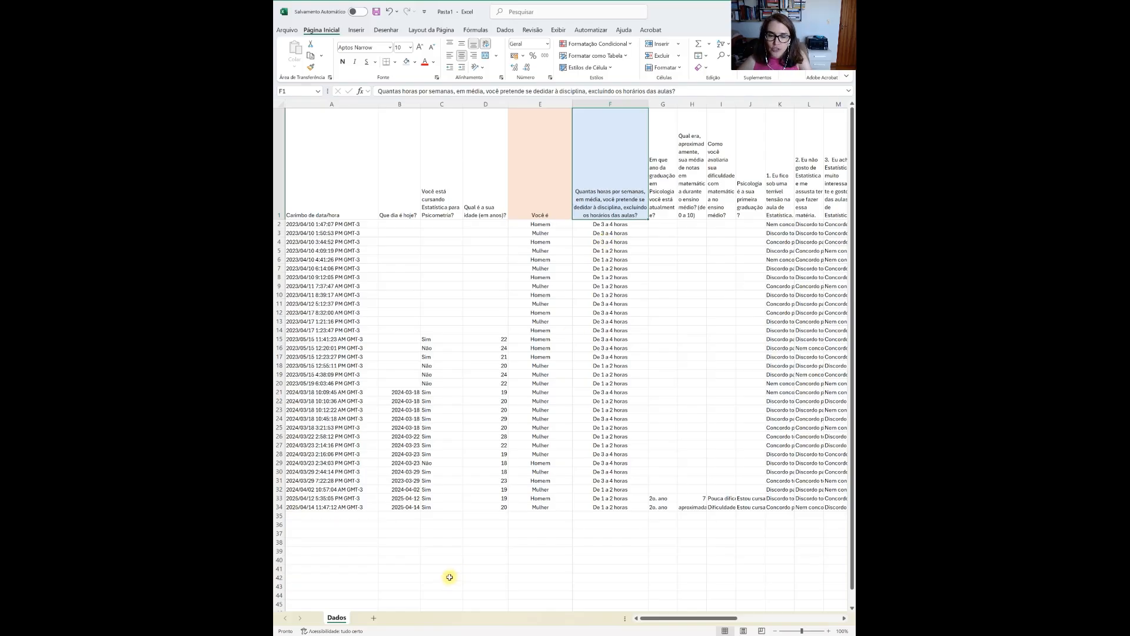
# - Add a new worksheet and name it Qui-Quadrado
pyautogui.click(373, 618)
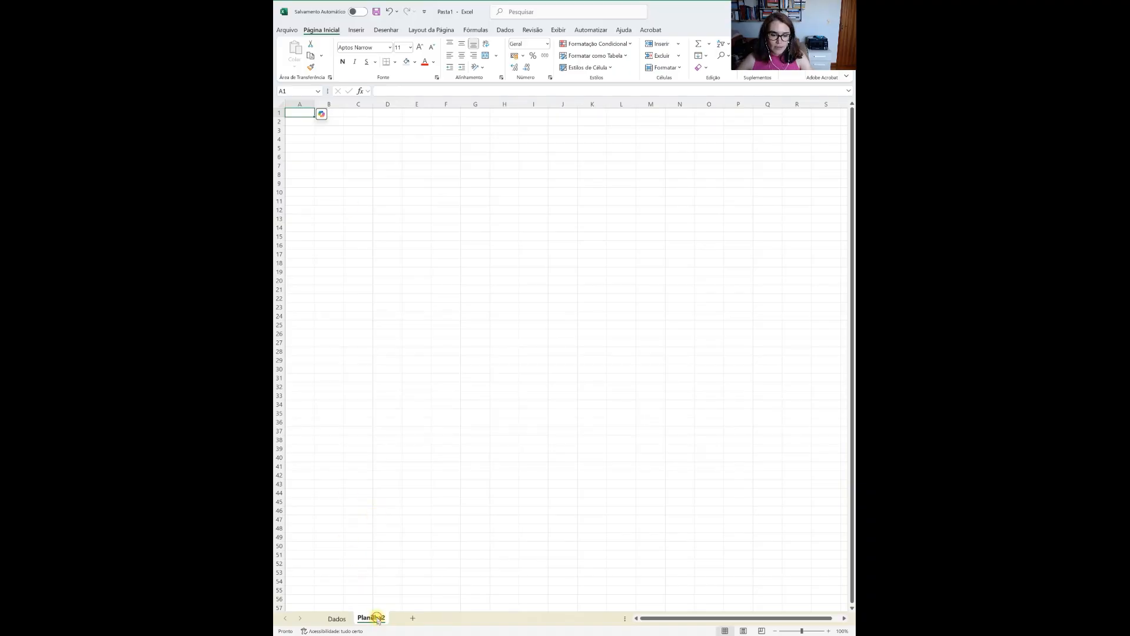
pyautogui.doubleClick(377, 618)
pyautogui.write('Qui-Quadr')
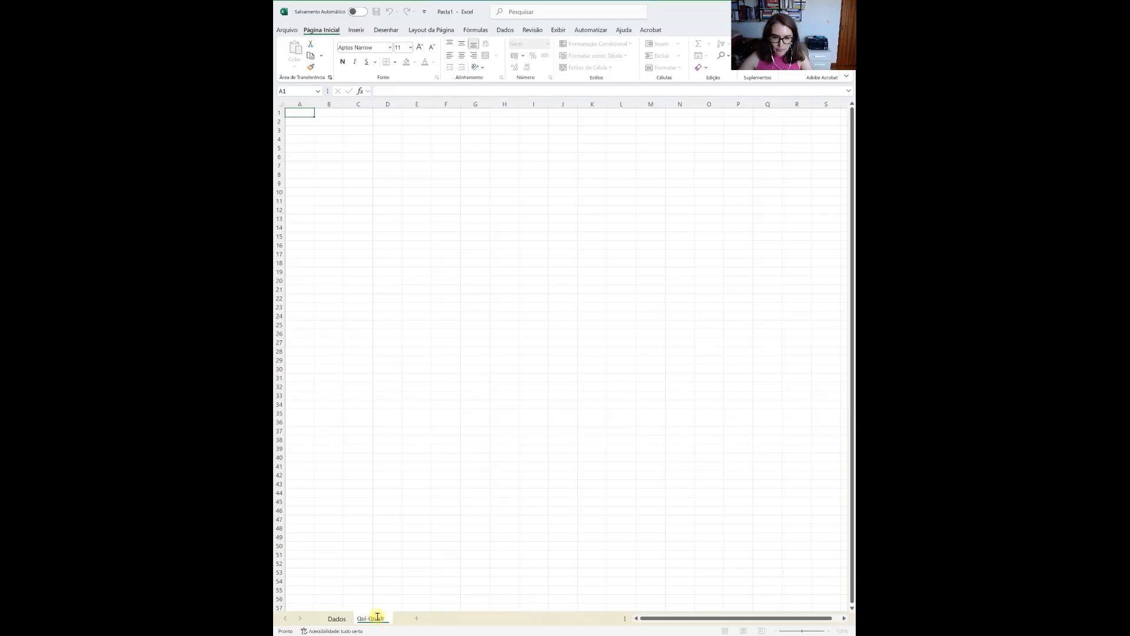
pyautogui.write('ado')
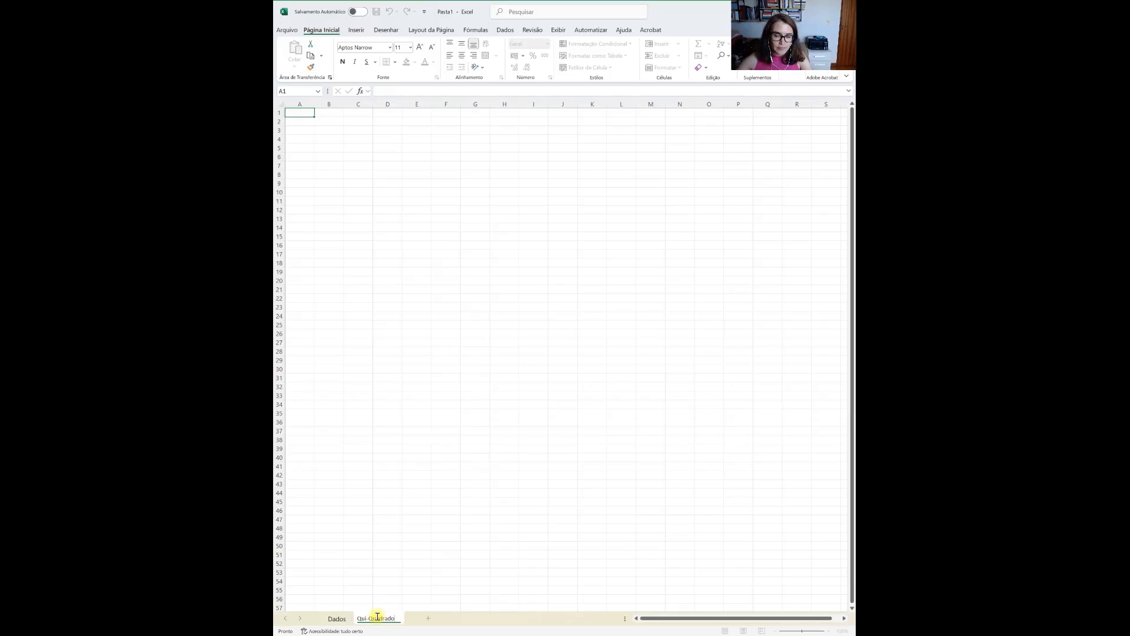
pyautogui.click(475, 412)
# - Merge and center cells A1:O1 and enter the title "Teste Qui-Quadrado"
pyautogui.moveTo(294, 111); pyautogui.dragTo(710, 112)
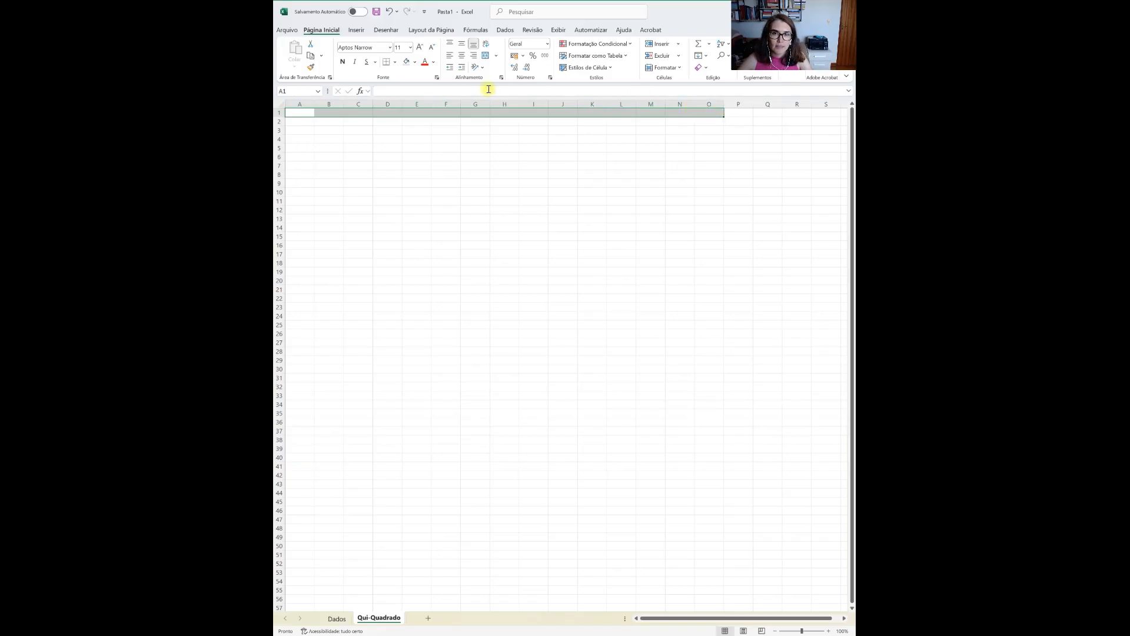
pyautogui.click(485, 56)
pyautogui.write('T')
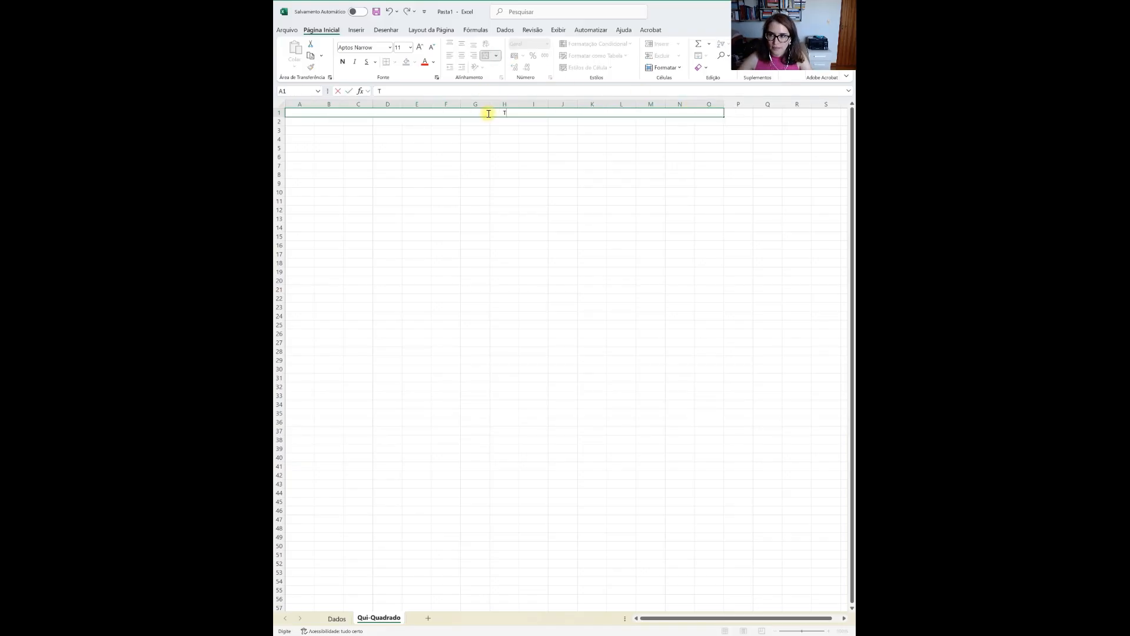
pyautogui.write('este Qui')
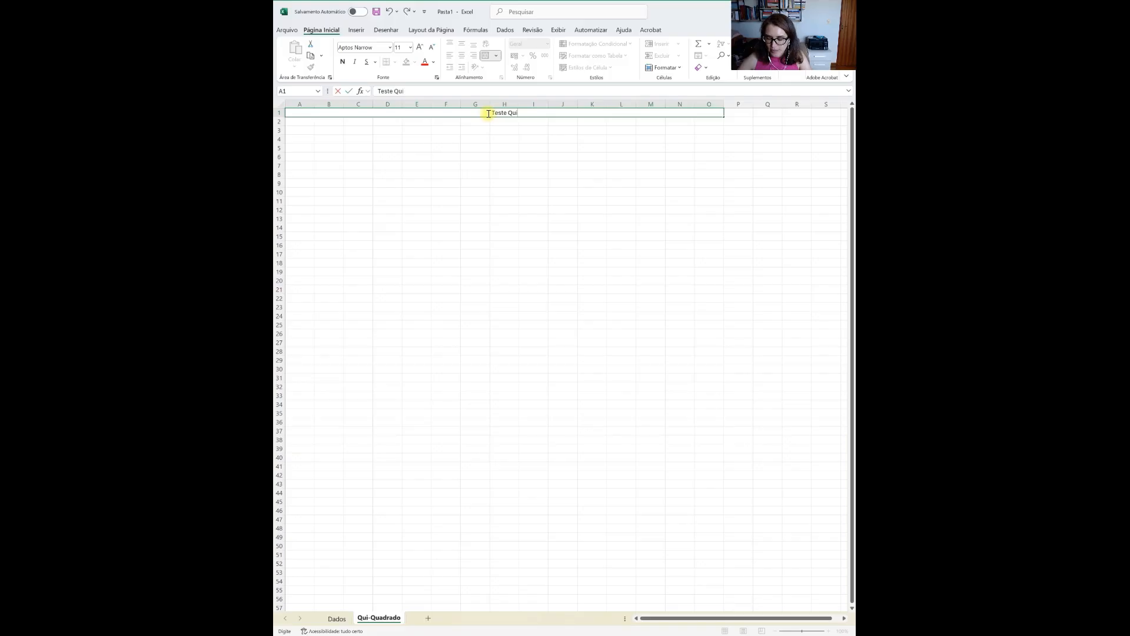
pyautogui.write('-Quadrado')
pyautogui.click(465, 147)
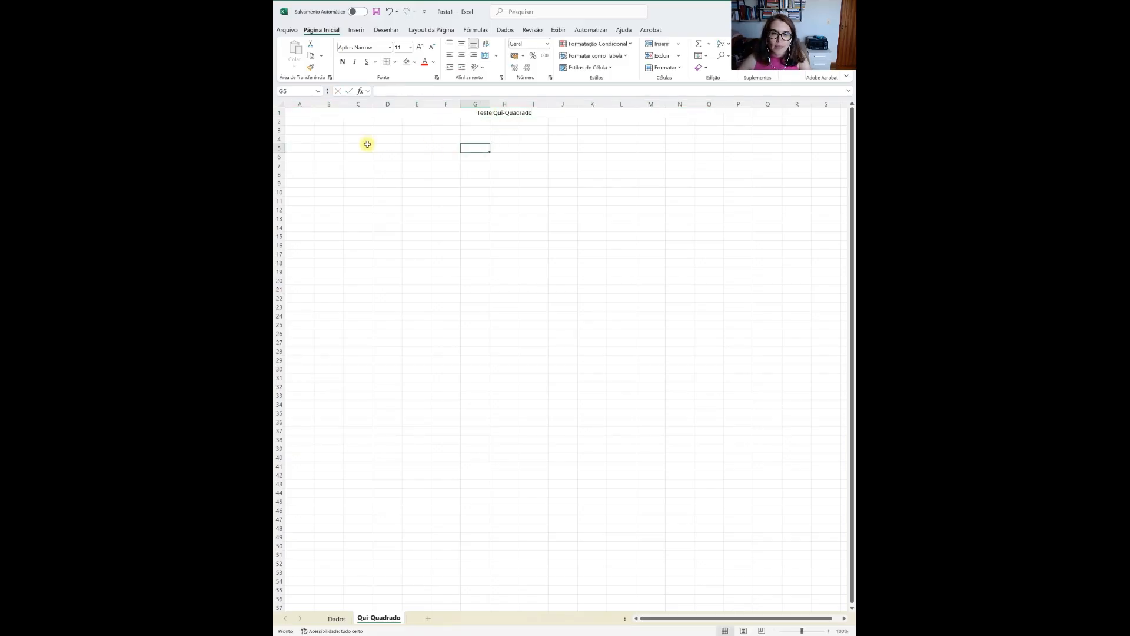
# - Enter the label "Variáveis:" in A4 and the first variable "Sexo" in B4
pyautogui.click(304, 138)
pyautogui.write('Variáveis:')
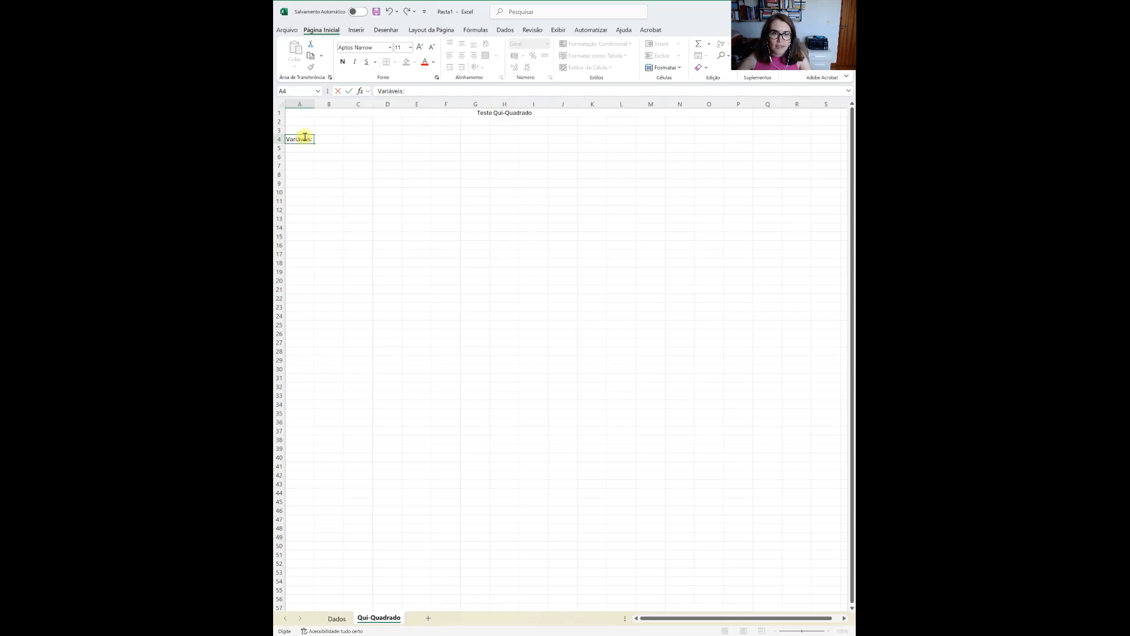
pyautogui.press('Tab')
pyautogui.write('Se')
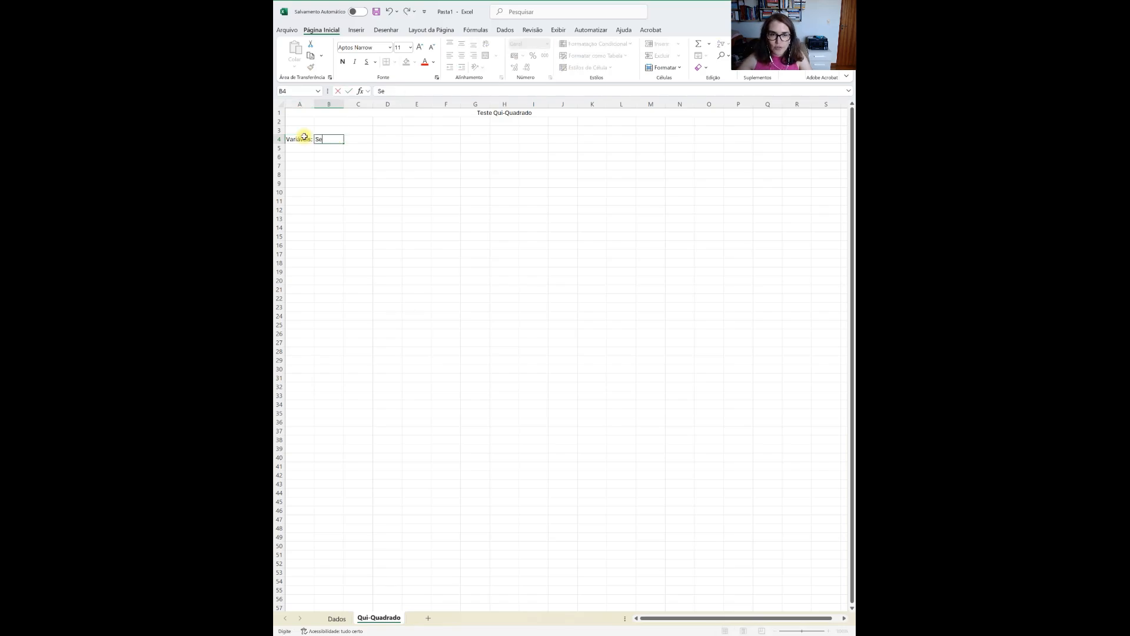
pyautogui.write('xo')
pyautogui.press('Return')
# - Enter the second variable "Intervalo de horas dedicadas ao estudo por semana na disciplina" in B5
pyautogui.write('In')
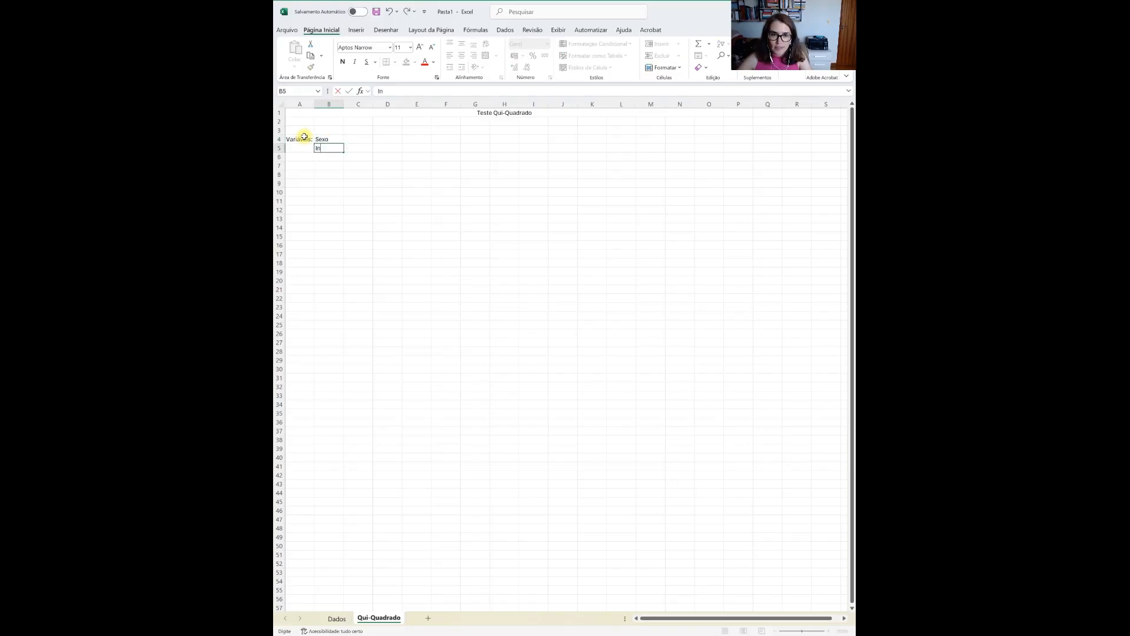
pyautogui.write('tervalo de horas dedida')
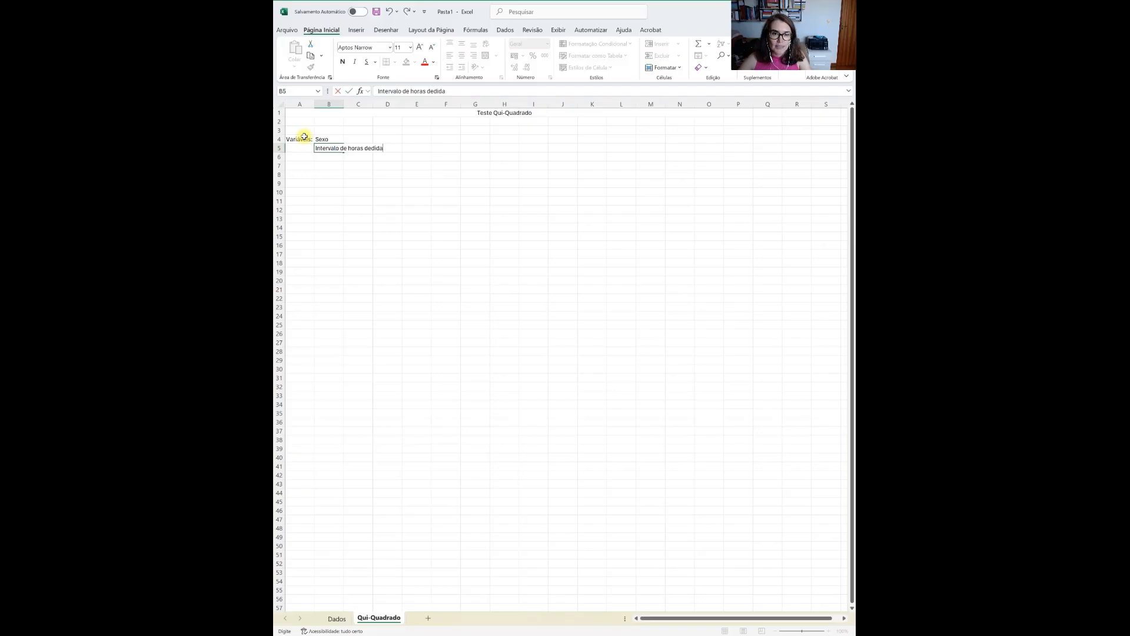
pyautogui.press('BackSpace')
pyautogui.press('BackSpace')
pyautogui.write('cadas ao estudo por semana')
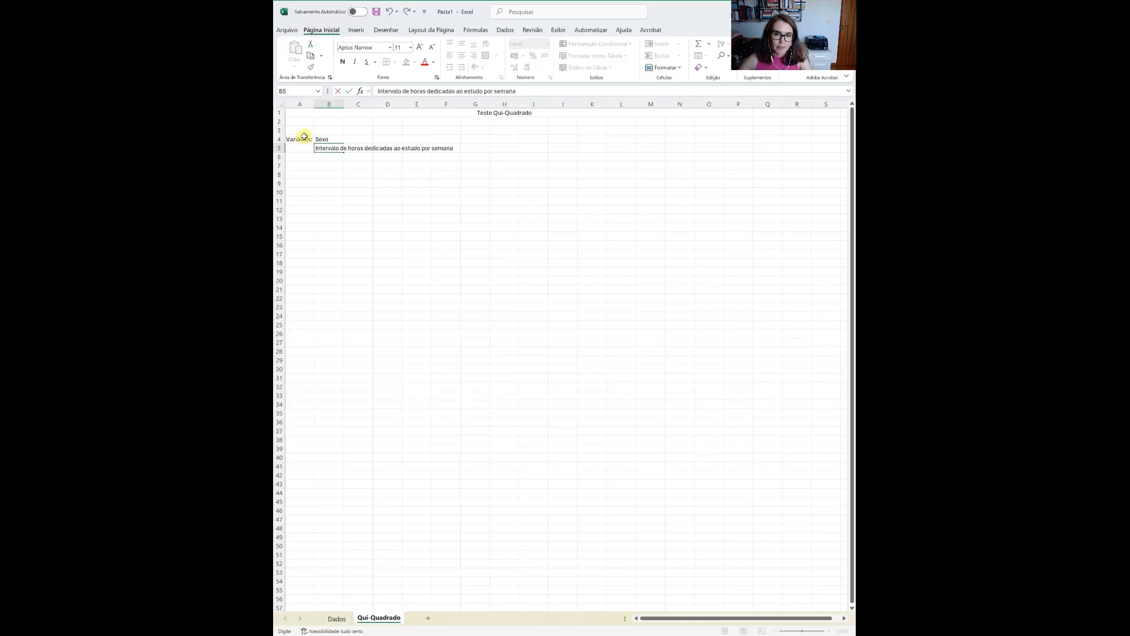
pyautogui.write(' na disciplina')
pyautogui.press('Return')
# - Enter the section heading "Frequência Observada (O)" in A8
pyautogui.press('Return')
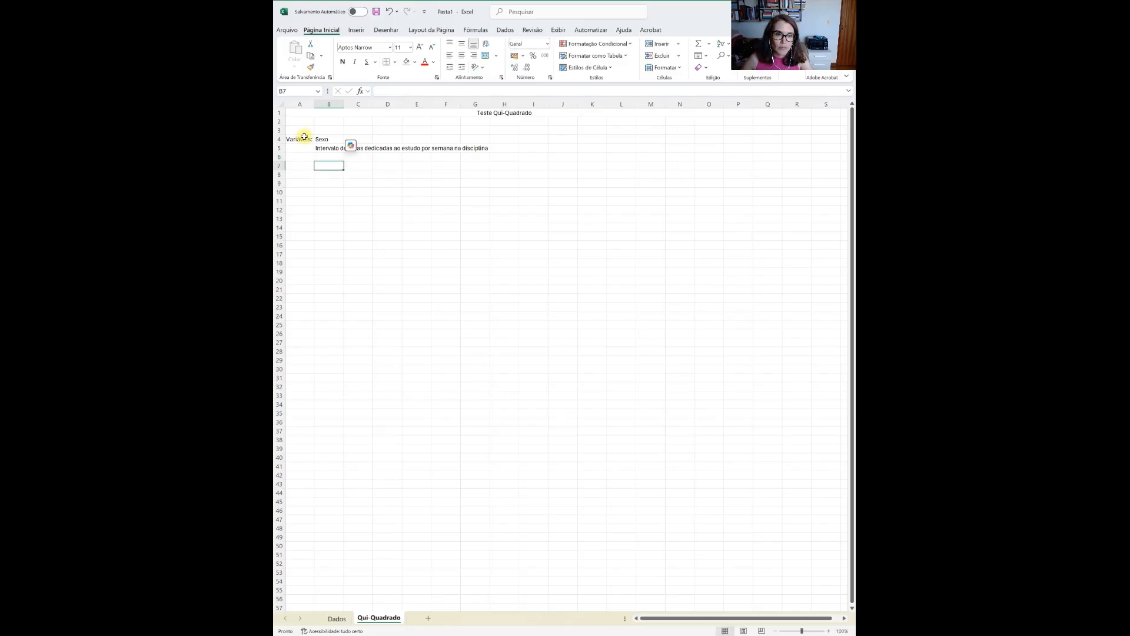
pyautogui.press('Return')
pyautogui.press('Left')
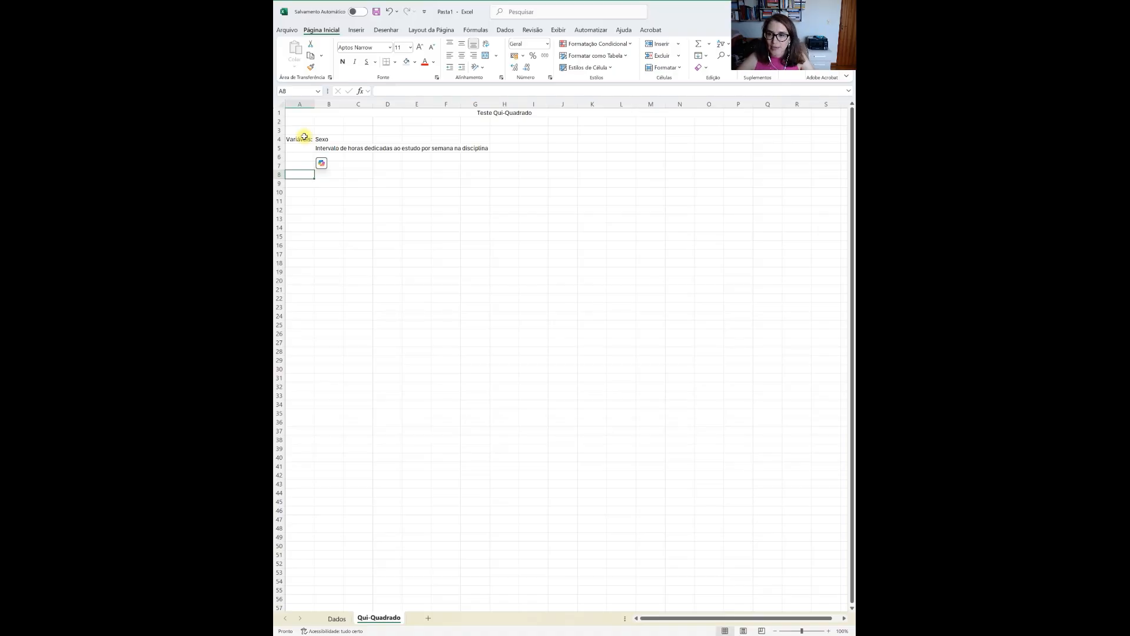
pyautogui.write('Frequência')
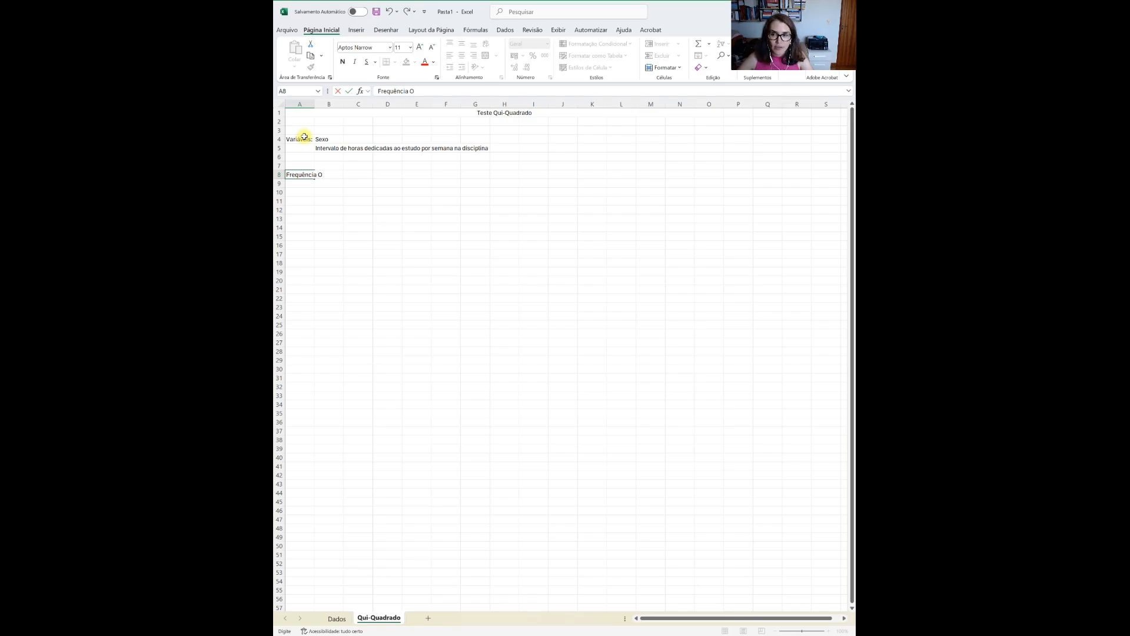
pyautogui.write('Observada')
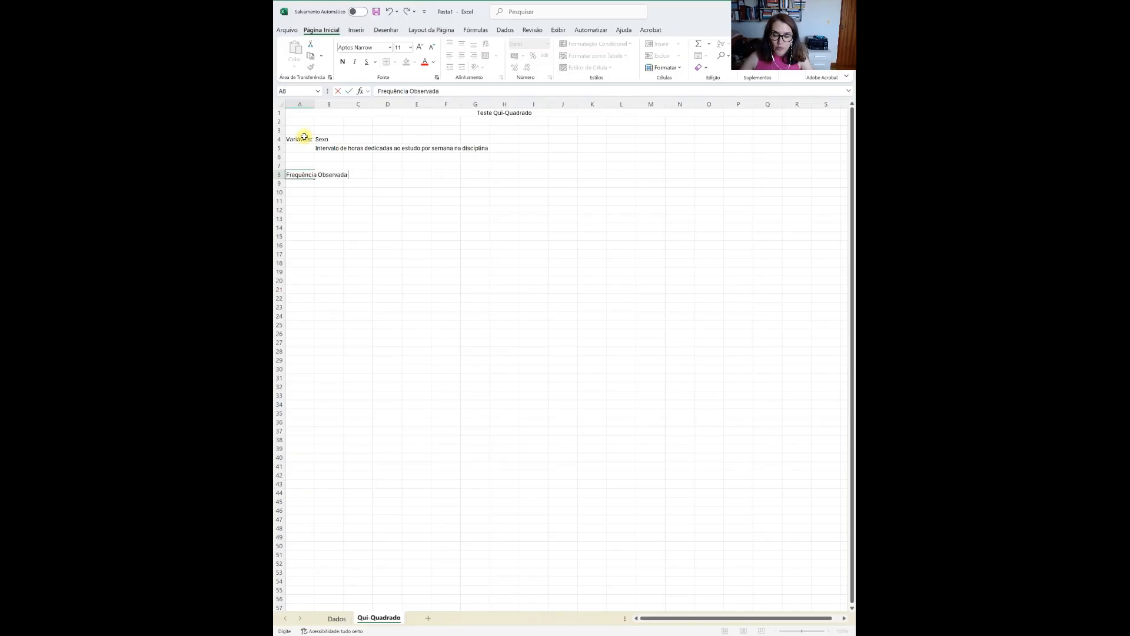
pyautogui.write(' (O')
pyautogui.press('Return')
# - Enter the table corner label "Sexo / Hrs estudo" in B11 and widen column B to fit it
pyautogui.press('Return')
pyautogui.press('Return')
pyautogui.press('Right')
pyautogui.write('SD')
pyautogui.write('xo')
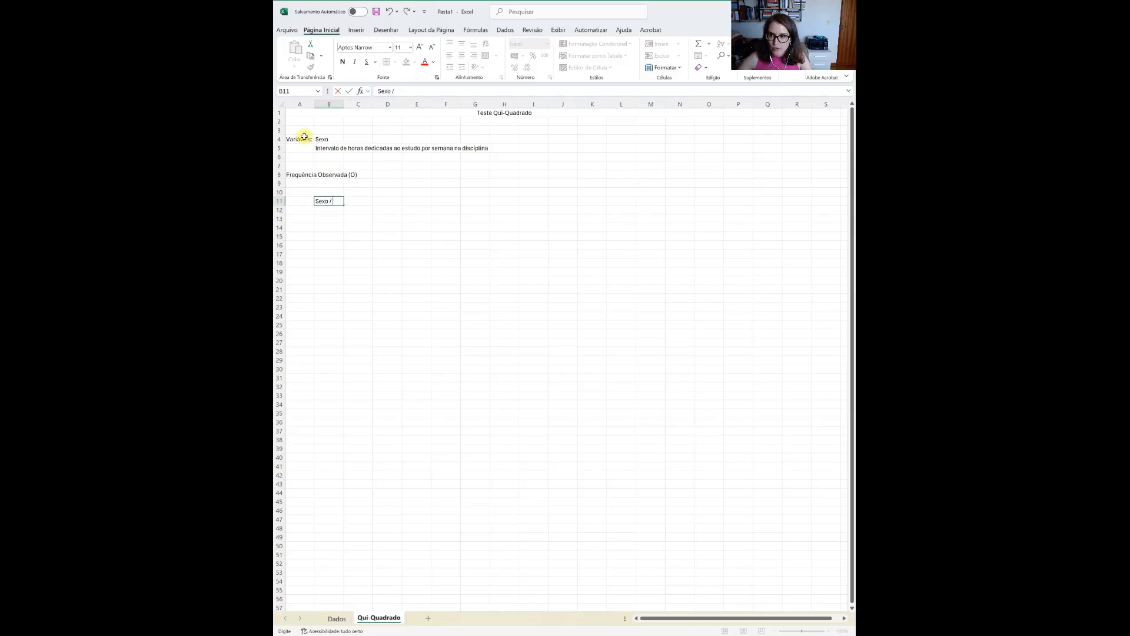
pyautogui.write(' / Hrs estudo')
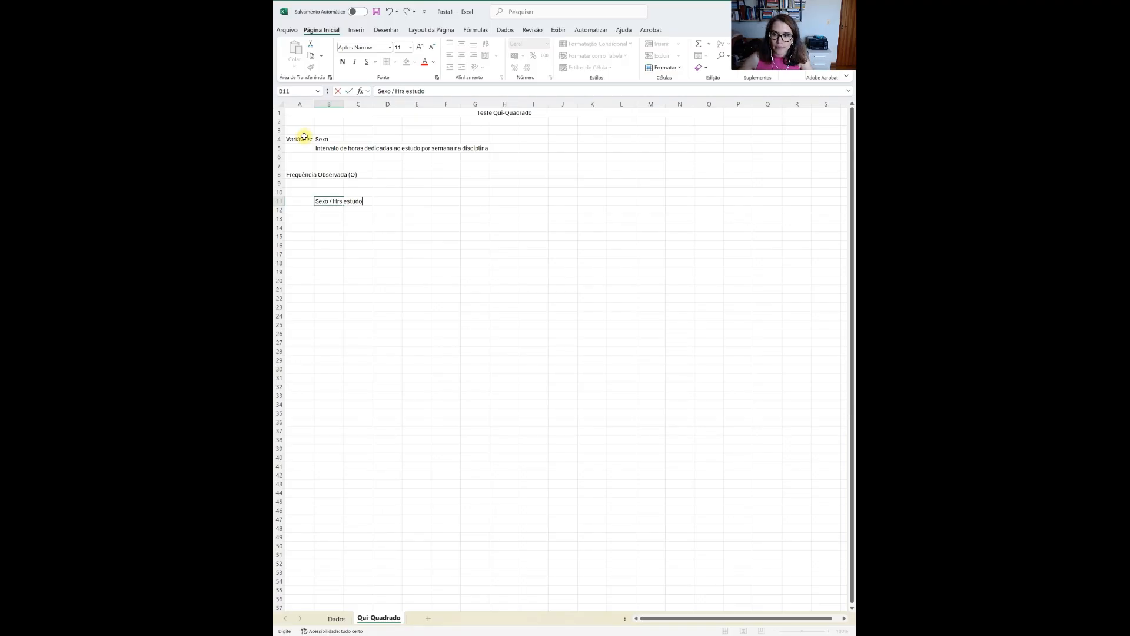
pyautogui.press('Right')
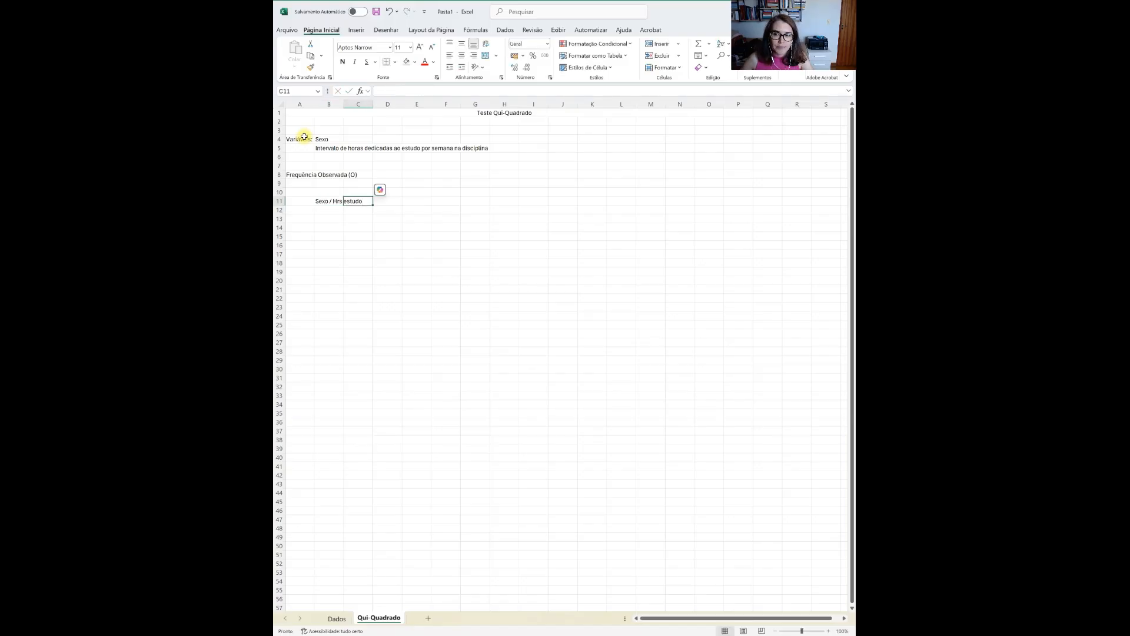
pyautogui.moveTo(343, 104); pyautogui.dragTo(376, 106)
# - Enter the row labels "Homem" in B12 and "Mulher" in B13
pyautogui.click(353, 211)
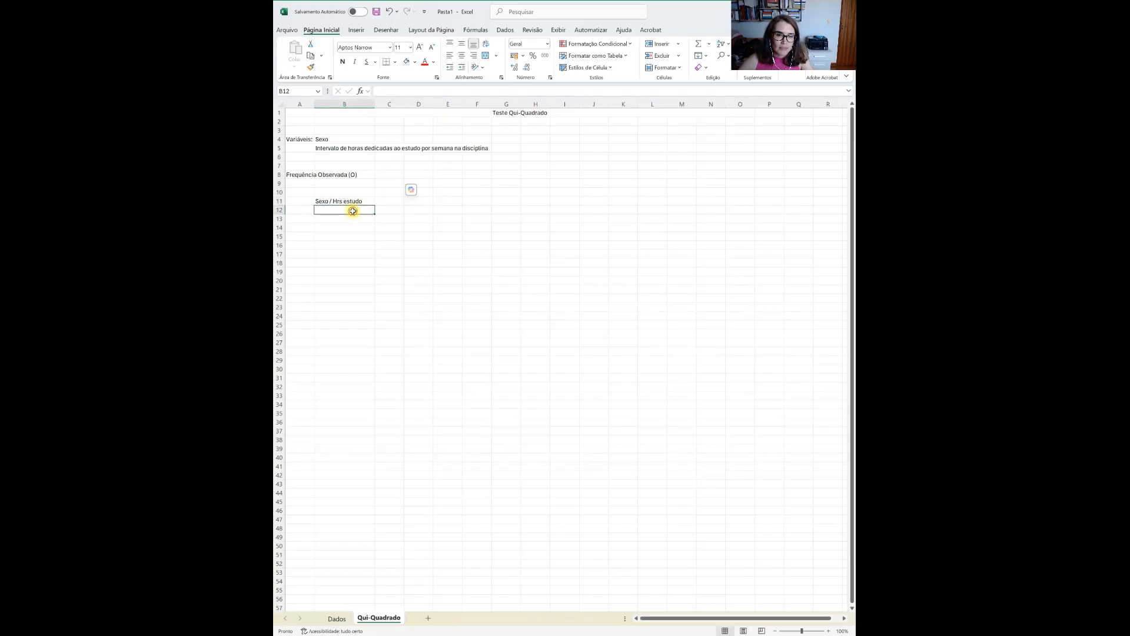
pyautogui.write('Homem')
pyautogui.press('Left')
pyautogui.press('Down')
pyautogui.press('Right')
pyautogui.write('Mulher')
# - Enter the column headers "De 1 a 2 horas" in C11 and "De 3 a 4 horas" in D11
pyautogui.press('Right')
pyautogui.press('Up')
pyautogui.press('Up')
pyautogui.write('De 1')
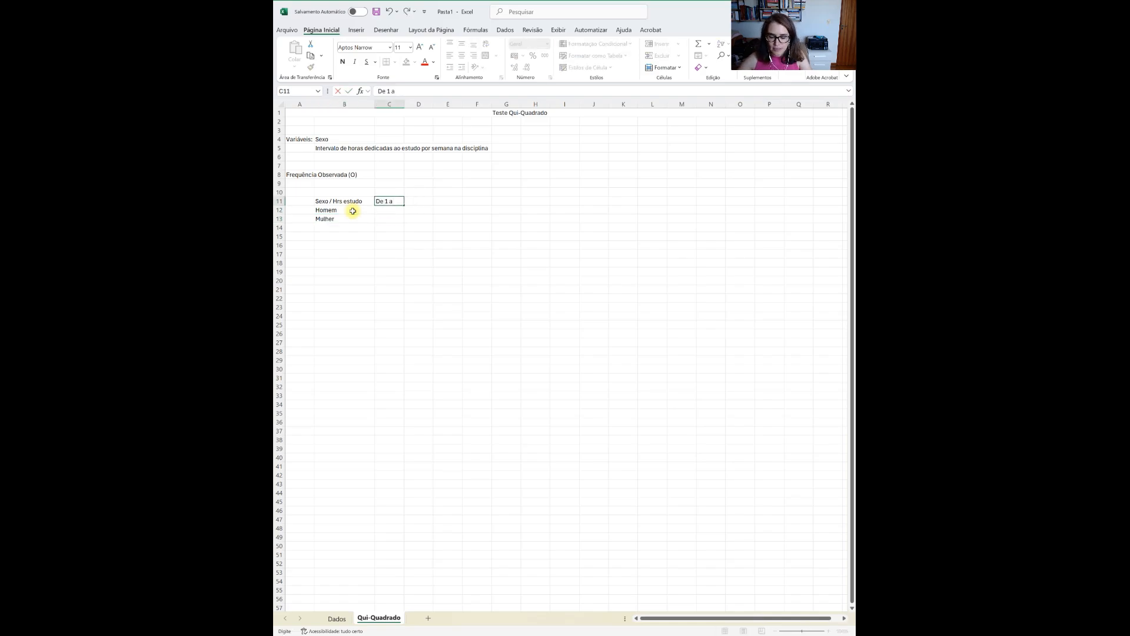
pyautogui.write(' a 2 horas')
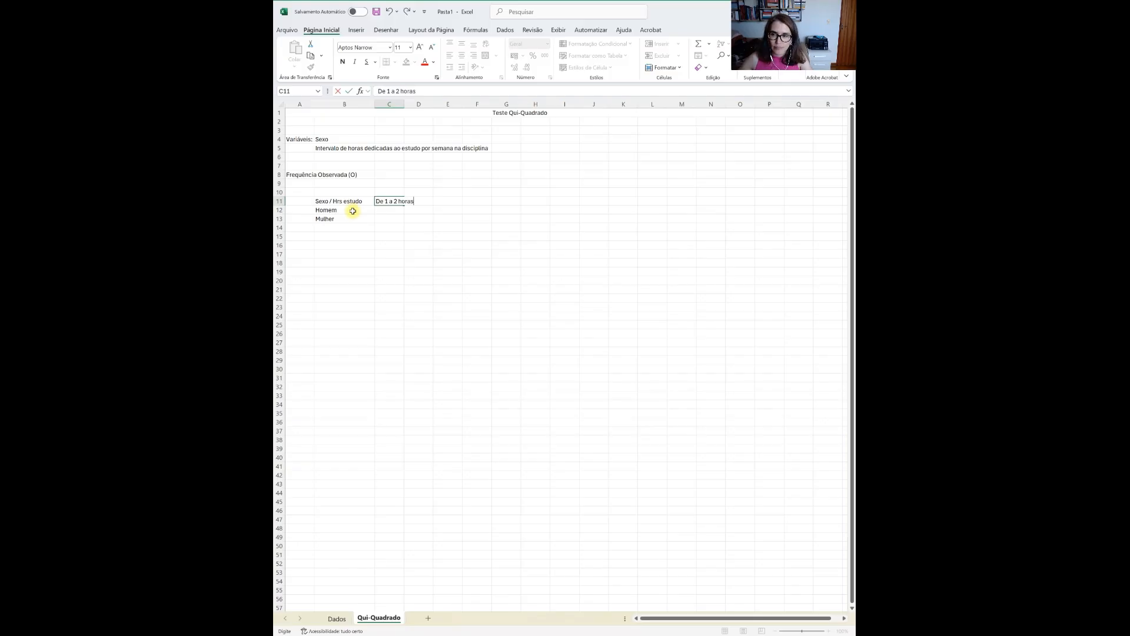
pyautogui.press('Right')
pyautogui.write('De 2')
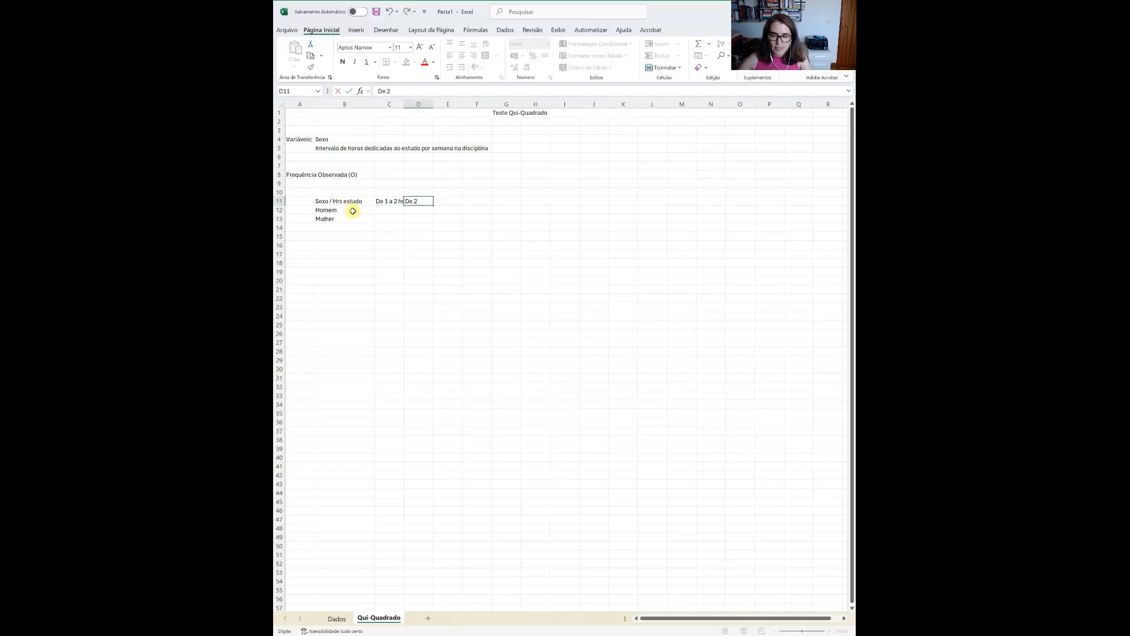
pyautogui.press('BackSpace')
pyautogui.write('as')
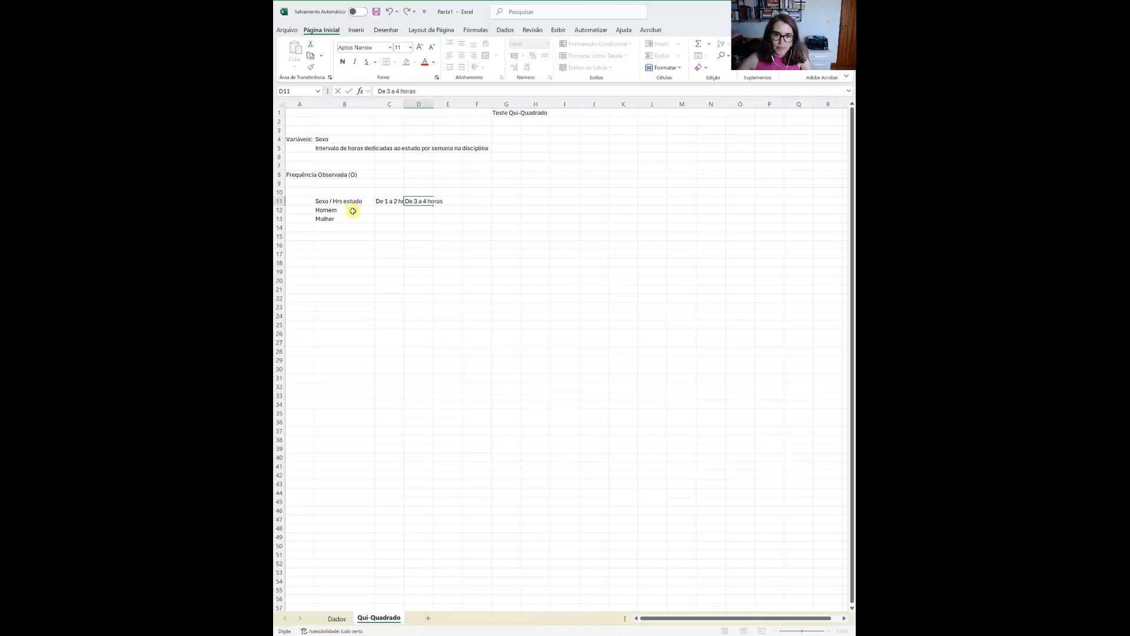
# - Widen columns C and D to fit the study-hours headers
pyautogui.click(406, 105)
pyautogui.moveTo(406, 104); pyautogui.dragTo(476, 110)
pyautogui.click(398, 212)
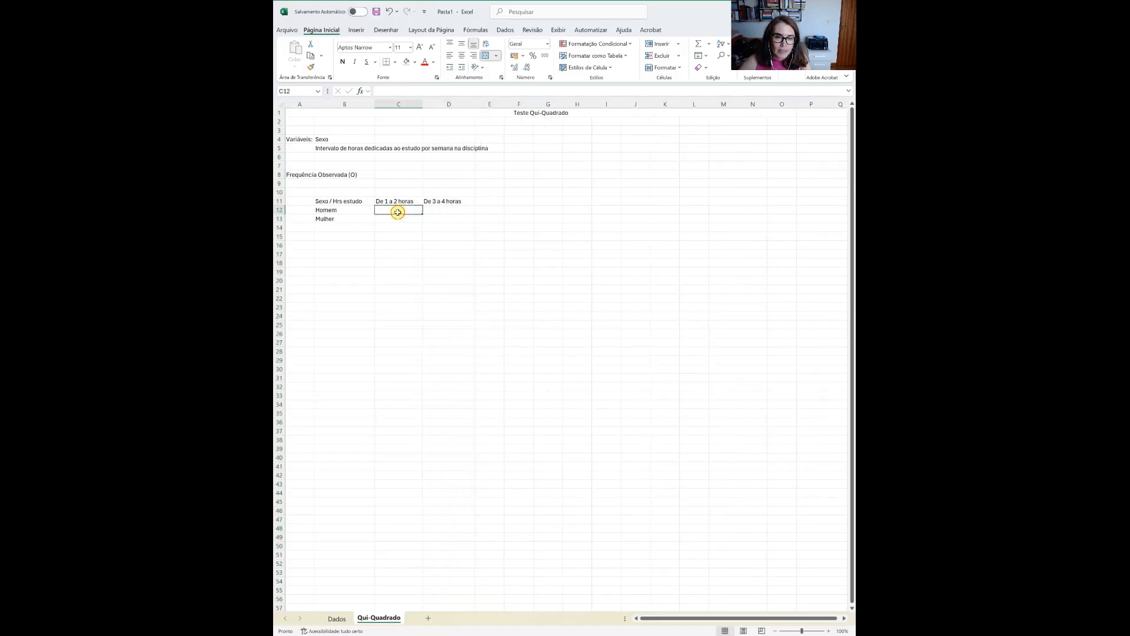
pyautogui.click(365, 200)
pyautogui.click(415, 62)
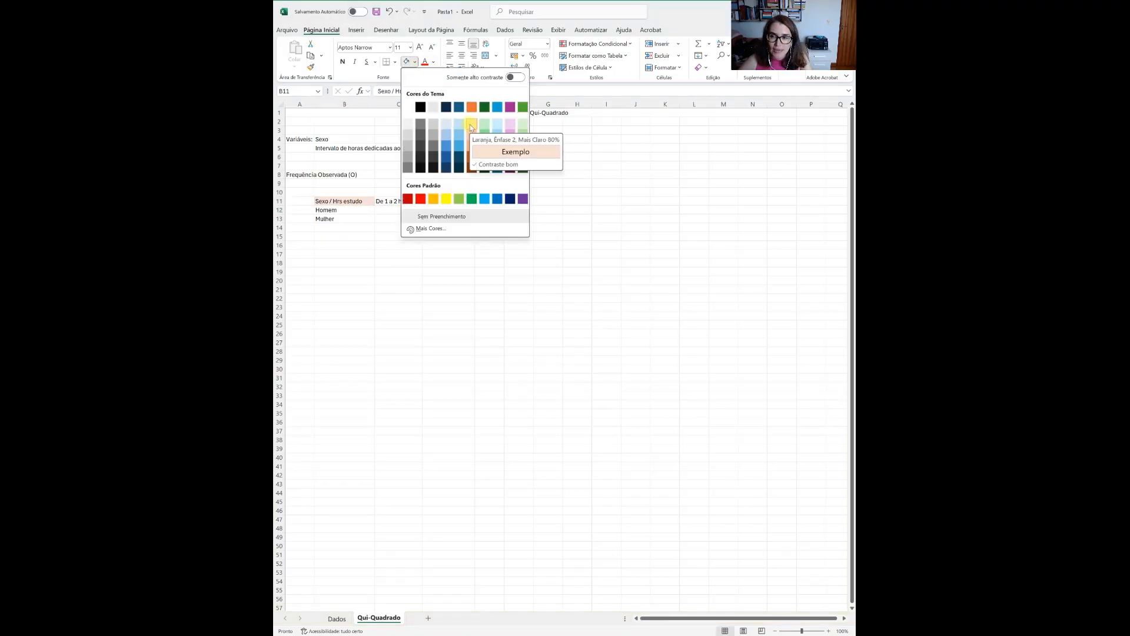
pyautogui.click(349, 210)
# - Fill the row labels B12:B13 with light blue and the study-hours headers C11:D11 with light orange
pyautogui.moveTo(348, 209); pyautogui.dragTo(348, 218)
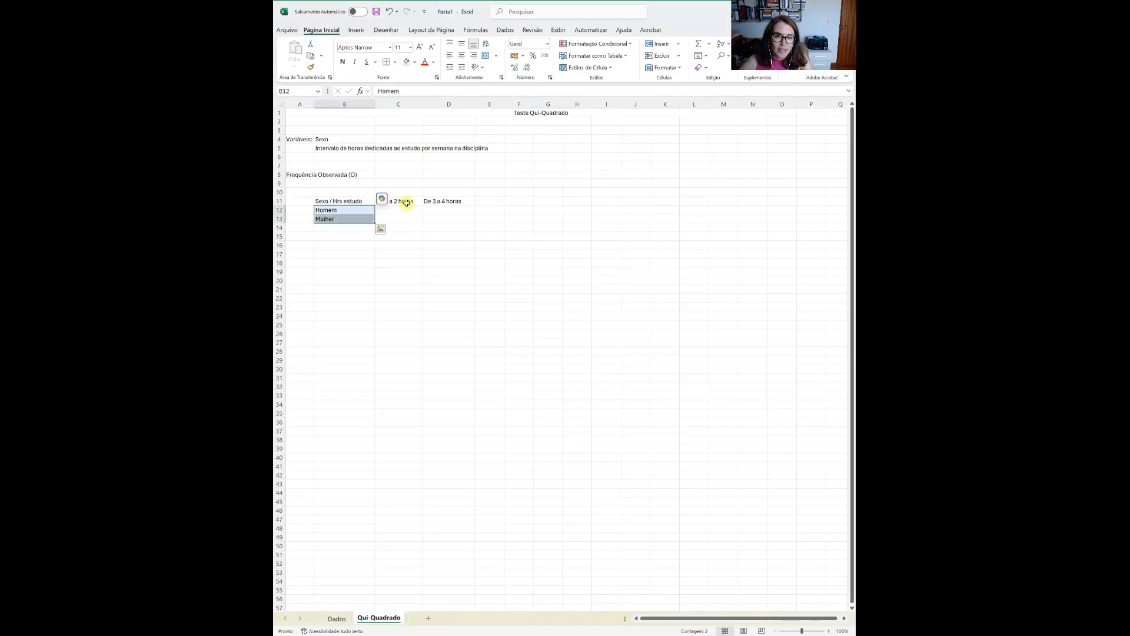
pyautogui.moveTo(396, 200); pyautogui.dragTo(448, 200)
pyautogui.click(414, 62)
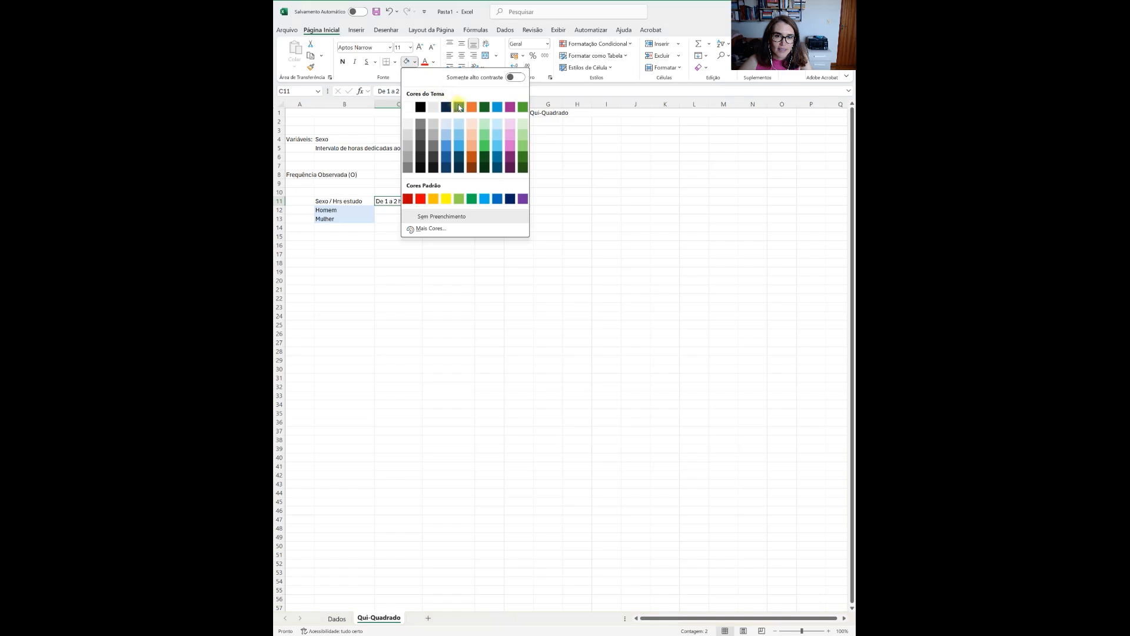
pyautogui.click(471, 125)
pyautogui.click(395, 217)
pyautogui.click(395, 211)
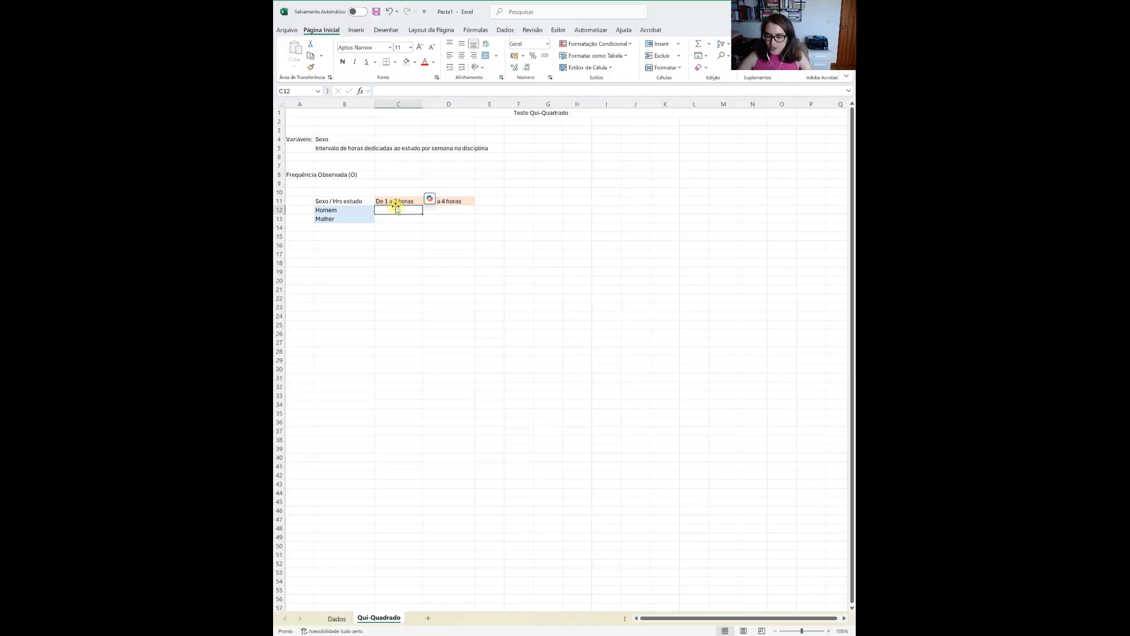
# - Enter a CONT.SES formula in C12 counting "Homem" in column E and "De 1 a 2 horas" in column F of the Dados sheet
pyautogui.write('=cont')
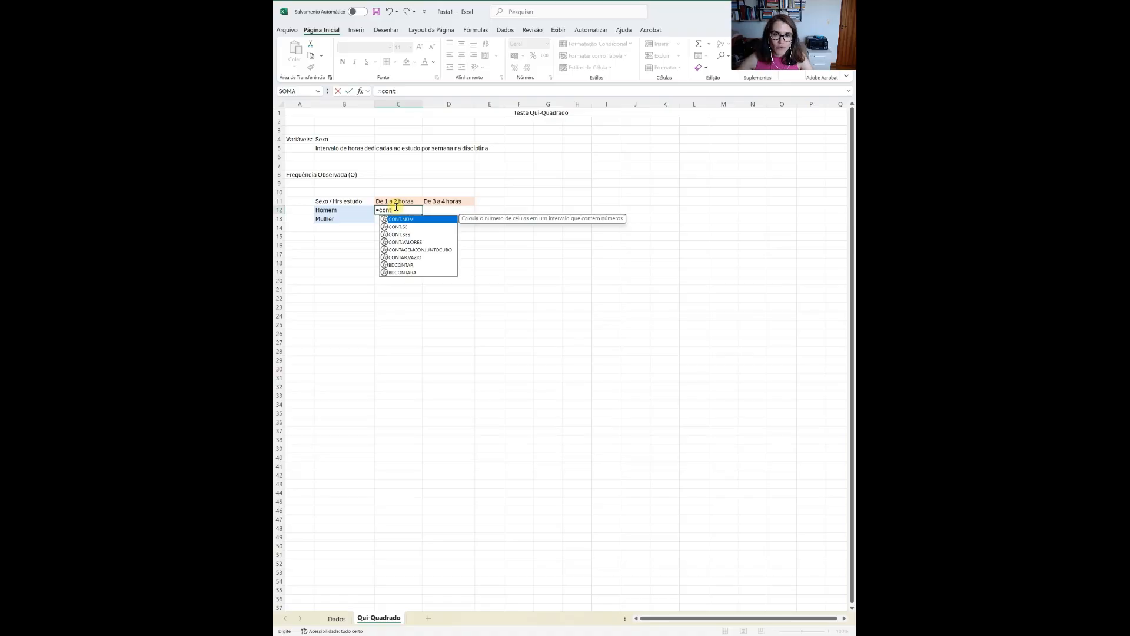
pyautogui.write('.ses(')
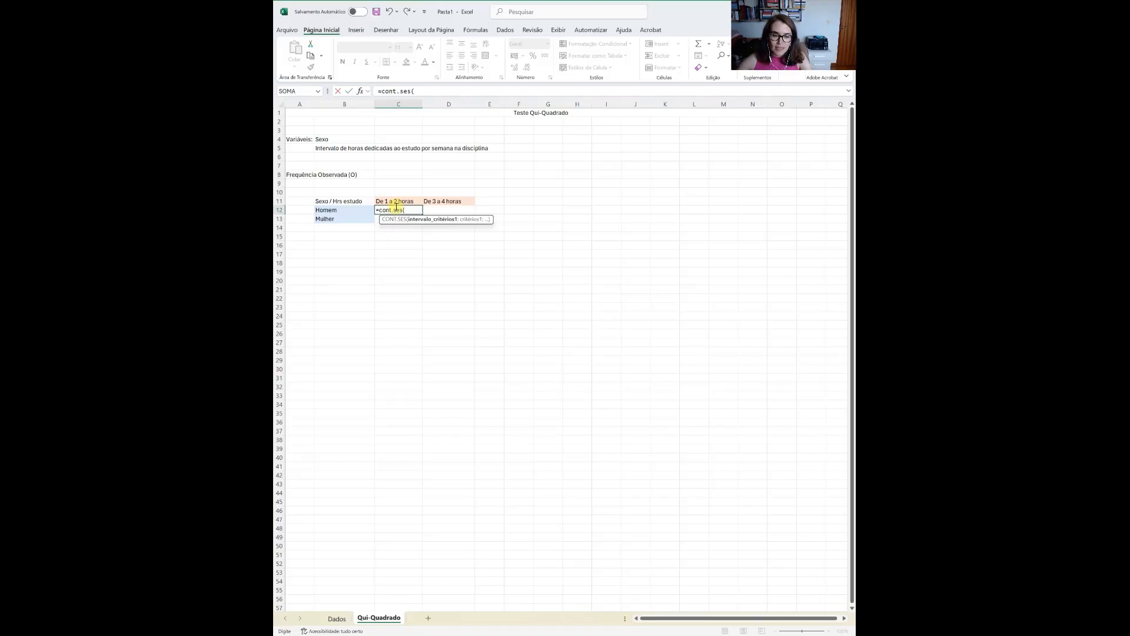
pyautogui.click(345, 621)
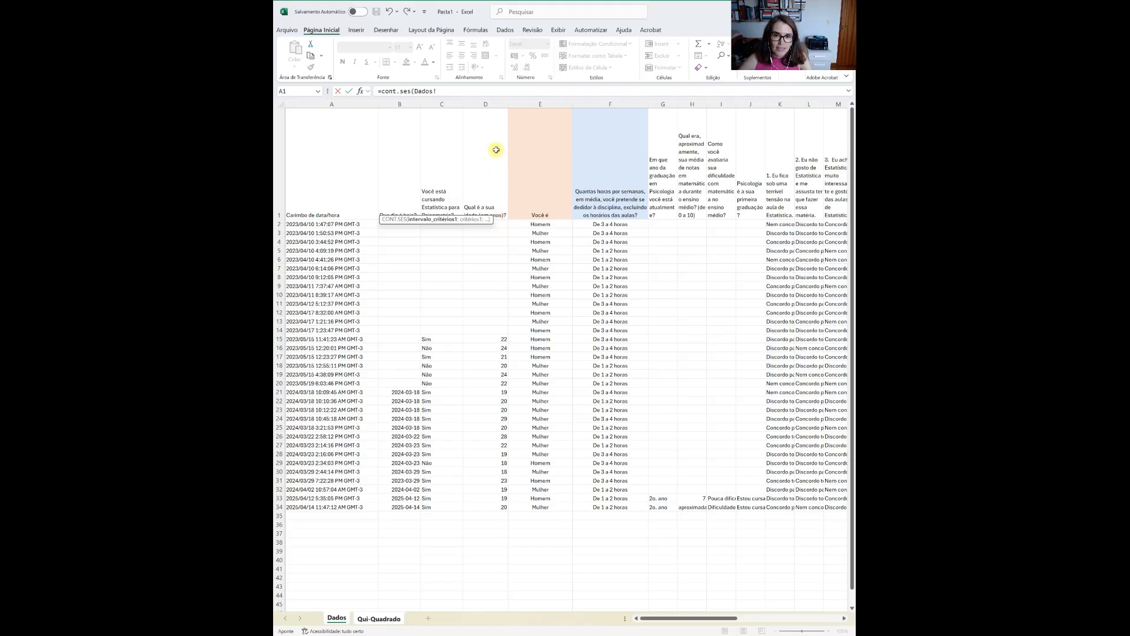
pyautogui.click(541, 104)
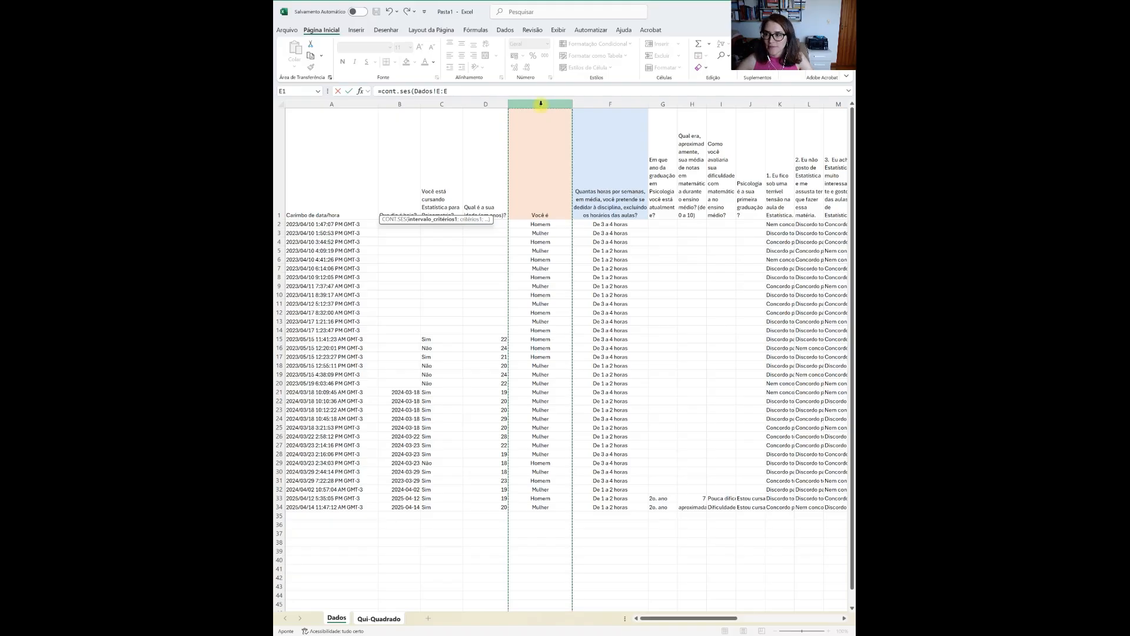
pyautogui.click(502, 94)
pyautogui.write('; "Homem')
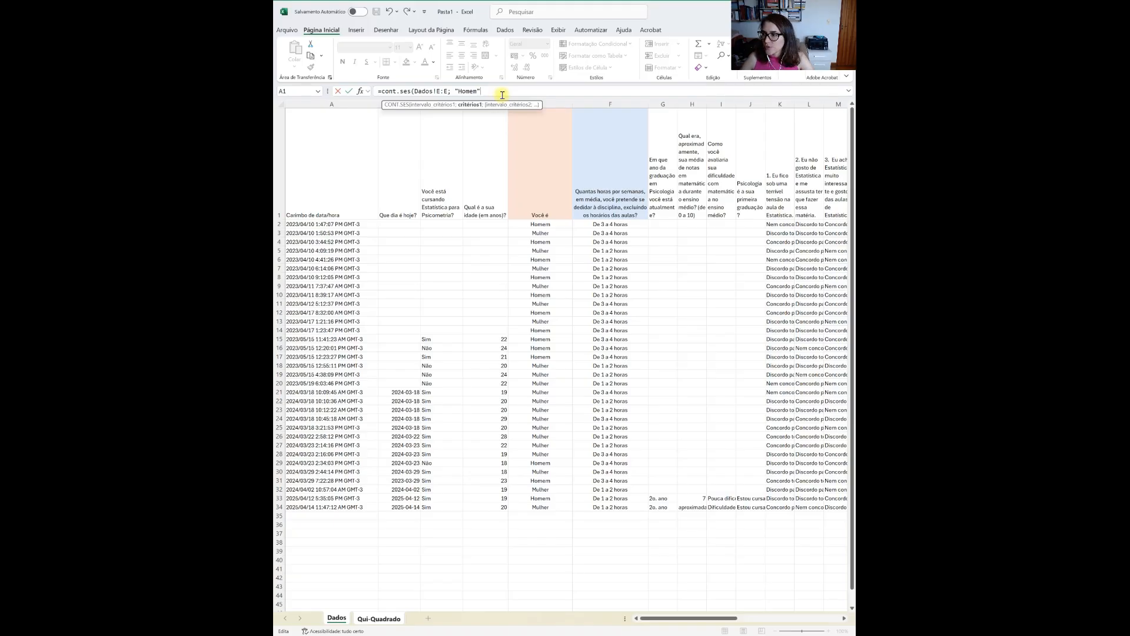
pyautogui.write(';')
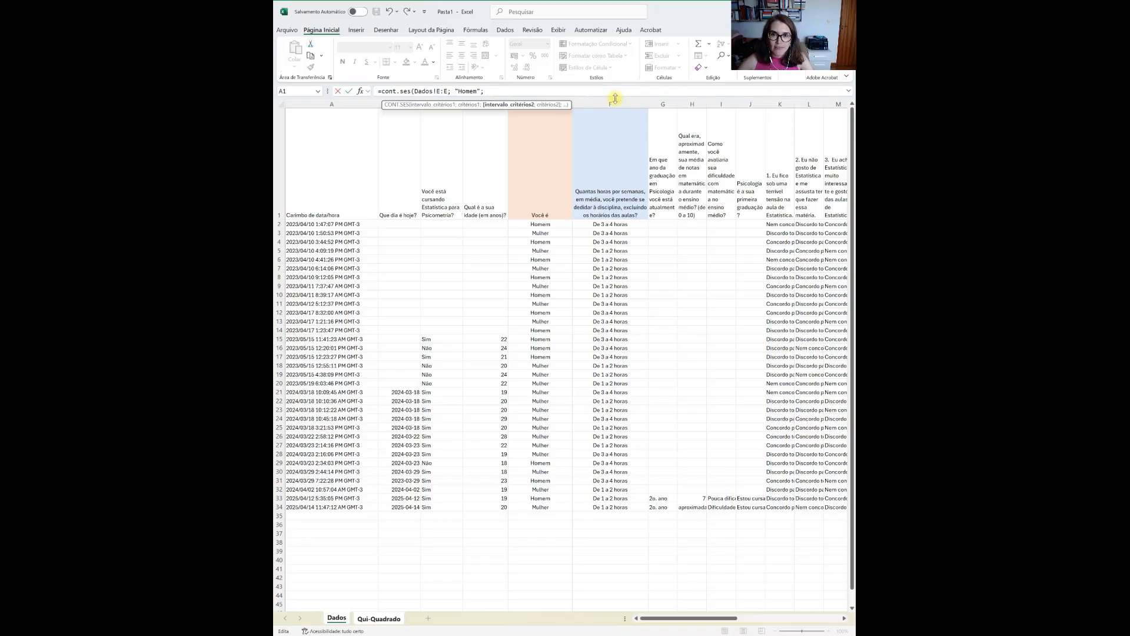
pyautogui.click(615, 102)
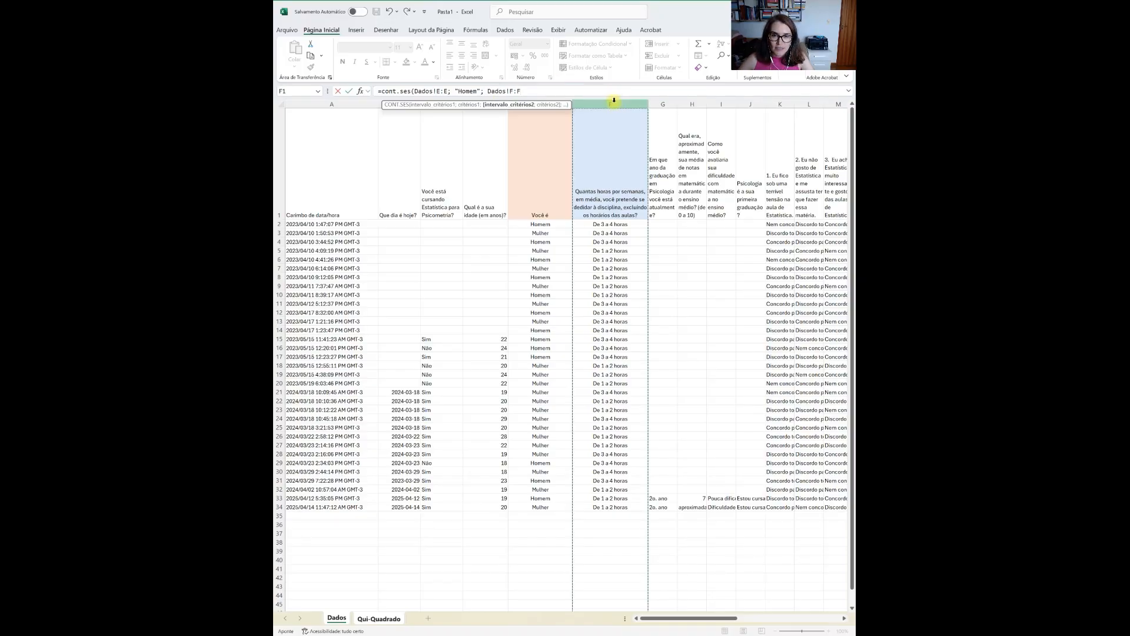
pyautogui.write('; "De 1 a')
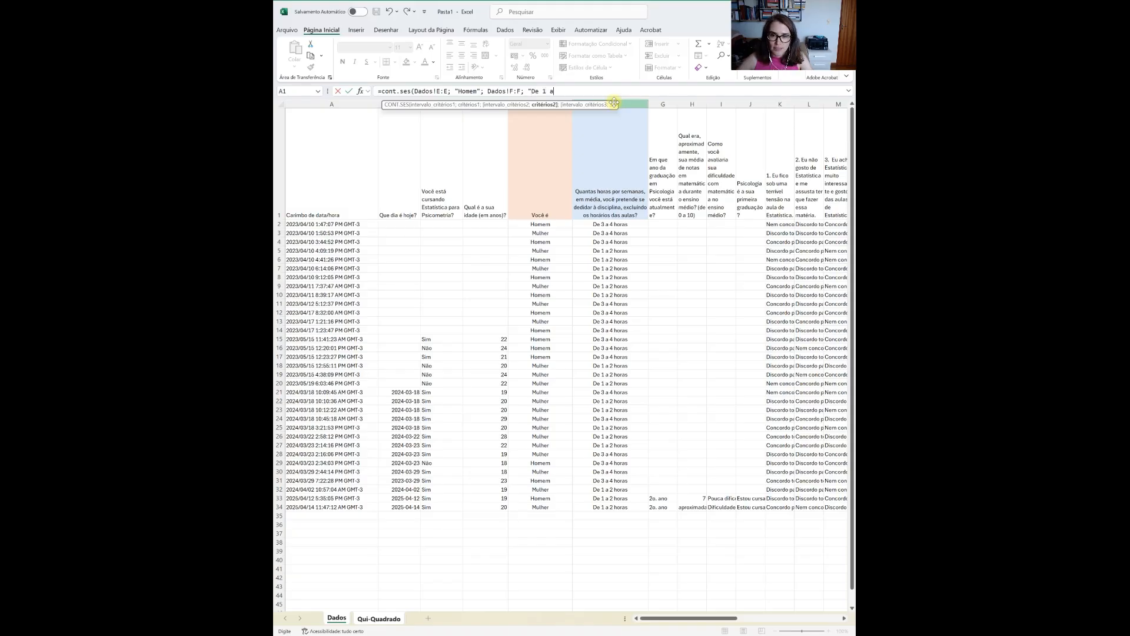
pyautogui.write(' 2 horas")')
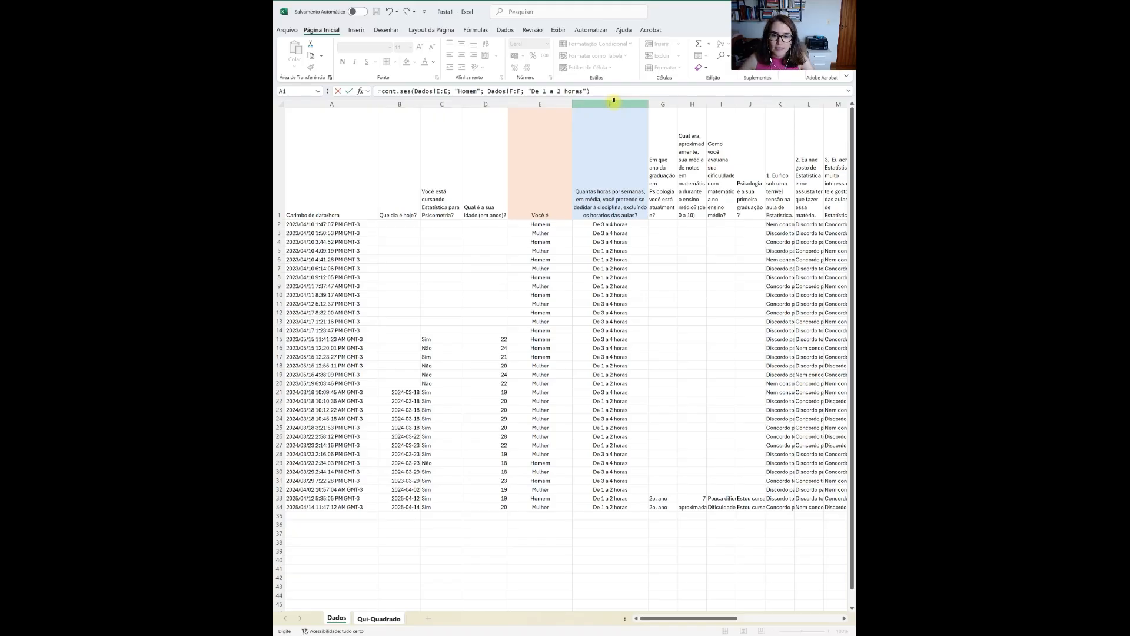
pyautogui.press('Return')
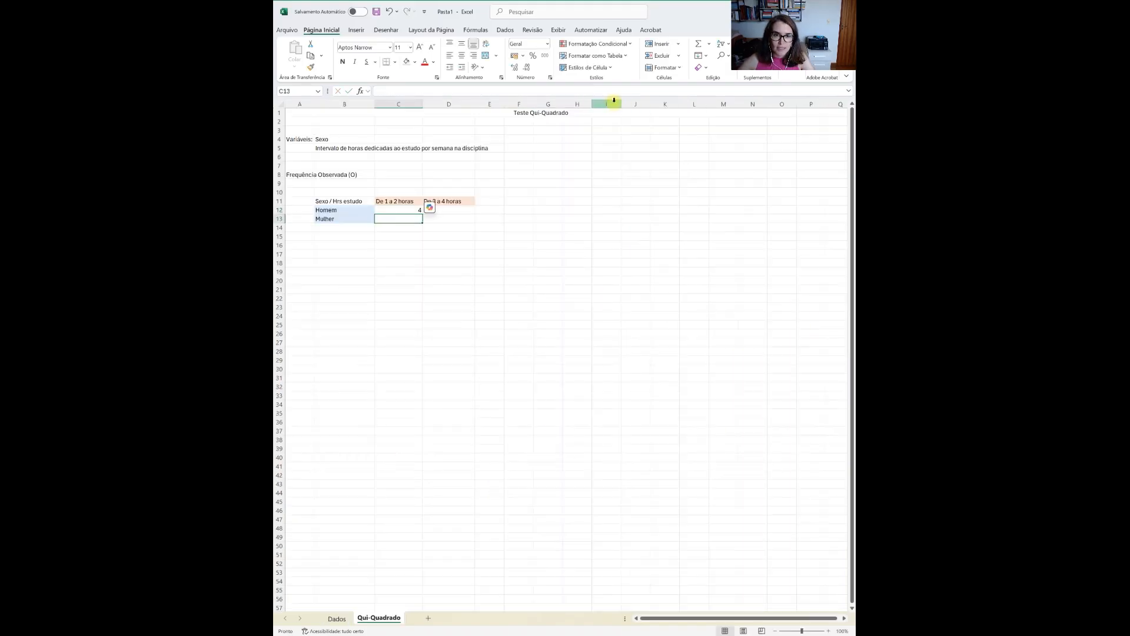
# - Copy the C12 formula down to C13 and change its sex criterion to "Mulher"
pyautogui.click(451, 227)
pyautogui.click(417, 208)
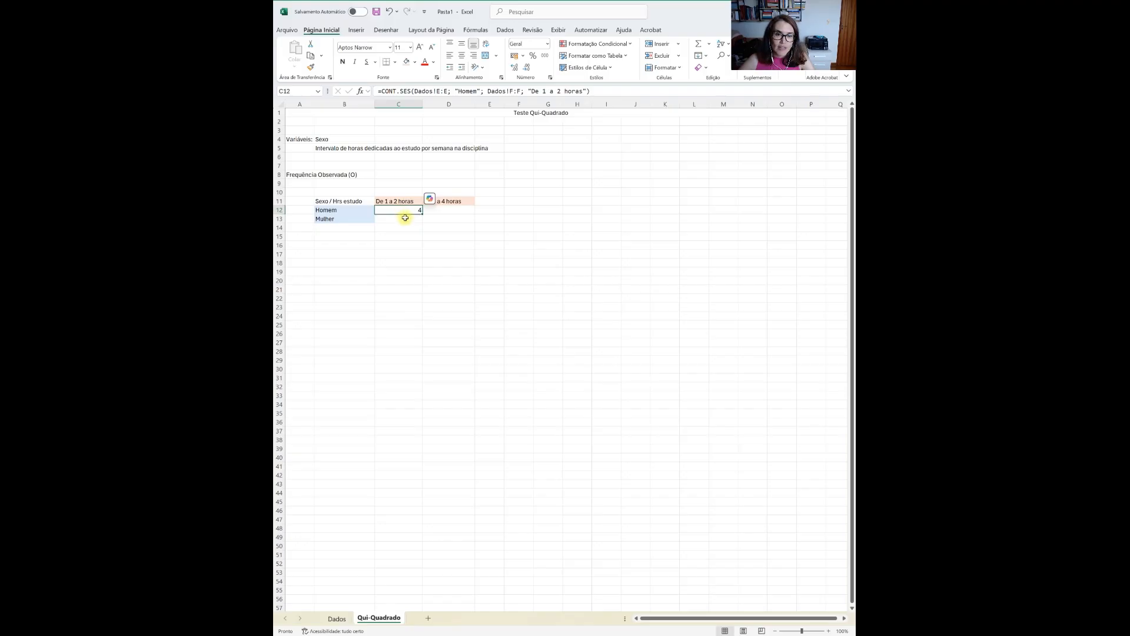
pyautogui.moveTo(422, 213); pyautogui.dragTo(422, 215)
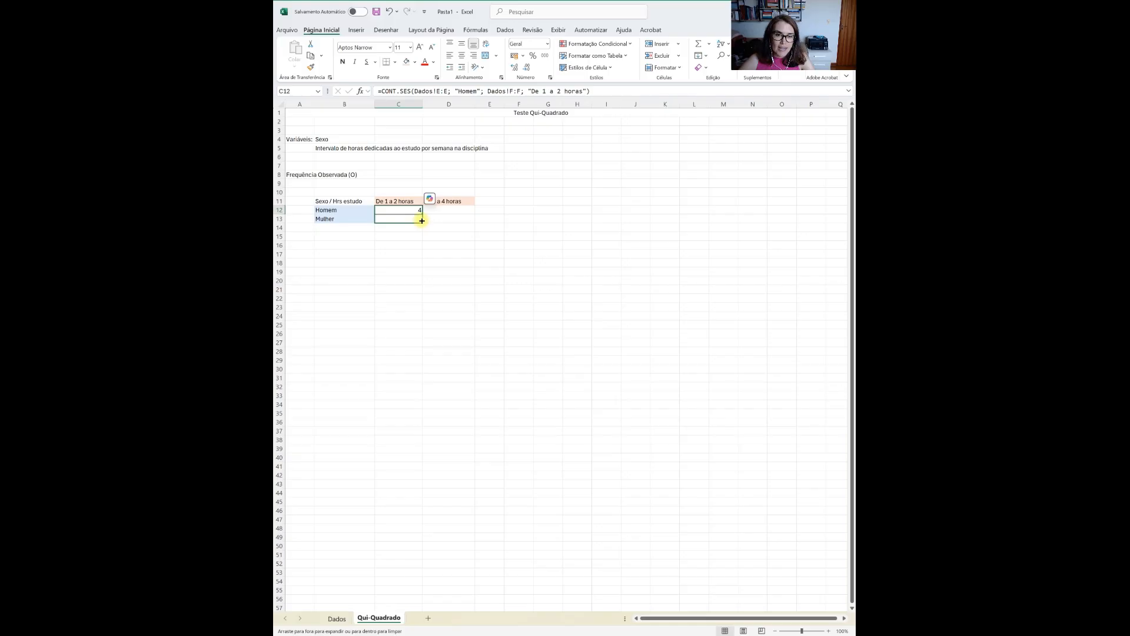
pyautogui.moveTo(422, 220); pyautogui.dragTo(422, 220)
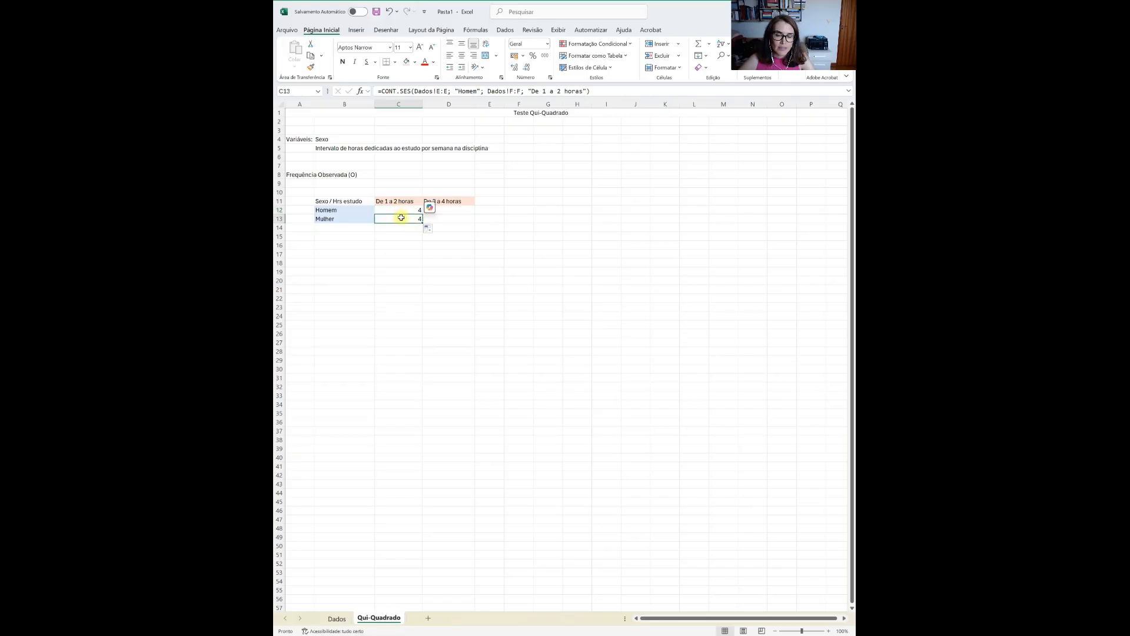
pyautogui.click(468, 91)
pyautogui.click(476, 91)
pyautogui.press('BackSpace')
pyautogui.press('BackSpace')
pyautogui.press('BackSpace')
pyautogui.press('BackSpace')
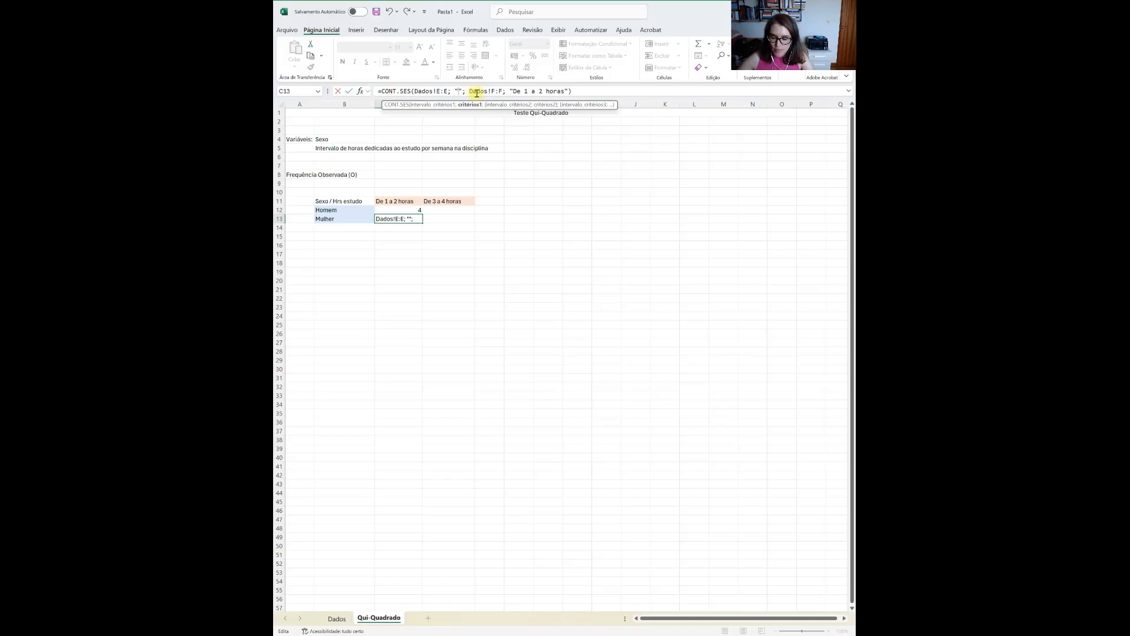
pyautogui.press('Return')
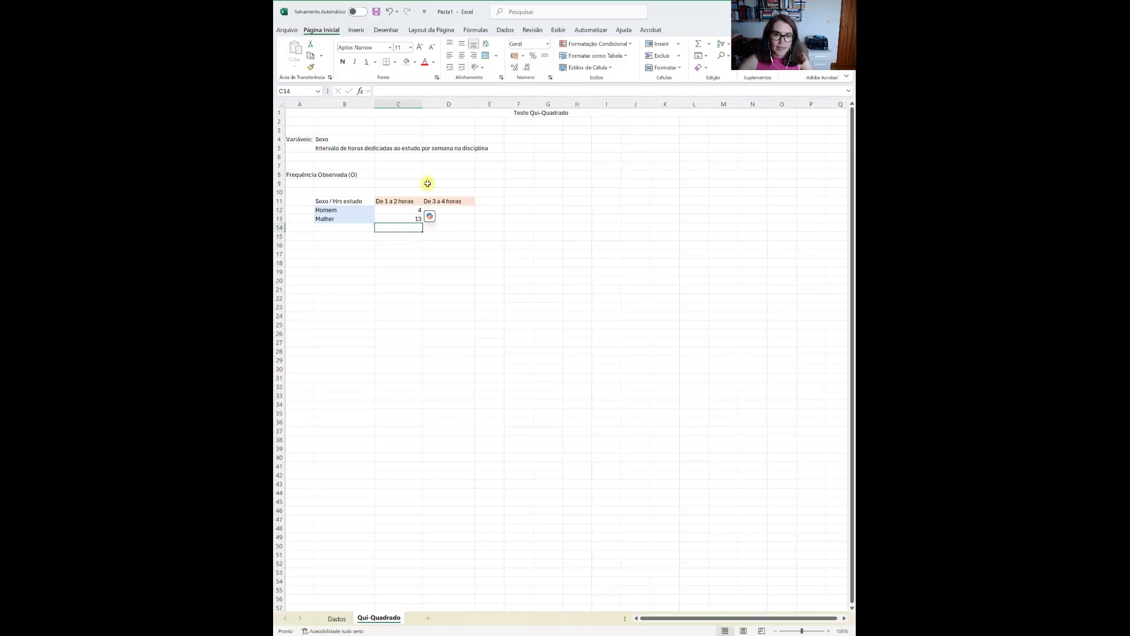
# - Try to copy the "Mulher" count formula from C13 across to D13
pyautogui.click(402, 218)
pyautogui.moveTo(422, 224); pyautogui.dragTo(454, 219)
pyautogui.click(454, 218)
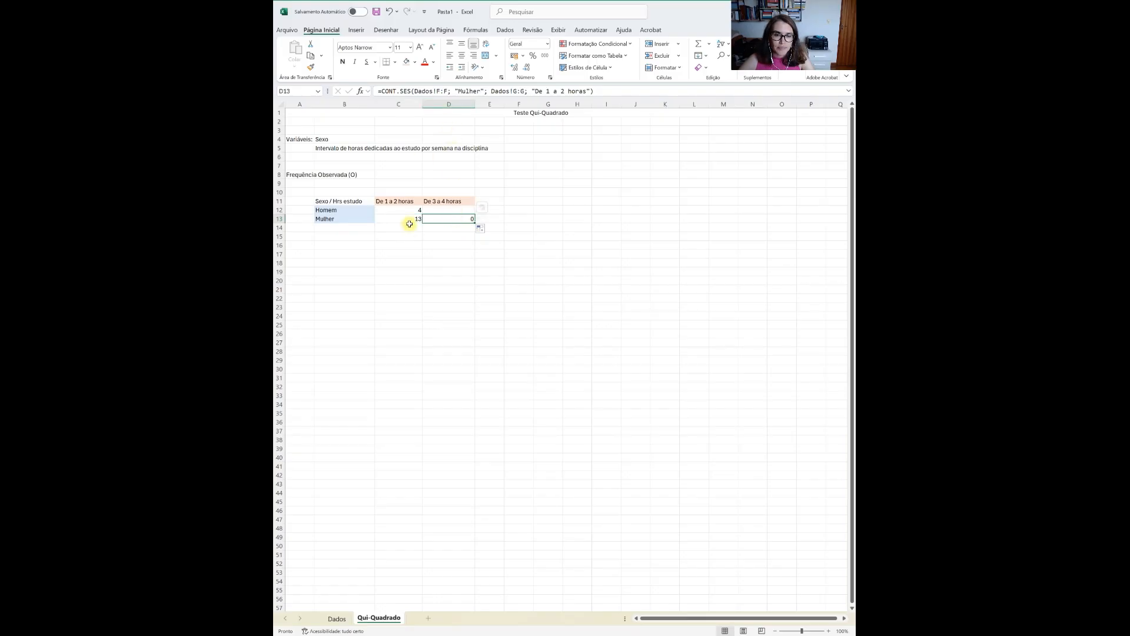
# - Make the column references in the C13 formula absolute, as Dados!$E:$E and Dados!$F:$F
pyautogui.click(412, 220)
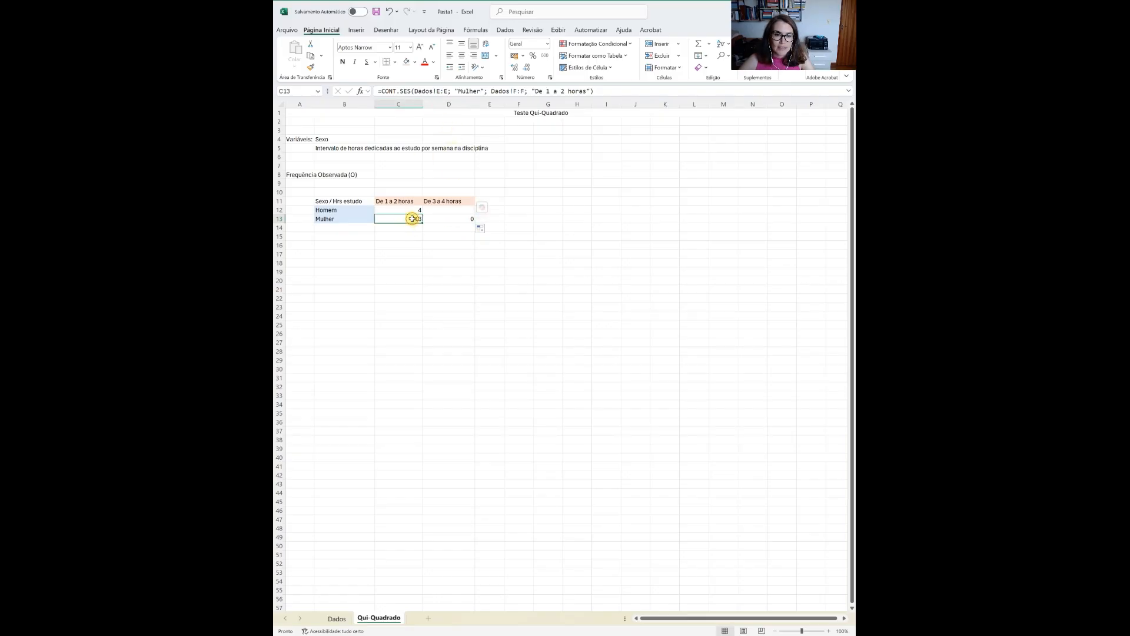
pyautogui.click(439, 90)
pyautogui.write('$')
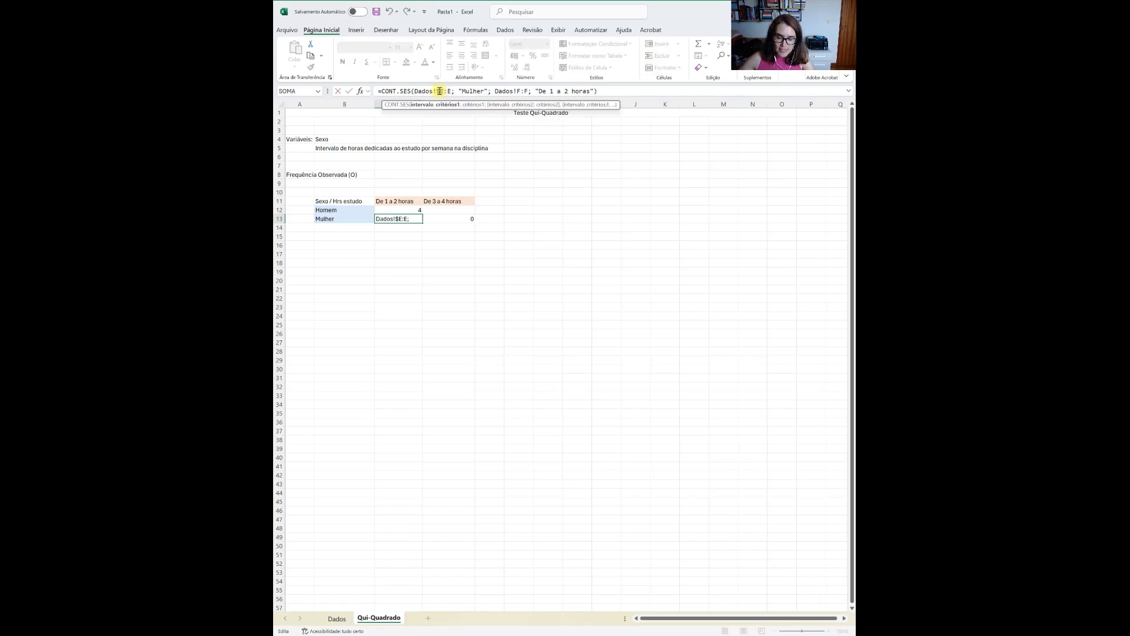
pyautogui.press('Right')
pyautogui.press('Right')
pyautogui.write('$')
pyautogui.press('BackSpace')
pyautogui.write('$')
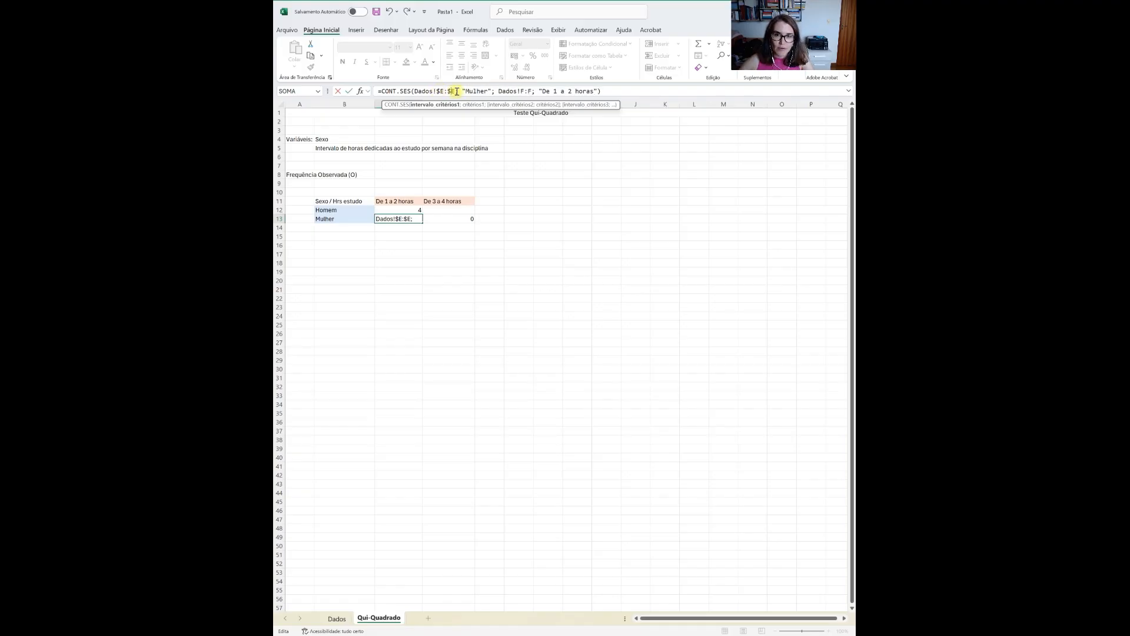
pyautogui.click(522, 91)
pyautogui.write('$E:')
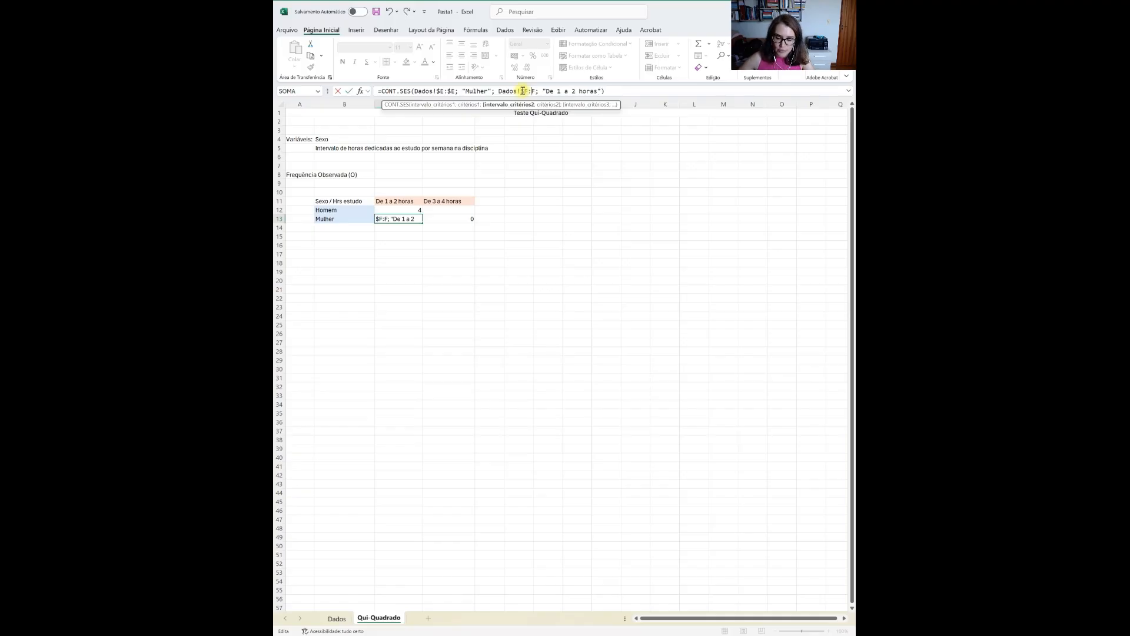
pyautogui.write('$')
pyautogui.press('Return')
# - Copy the C13 formula across to D13 and change its hours criterion to "De 3 a 4 horas"
pyautogui.click(417, 221)
pyautogui.moveTo(421, 223); pyautogui.dragTo(451, 221)
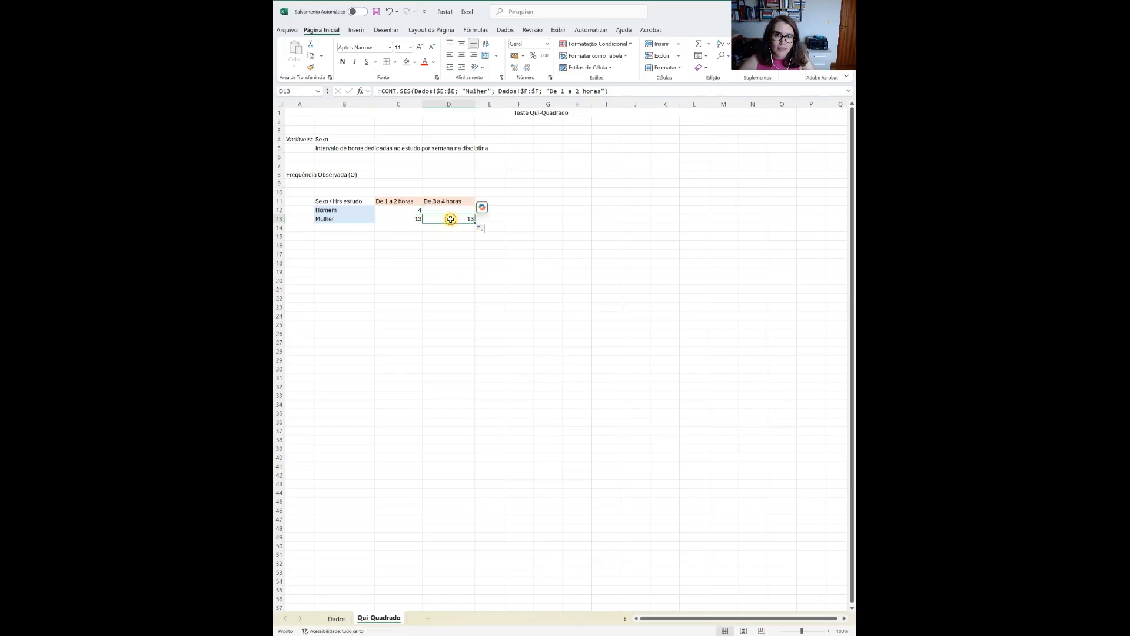
pyautogui.click(569, 91)
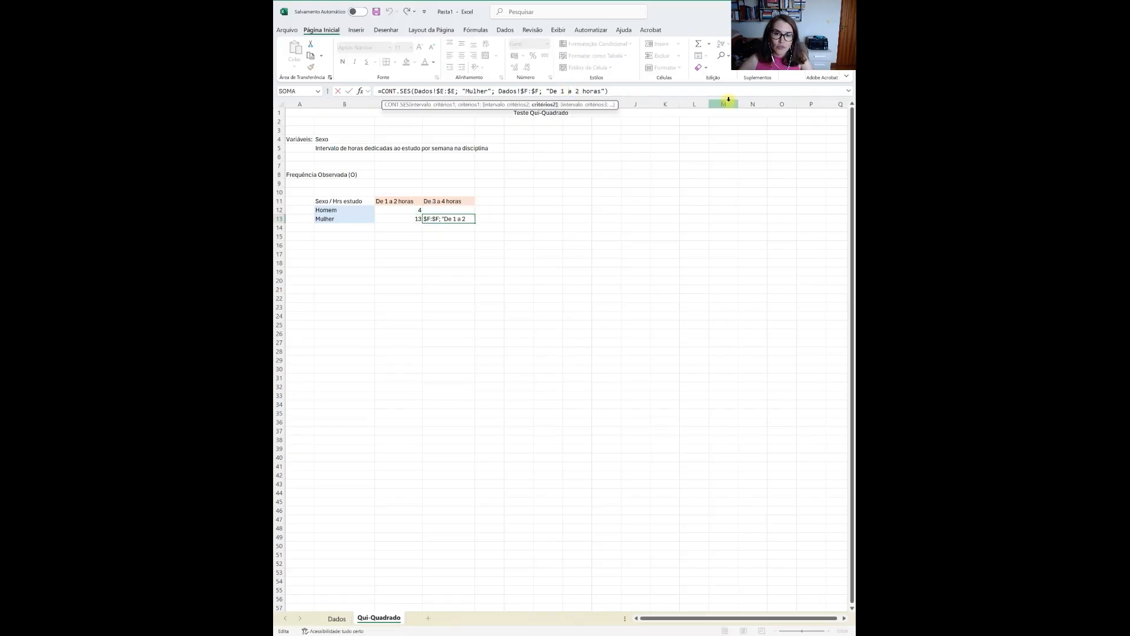
pyautogui.press('BackSpace')
pyautogui.write('3')
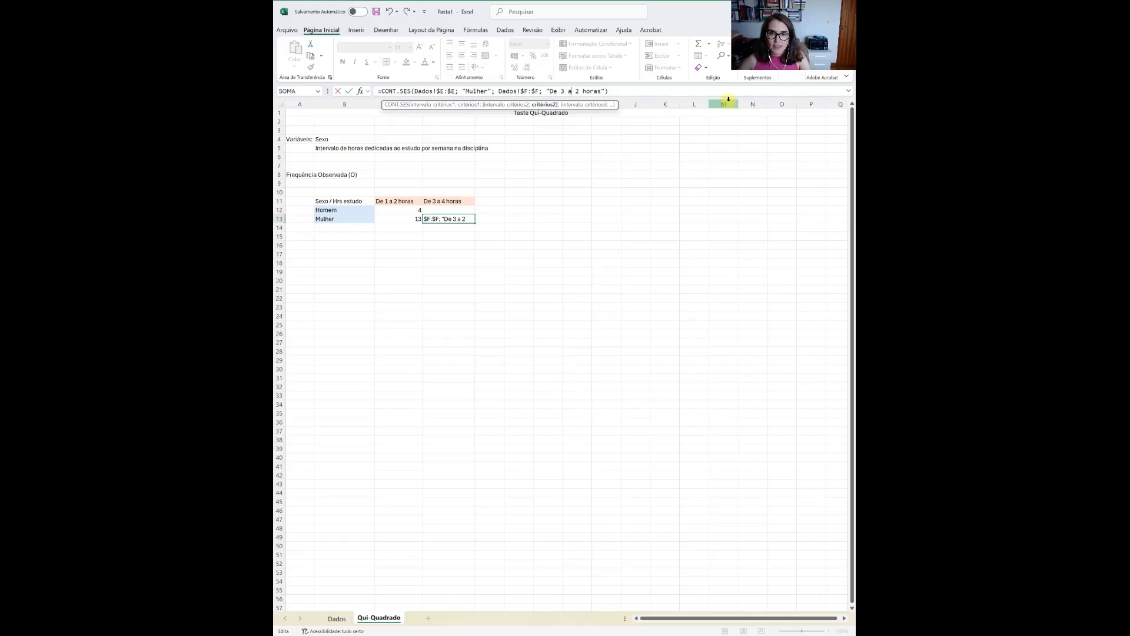
pyautogui.press('BackSpace')
pyautogui.write('4')
pyautogui.press('Return')
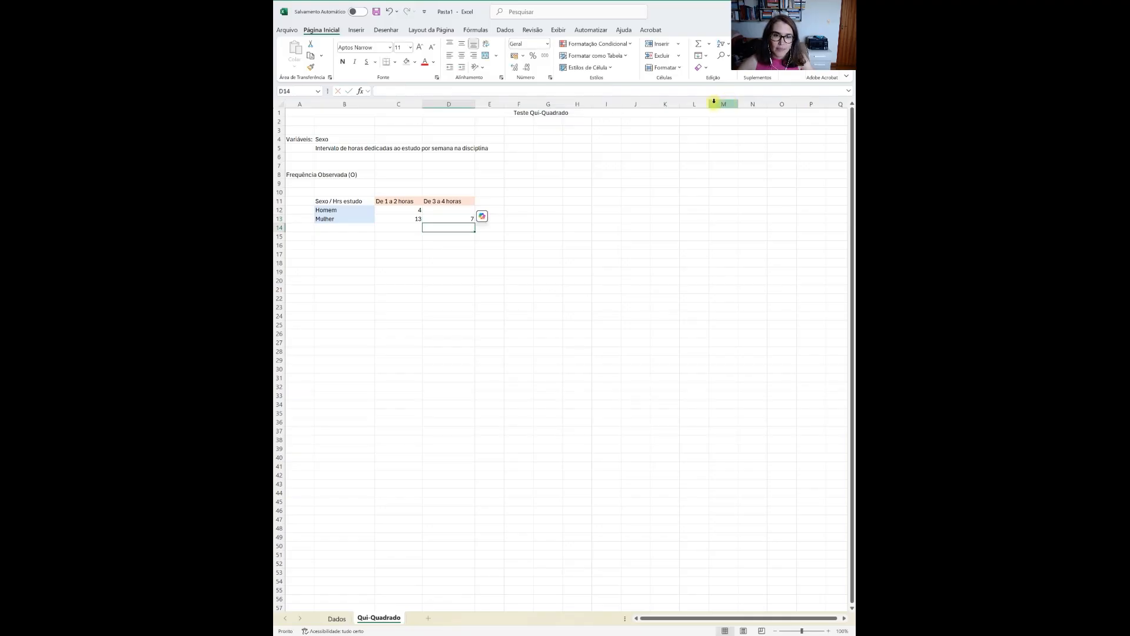
# - Copy the D13 formula up into D12
pyautogui.click(415, 210)
pyautogui.click(468, 216)
pyautogui.moveTo(474, 222); pyautogui.dragTo(474, 212)
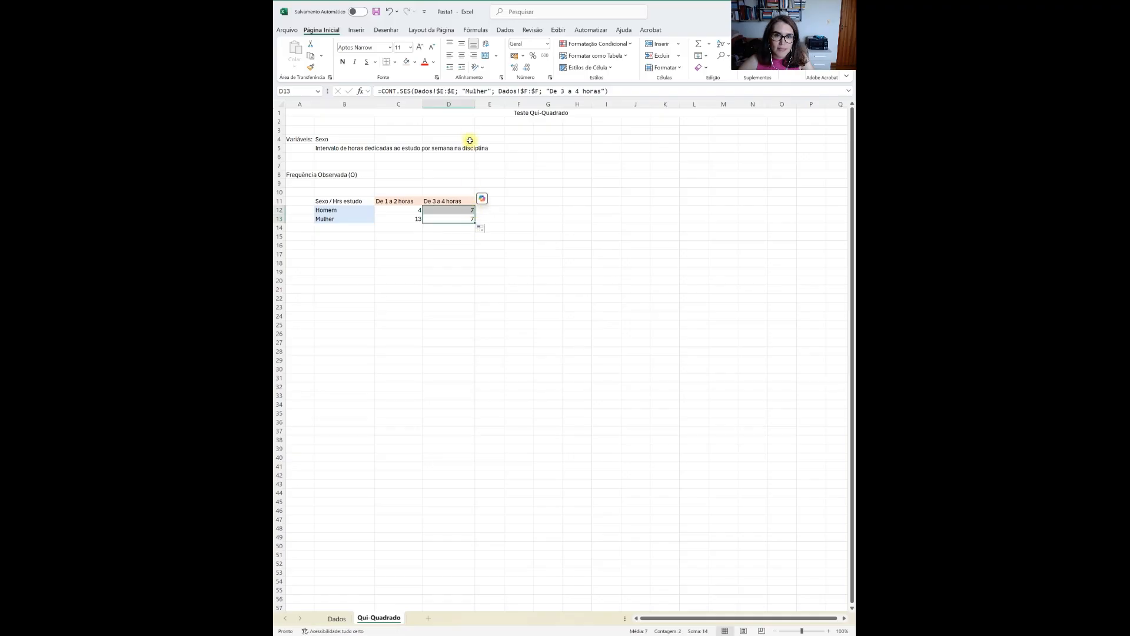
# - Change the sex criterion in the D13 formula to "Homem"
pyautogui.click(483, 92)
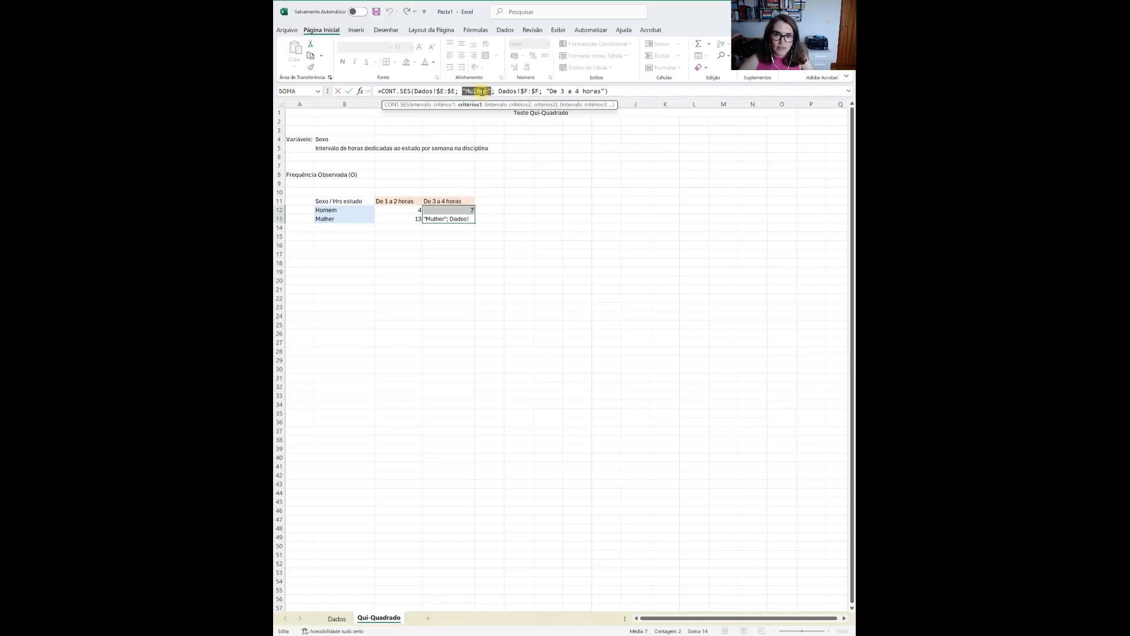
pyautogui.press('BackSpace')
pyautogui.press('BackSpace')
pyautogui.press('BackSpace')
pyautogui.press('BackSpace')
pyautogui.press('BackSpace')
pyautogui.press('BackSpace')
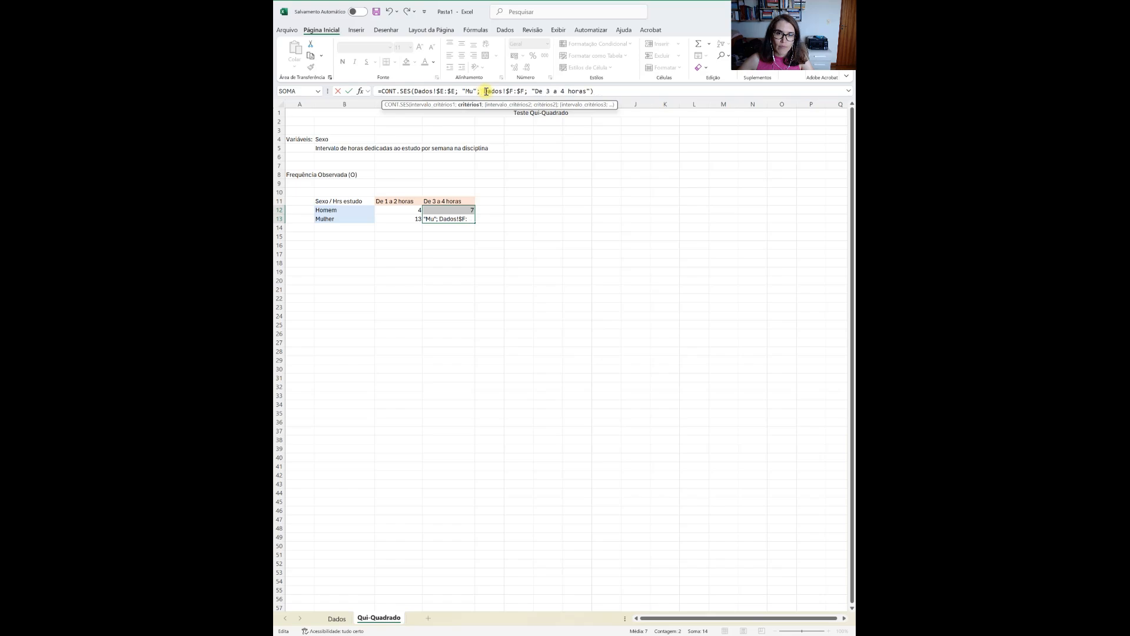
pyautogui.write('Homem')
pyautogui.press('Return')
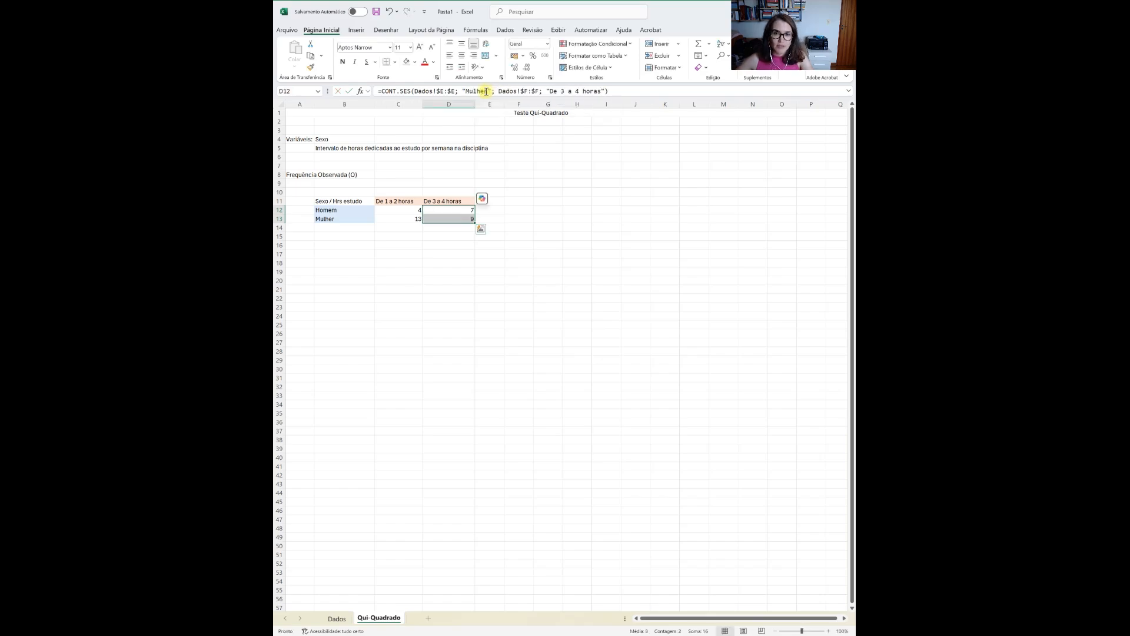
pyautogui.click(442, 340)
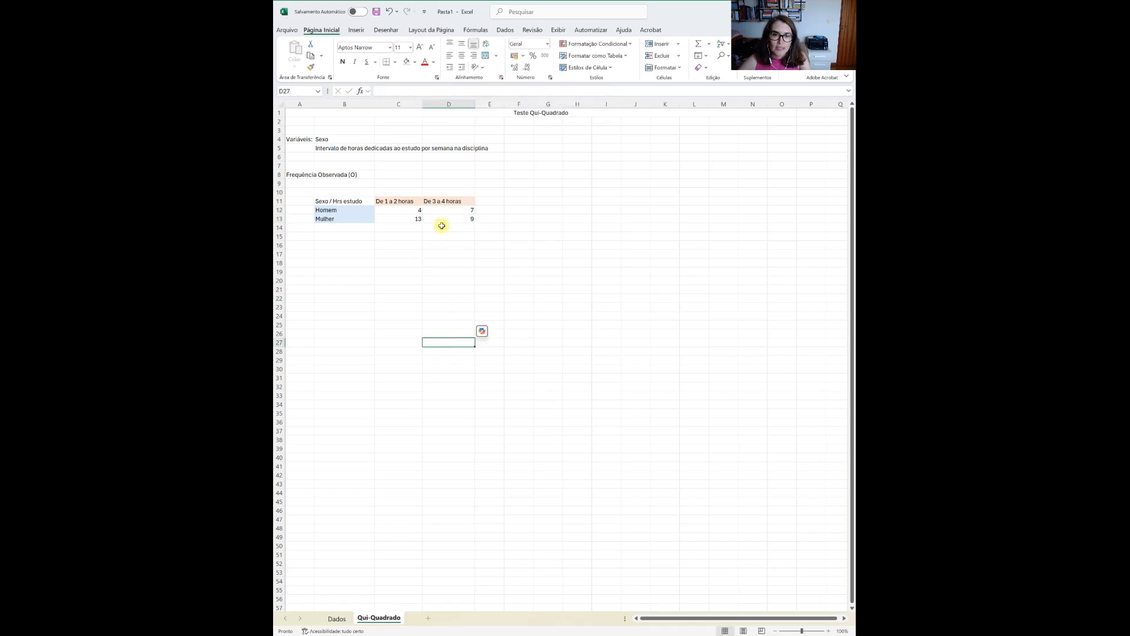
# - Change the sex criterion in the D12 formula to "Homem"
pyautogui.click(453, 210)
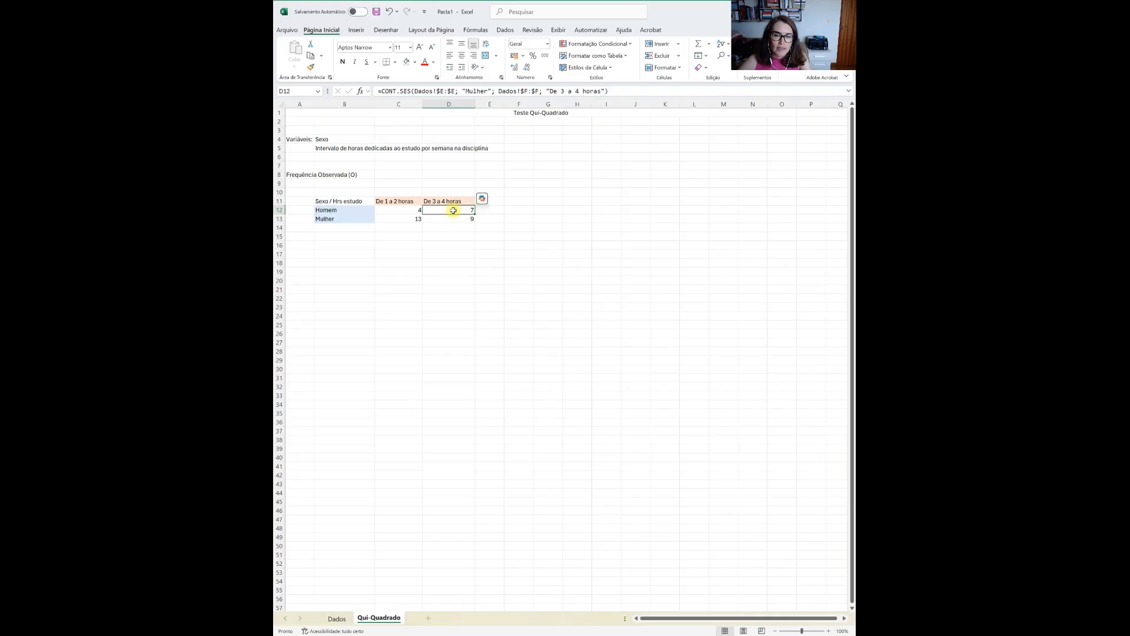
pyautogui.click(473, 94)
pyautogui.click(487, 92)
pyautogui.press('BackSpace')
pyautogui.press('BackSpace')
pyautogui.press('BackSpace')
pyautogui.press('BackSpace')
pyautogui.press('BackSpace')
pyautogui.press('BackSpace')
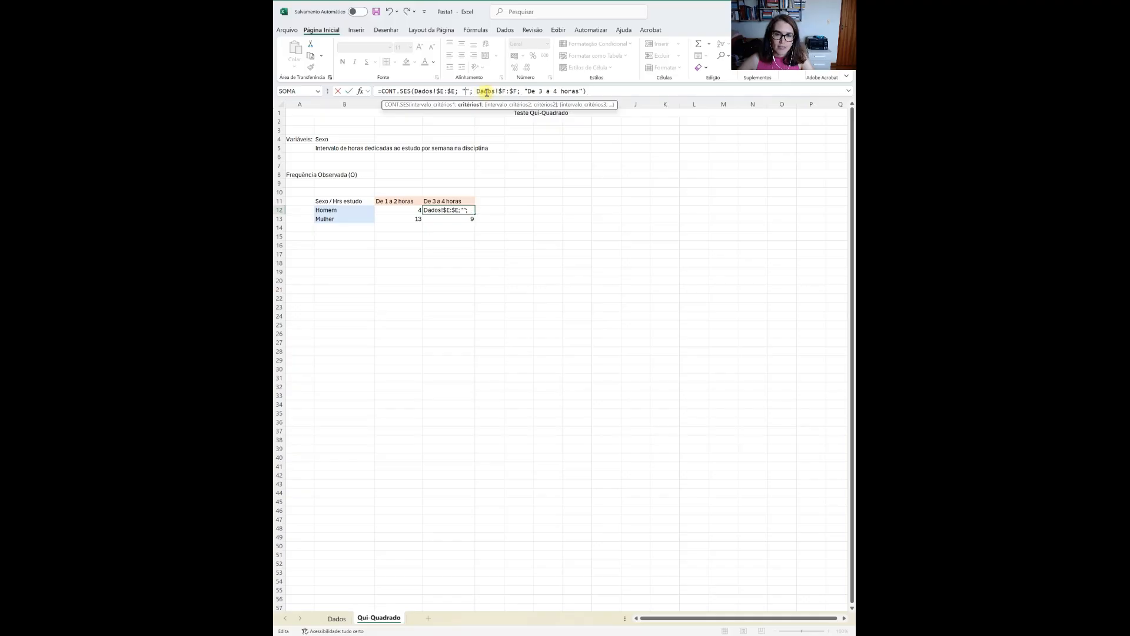
pyautogui.write('Homem')
pyautogui.press('Return')
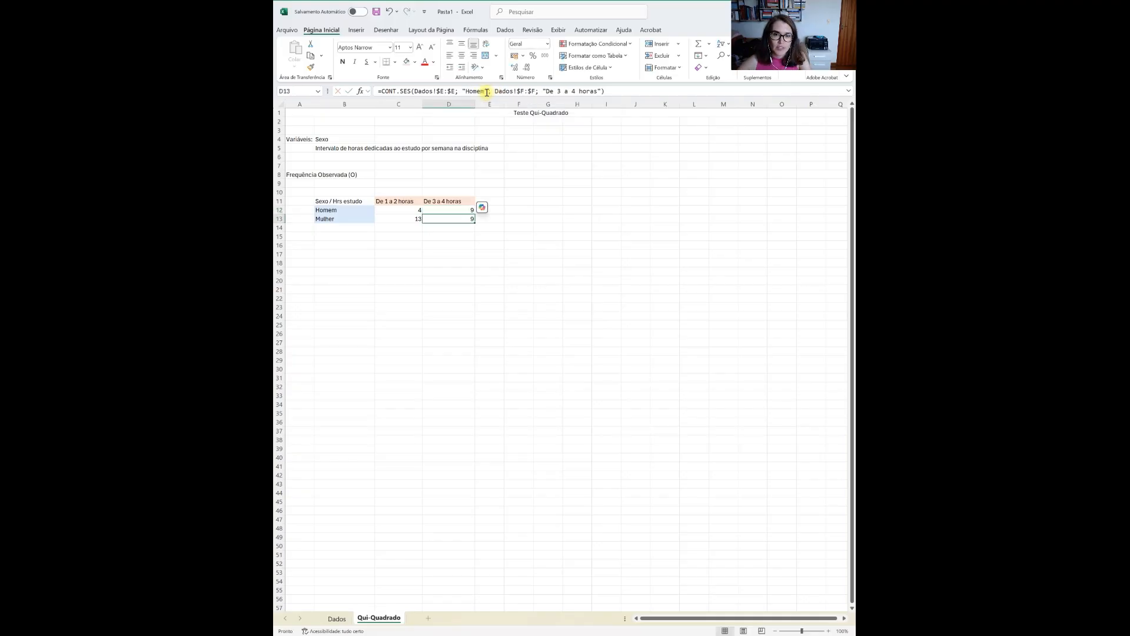
# - Set the sex criterion in the D13 formula back to "Mulher" and check the formulas of the Mulher row
pyautogui.click(454, 212)
pyautogui.click(455, 221)
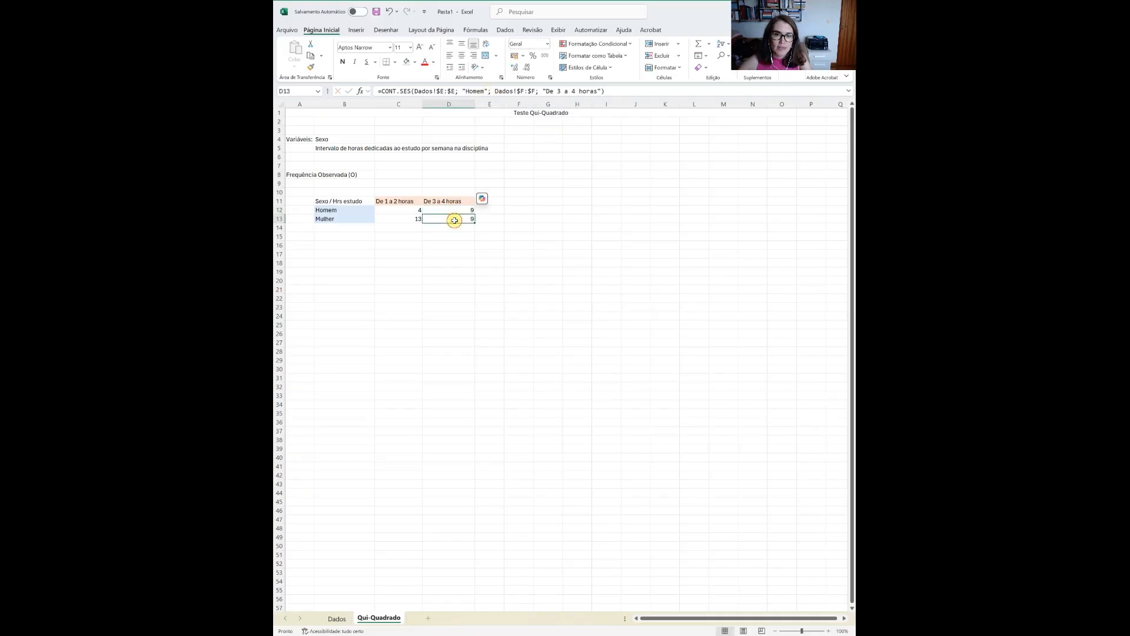
pyautogui.click(480, 93)
pyautogui.press('BackSpace')
pyautogui.press('BackSpace')
pyautogui.press('BackSpace')
pyautogui.press('BackSpace')
pyautogui.write('Mulher')
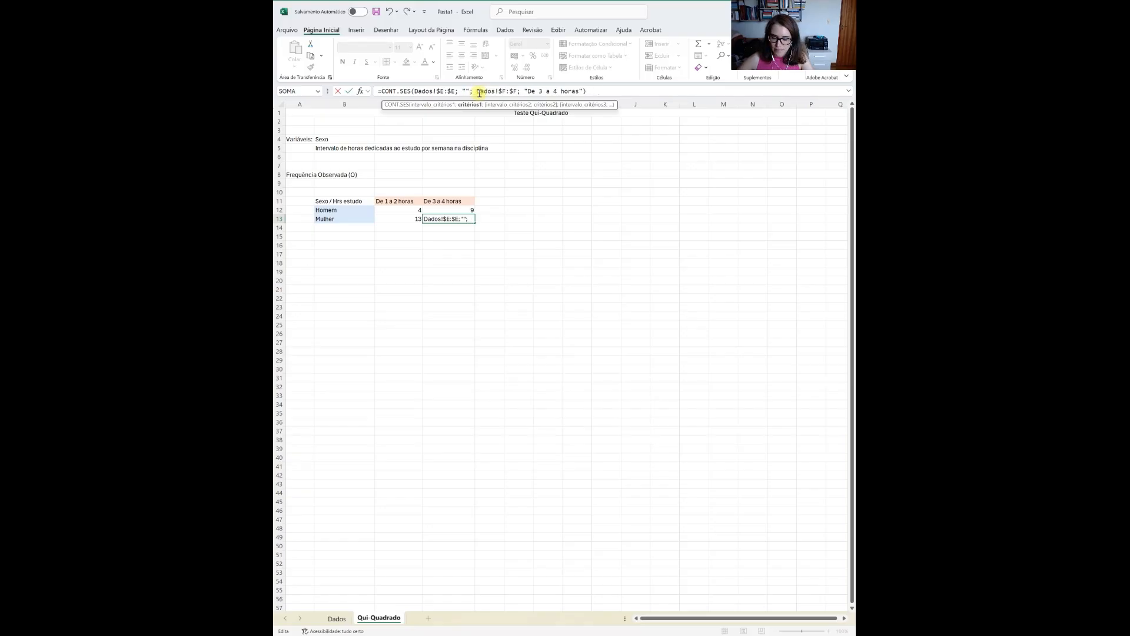
pyautogui.press('Return')
pyautogui.click(434, 220)
pyautogui.click(400, 218)
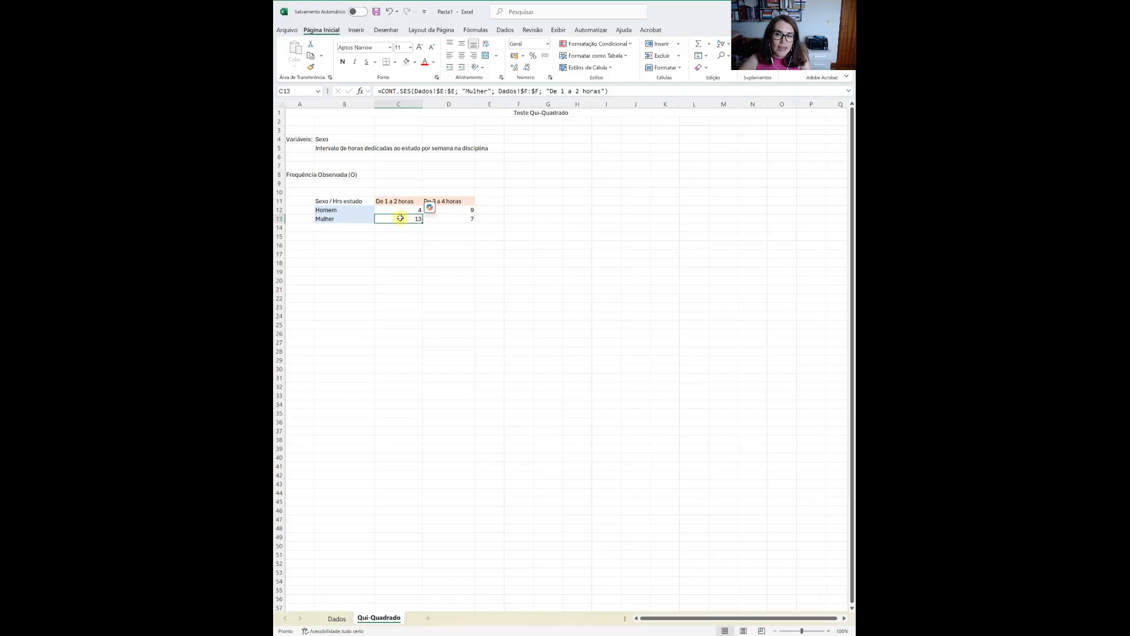
# - Add the label "Total Coluna" in cell B14 below the Mulher row
pyautogui.click(397, 201)
pyautogui.click(399, 209)
pyautogui.click(486, 228)
pyautogui.click(347, 229)
pyautogui.write('Total Coluna')
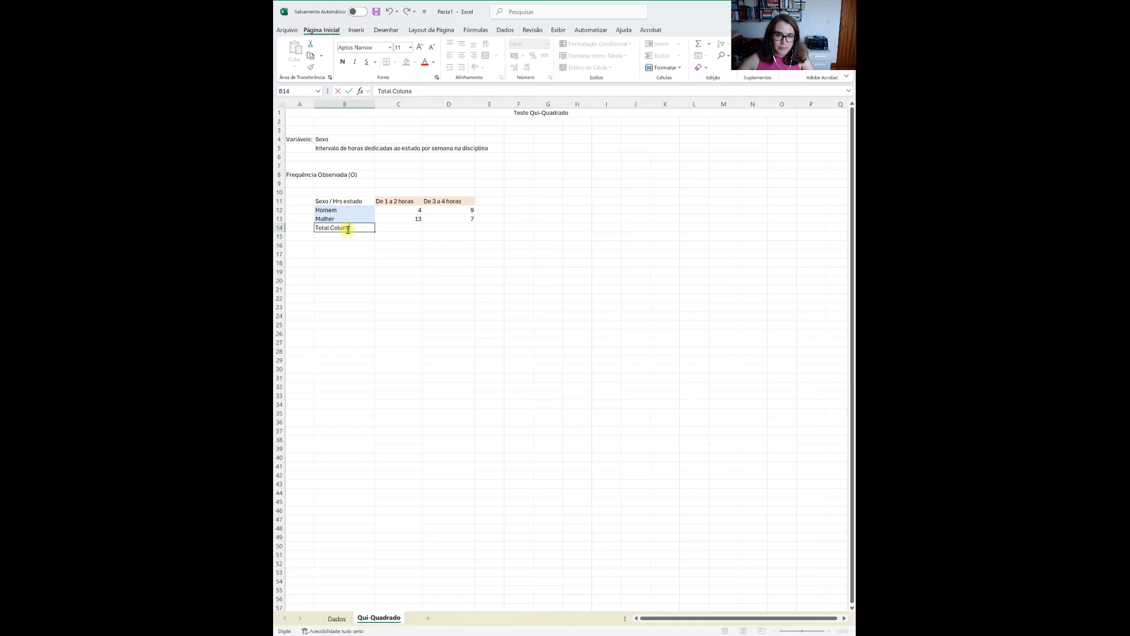
# - Sum the "De 1 a 2 horas" counts in C14 with a SOMA formula over C12:C13
pyautogui.click(406, 228)
pyautogui.write('=soma(')
pyautogui.click(394, 214)
pyautogui.moveTo(394, 213); pyautogui.dragTo(395, 219)
pyautogui.press('Return')
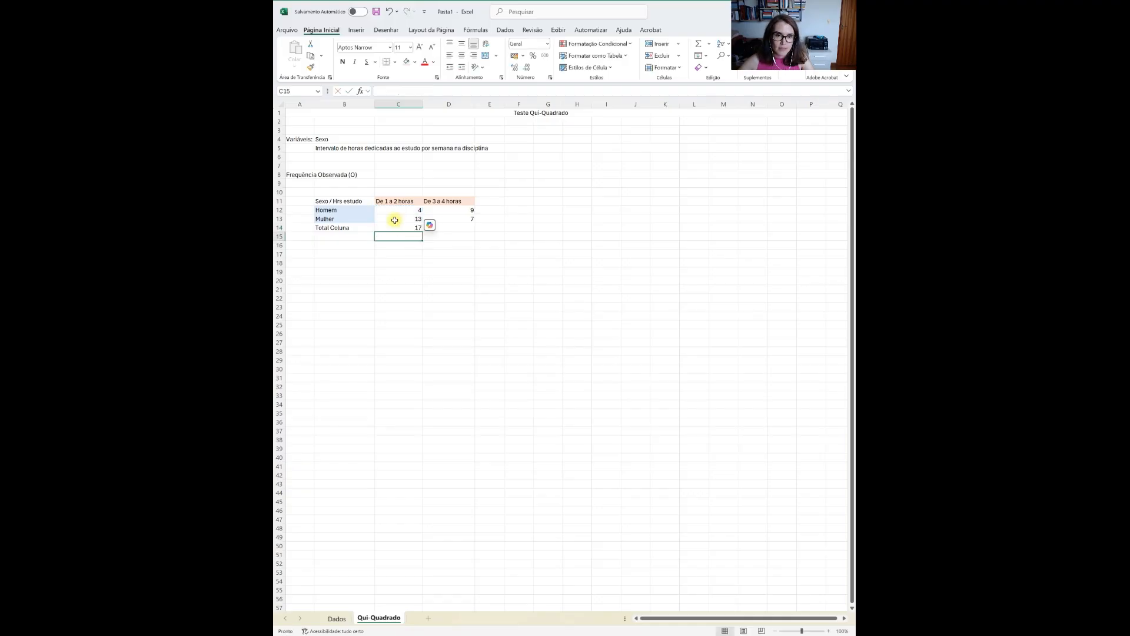
# - Sum the "De 3 a 4 horas" counts in D14 with a SOMA formula over D12:D13
pyautogui.click(444, 228)
pyautogui.write('=soma(')
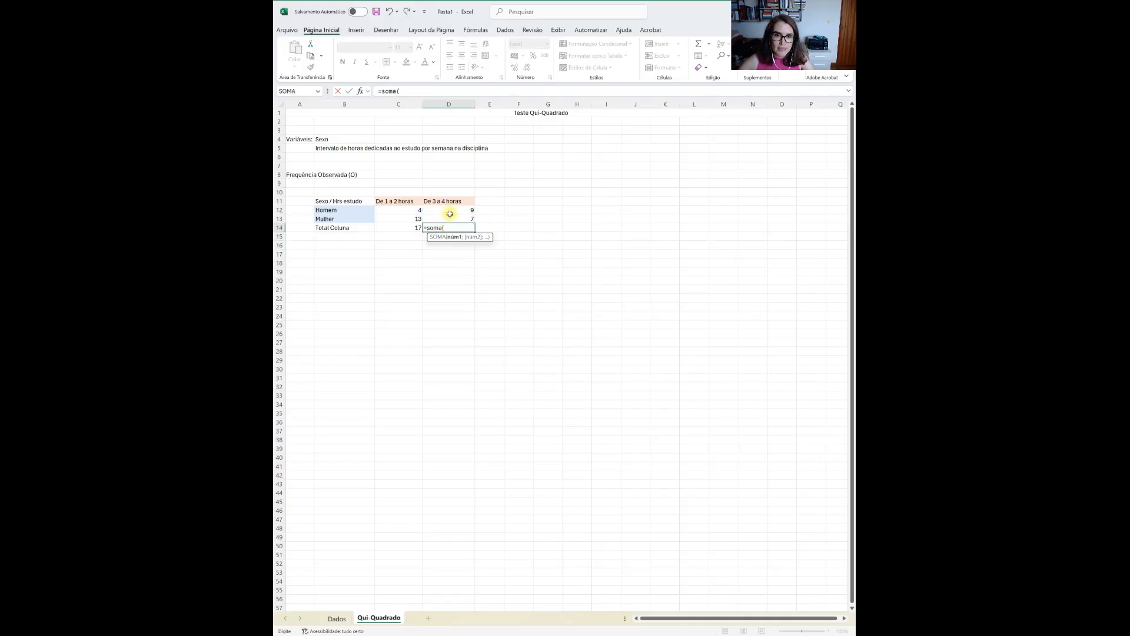
pyautogui.moveTo(450, 214); pyautogui.dragTo(447, 218)
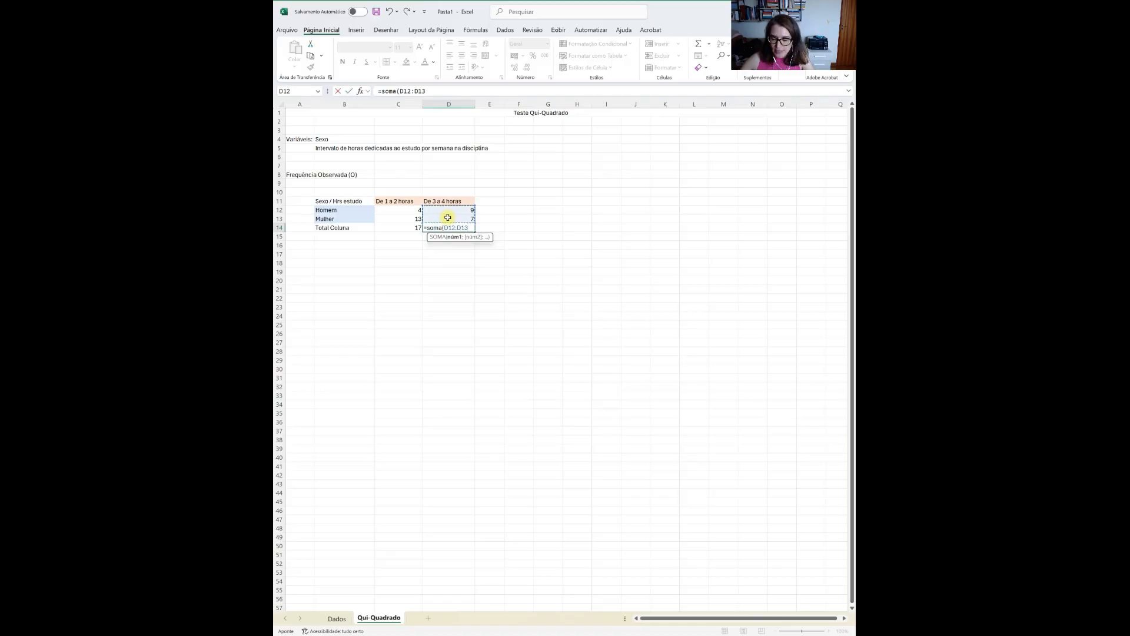
pyautogui.press('Return')
# - Add the header "Total Linha" in E11 and widen column E to fit it
pyautogui.click(489, 203)
pyautogui.write('Total Linha')
pyautogui.press('Return')
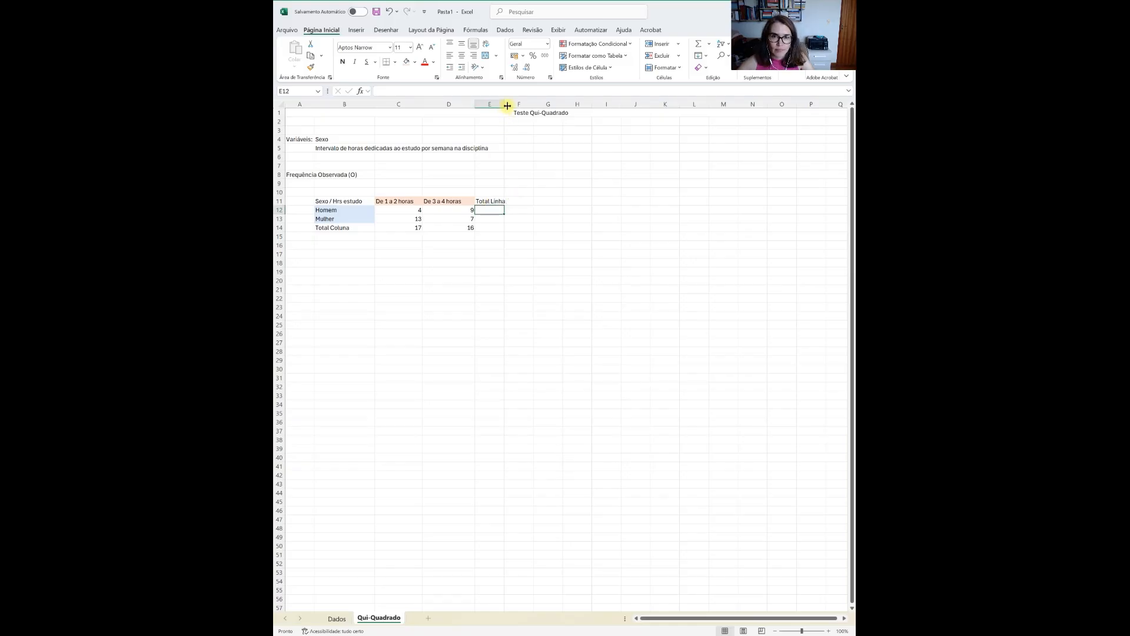
pyautogui.moveTo(505, 105); pyautogui.dragTo(519, 105)
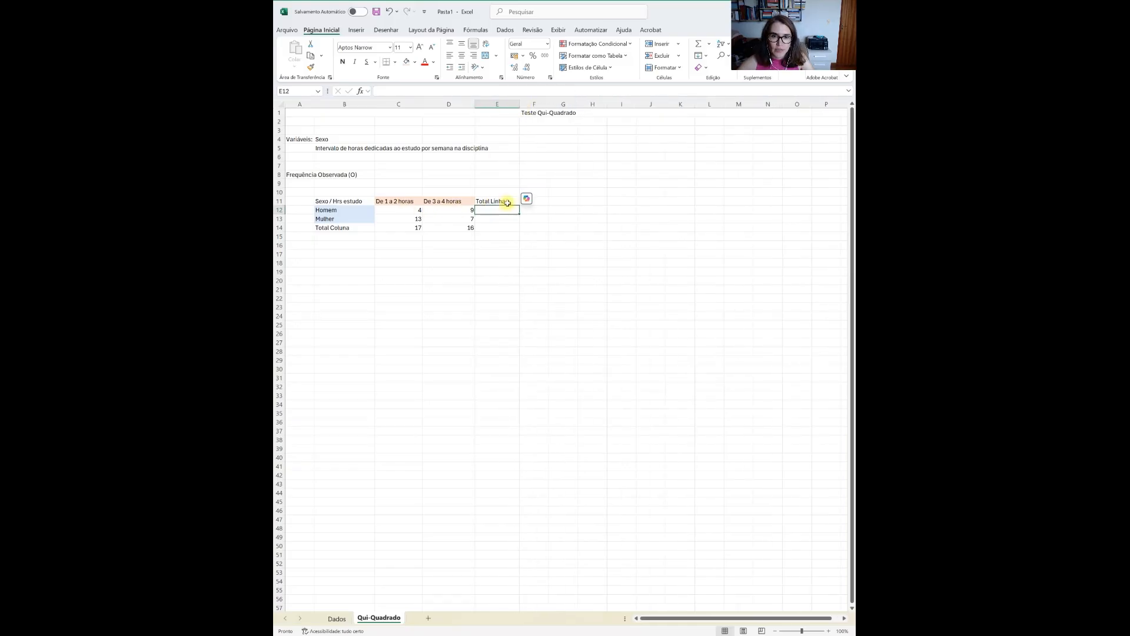
# - Total the Homem row in E12 with SOMA over C12:D12 and fill the formula down to E13
pyautogui.write('=soma(')
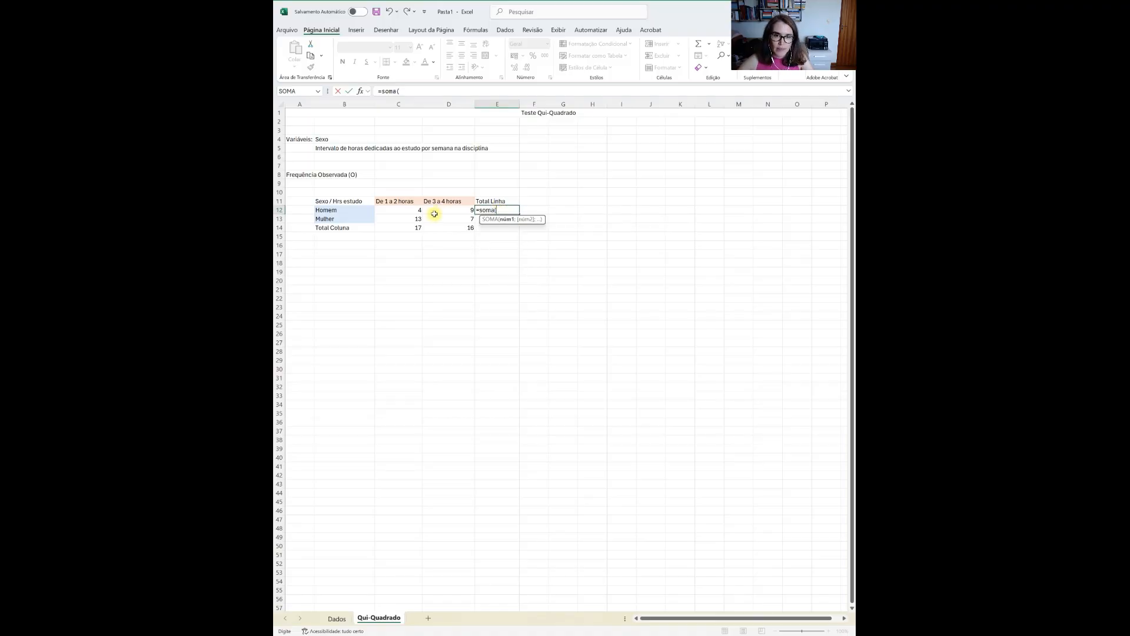
pyautogui.moveTo(418, 211); pyautogui.dragTo(440, 212)
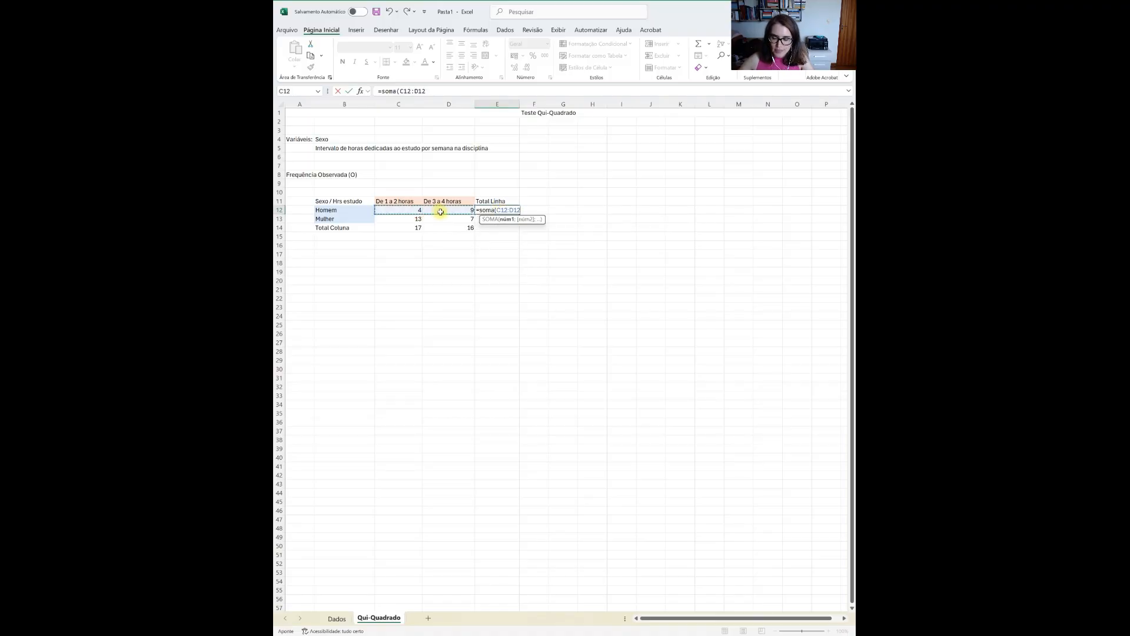
pyautogui.press('Return')
pyautogui.click(516, 212)
pyautogui.moveTo(519, 213); pyautogui.dragTo(510, 222)
# - Compute the grand total in E14 with the formula =SOMA(E12:E13)
pyautogui.click(505, 227)
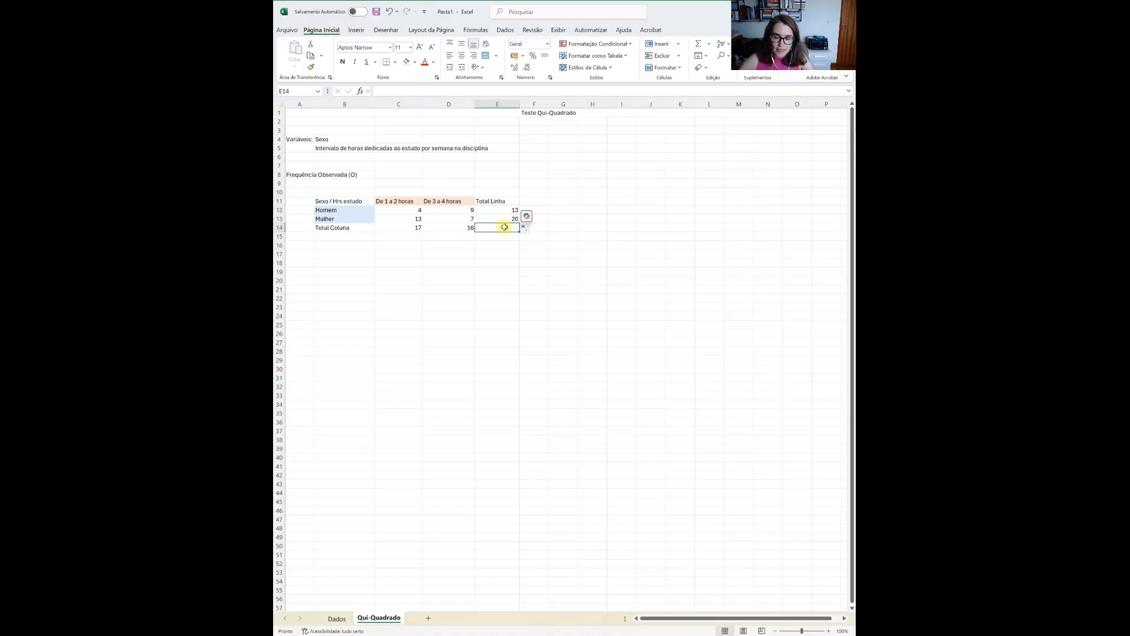
pyautogui.write('=')
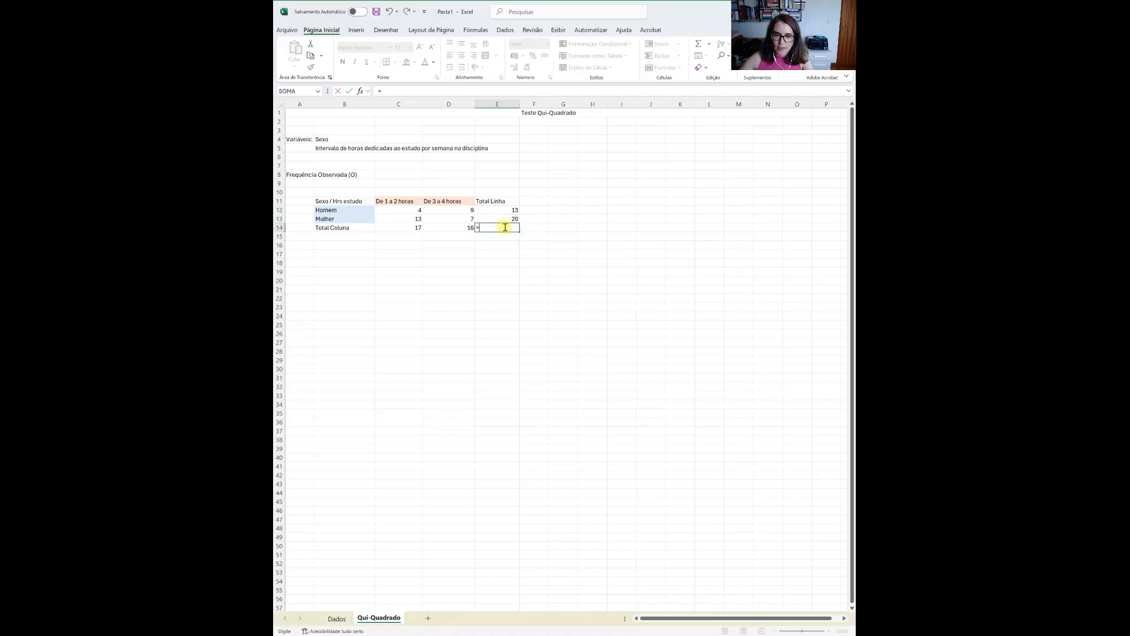
pyautogui.write('soma(')
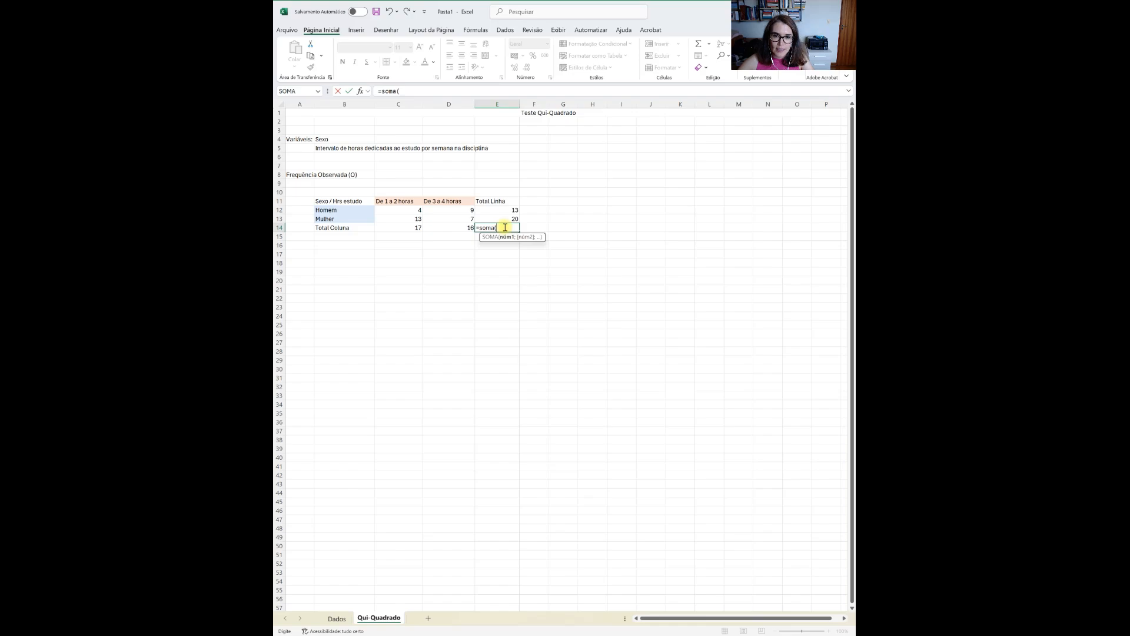
pyautogui.moveTo(507, 211); pyautogui.dragTo(503, 217)
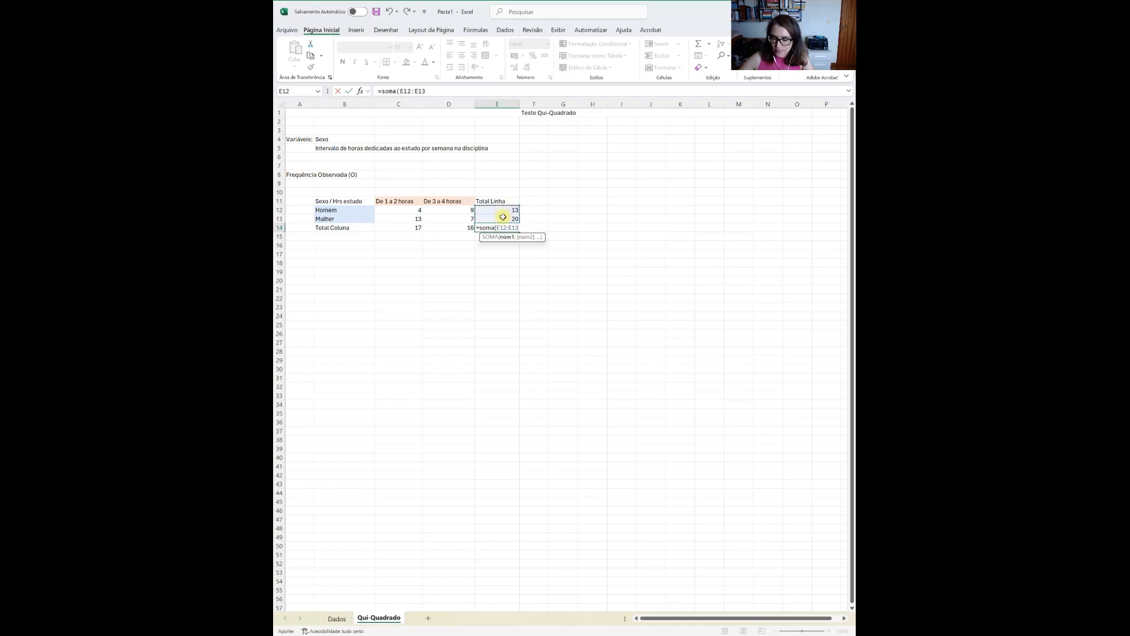
pyautogui.write(')')
pyautogui.press('Return')
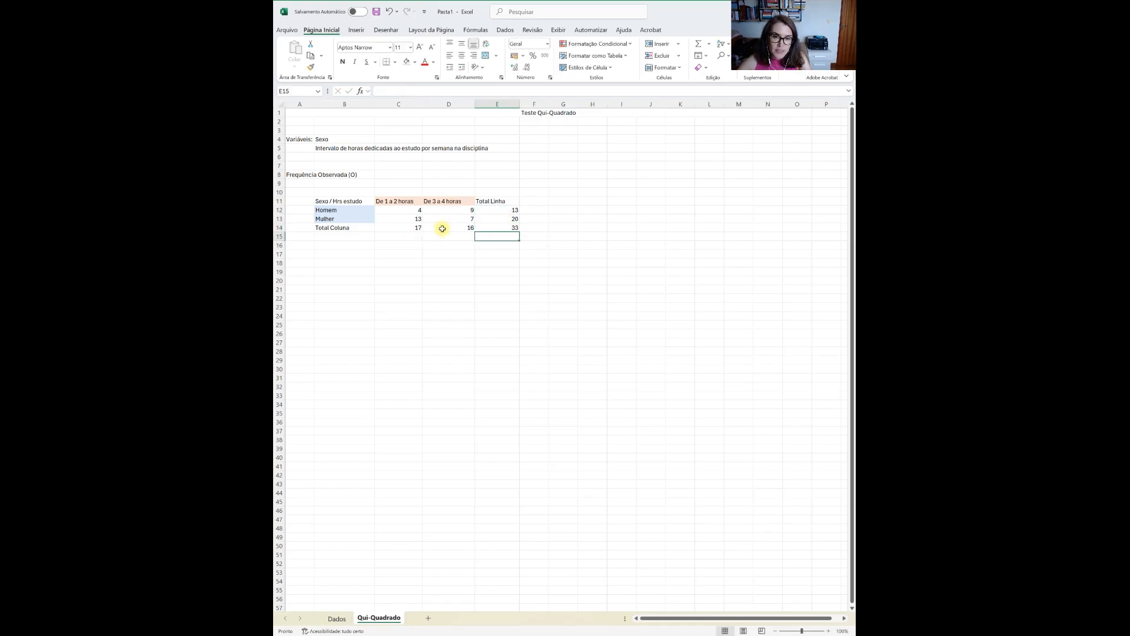
# - Shade the Total Linha column, E11:E14, with the light orange fill
pyautogui.click(495, 227)
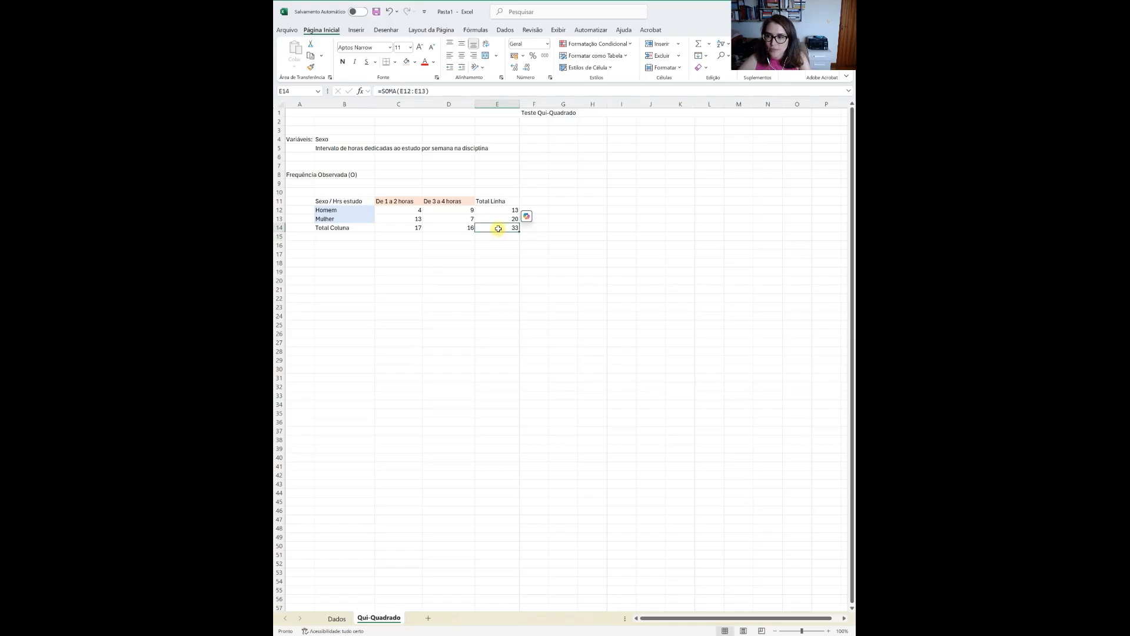
pyautogui.moveTo(502, 200); pyautogui.dragTo(507, 226)
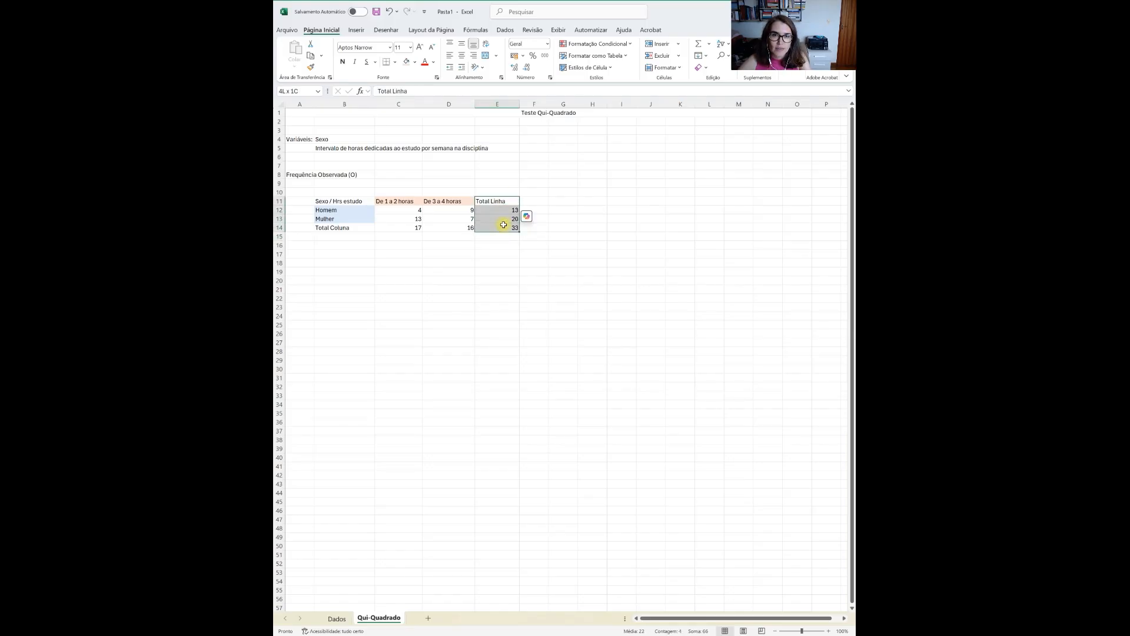
pyautogui.click(404, 63)
# - Shade the Total Coluna row, B14:D14, with a light pink fill
pyautogui.moveTo(341, 228); pyautogui.dragTo(463, 227)
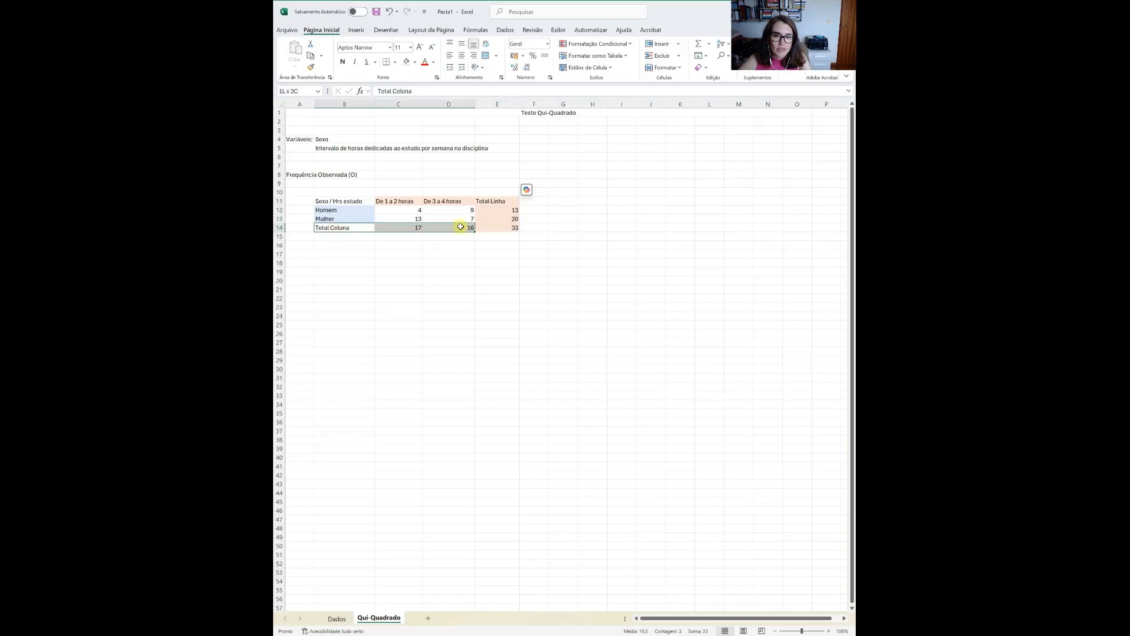
pyautogui.click(414, 62)
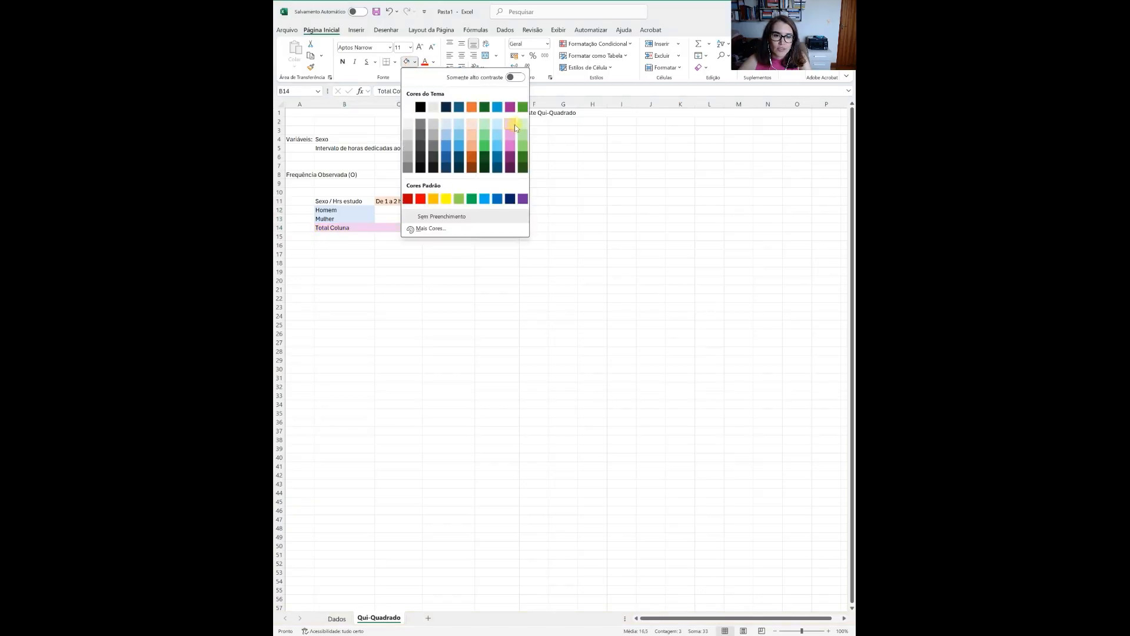
pyautogui.click(510, 123)
# - Change the fill of the Total Linha column, E11:E14, to light green
pyautogui.moveTo(489, 200); pyautogui.dragTo(489, 230)
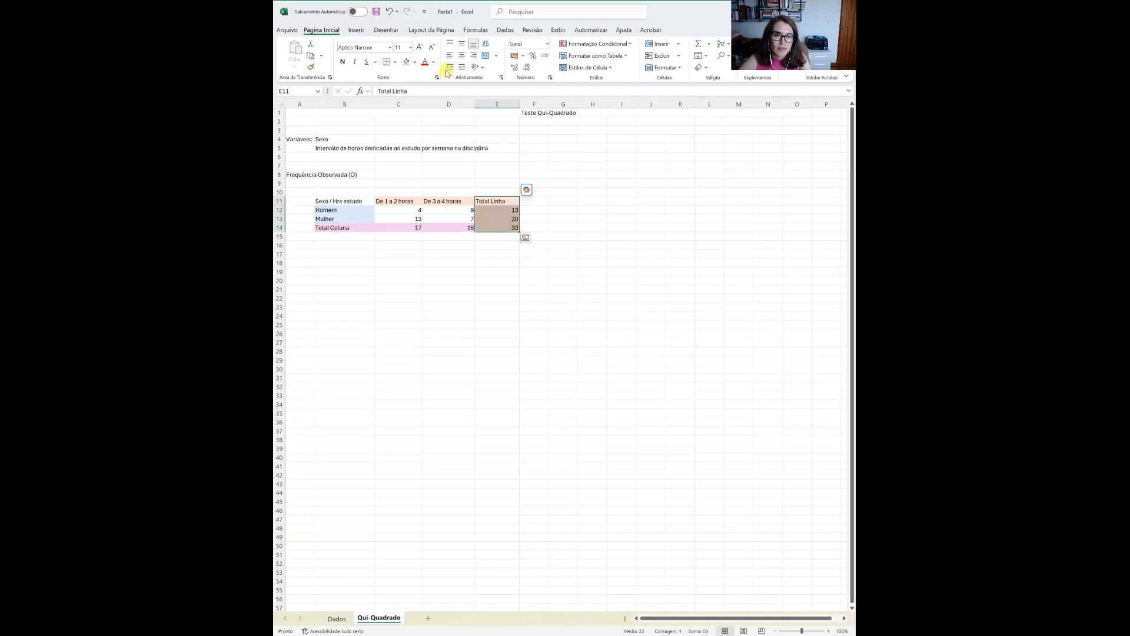
pyautogui.click(414, 62)
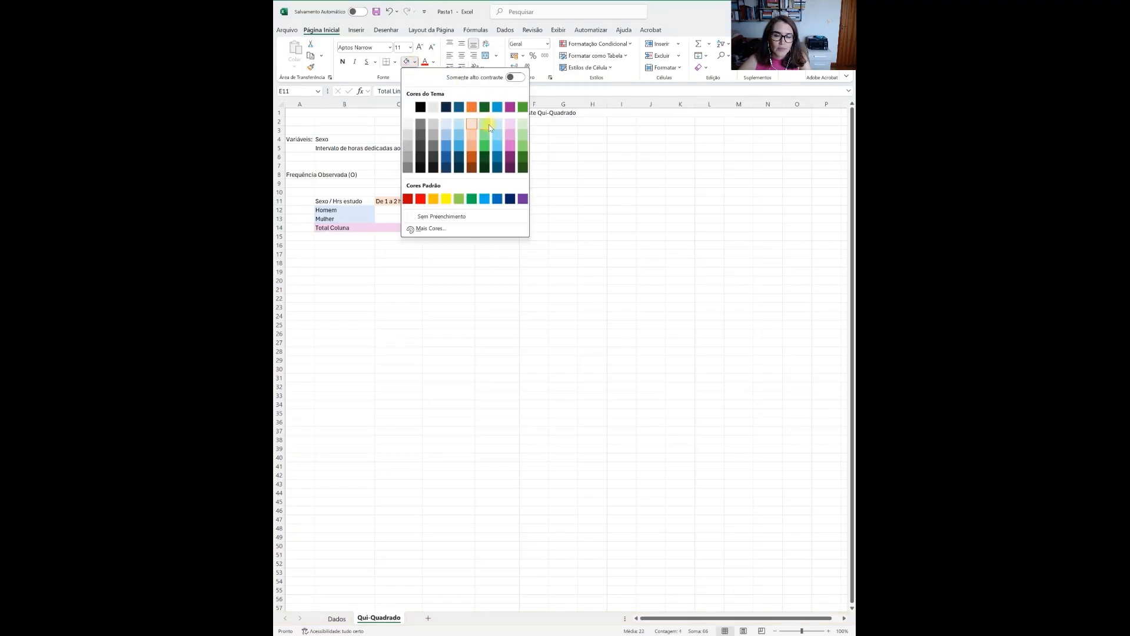
pyautogui.click(488, 125)
pyautogui.click(563, 210)
# - Set the fill of the Total Linha column, E11:E14, to the same light pink as the Total Coluna row
pyautogui.moveTo(492, 201); pyautogui.dragTo(501, 227)
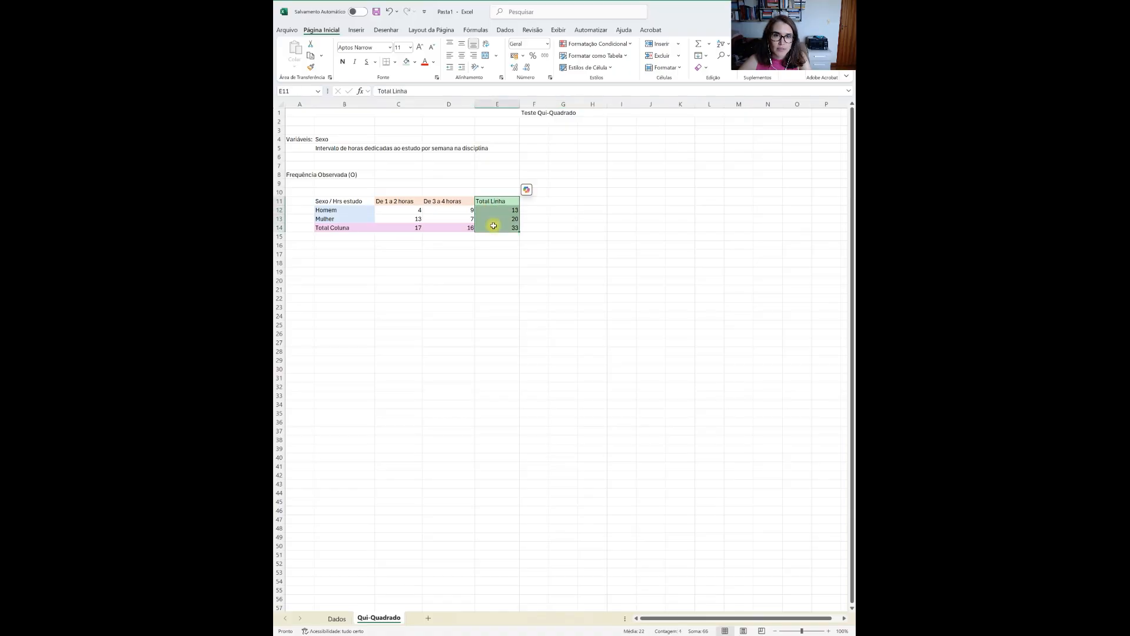
pyautogui.click(415, 61)
pyautogui.click(510, 124)
pyautogui.click(590, 203)
# - Make the column headers in C11:E11 and the row labels in B12:B14 bold
pyautogui.moveTo(395, 200); pyautogui.dragTo(483, 202)
pyautogui.click(342, 62)
pyautogui.moveTo(342, 209); pyautogui.dragTo(346, 228)
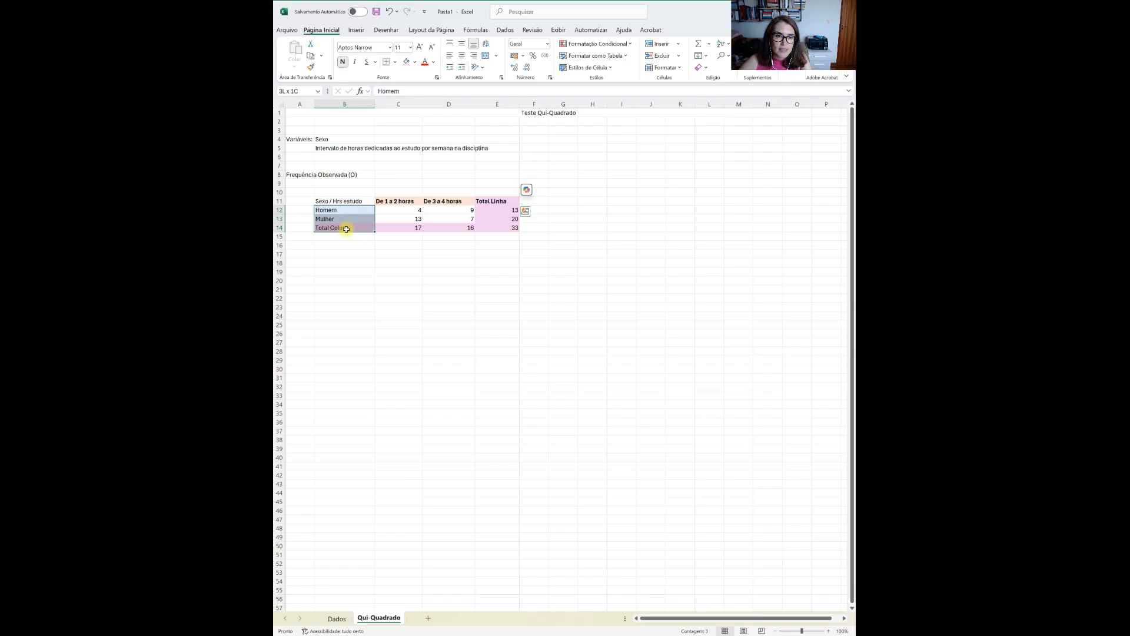
pyautogui.click(342, 62)
pyautogui.click(398, 253)
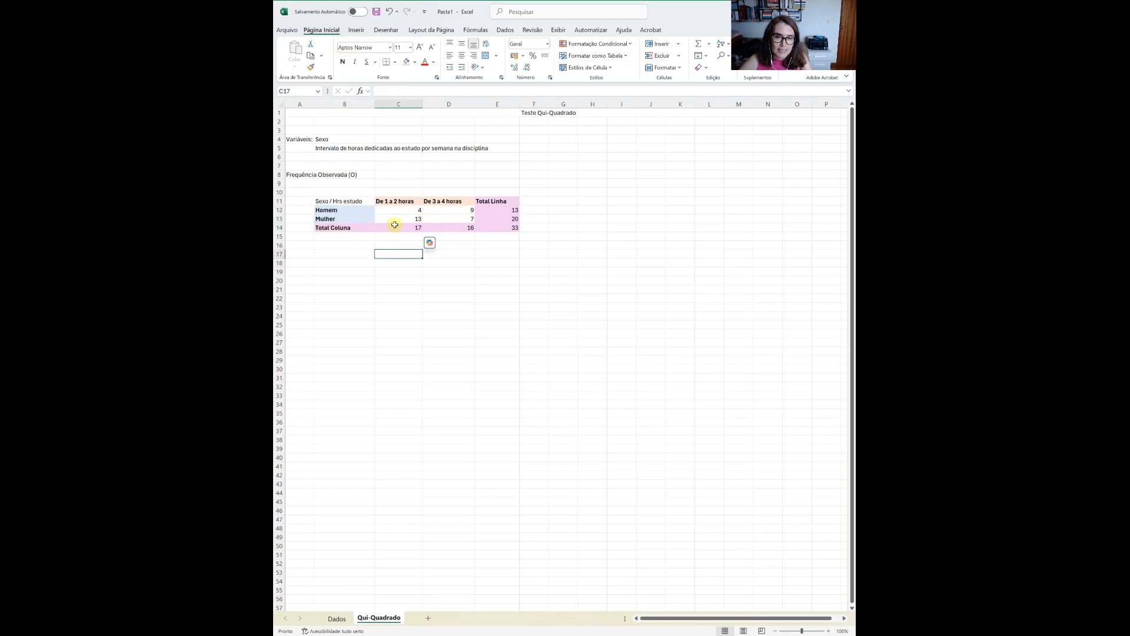
# - Enter the section title "Frequência Esperada (E)" in cell A17
pyautogui.click(297, 255)
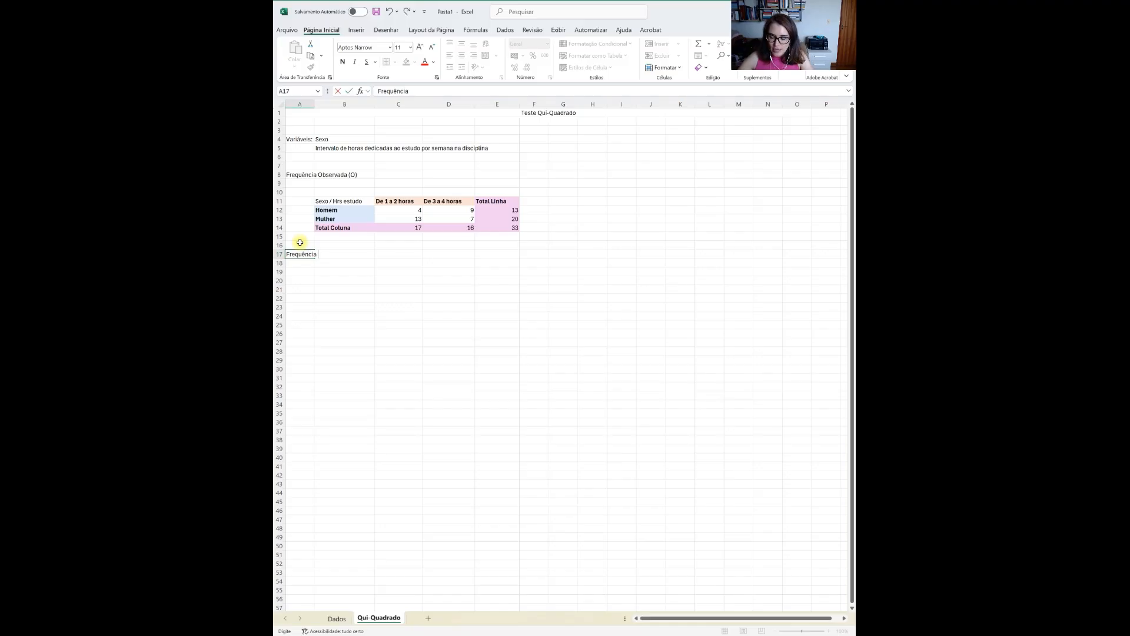
pyautogui.write('Frequência Esperada (')
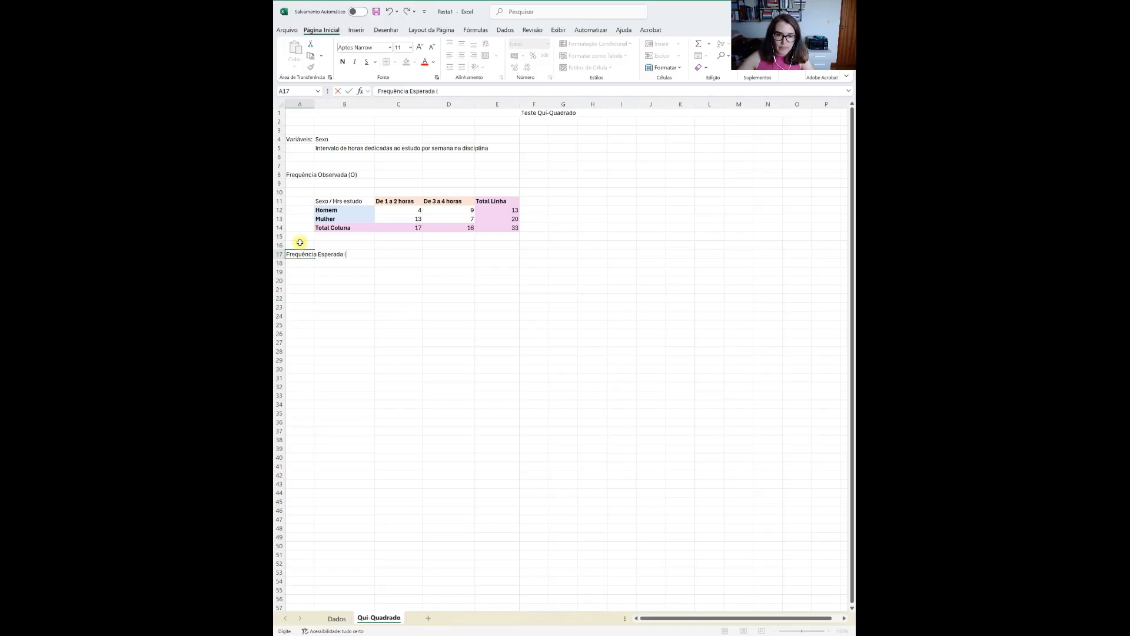
pyautogui.write('E')
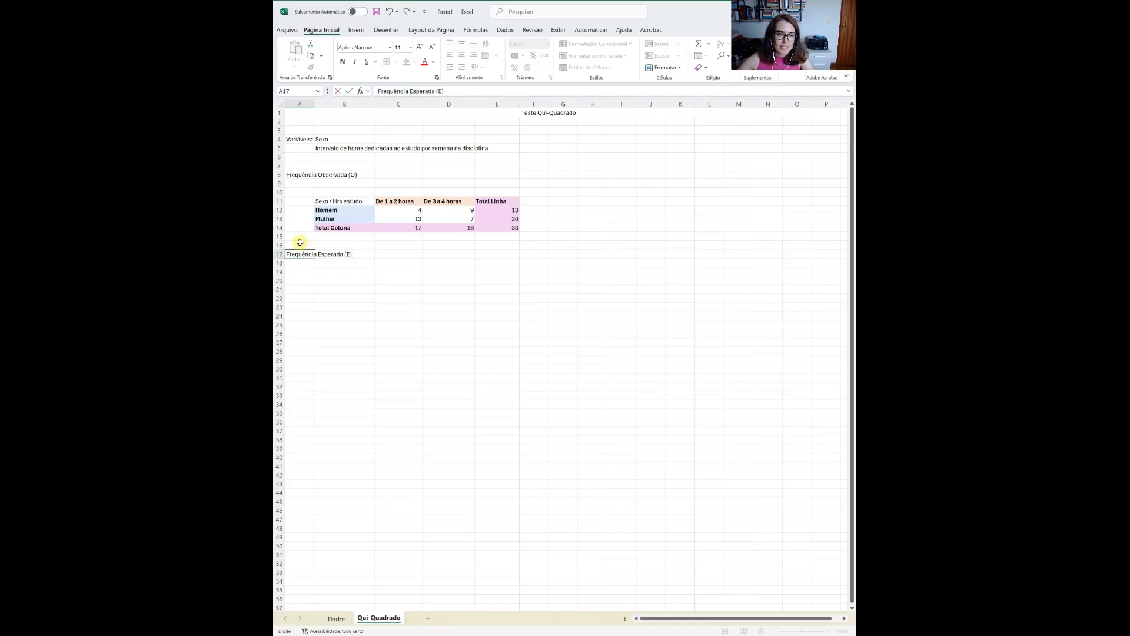
pyautogui.click(366, 290)
# - Copy the observed-frequency table B11:E14 and paste it at B19 under the expected-frequency title
pyautogui.click(333, 271)
pyautogui.moveTo(349, 198); pyautogui.dragTo(487, 229)
pyautogui.hotkey('ctrl', 'c')
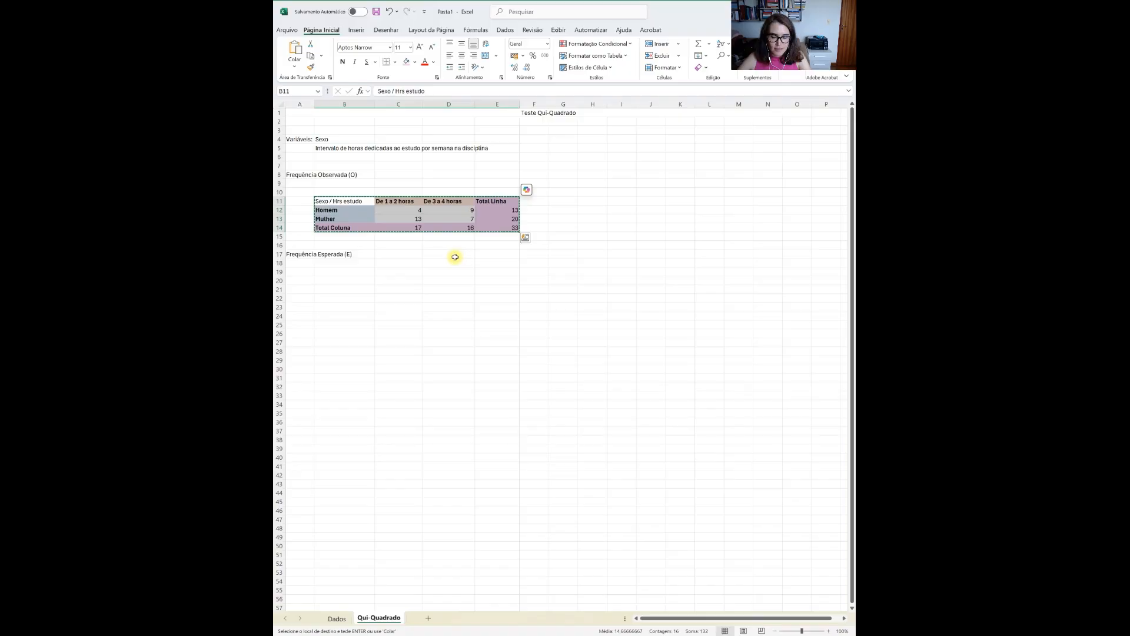
pyautogui.click(462, 281)
pyautogui.moveTo(349, 202); pyautogui.dragTo(486, 228)
pyautogui.click(349, 272)
pyautogui.hotkey('ctrl', 'v')
pyautogui.click(393, 342)
# - Clear the frequencies in C20:D21 and the contents of the Total Coluna row, B22:E22, in the expected table
pyautogui.moveTo(400, 284); pyautogui.dragTo(466, 290)
pyautogui.press('Delete')
pyautogui.click(463, 315)
pyautogui.moveTo(345, 301); pyautogui.dragTo(503, 300)
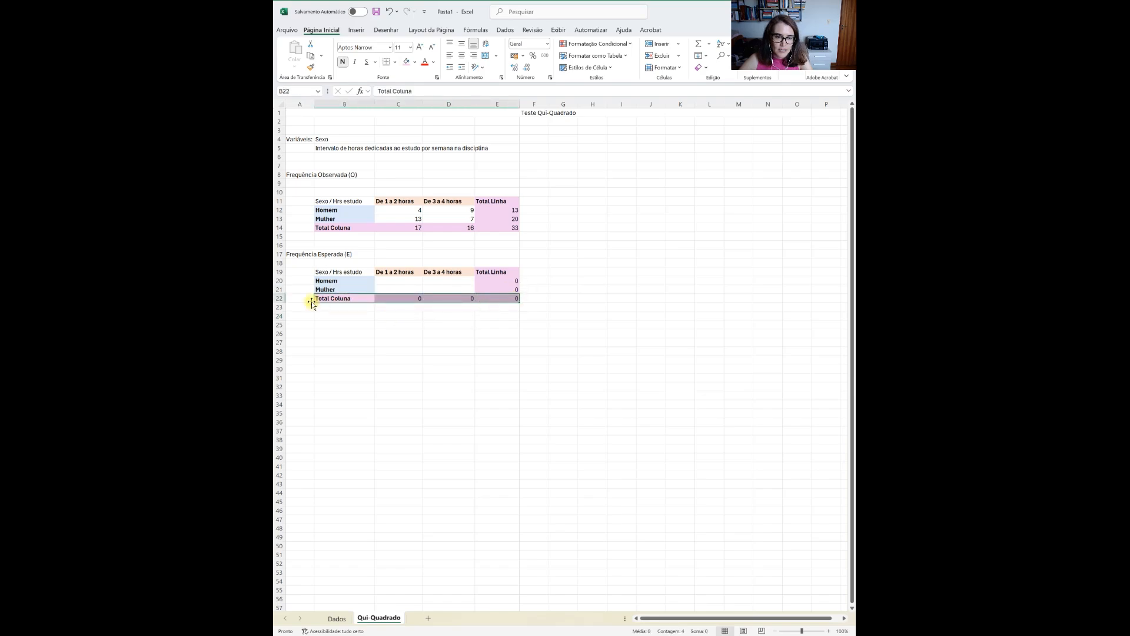
pyautogui.press('Delete')
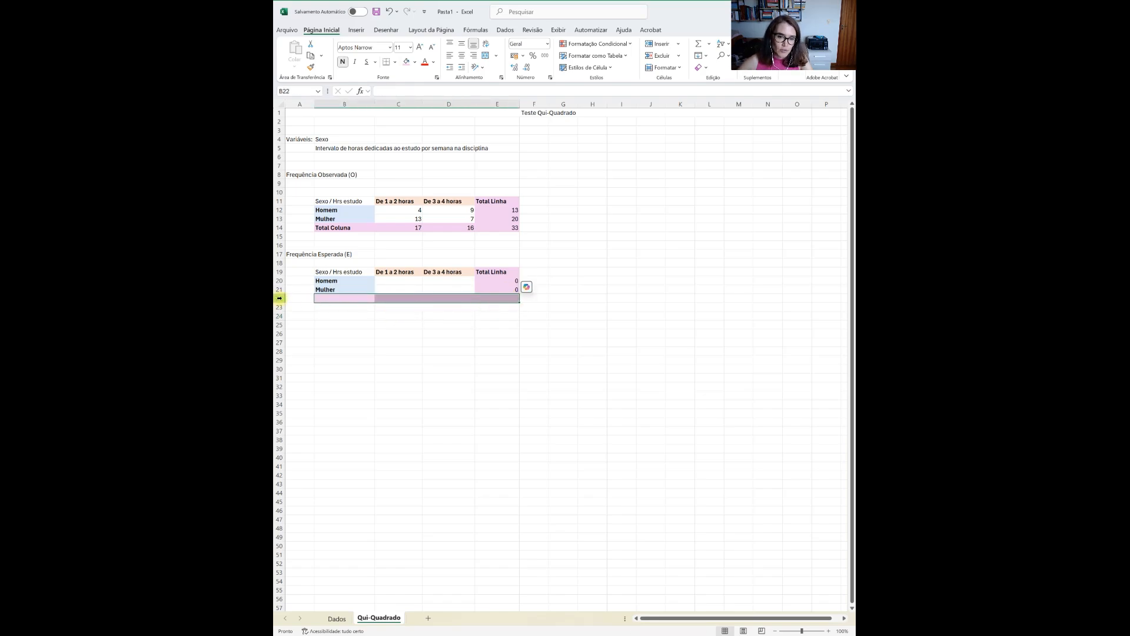
# - Clear the Total Linha column, E19:E22, of the expected table and remove its fill
pyautogui.moveTo(511, 272); pyautogui.dragTo(508, 299)
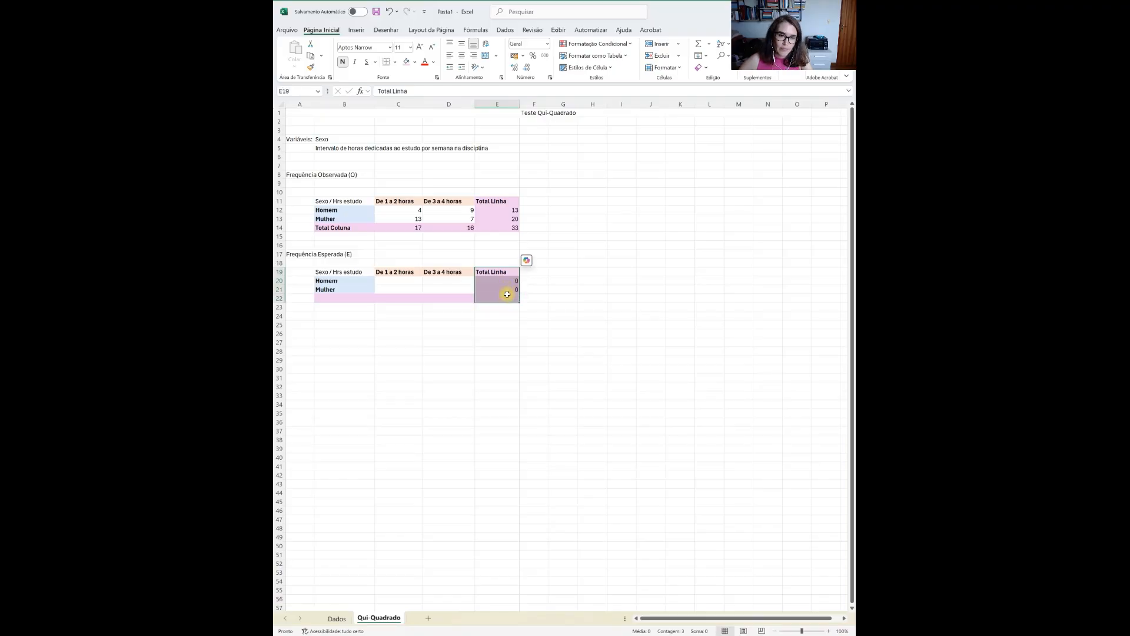
pyautogui.press('Delete')
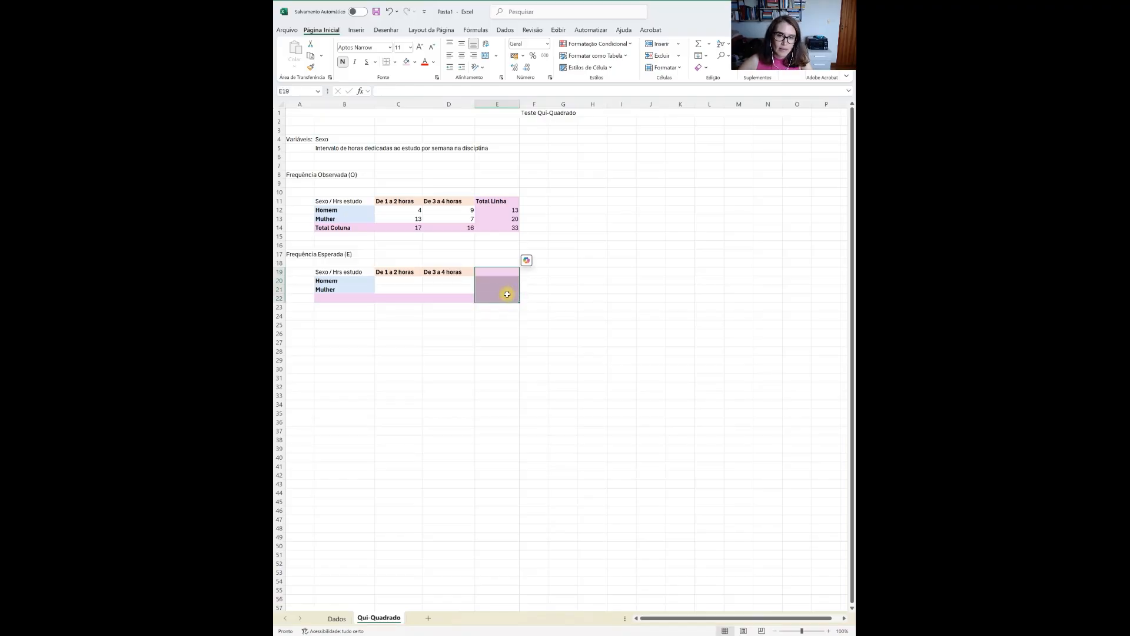
pyautogui.click(415, 62)
pyautogui.click(446, 216)
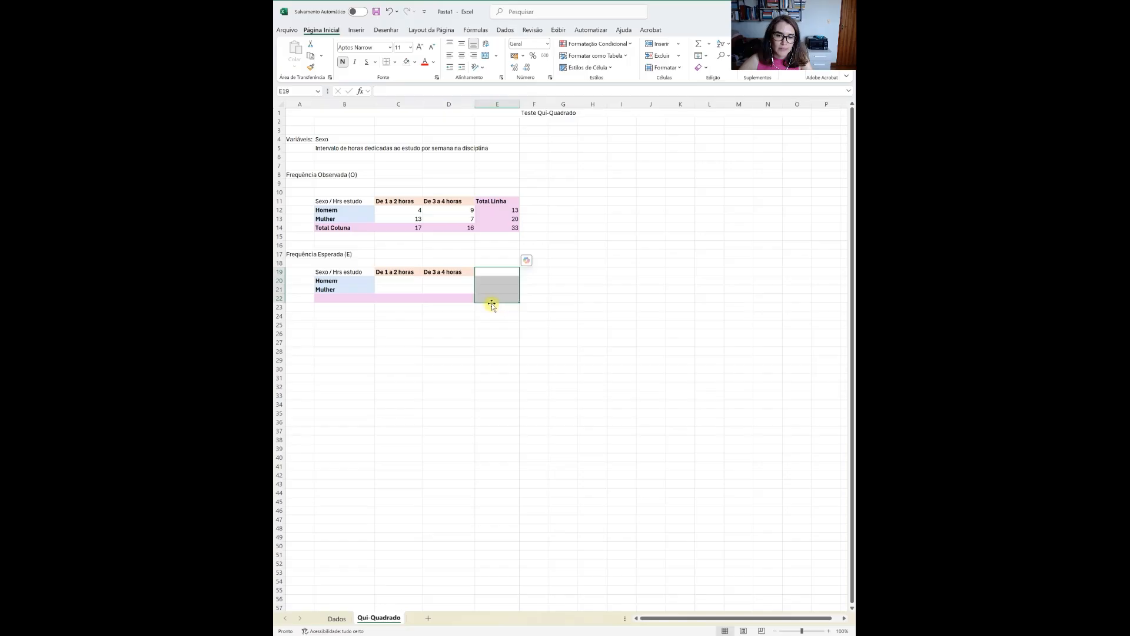
# - Remove the pink fill from the emptied total row beneath the expected table's Mulher row
pyautogui.moveTo(494, 317); pyautogui.dragTo(495, 307)
pyautogui.moveTo(493, 303); pyautogui.dragTo(341, 302)
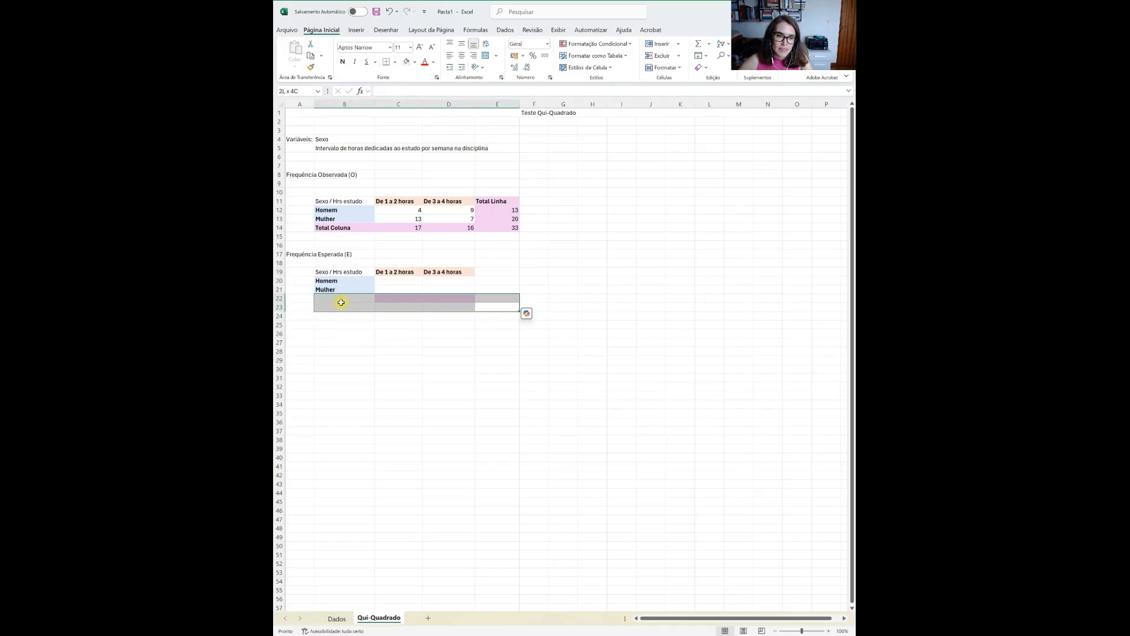
pyautogui.click(406, 62)
pyautogui.click(398, 288)
pyautogui.click(397, 281)
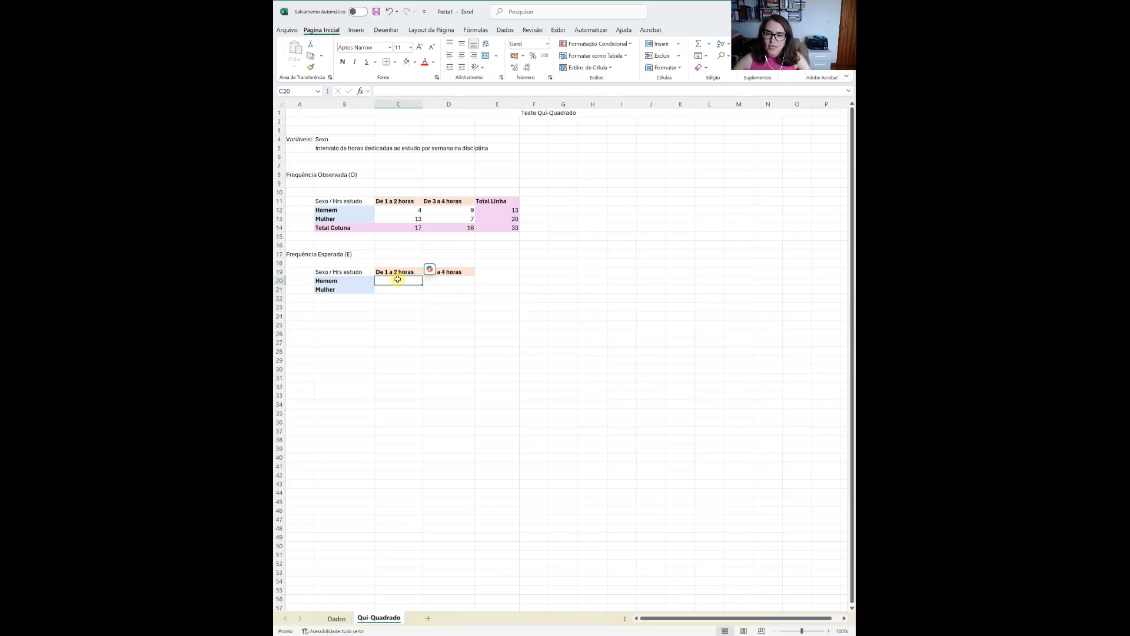
# - Merge and center the "Frequência Observada (O)" title across A8:F8
pyautogui.moveTo(297, 177)
pyautogui.mouseDown()
pyautogui.moveTo(554, 177)
pyautogui.moveTo(312, 172)
pyautogui.mouseUp()
pyautogui.click(533, 192)
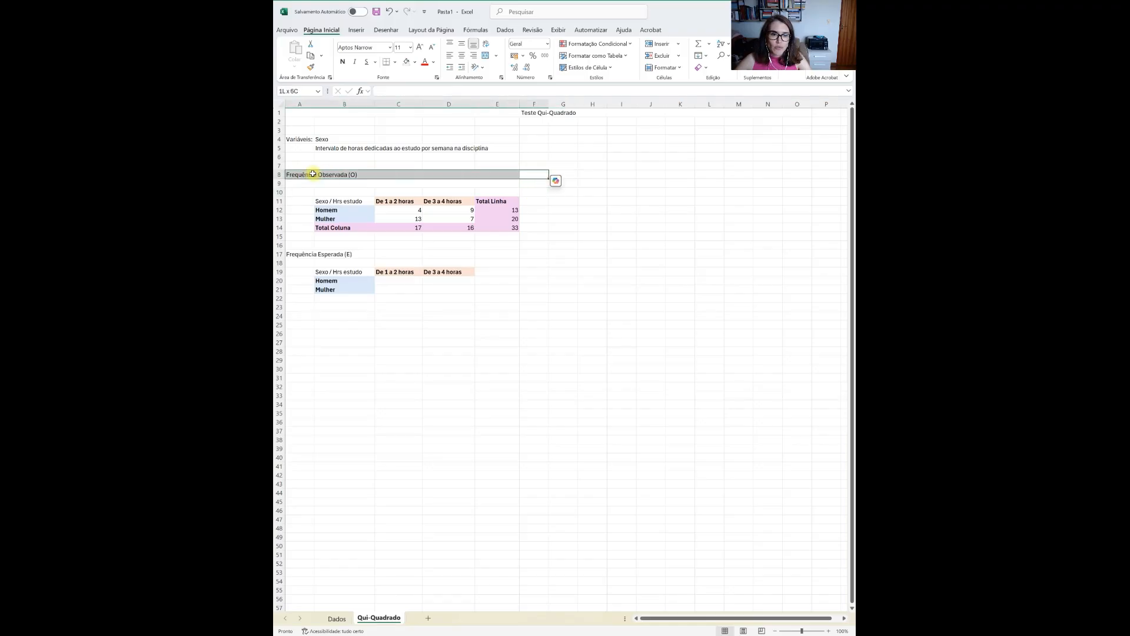
pyautogui.click(486, 55)
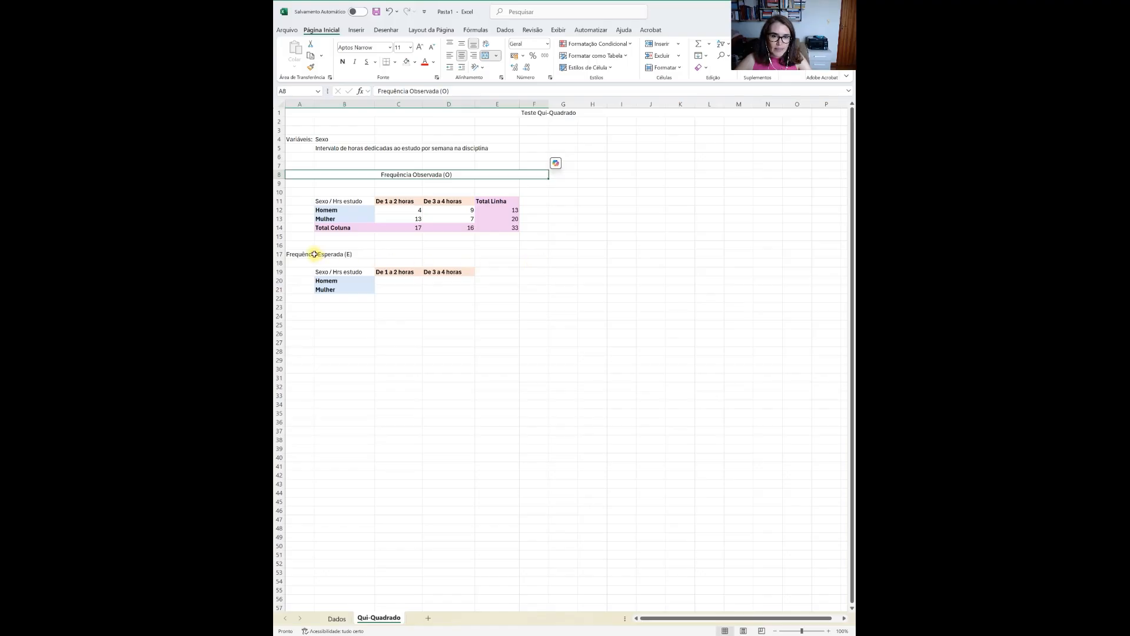
# - Merge and center the "Frequência Esperada (E)" title across A17:F17 and fill both frequency title rows light green
pyautogui.moveTo(295, 254); pyautogui.dragTo(543, 256)
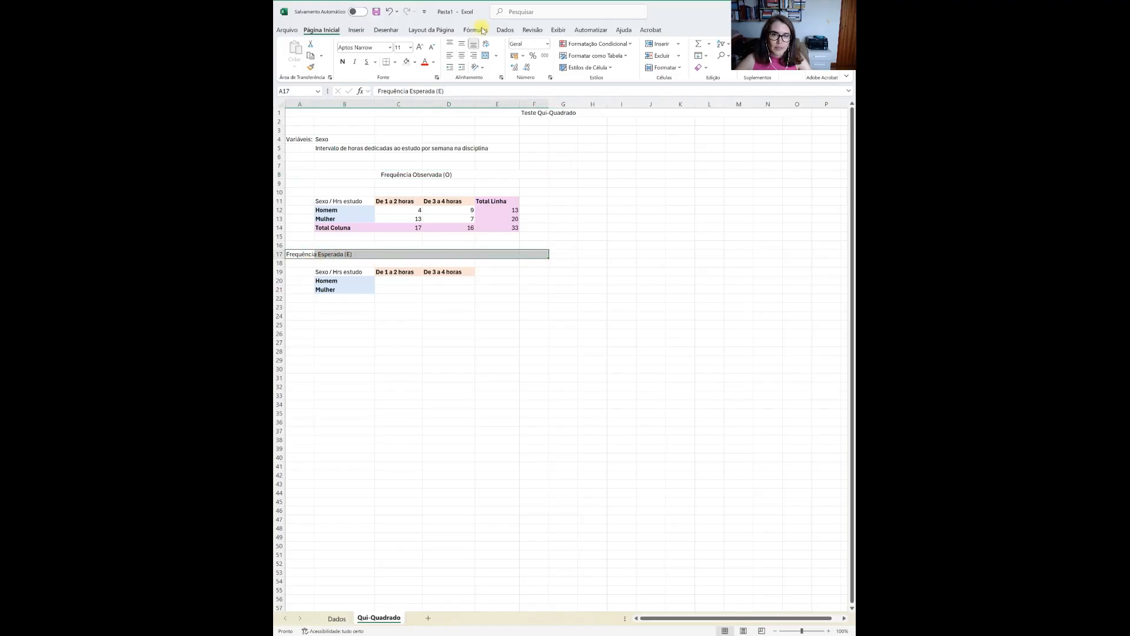
pyautogui.click(485, 55)
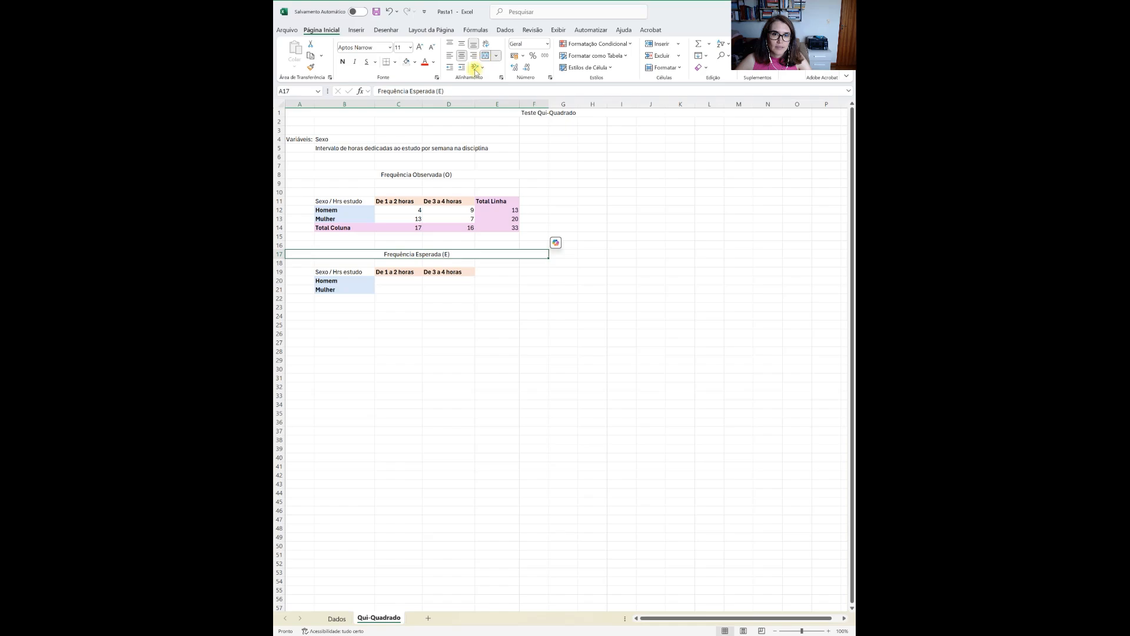
pyautogui.click(415, 62)
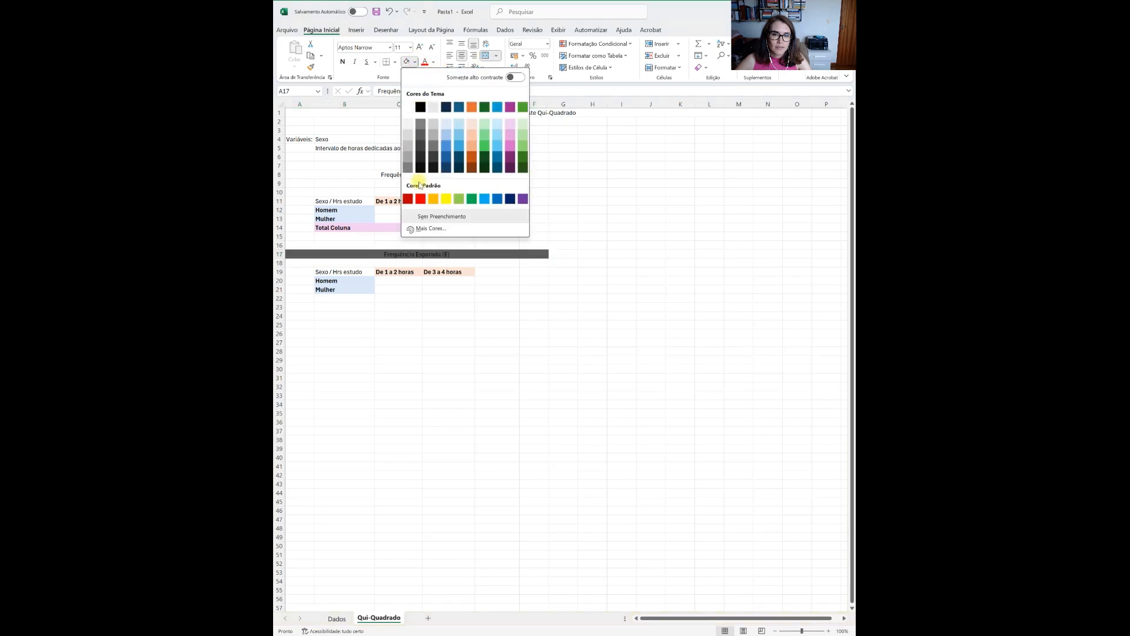
pyautogui.click(484, 133)
pyautogui.click(308, 172)
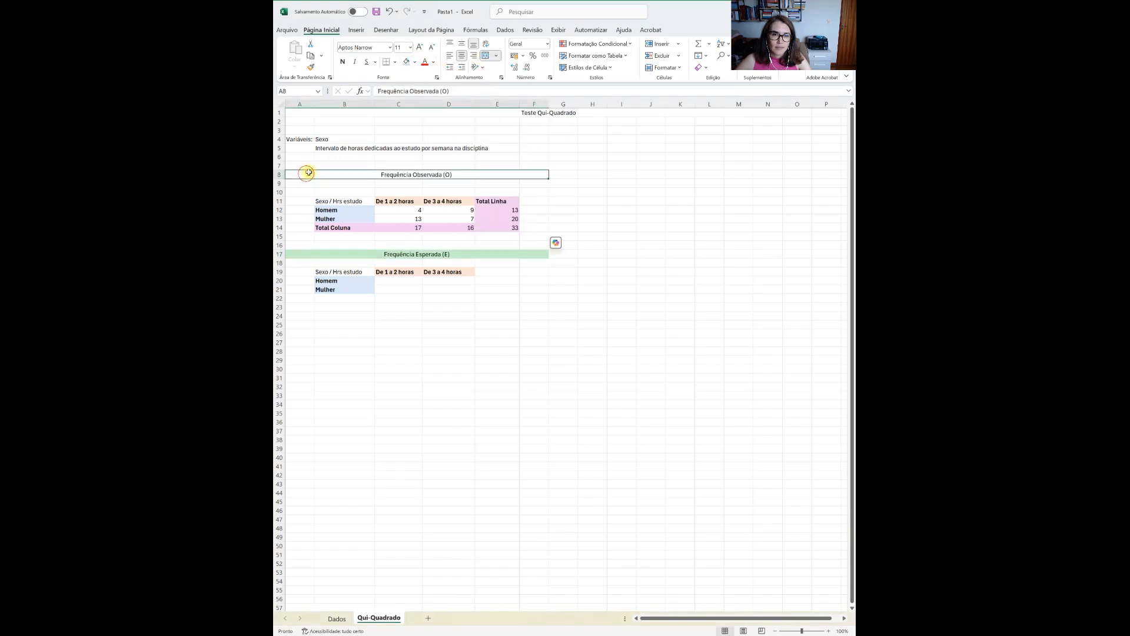
pyautogui.click(406, 62)
# - Enter the note "= total linha * total coluna / total geral" in G17, beside the expected-frequency title
pyautogui.click(561, 255)
pyautogui.click(563, 258)
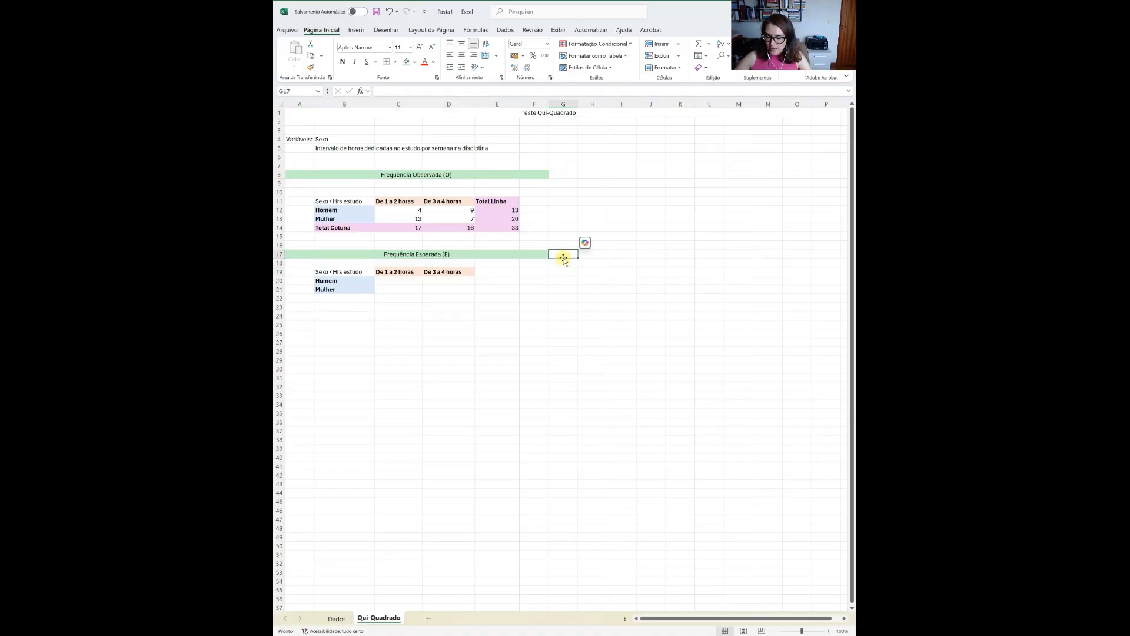
pyautogui.write('=')
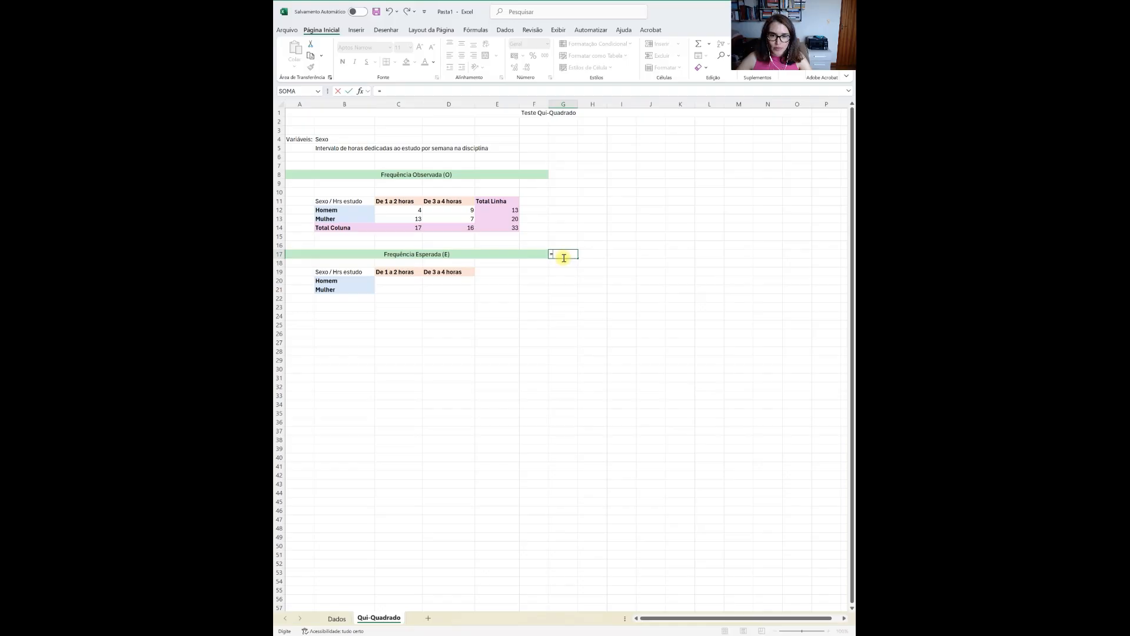
pyautogui.write(' total linha')
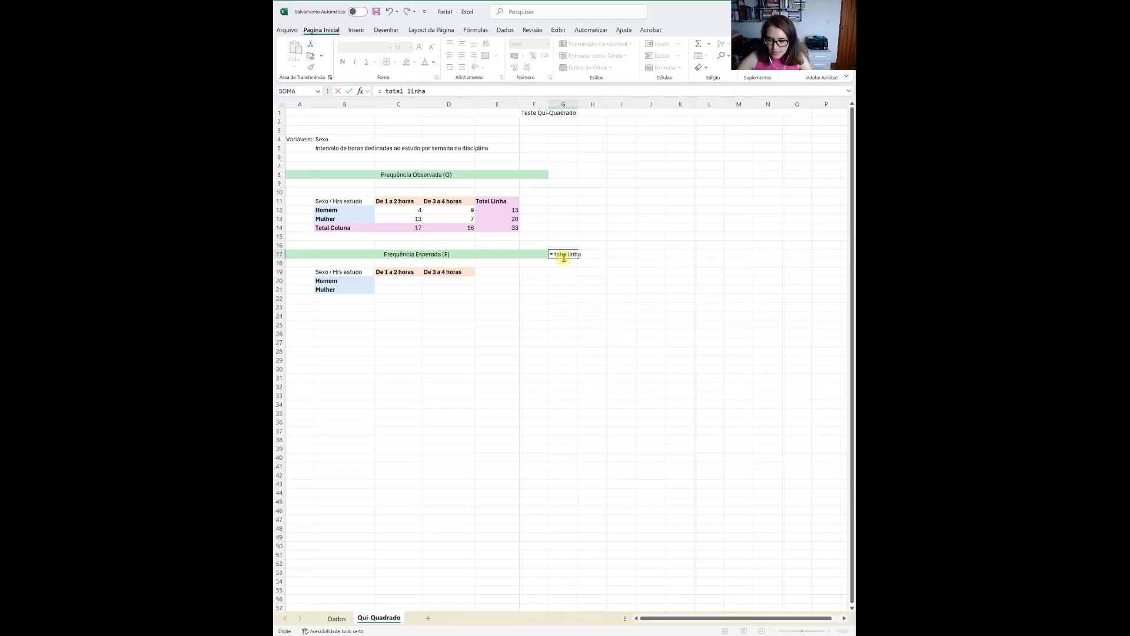
pyautogui.write(' *')
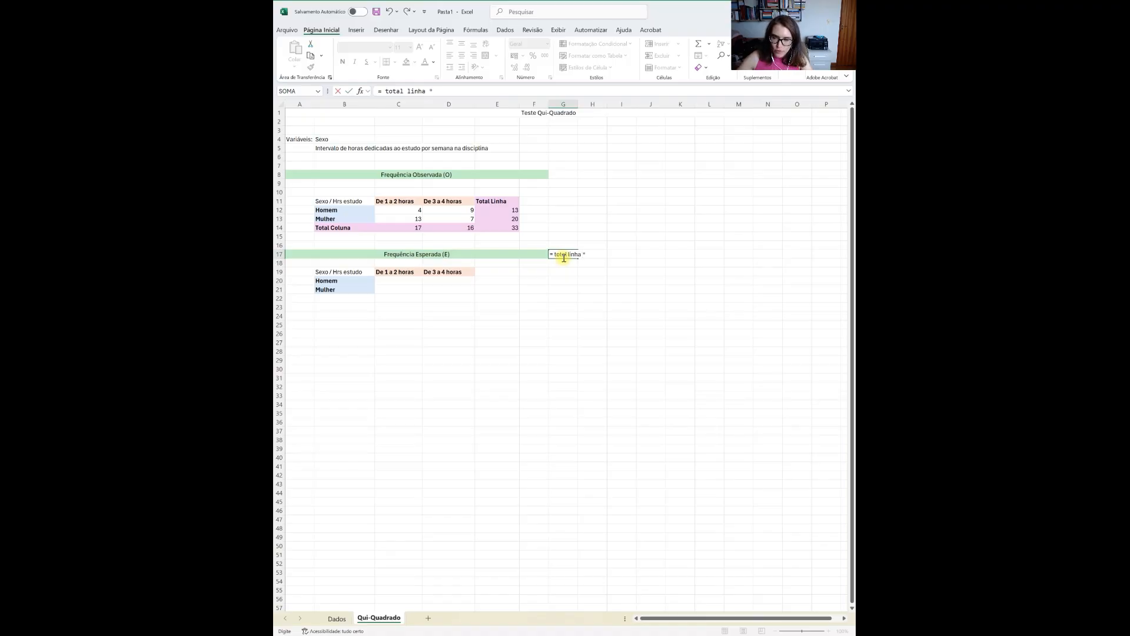
pyautogui.write(' total colun')
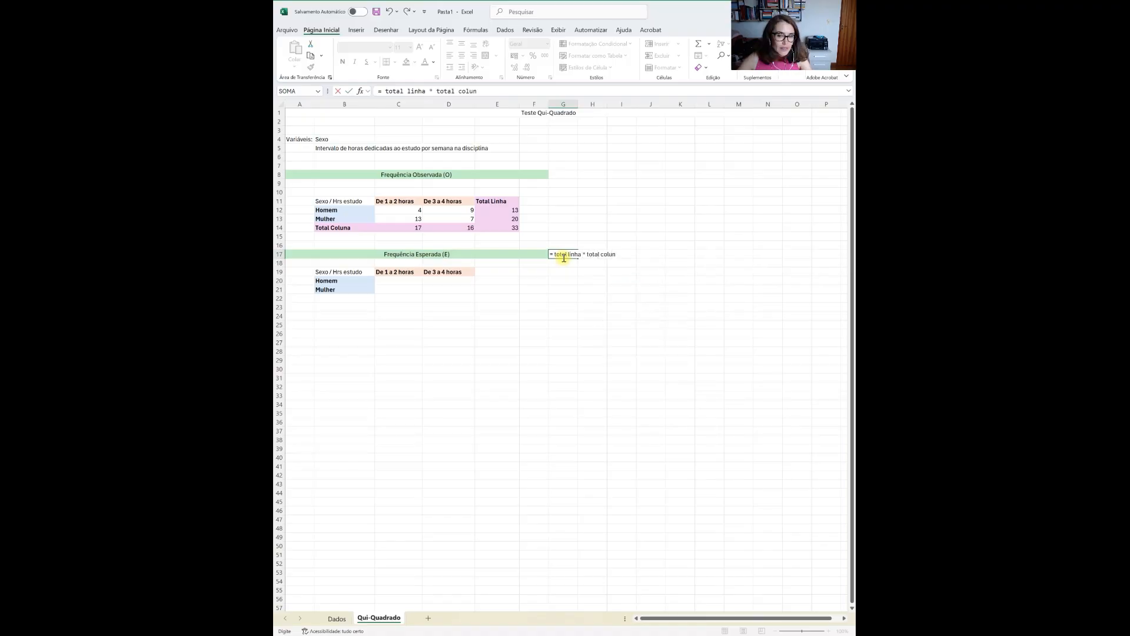
pyautogui.write('a /')
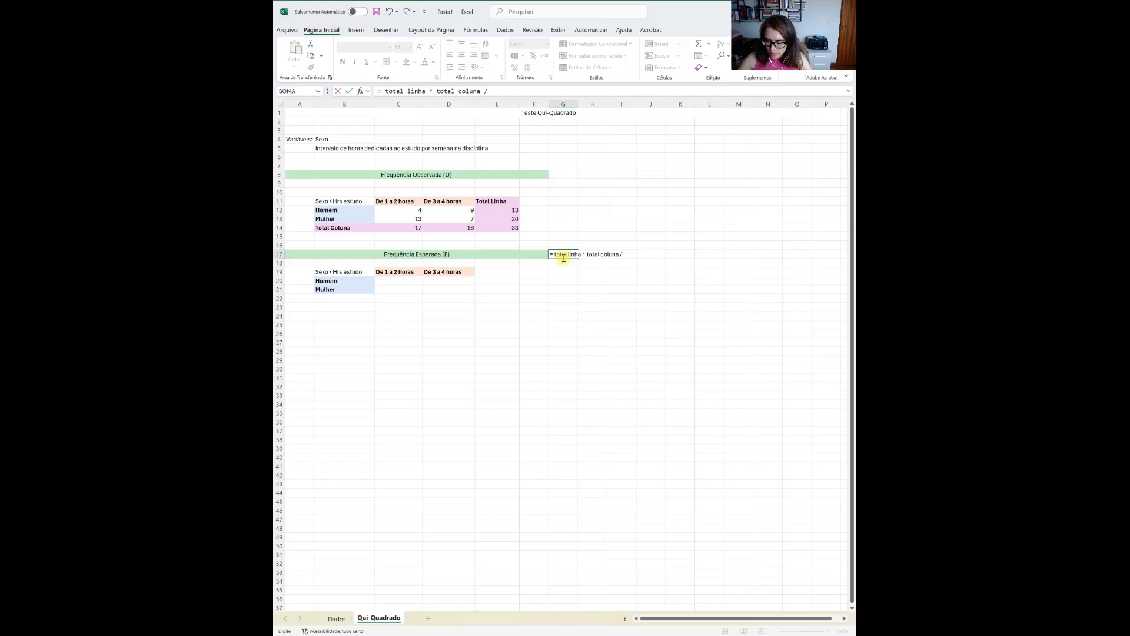
pyautogui.write(' total geral')
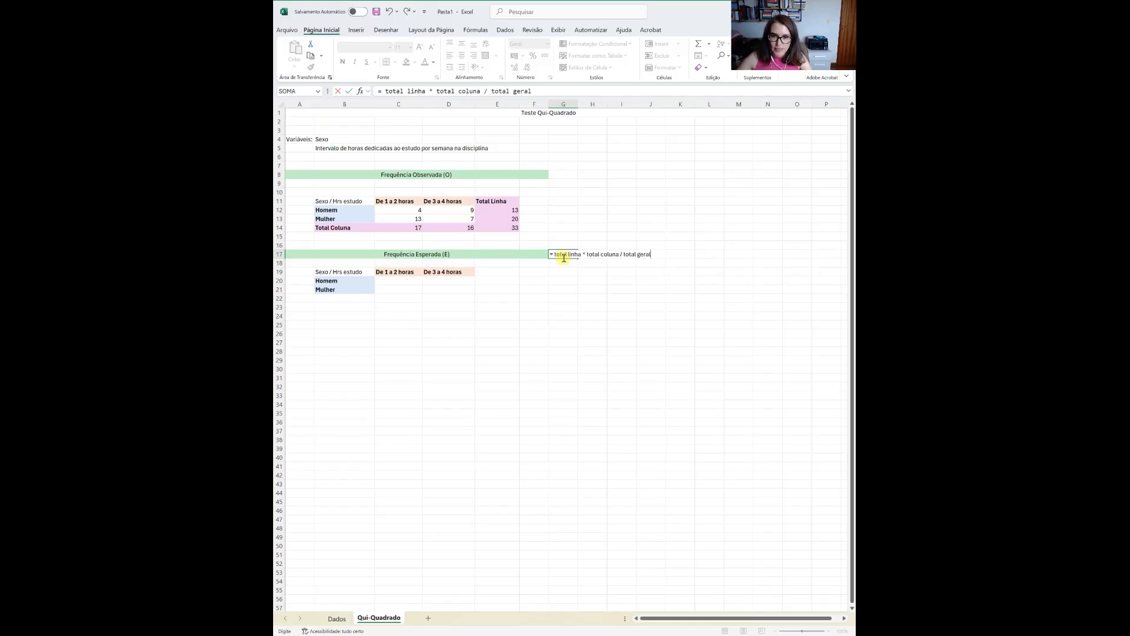
pyautogui.press('Return')
# - Remove the leading equals sign from the note in G17, leaving plain text
pyautogui.click(564, 255)
pyautogui.click(382, 91)
pyautogui.press('BackSpace')
pyautogui.press('Return')
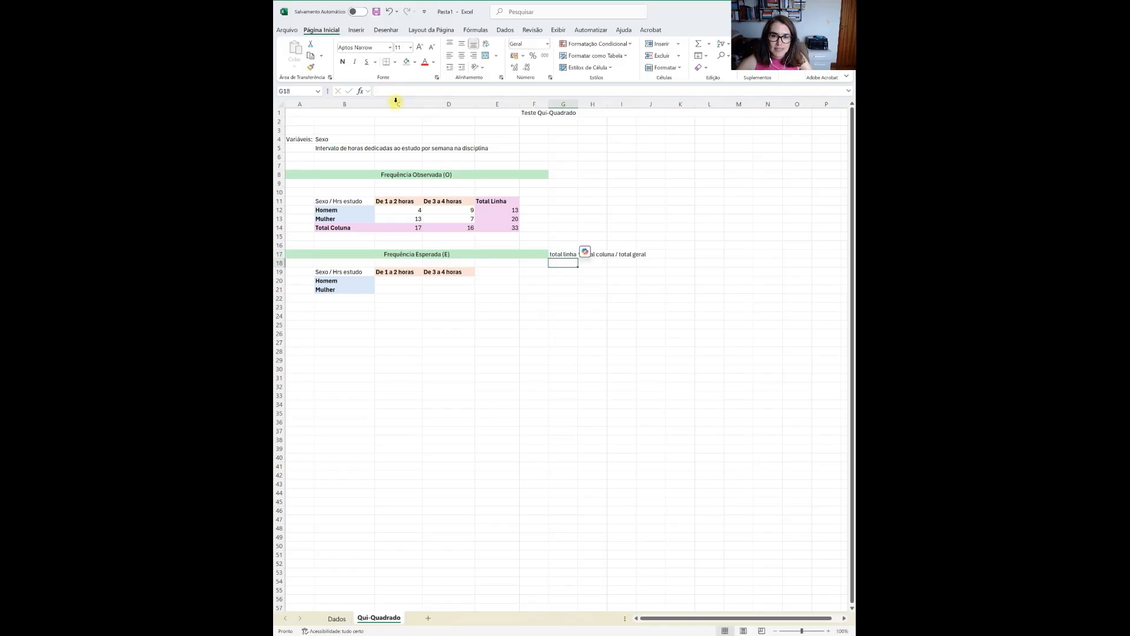
# - Widen column G to fit the whole calculation note in G17
pyautogui.doubleClick(551, 254)
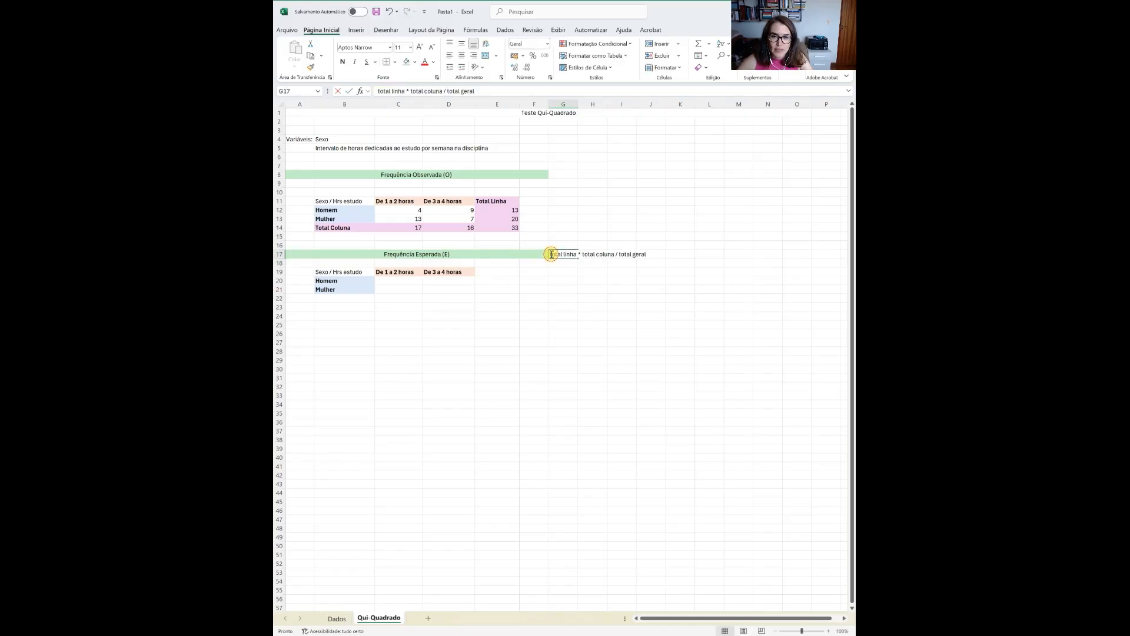
pyautogui.click(582, 295)
pyautogui.moveTo(556, 254); pyautogui.dragTo(646, 257)
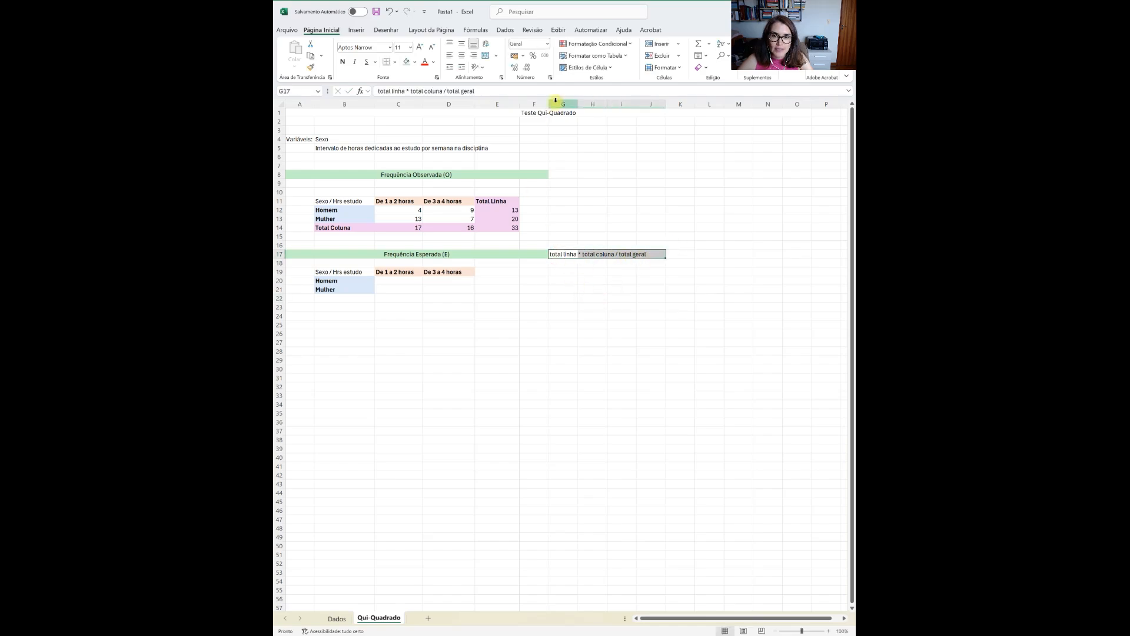
pyautogui.moveTo(578, 104); pyautogui.dragTo(709, 108)
pyautogui.click(534, 298)
# - Calculate the expected frequency for Homem, De 1 a 2 horas, in C20 with =E12*C14/E14
pyautogui.doubleClick(391, 281)
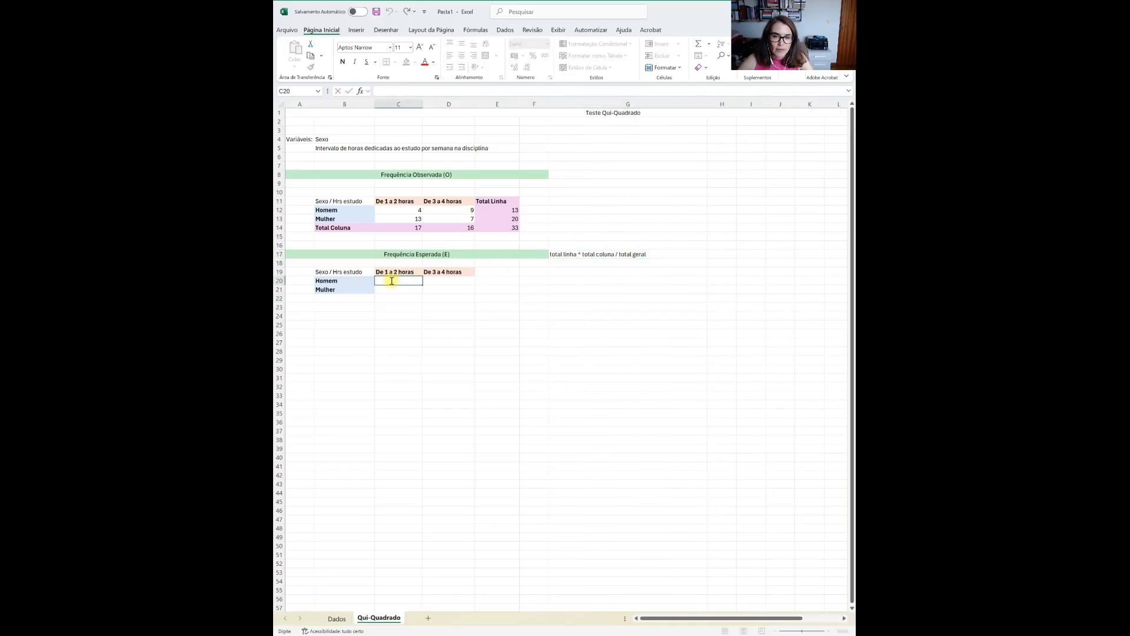
pyautogui.write('=')
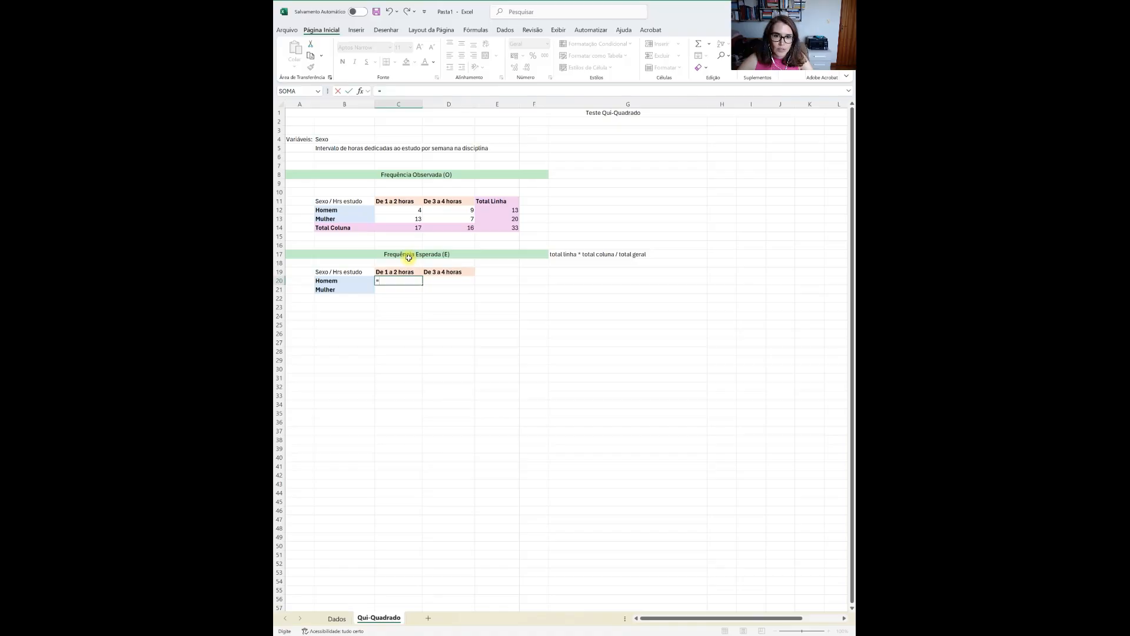
pyautogui.click(500, 209)
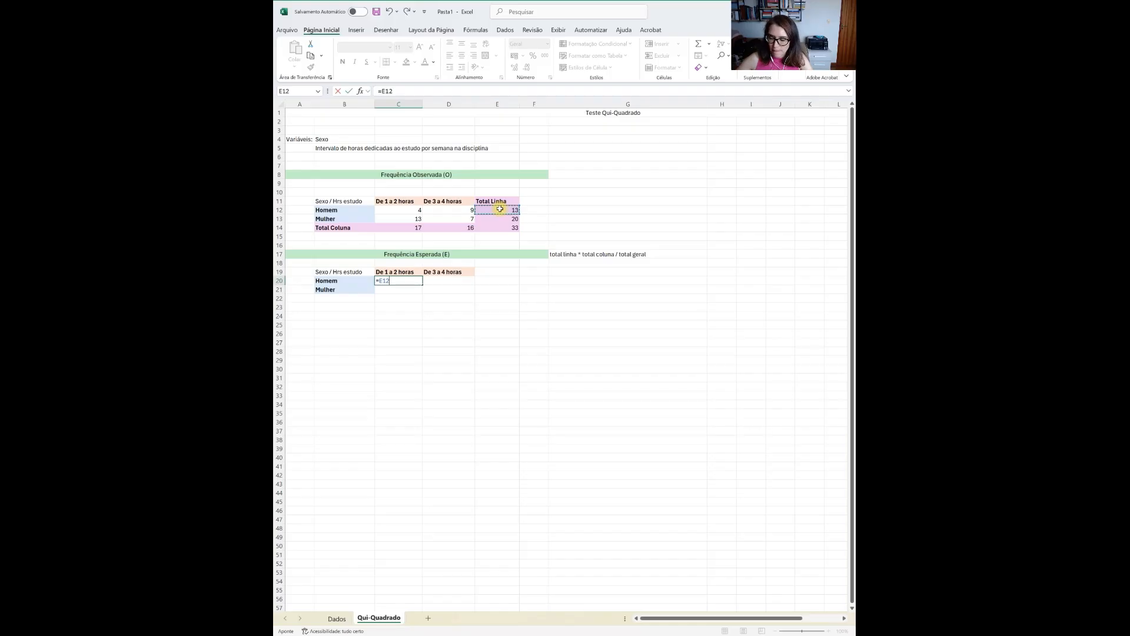
pyautogui.click(398, 229)
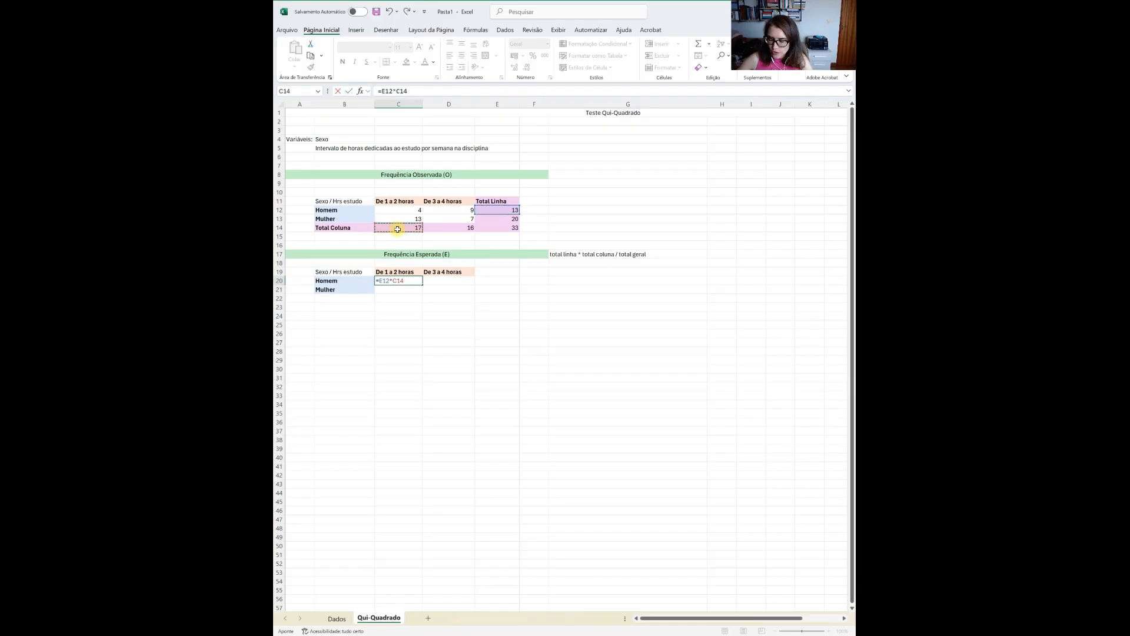
pyautogui.write('/')
pyautogui.click(494, 228)
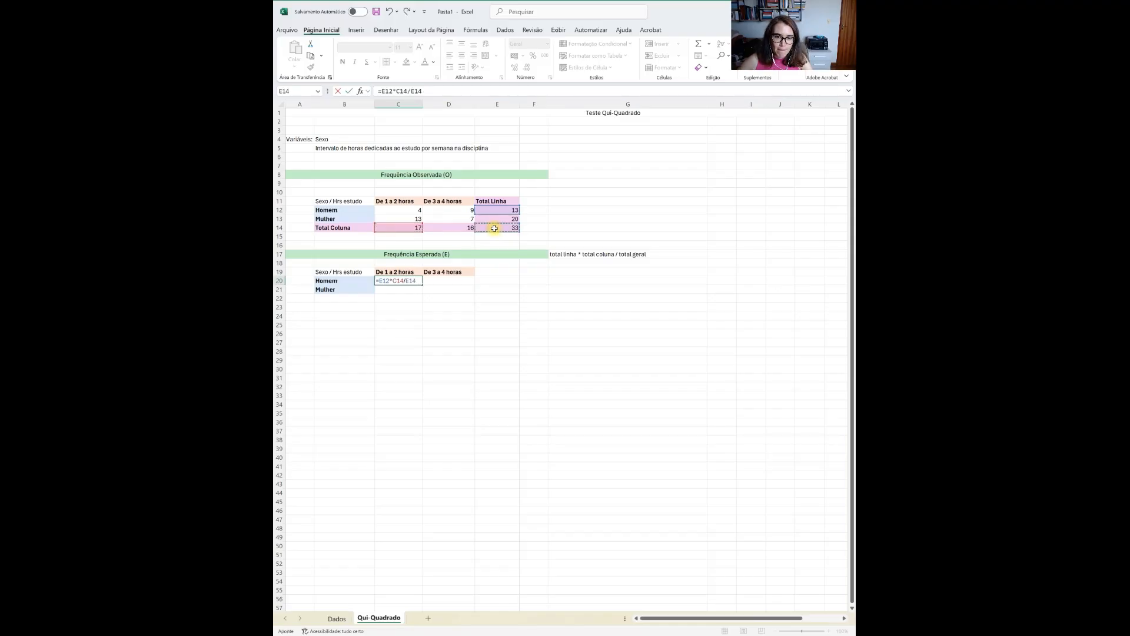
pyautogui.press('Return')
# - Make the grand total reference in C20 absolute, changing the formula to =E12*C14/$E$14
pyautogui.click(393, 283)
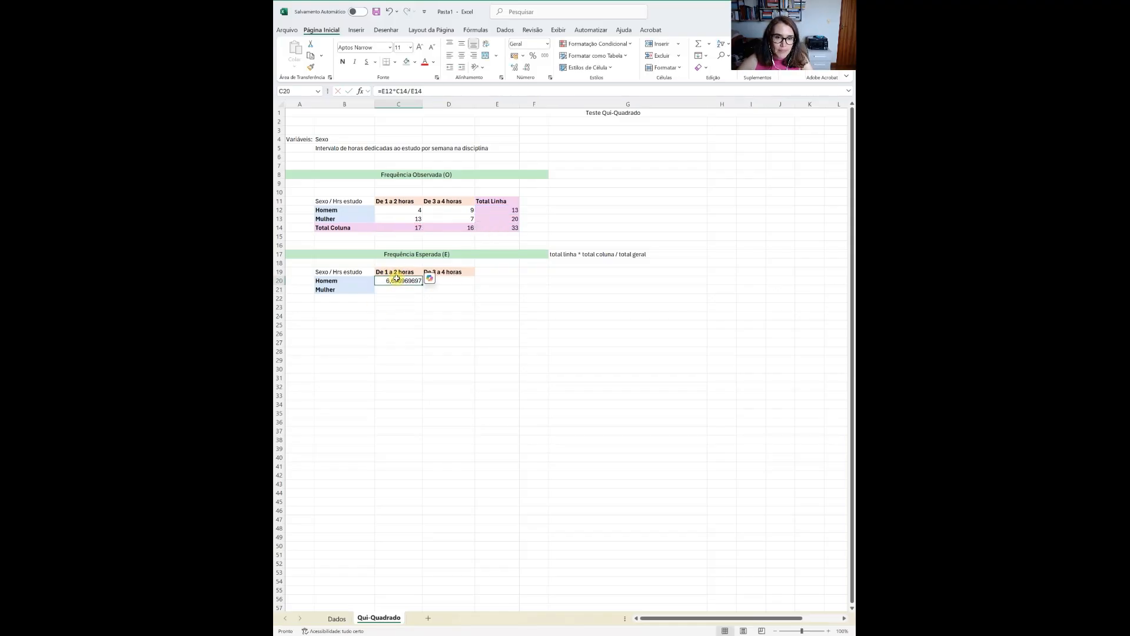
pyautogui.click(413, 91)
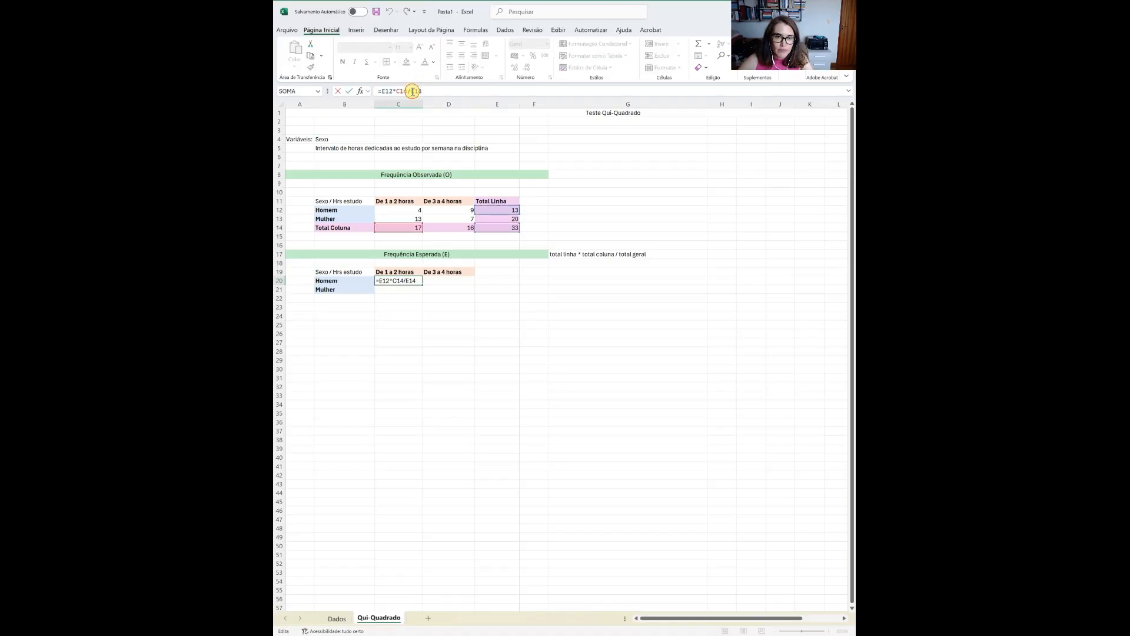
pyautogui.write('$E$')
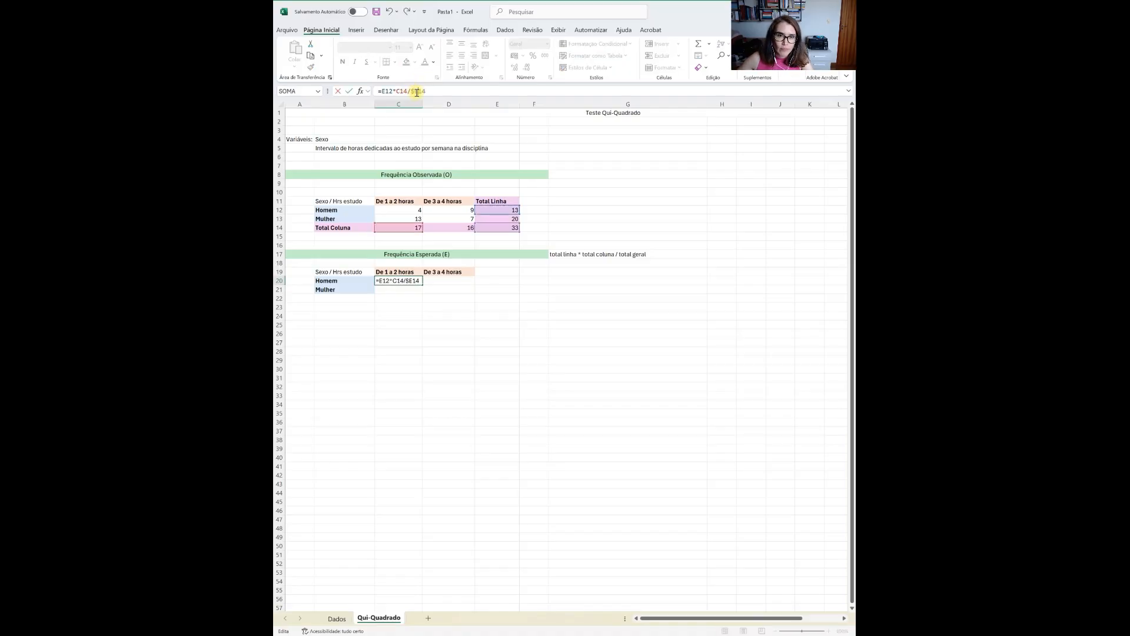
pyautogui.click(443, 325)
# - Try to fill the C20 formula down into C21, check the copied formula, and undo the fill
pyautogui.click(412, 282)
pyautogui.moveTo(422, 285); pyautogui.dragTo(428, 299)
pyautogui.hotkey('ctrl', 'z')
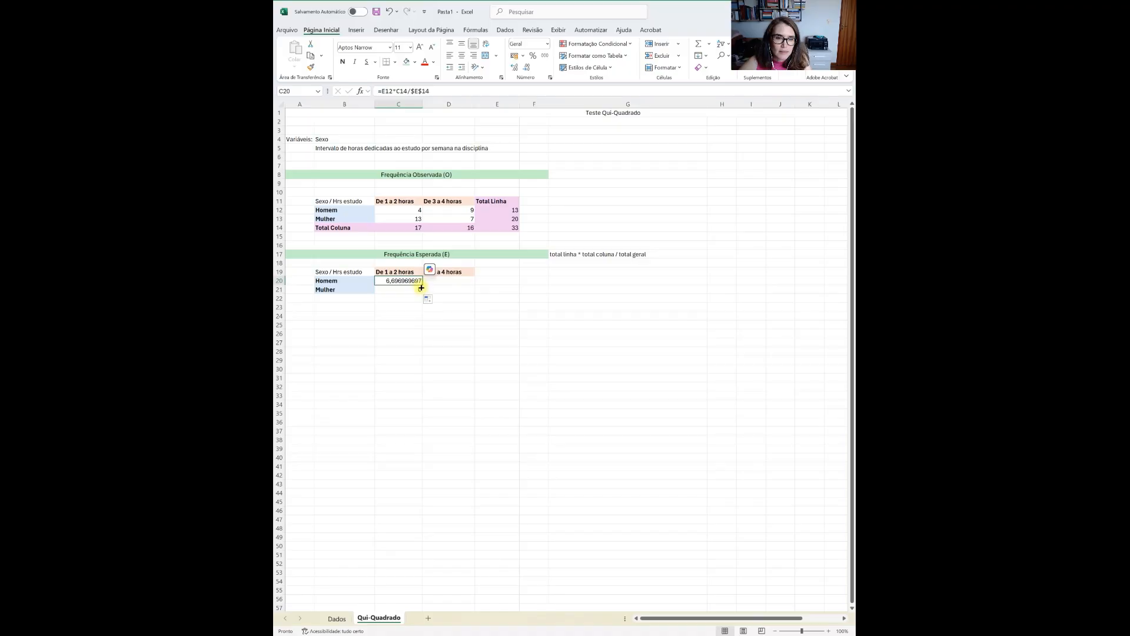
pyautogui.moveTo(424, 287); pyautogui.dragTo(423, 292)
pyautogui.click(415, 289)
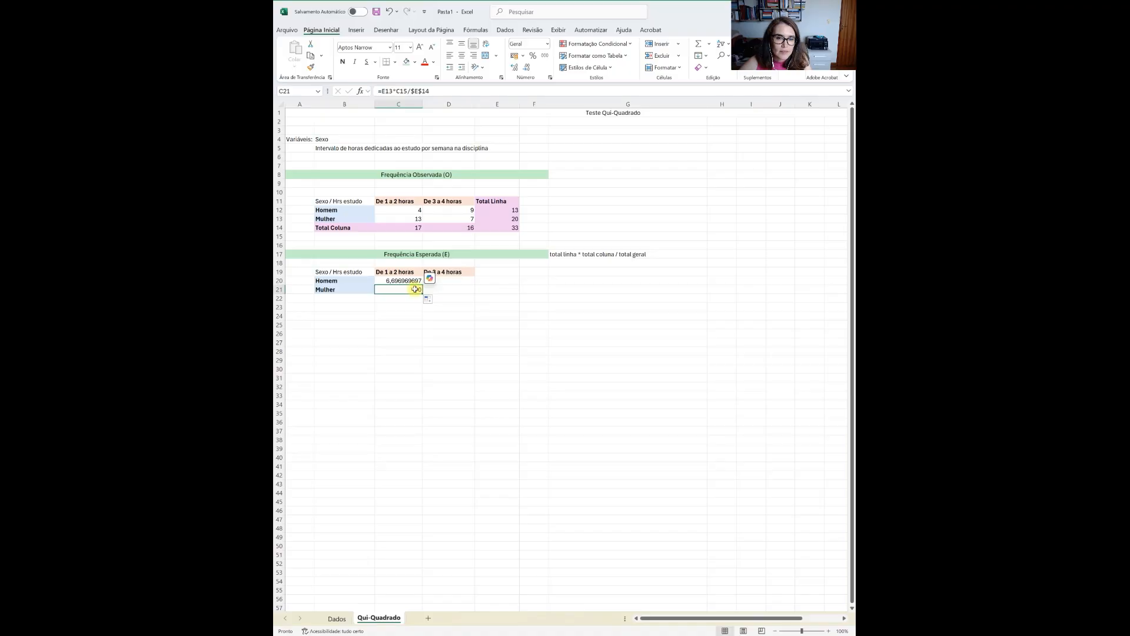
pyautogui.click(412, 281)
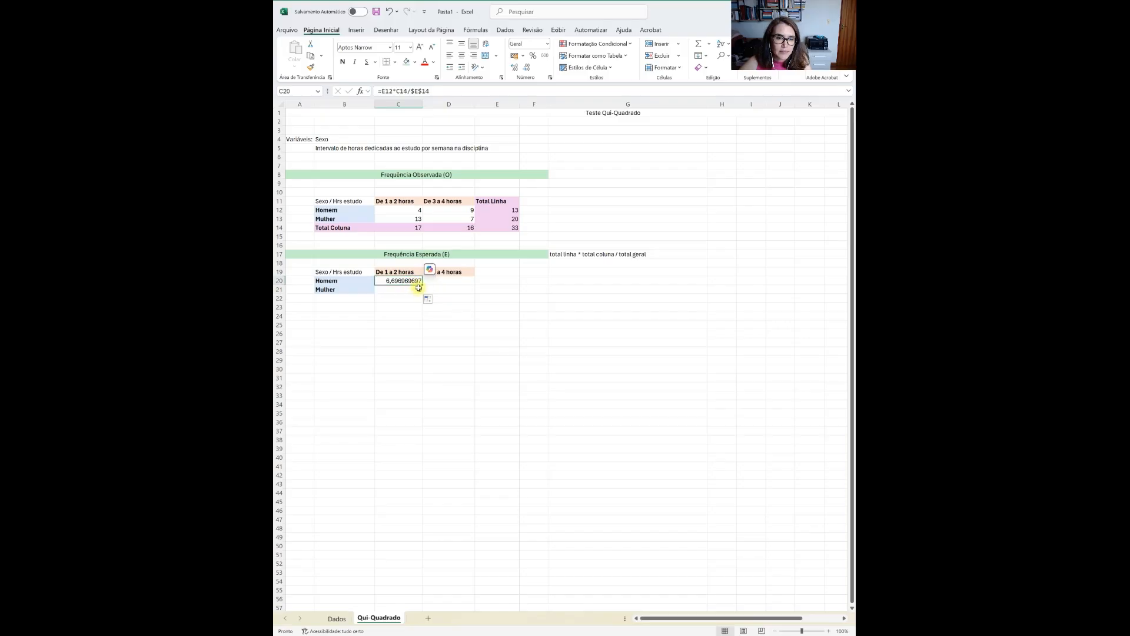
# - Calculate the expected frequency for Mulher, De 1 a 2 horas, in C21 with =E13*C14/E14
pyautogui.click(417, 289)
pyautogui.write('=')
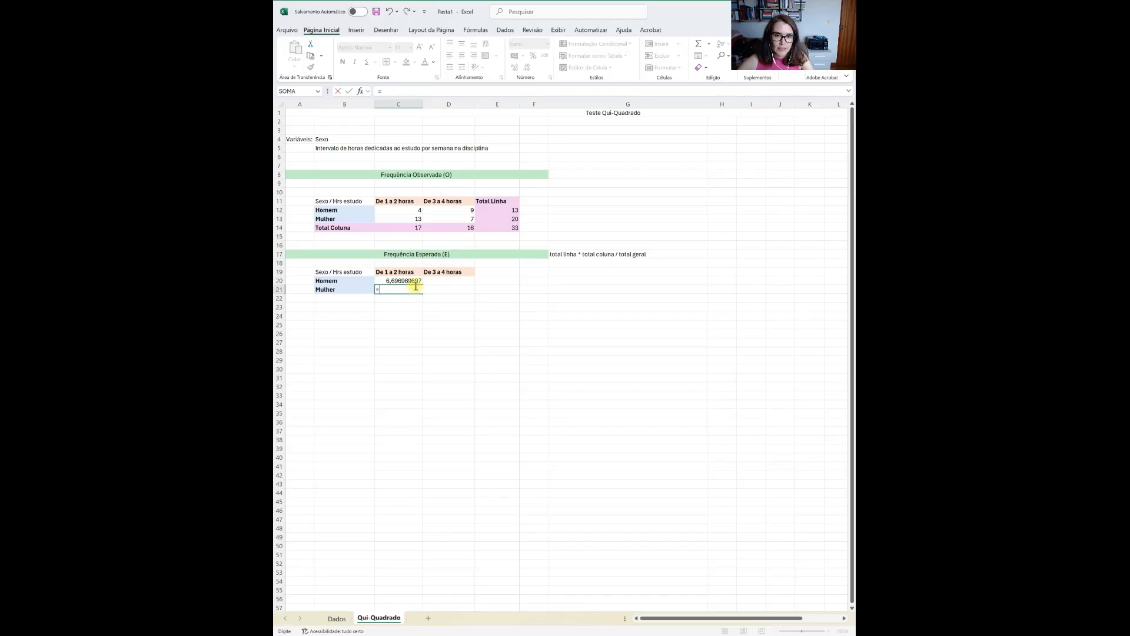
pyautogui.click(509, 218)
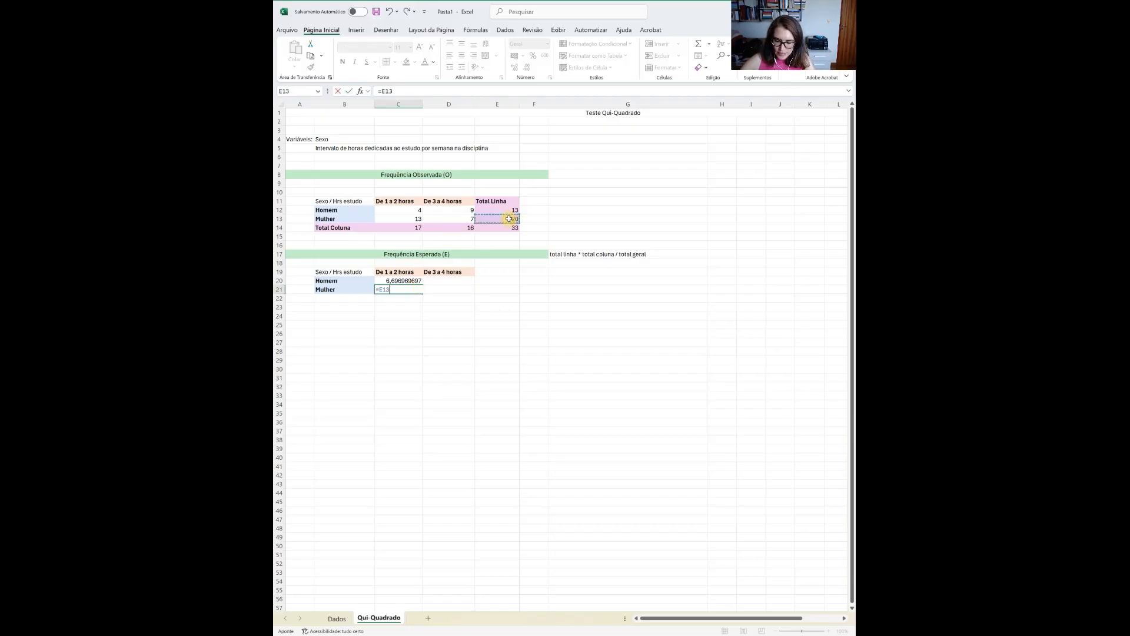
pyautogui.write('*')
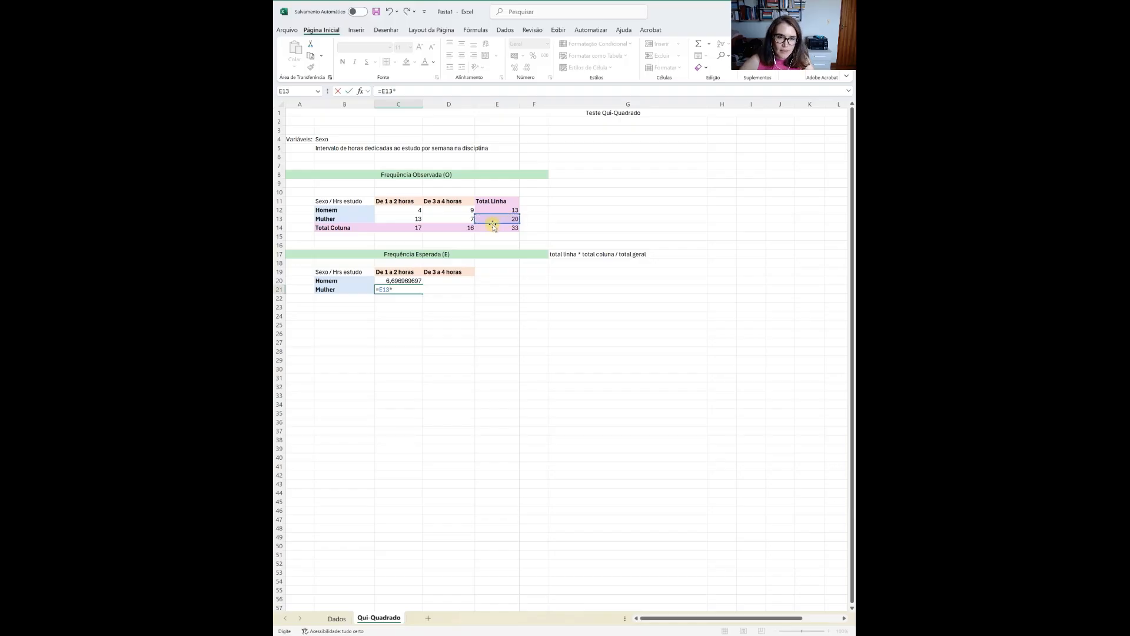
pyautogui.click(401, 228)
pyautogui.write('/')
pyautogui.click(508, 227)
pyautogui.press('Return')
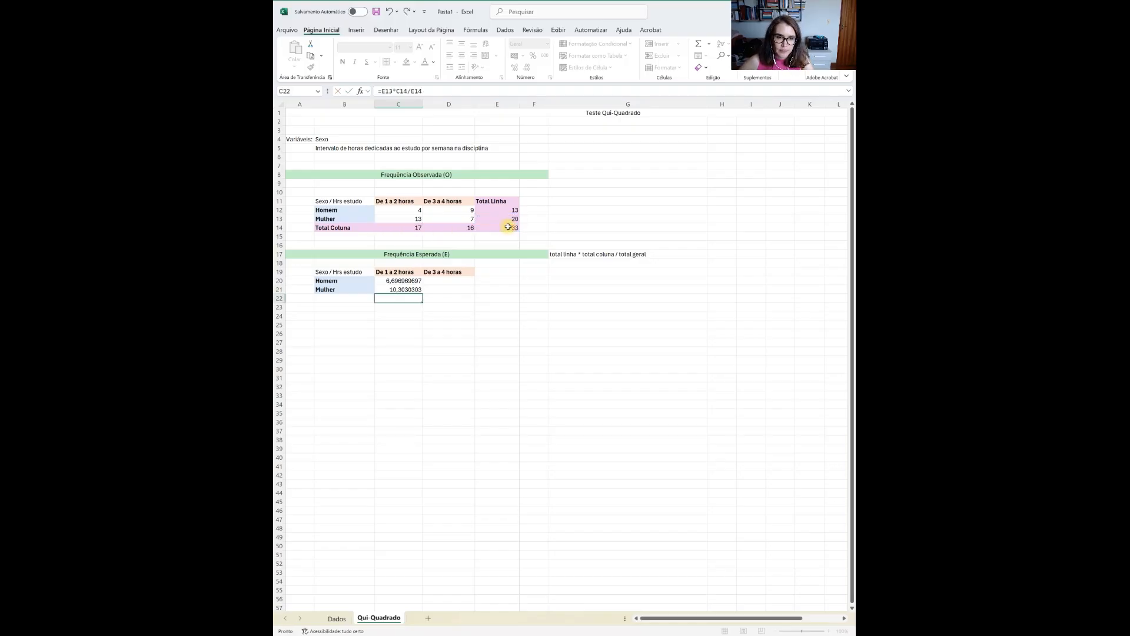
# - Calculate the expected frequency for Homem, De 3 a 4 horas, in D20 with =E12*D14/E14
pyautogui.click(459, 280)
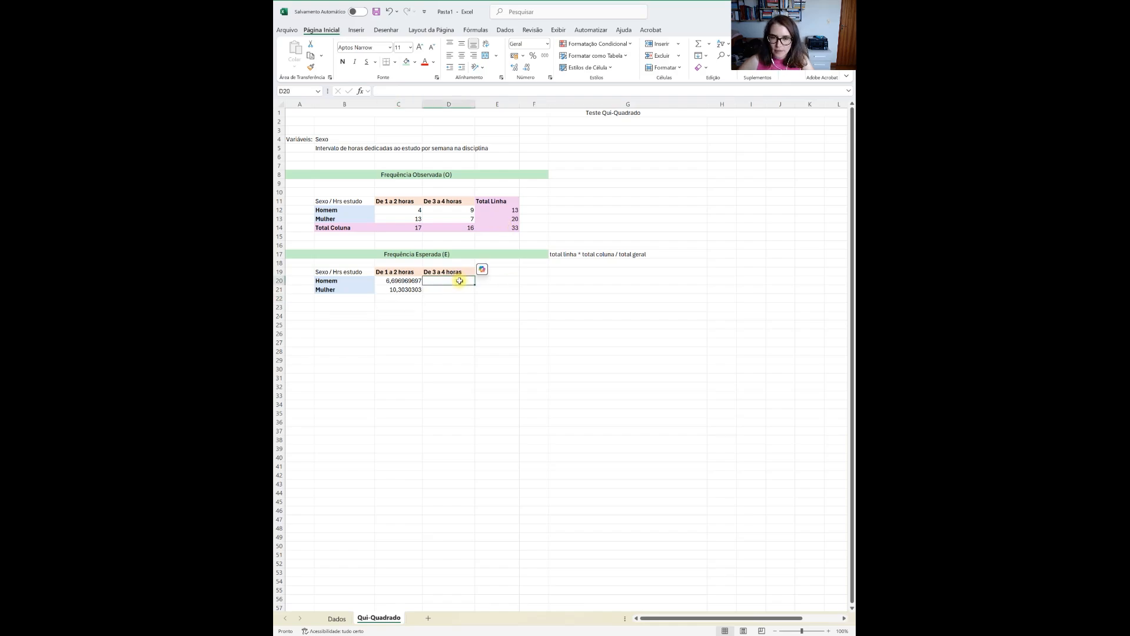
pyautogui.write('=')
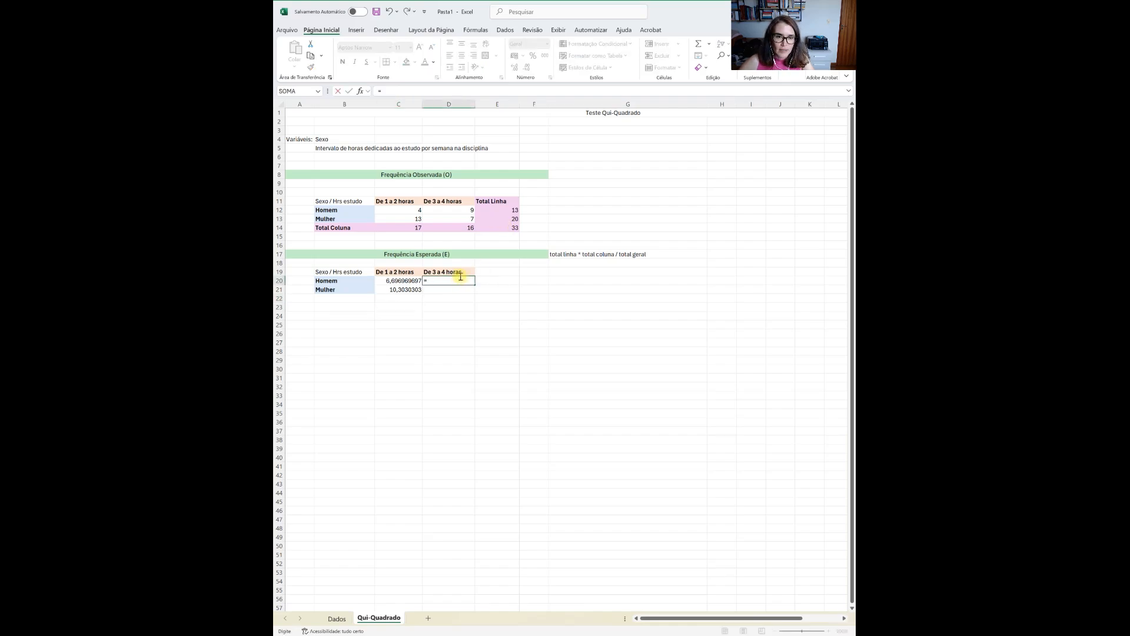
pyautogui.click(513, 210)
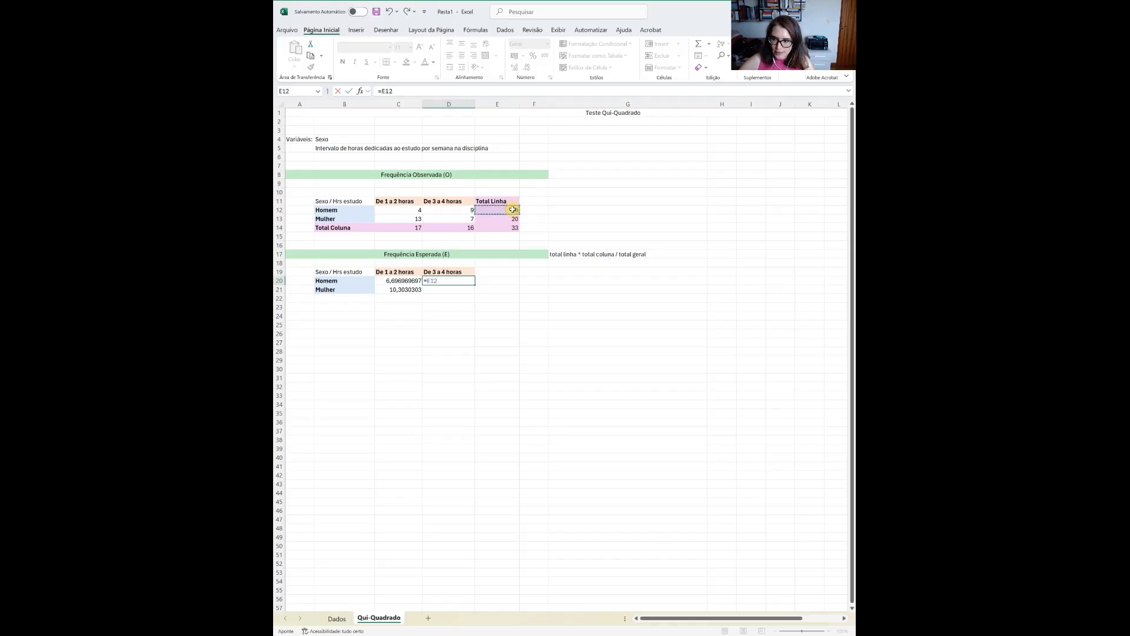
pyautogui.click(458, 228)
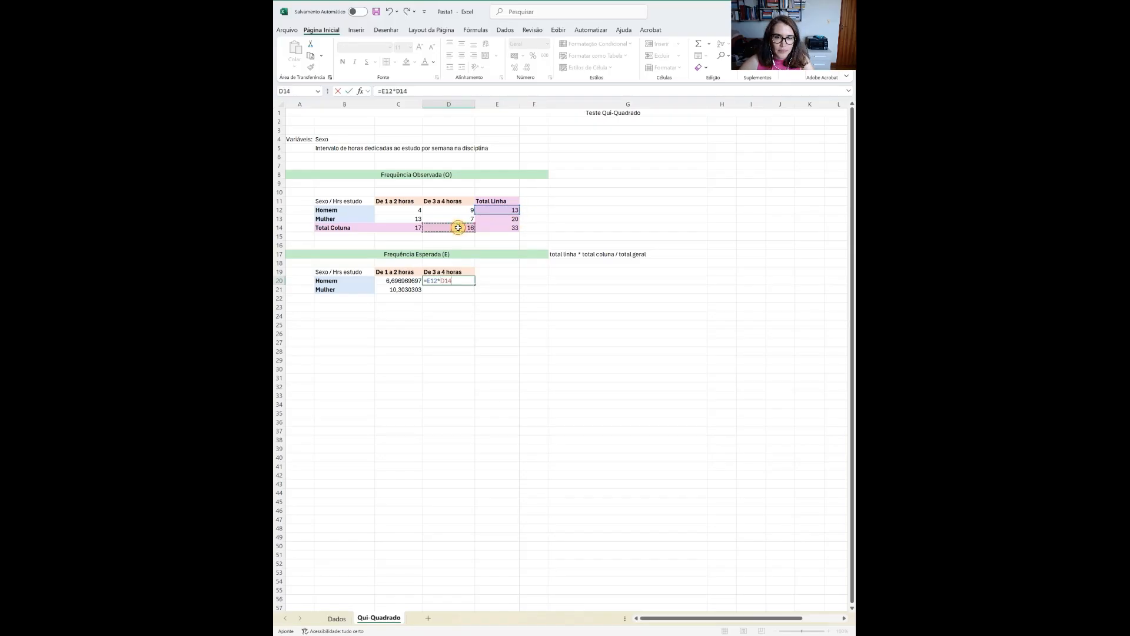
pyautogui.write('/')
pyautogui.click(507, 228)
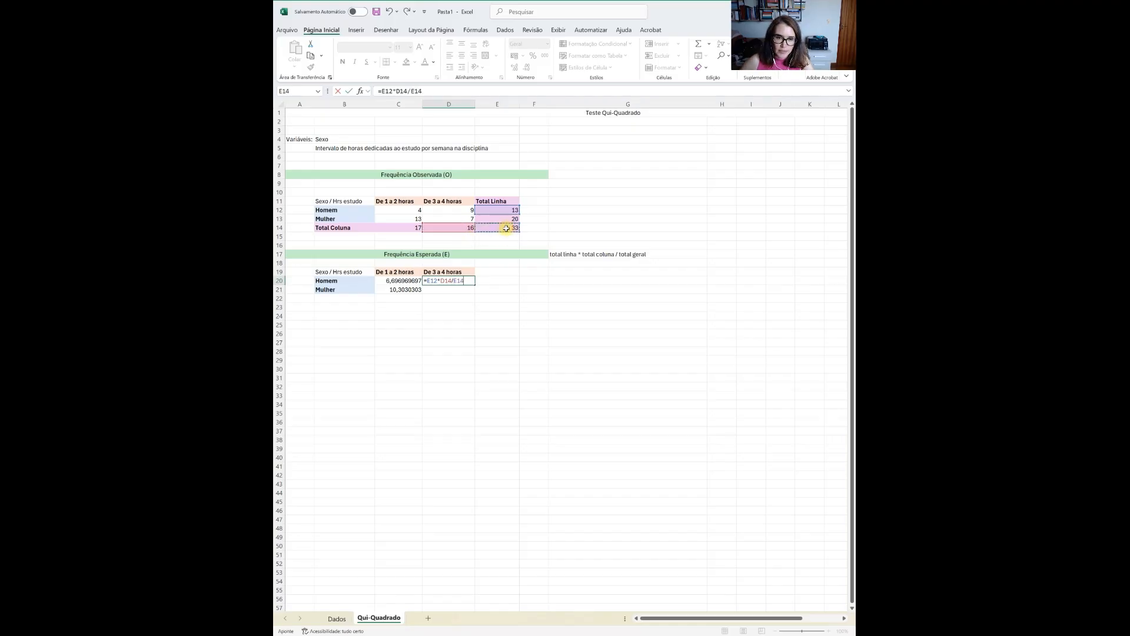
pyautogui.press('Return')
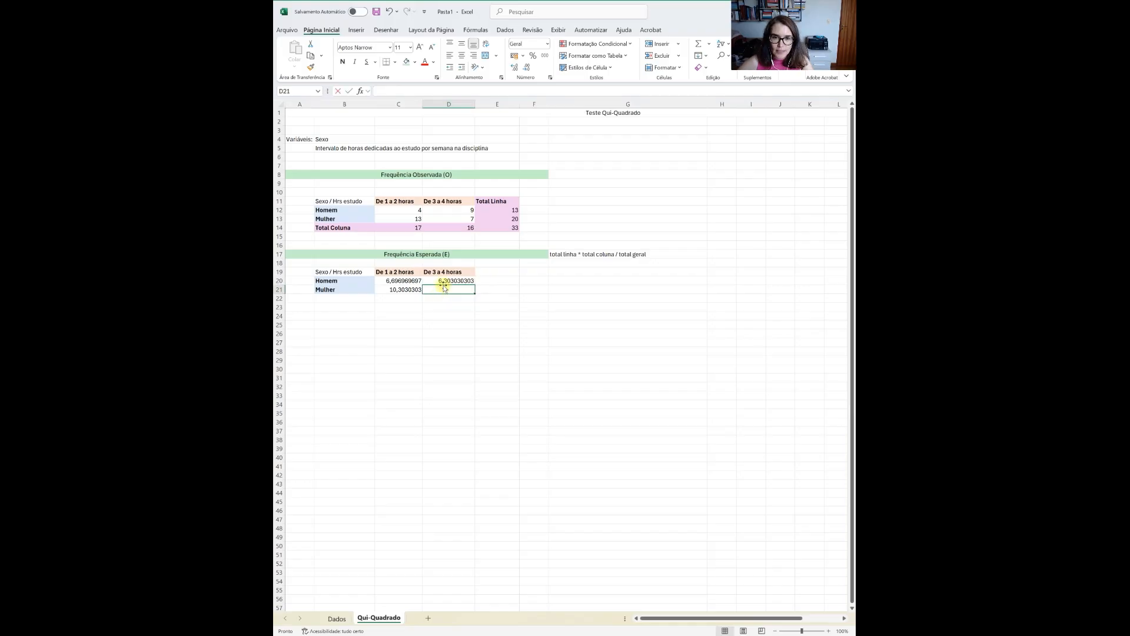
# - Calculate the expected frequency for Mulher, De 3 a 4 horas, in D21 with =E13*D14/E14
pyautogui.write('=')
pyautogui.click(506, 217)
pyautogui.write('*')
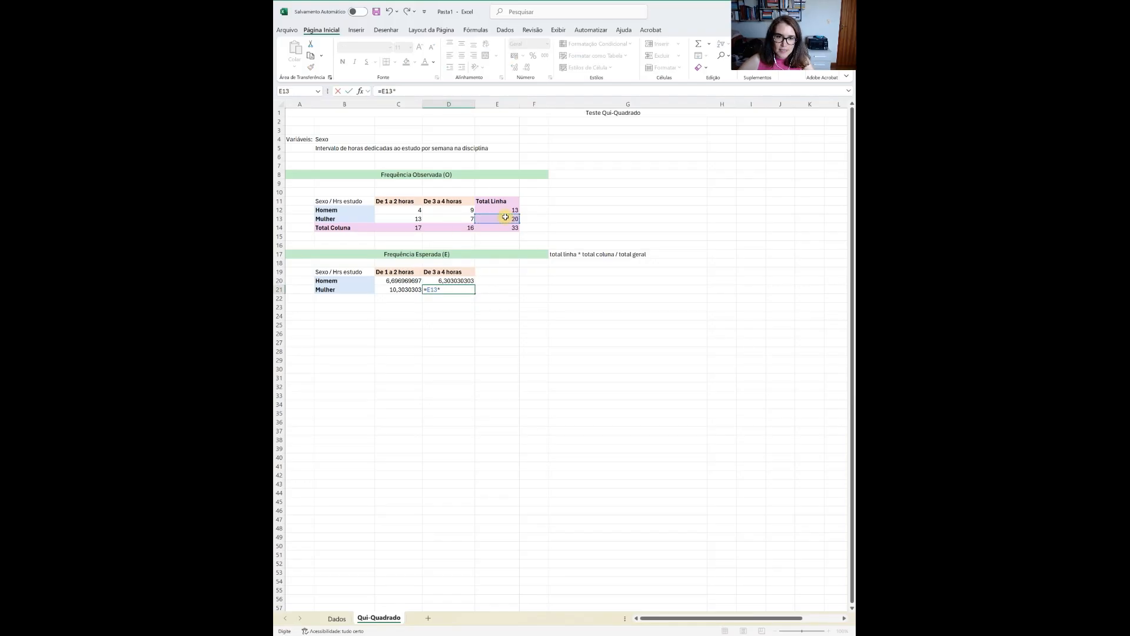
pyautogui.click(458, 227)
pyautogui.write('/')
pyautogui.click(488, 226)
pyautogui.press('Return')
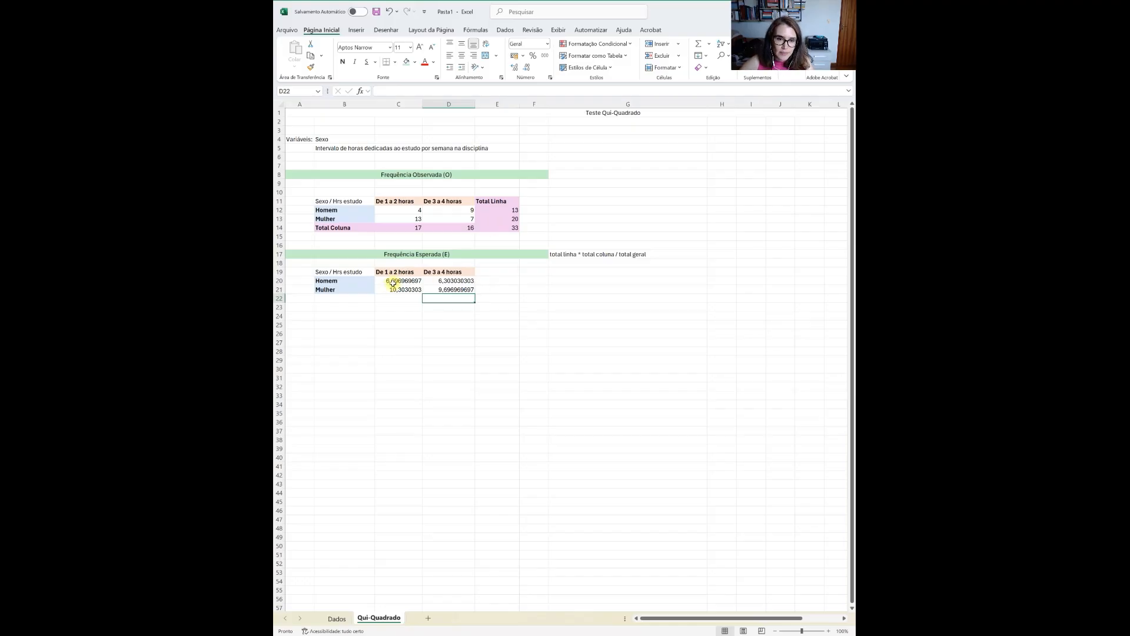
# - Reduce the expected frequencies in C20:D21 to three decimal places
pyautogui.moveTo(391, 281); pyautogui.dragTo(453, 289)
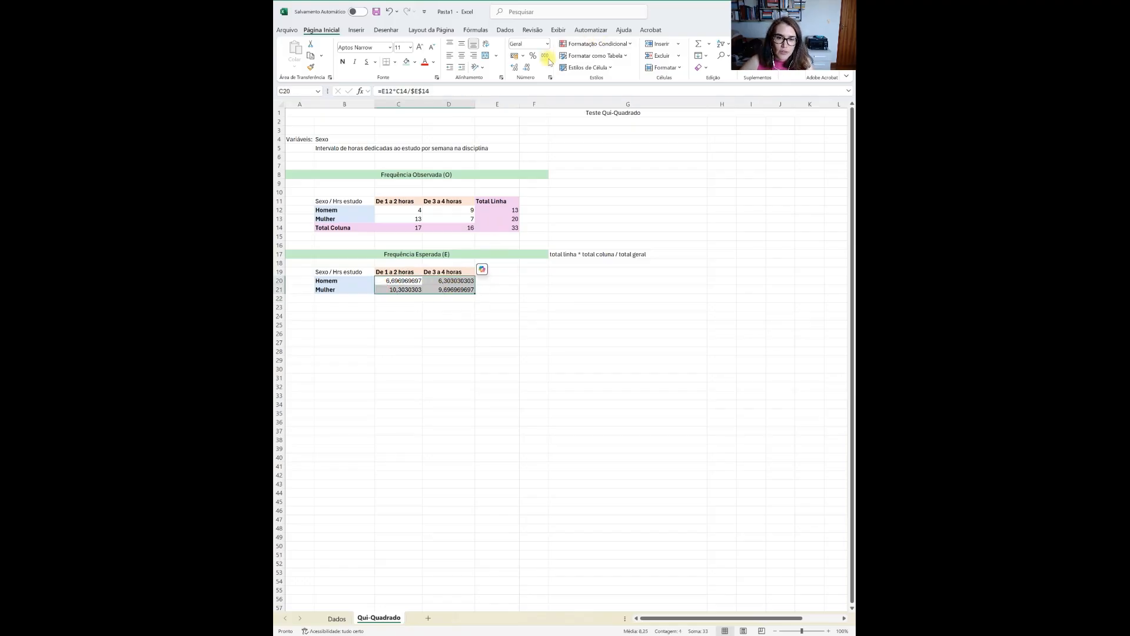
pyautogui.click(527, 69)
pyautogui.click(527, 69)
pyautogui.click(527, 69)
pyautogui.click(527, 69)
pyautogui.click(528, 69)
pyautogui.click(527, 69)
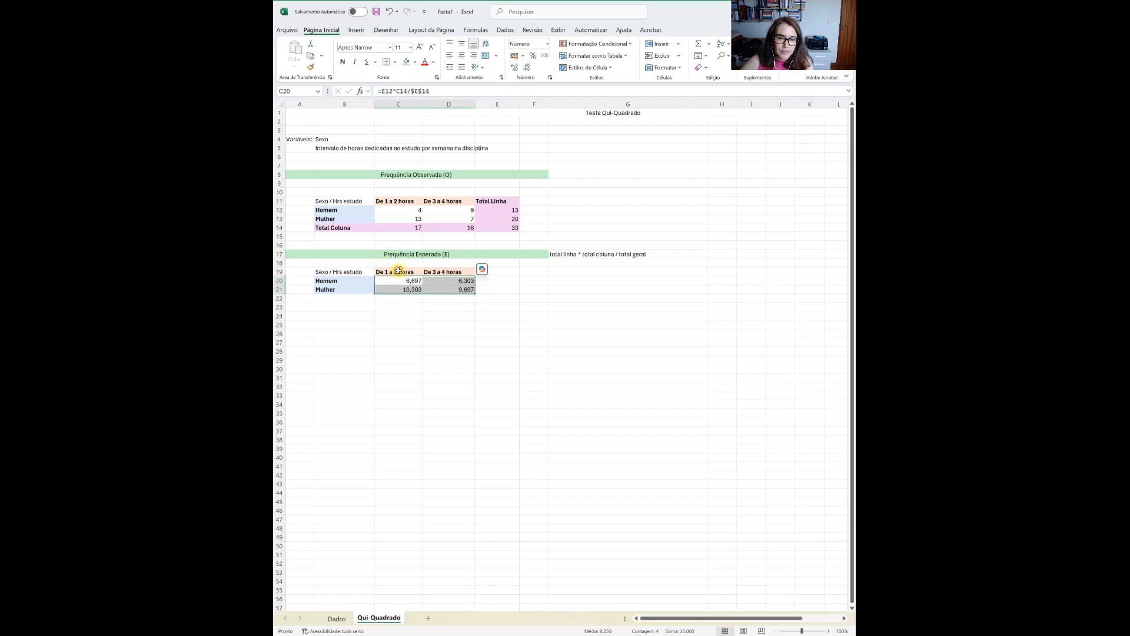
# - Centre the headers and values of the expected table in C19:D21 and the observed table in C11:E14
pyautogui.moveTo(399, 271); pyautogui.dragTo(438, 289)
pyautogui.click(461, 56)
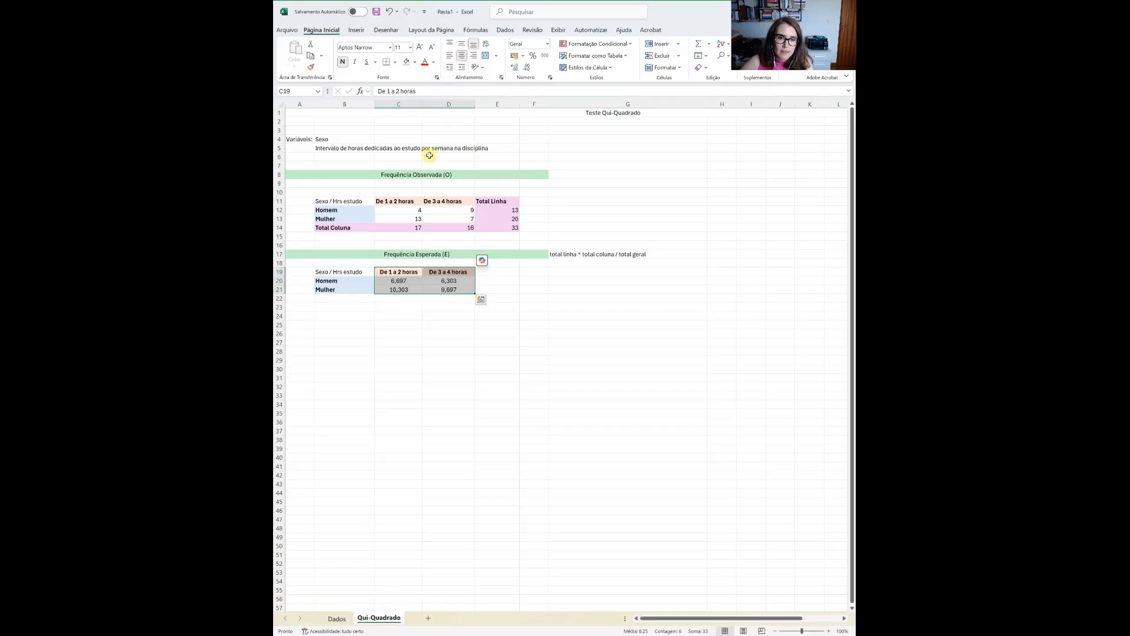
pyautogui.moveTo(406, 201); pyautogui.dragTo(505, 228)
pyautogui.click(458, 57)
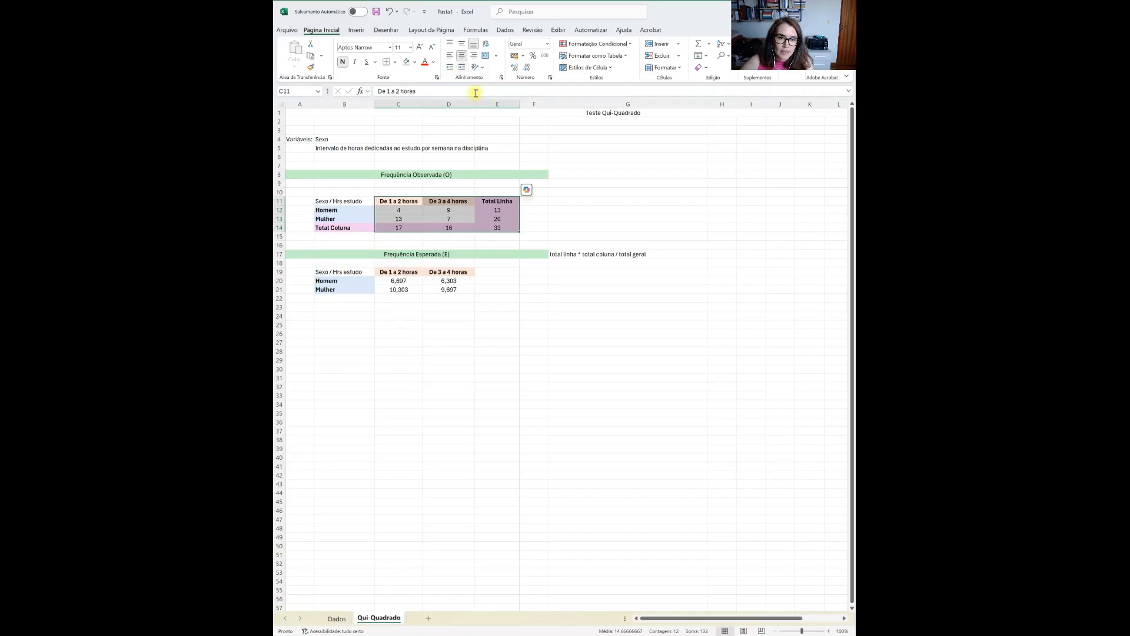
# - Insert a new empty row above row 3
pyautogui.click(527, 307)
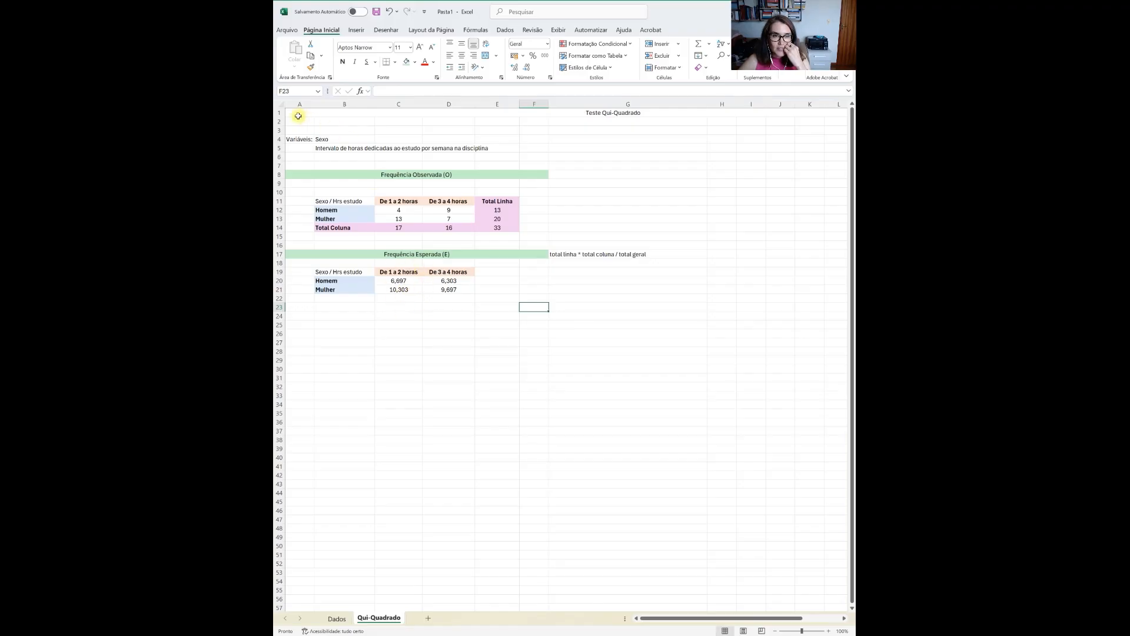
pyautogui.rightClick(280, 130)
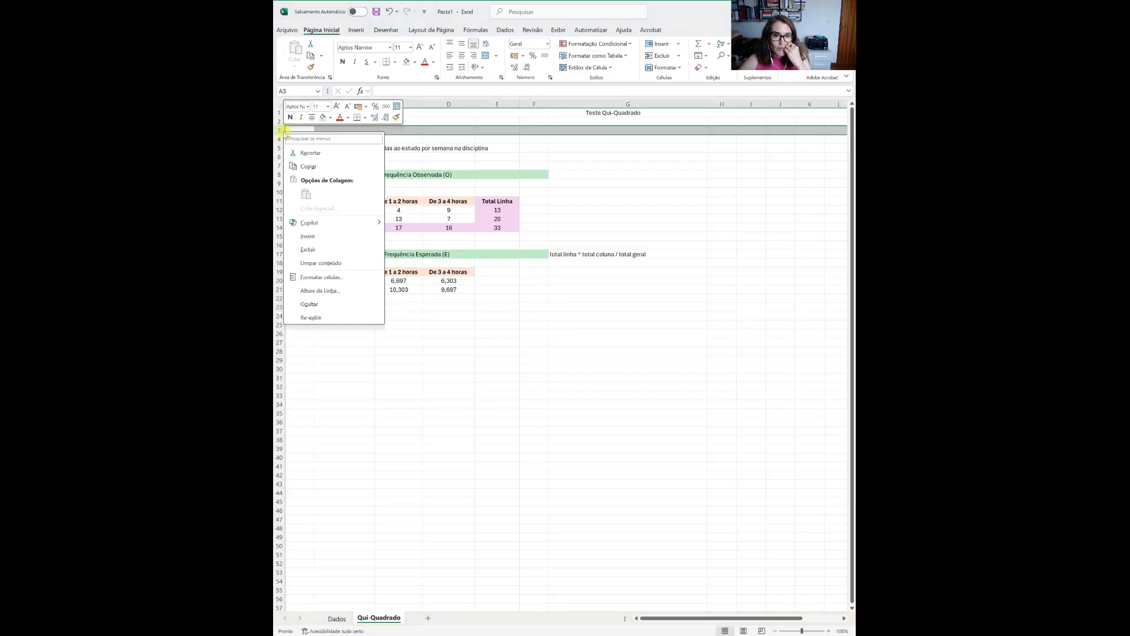
pyautogui.click(323, 240)
# - Enter the heading "Computando o qui-quadrado" in A27 and merge and centre it across A27:F27
pyautogui.click(295, 341)
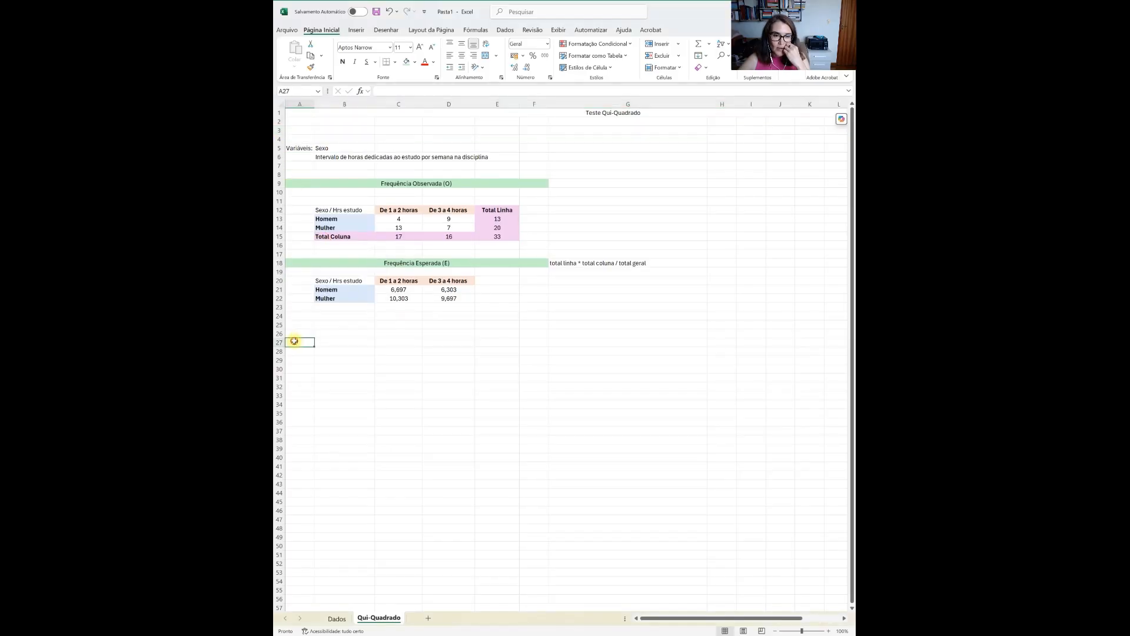
pyautogui.write('Computad')
pyautogui.write('do o qui-quadrado')
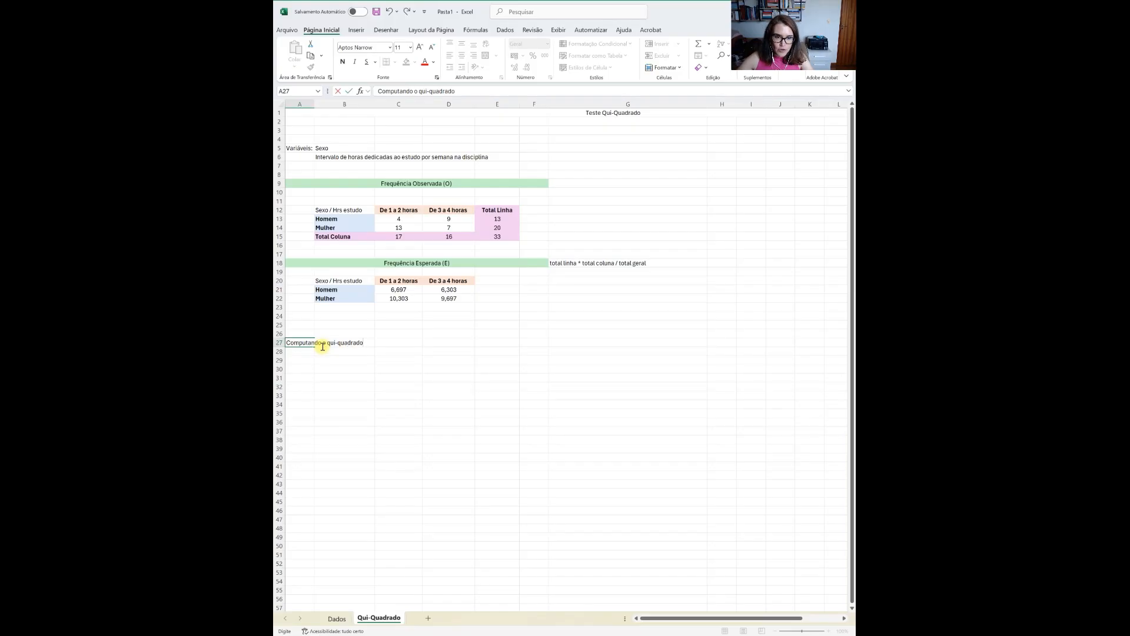
pyautogui.press('Return')
pyautogui.click(306, 342)
pyautogui.moveTo(343, 341); pyautogui.dragTo(525, 328)
pyautogui.click(461, 55)
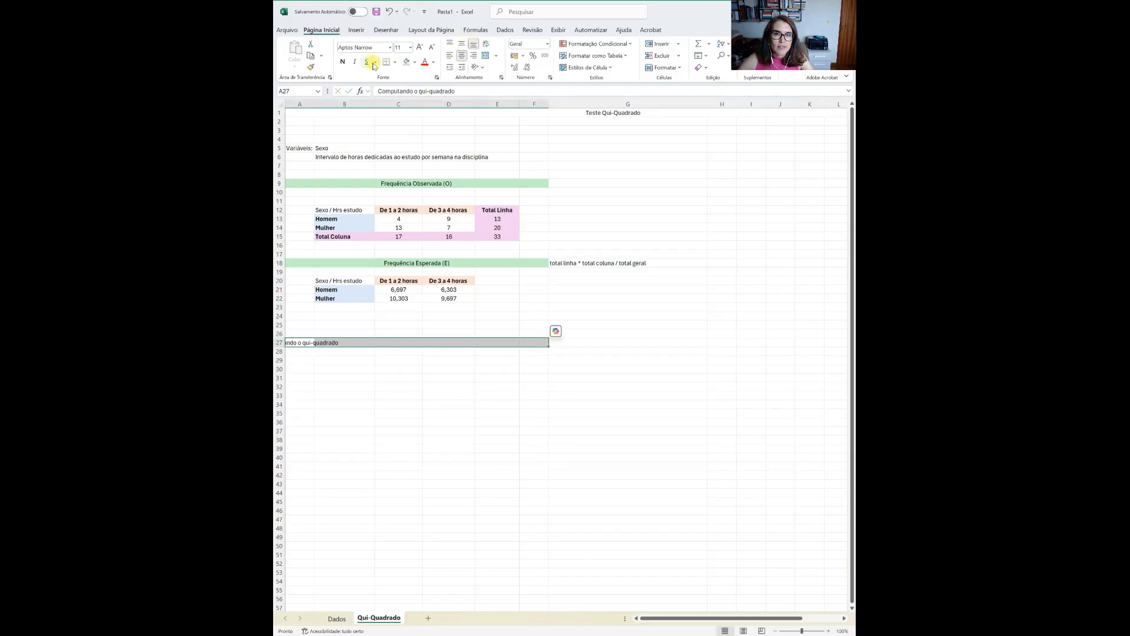
pyautogui.click(485, 55)
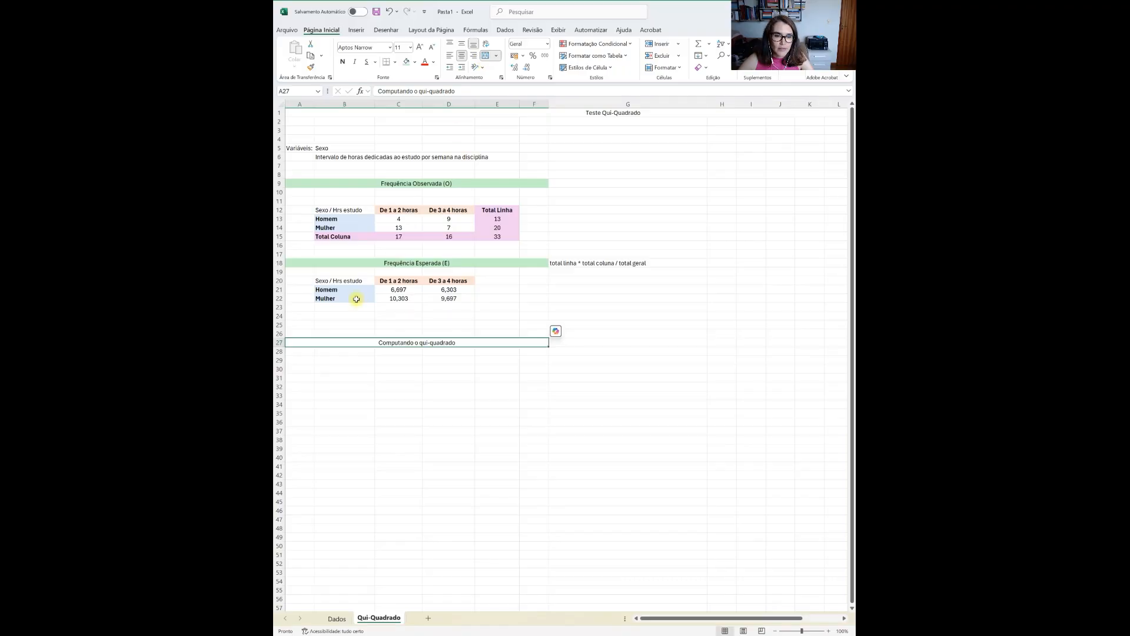
# - Write the null hypothesis "Ho: Não há associação entre as variáveis" in A29
pyautogui.click(308, 360)
pyautogui.write('Ho:')
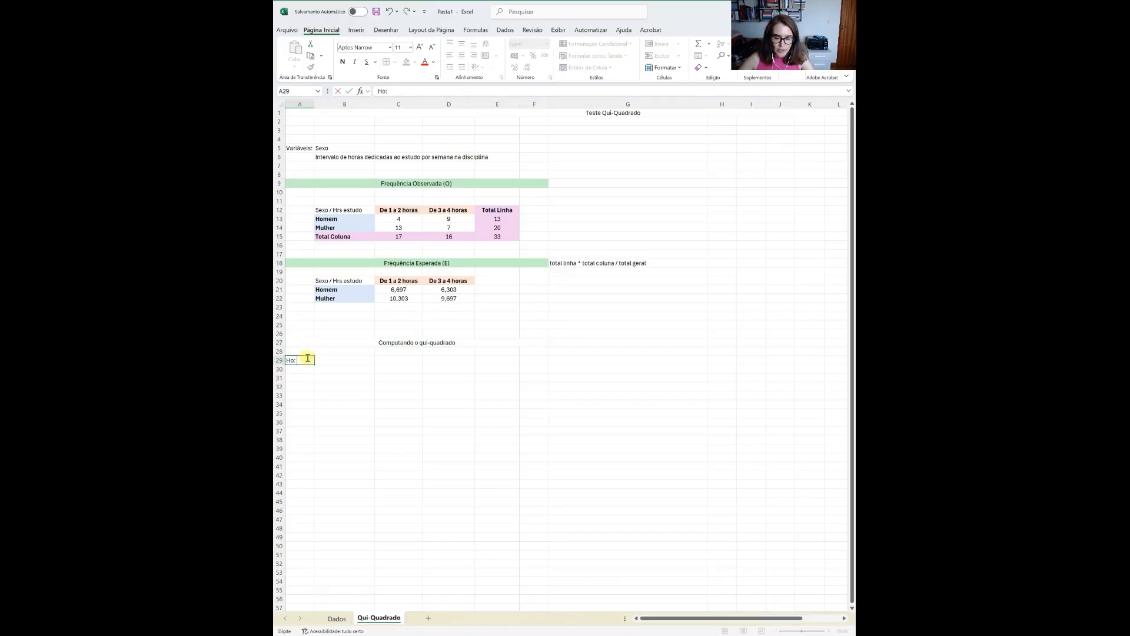
pyautogui.write(' H')
pyautogui.press('BackSpace')
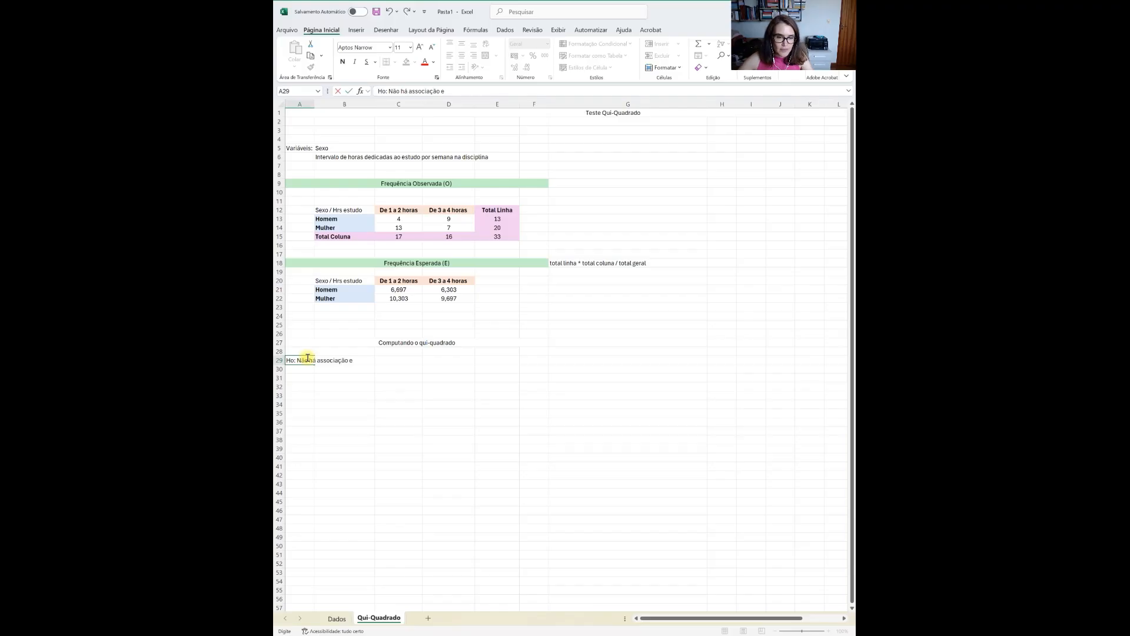
pyautogui.write('veis')
pyautogui.press('Return')
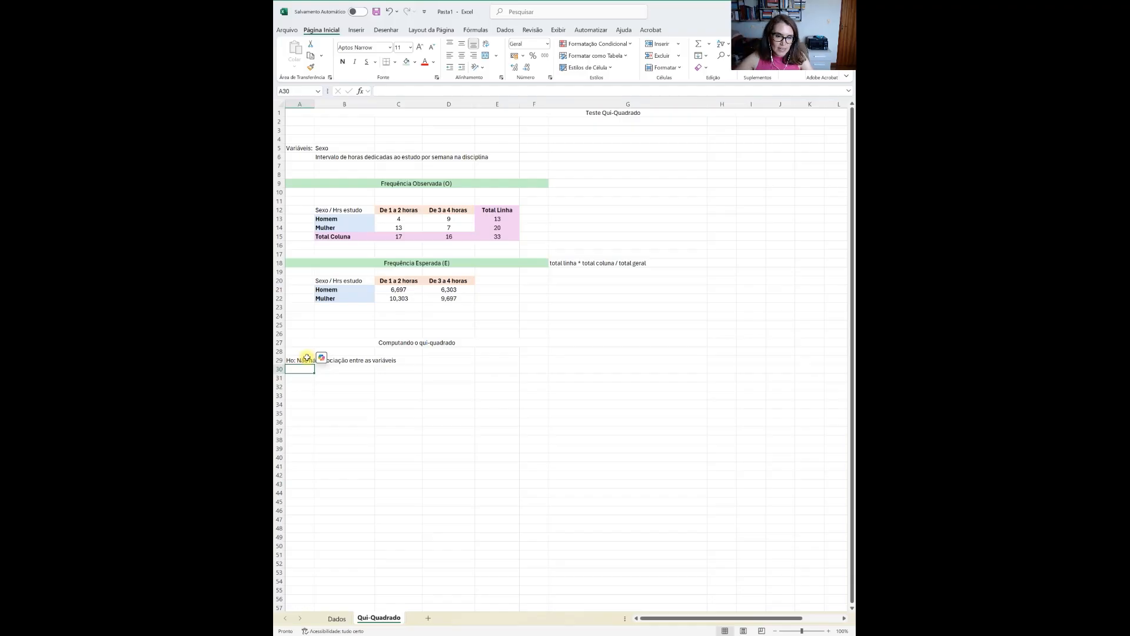
# - Write the alternative hypothesis "H1: Há associação entre as variáveis" in A30
pyautogui.write('H1: H')
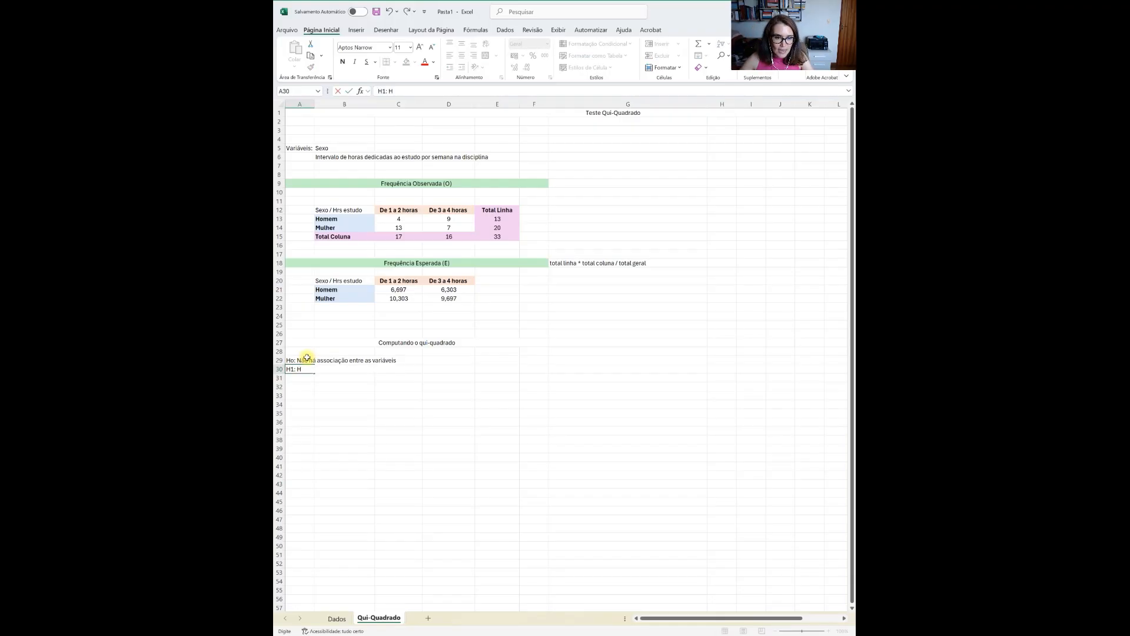
pyautogui.write('á associação entre as variáveis')
pyautogui.click(304, 421)
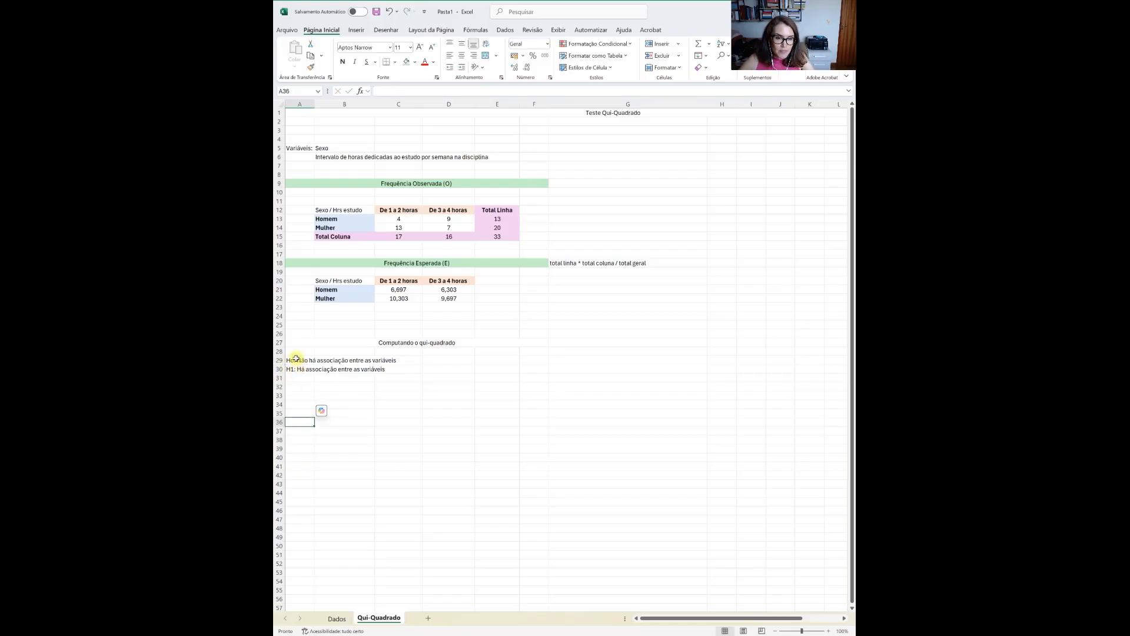
pyautogui.click(295, 387)
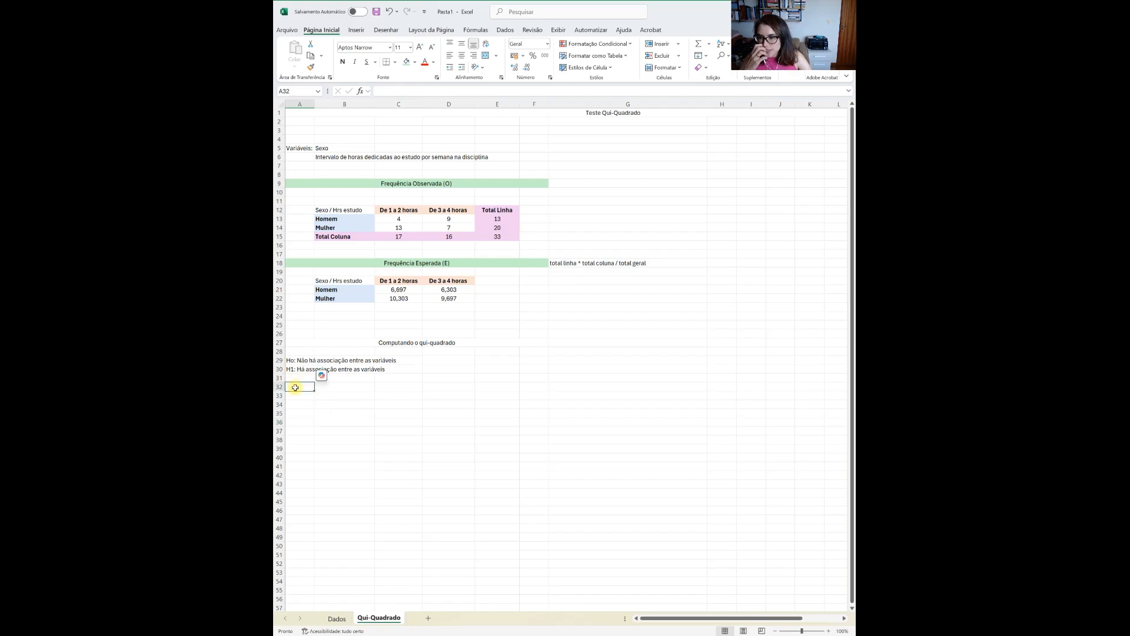
# - Fill the merged "Computando o qui-quadrado" heading in row 27 with the standard orange color
pyautogui.click(323, 342)
pyautogui.click(415, 62)
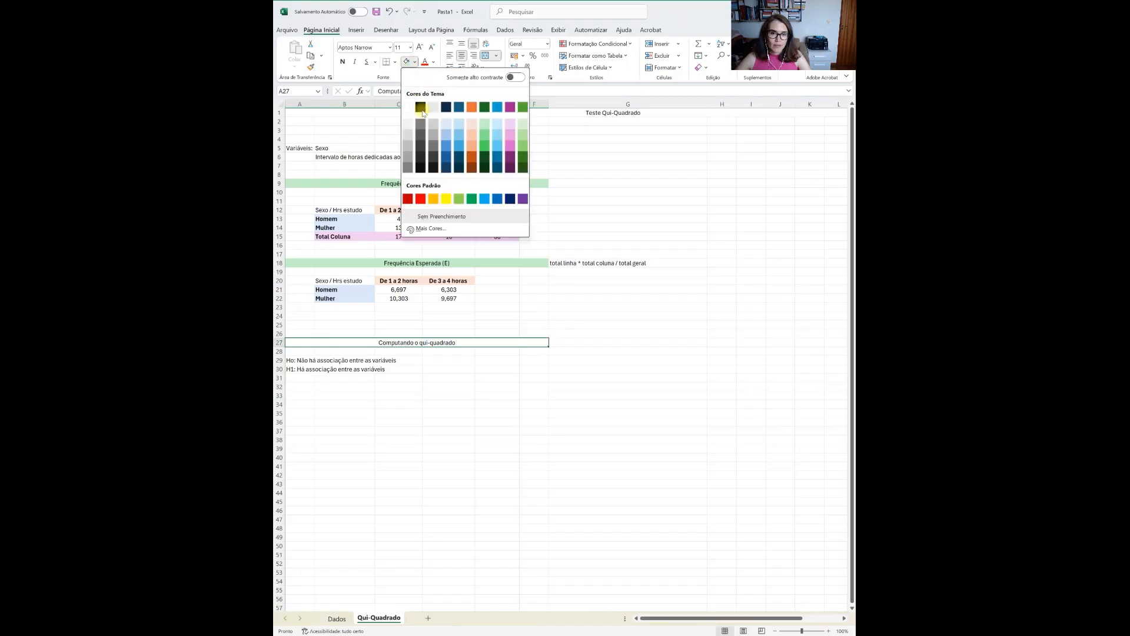
pyautogui.click(432, 200)
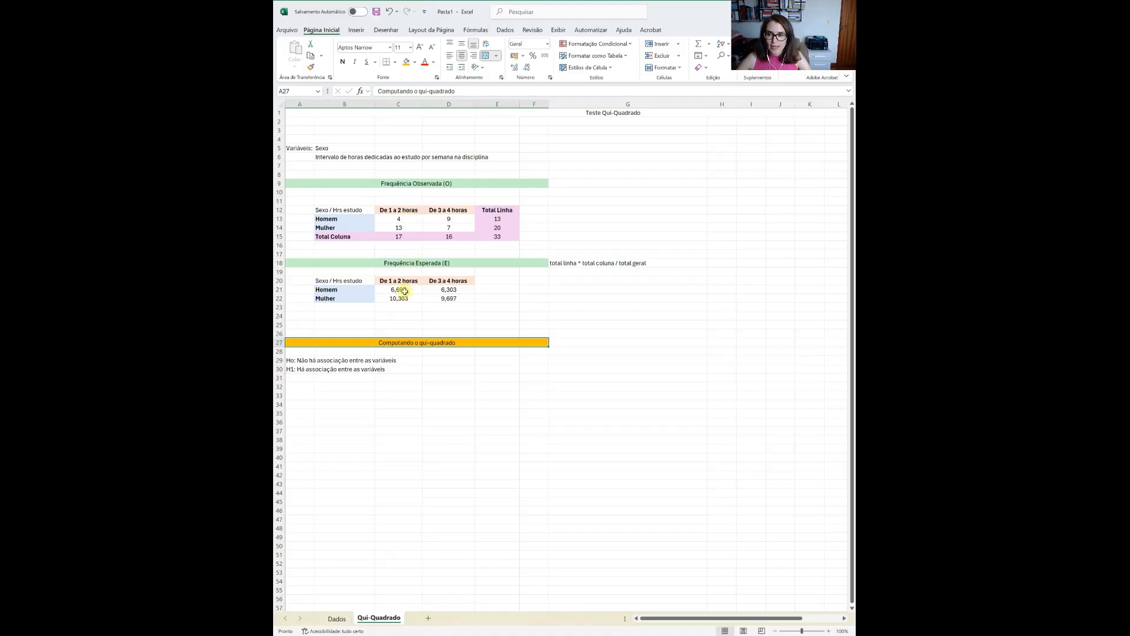
# - Enter the note "Para cada cédula = O - E" in G28
pyautogui.click(580, 351)
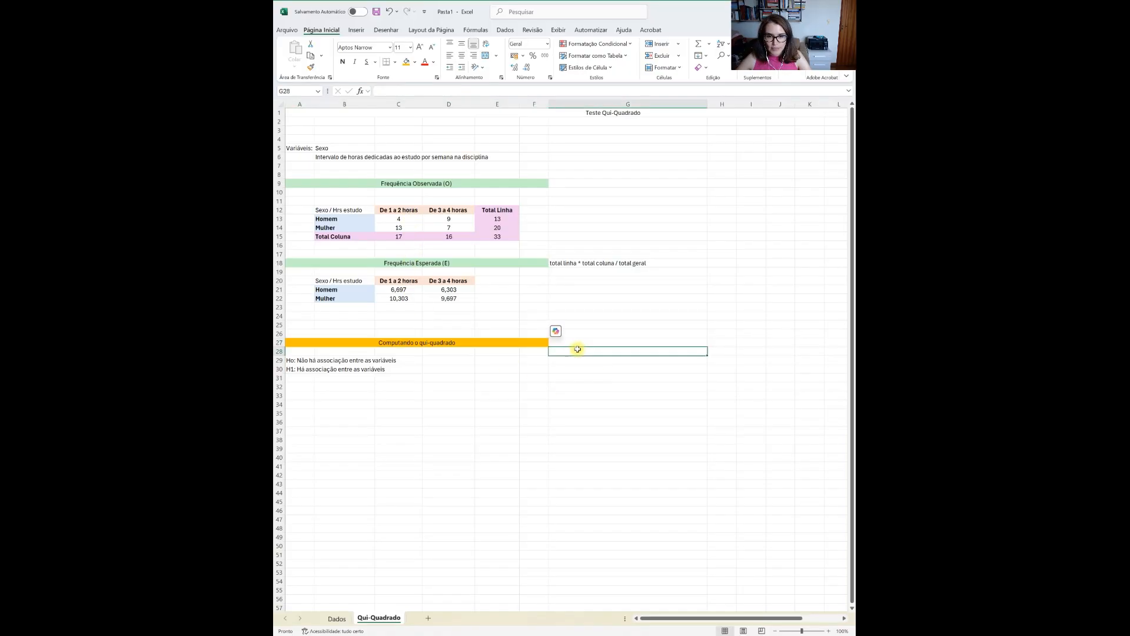
pyautogui.click(575, 344)
pyautogui.click(577, 352)
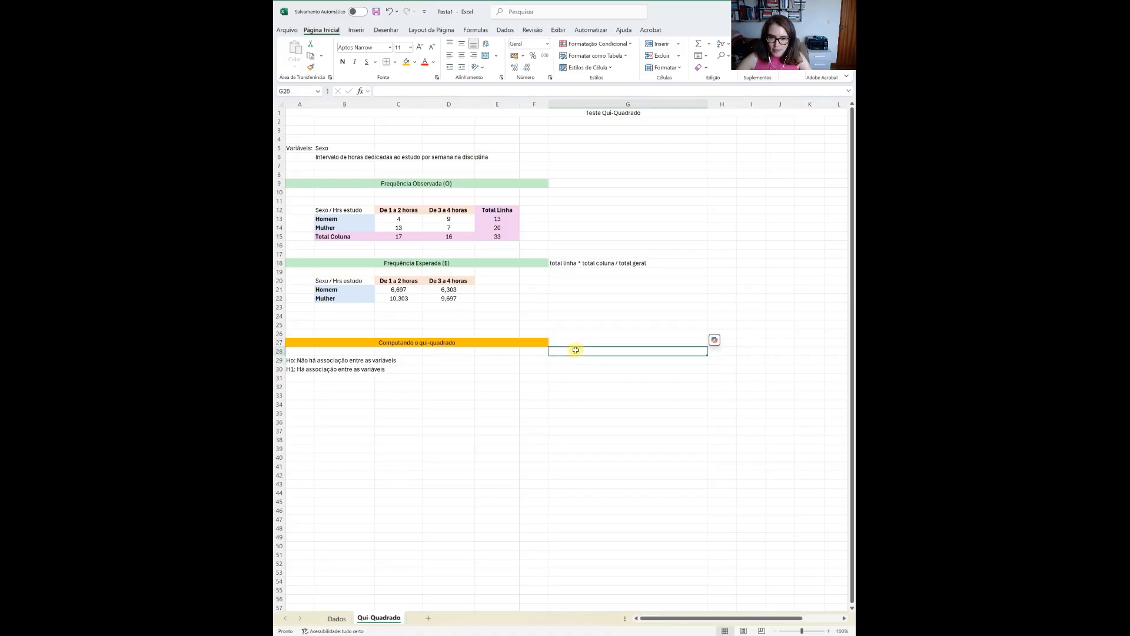
pyautogui.write('Para cada cédula = O - E')
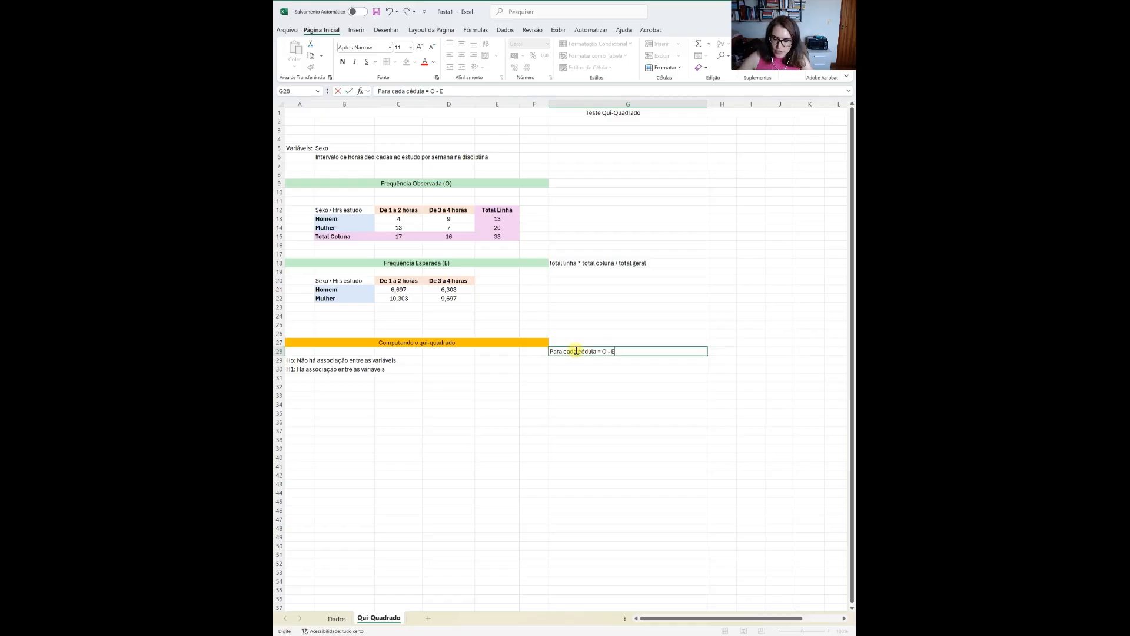
pyautogui.hotkey('ctrl', 'Return')
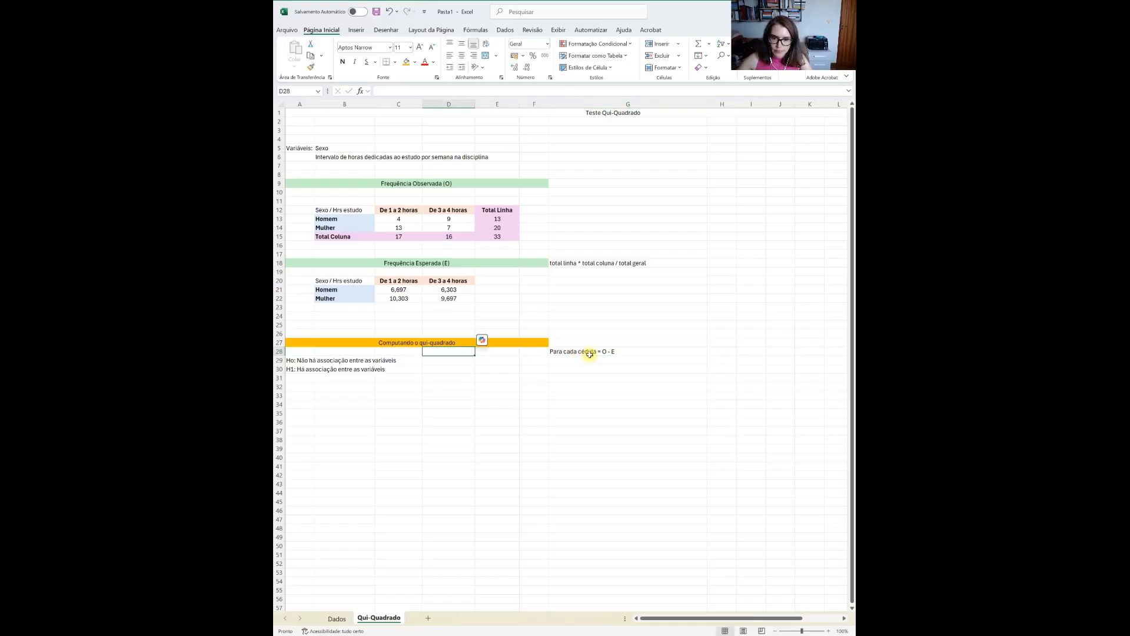
# - Extend the note in G28 to read "Para cada cédula = (O - E)^2/E"
pyautogui.click(432, 89)
pyautogui.write('(')
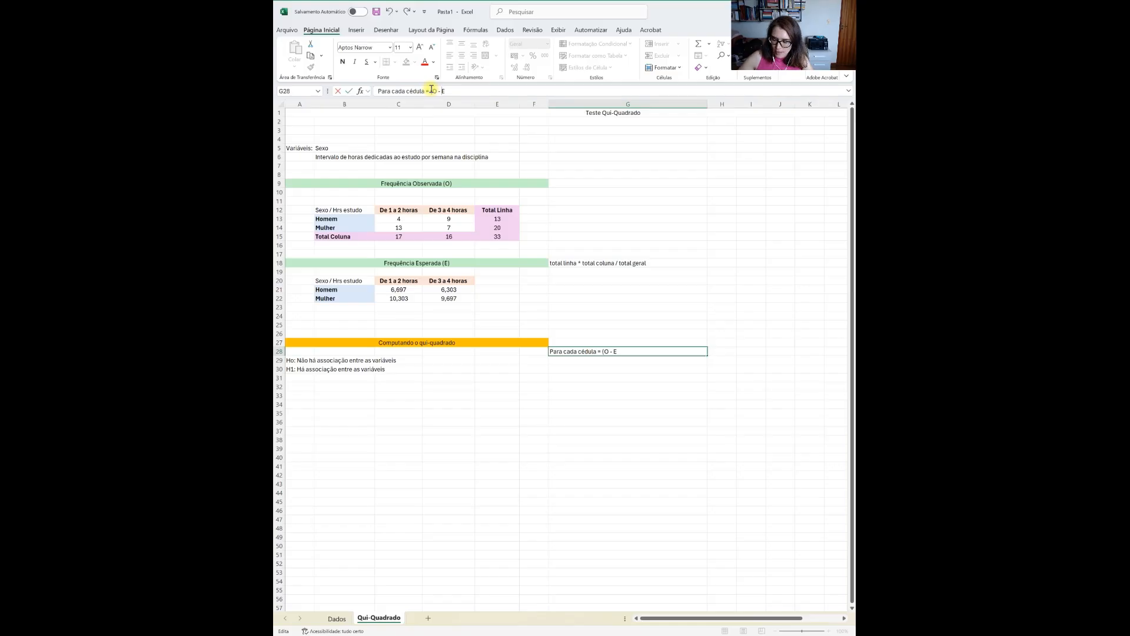
pyautogui.press('BackSpace')
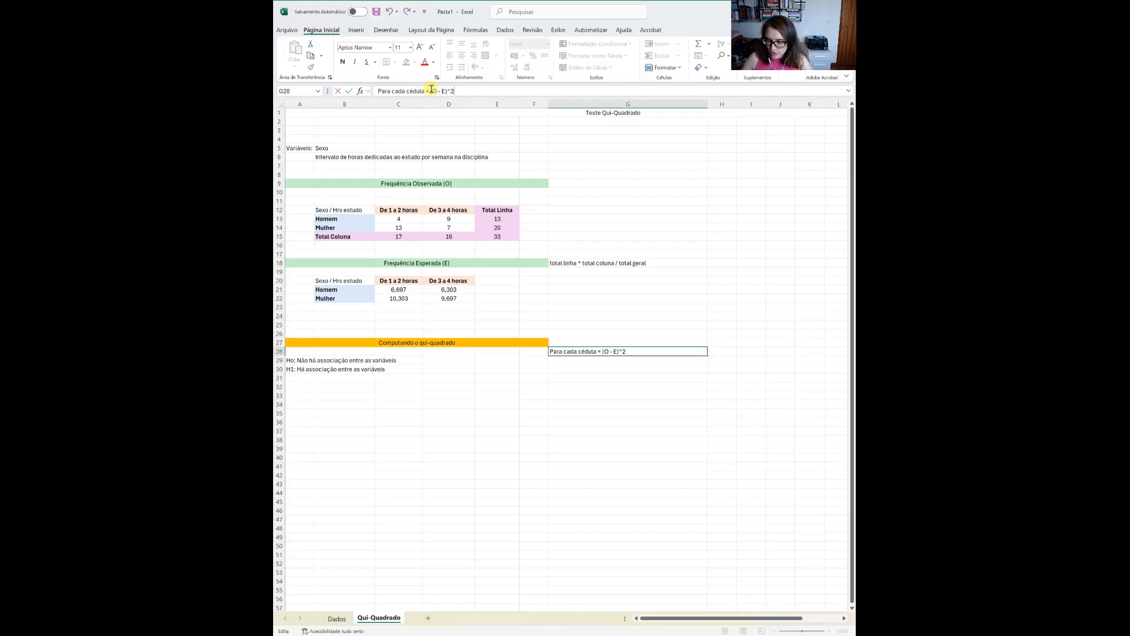
pyautogui.press('Return')
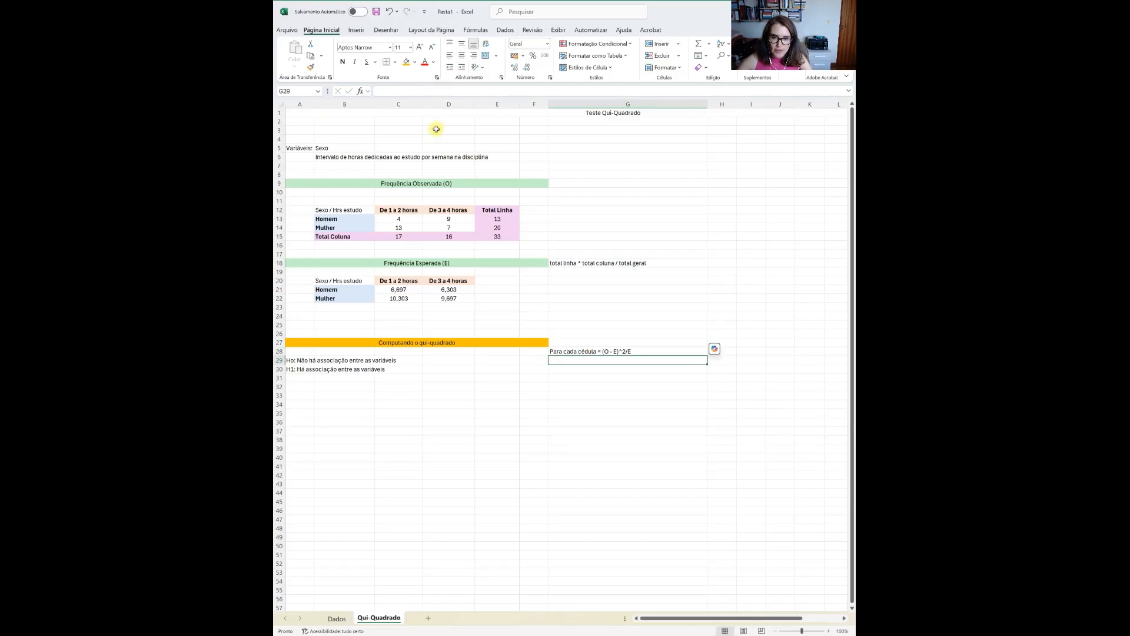
# - Move the chi-square formula note from G28 up to G27, beside the orange heading
pyautogui.click(562, 347)
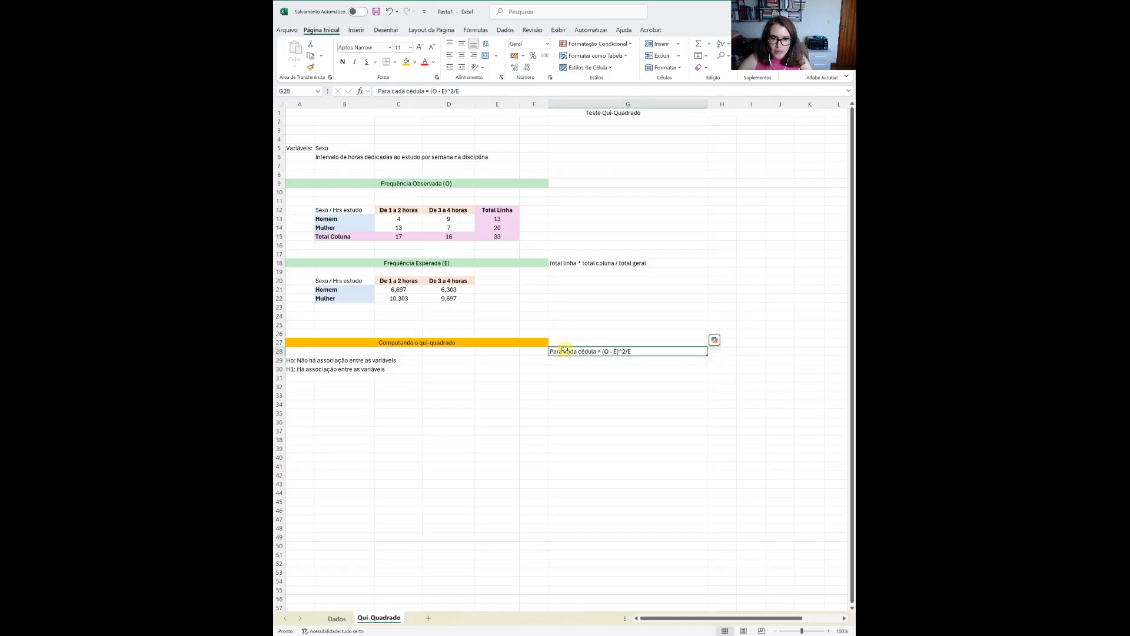
pyautogui.moveTo(562, 347); pyautogui.dragTo(565, 346)
pyautogui.click(560, 360)
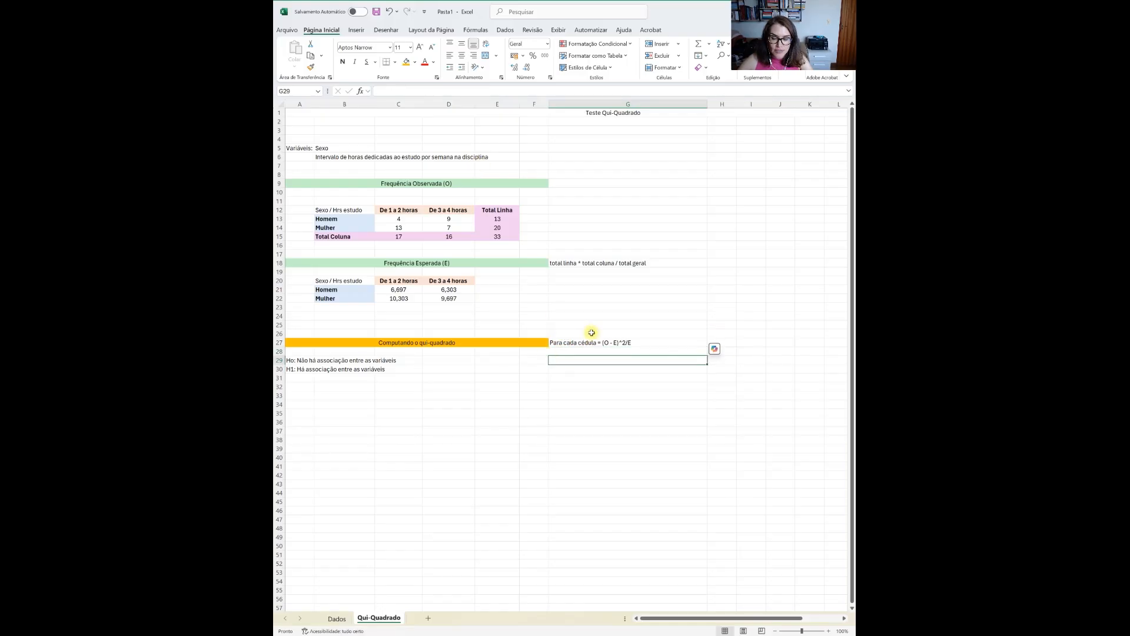
# - Copy the expected-frequency table B20:D22 to B32 and clear the copied formulas in C33:D34
pyautogui.moveTo(338, 282); pyautogui.dragTo(443, 298)
pyautogui.hotkey('ctrl', 'c')
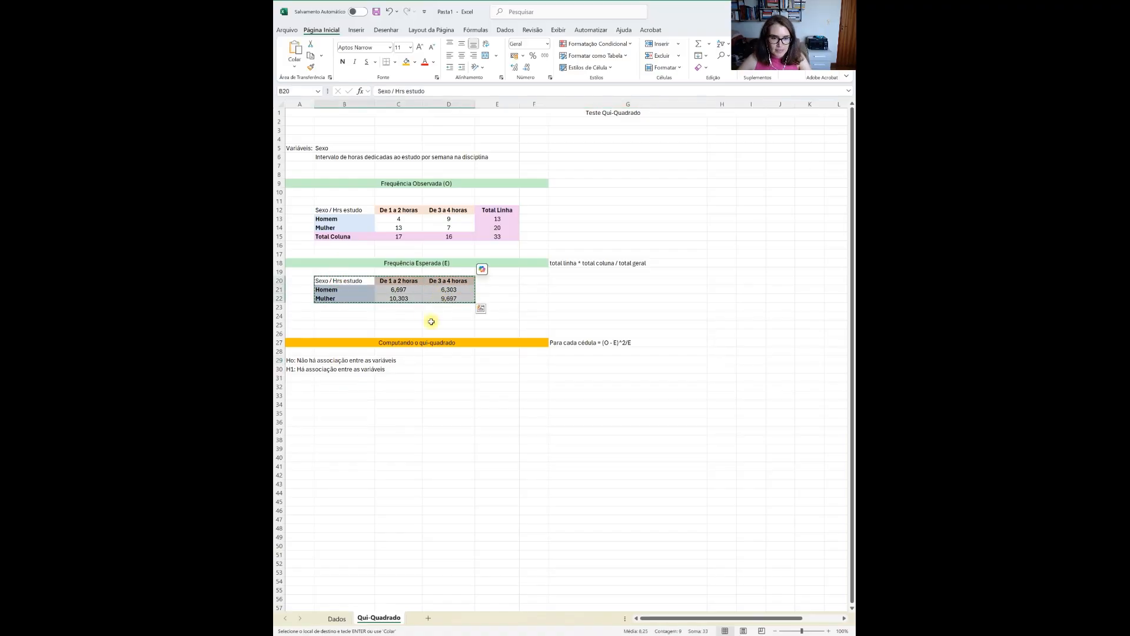
pyautogui.click(347, 386)
pyautogui.hotkey('ctrl', 'v')
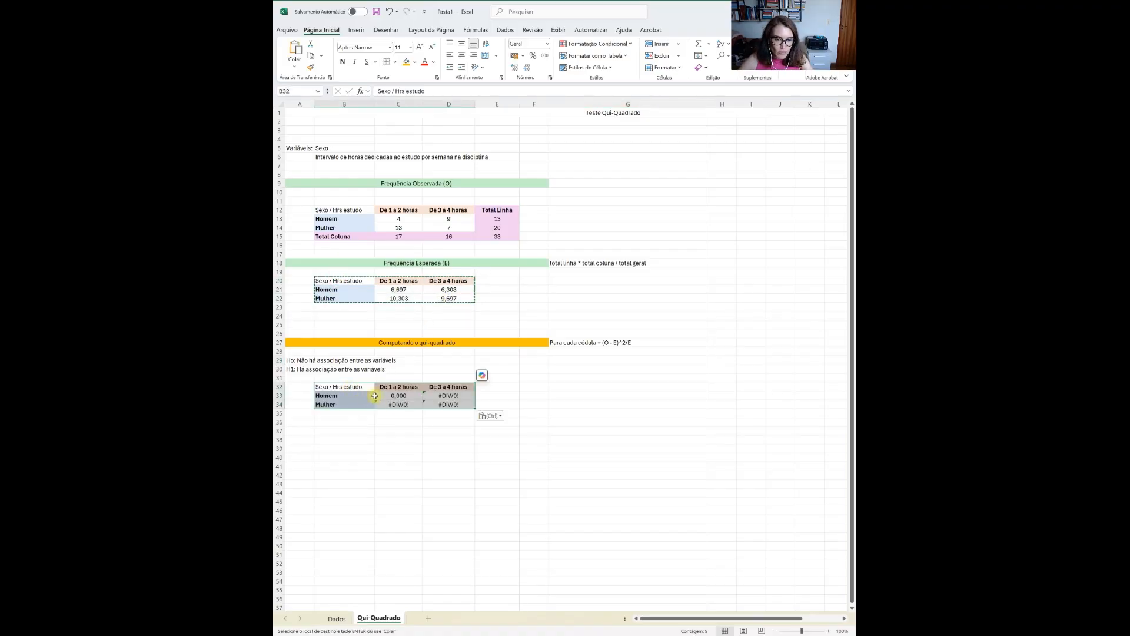
pyautogui.click(399, 396)
pyautogui.moveTo(453, 413); pyautogui.dragTo(406, 398)
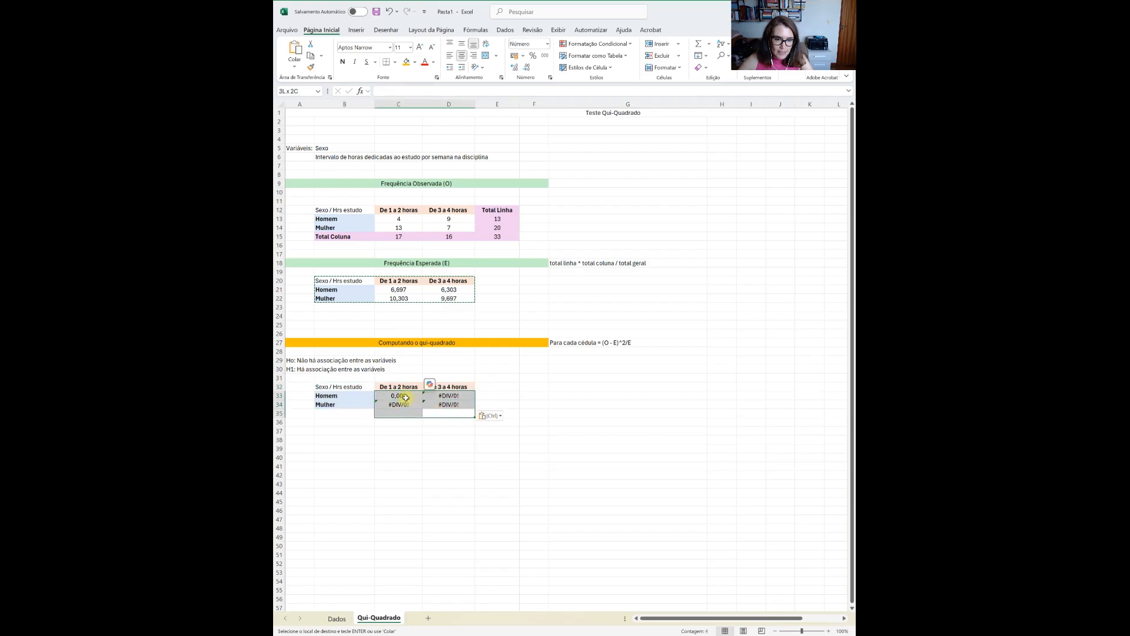
pyautogui.press('Delete')
# - Enter the formula =(C13-C21)^2/C21 in C33 for the Homem, De 1 a 2 horas cell
pyautogui.click(406, 398)
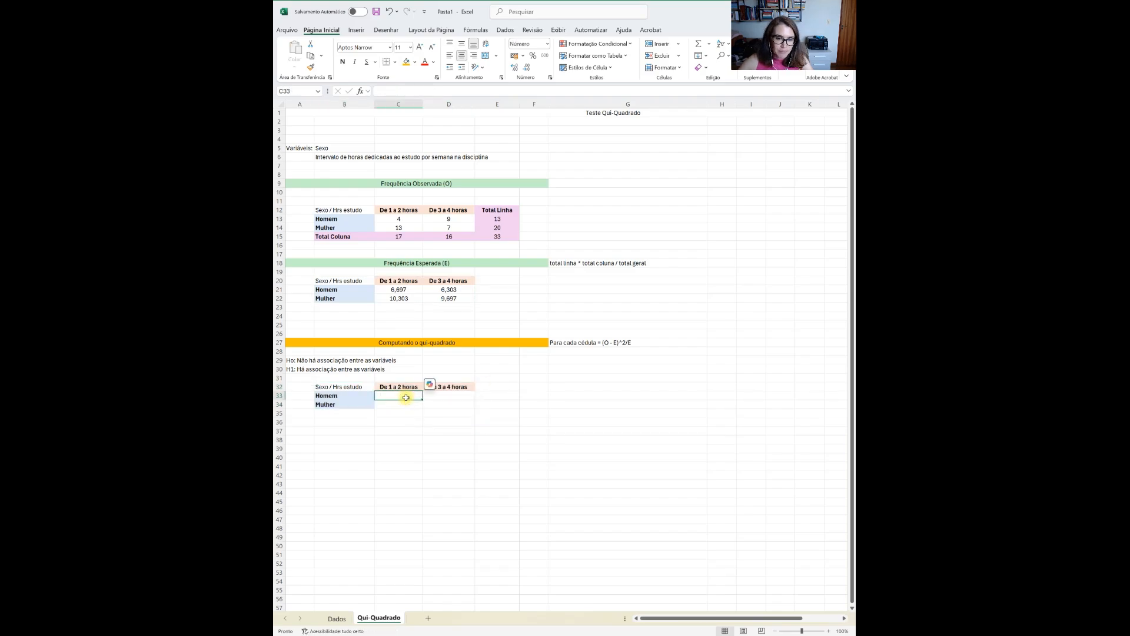
pyautogui.write('=')
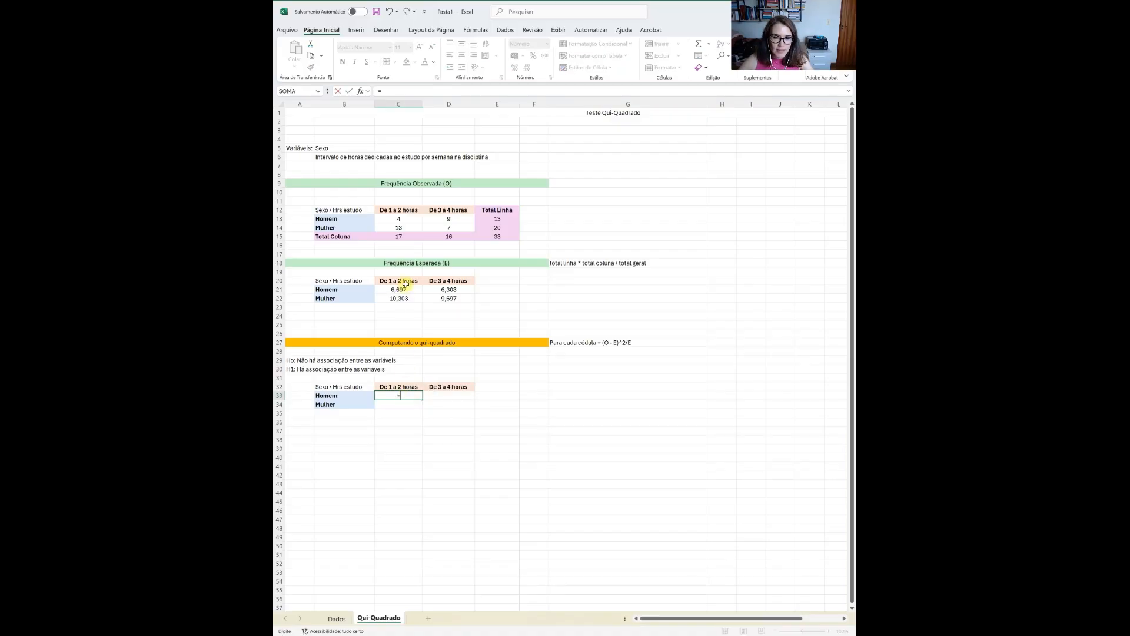
pyautogui.click(403, 219)
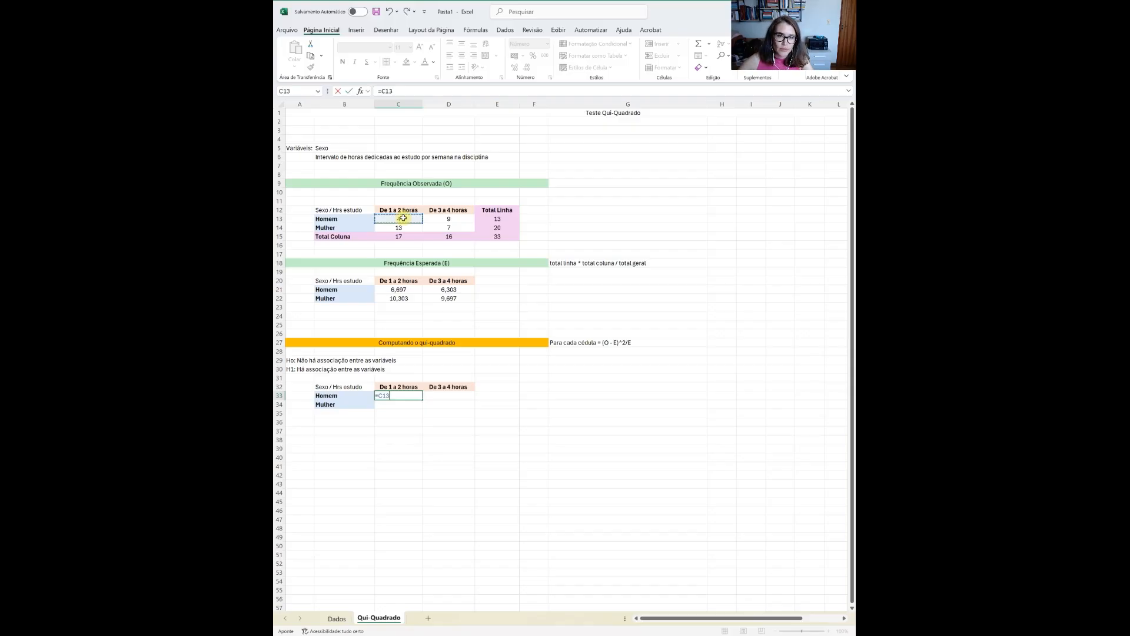
pyautogui.click(384, 90)
pyautogui.write('(C13')
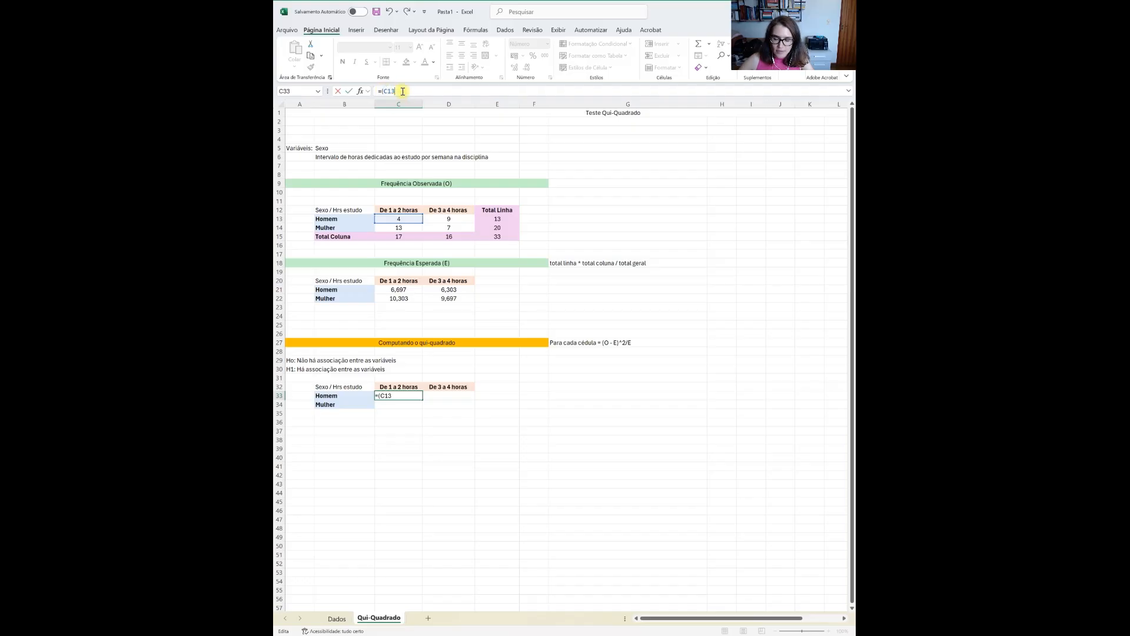
pyautogui.write('-')
pyautogui.click(393, 289)
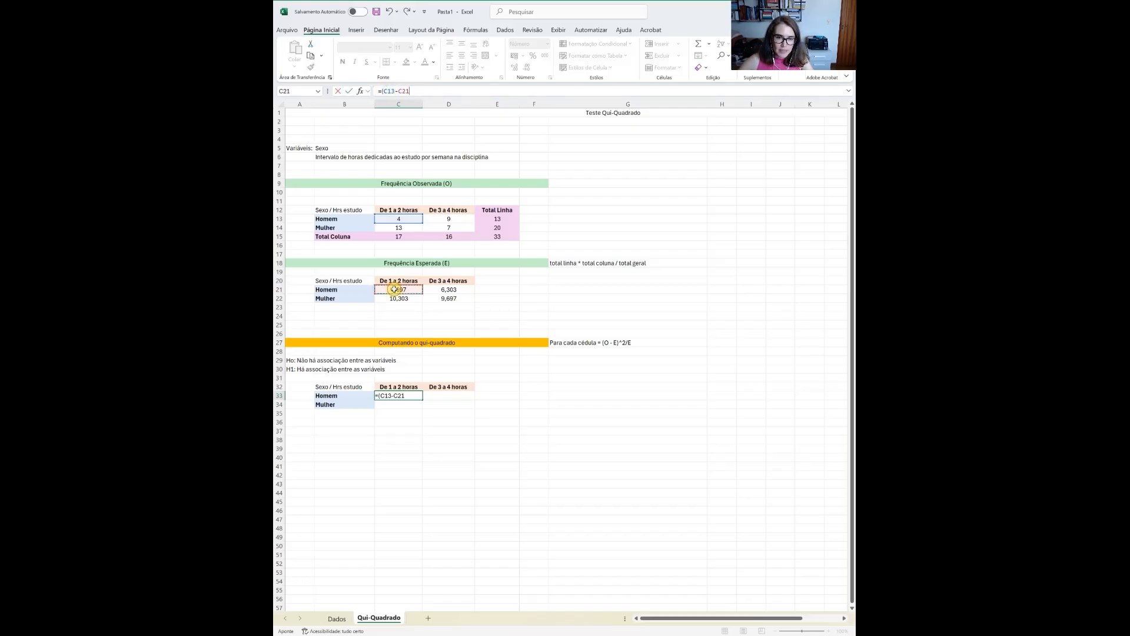
pyautogui.write(')^2')
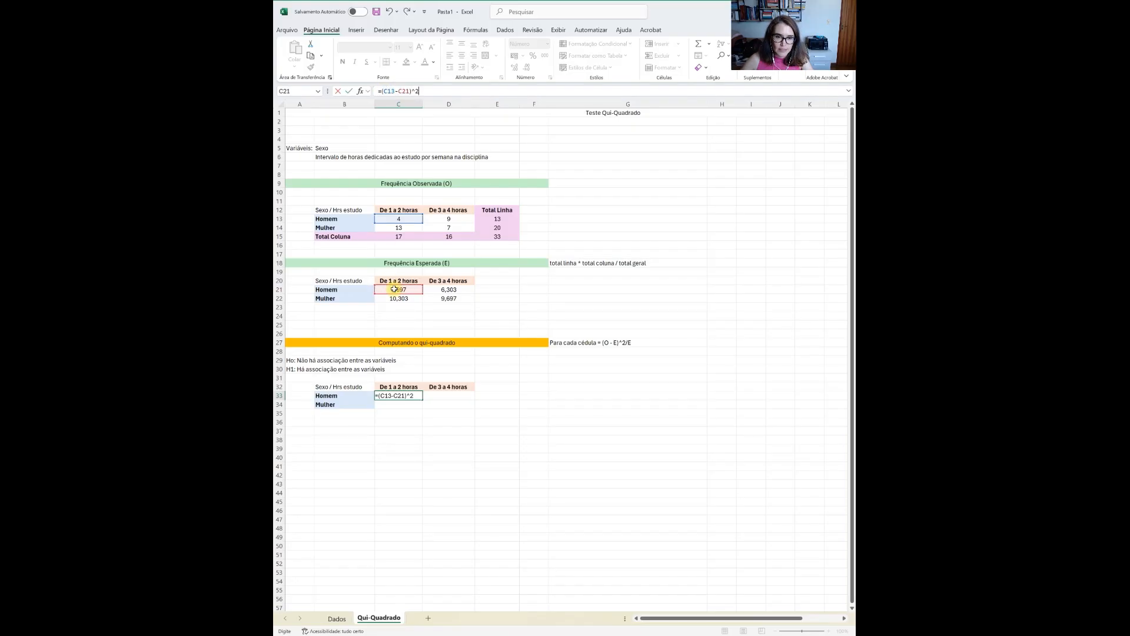
pyautogui.write('/')
pyautogui.click(396, 290)
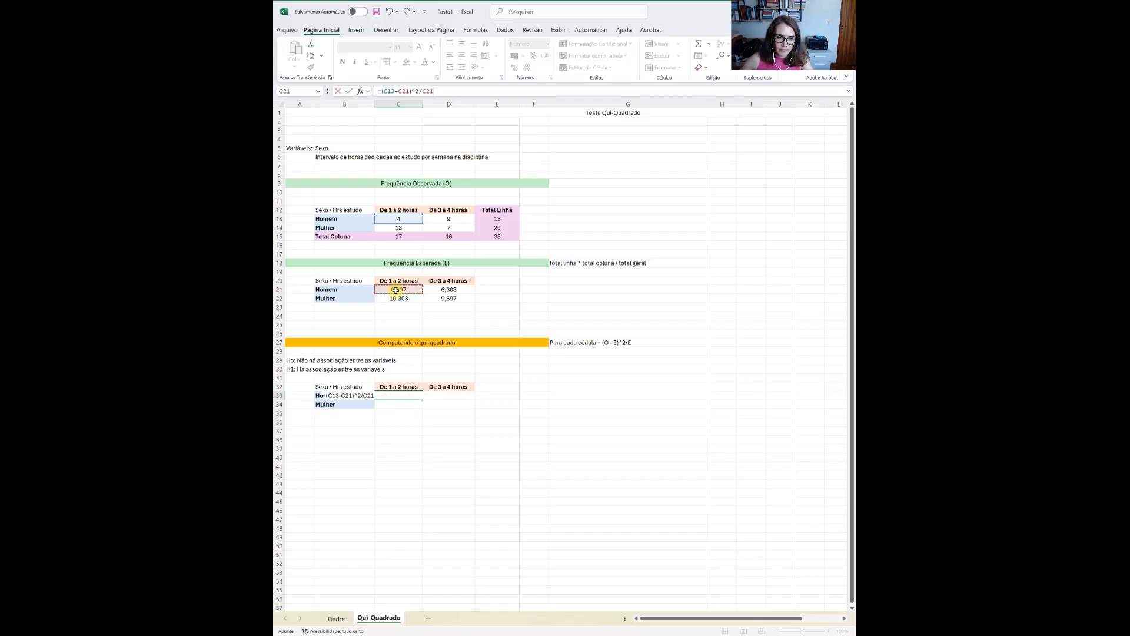
pyautogui.press('Return')
# - Fill the C33 formula down to C34 and check which cells the copied formula references
pyautogui.doubleClick(397, 404)
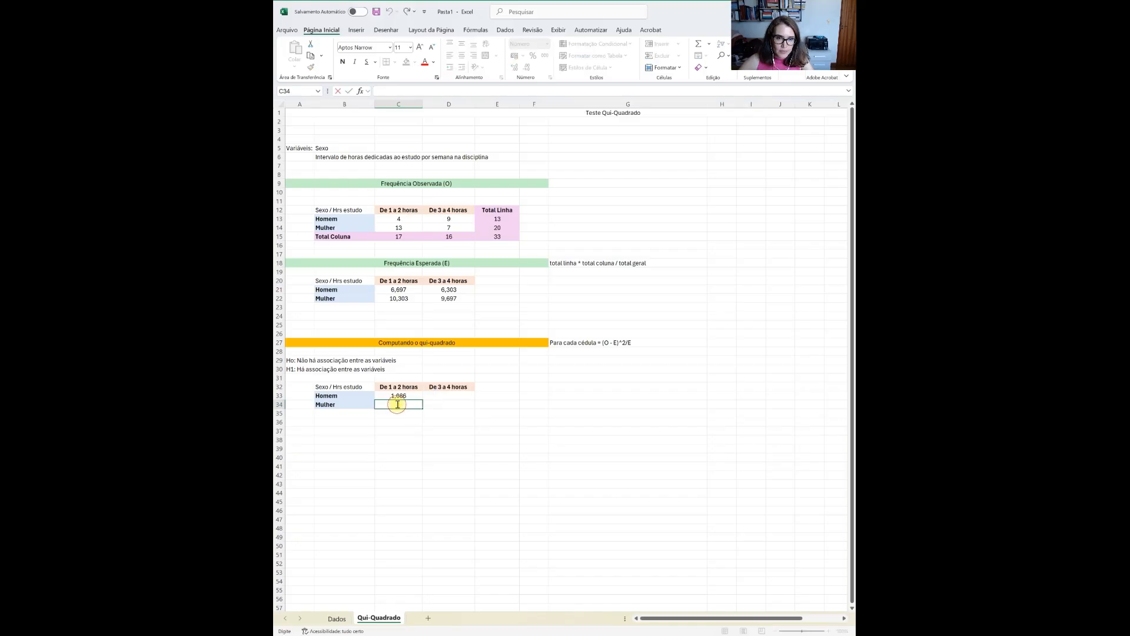
pyautogui.click(398, 395)
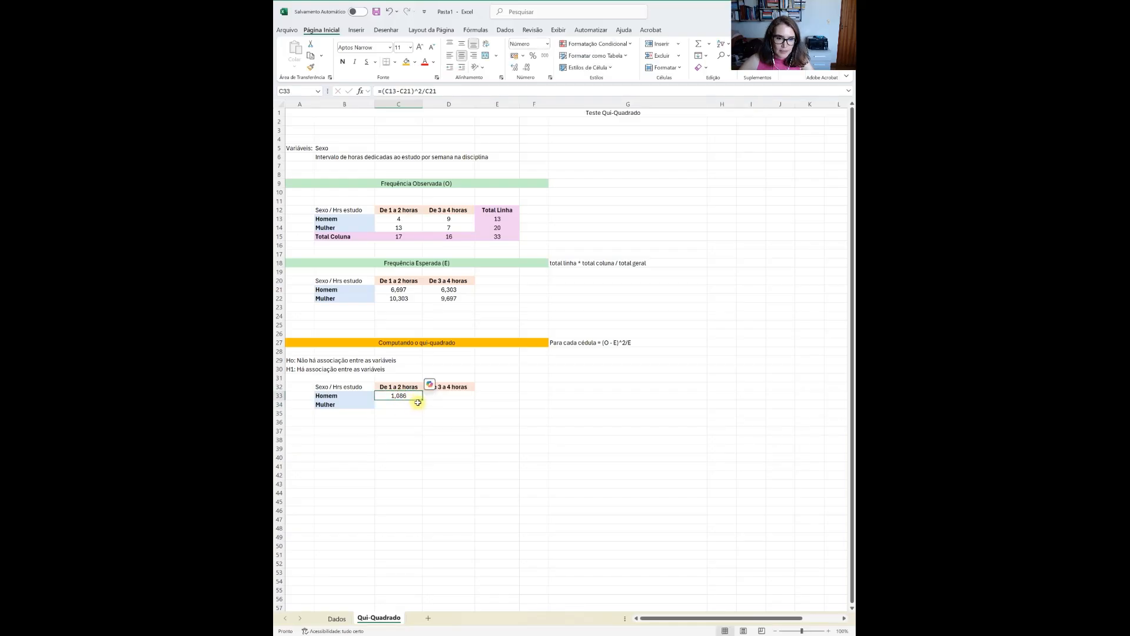
pyautogui.moveTo(422, 400); pyautogui.dragTo(423, 406)
pyautogui.doubleClick(411, 404)
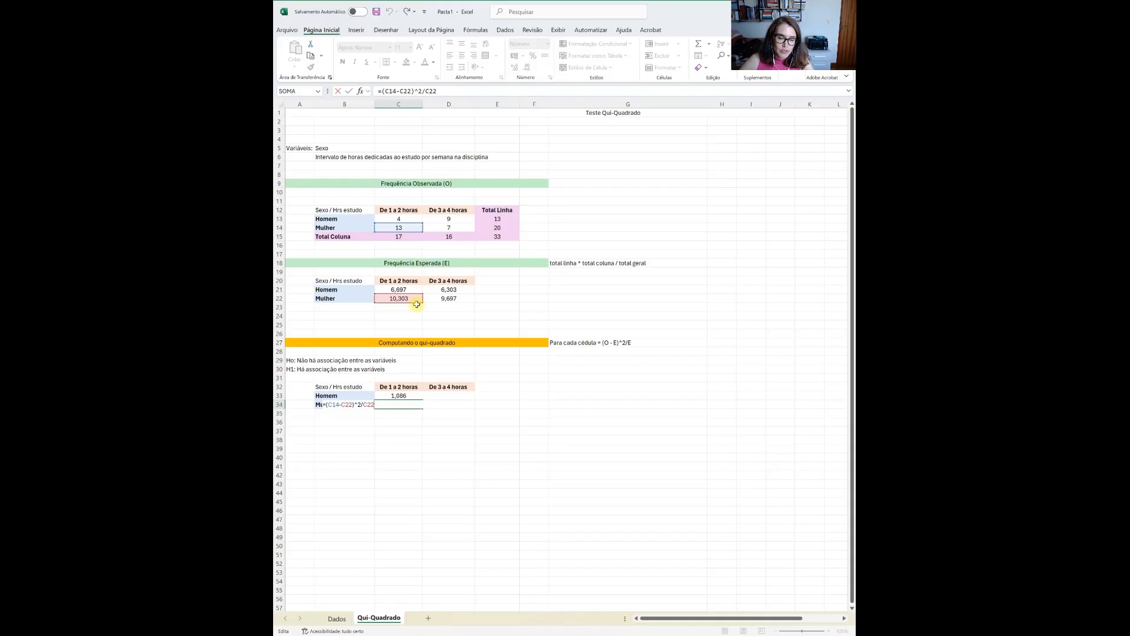
pyautogui.press('Escape')
# - Fill the C33 formula across to D33, check its references, and fill it down to D34
pyautogui.click(412, 396)
pyautogui.moveTo(422, 399); pyautogui.dragTo(461, 399)
pyautogui.doubleClick(457, 396)
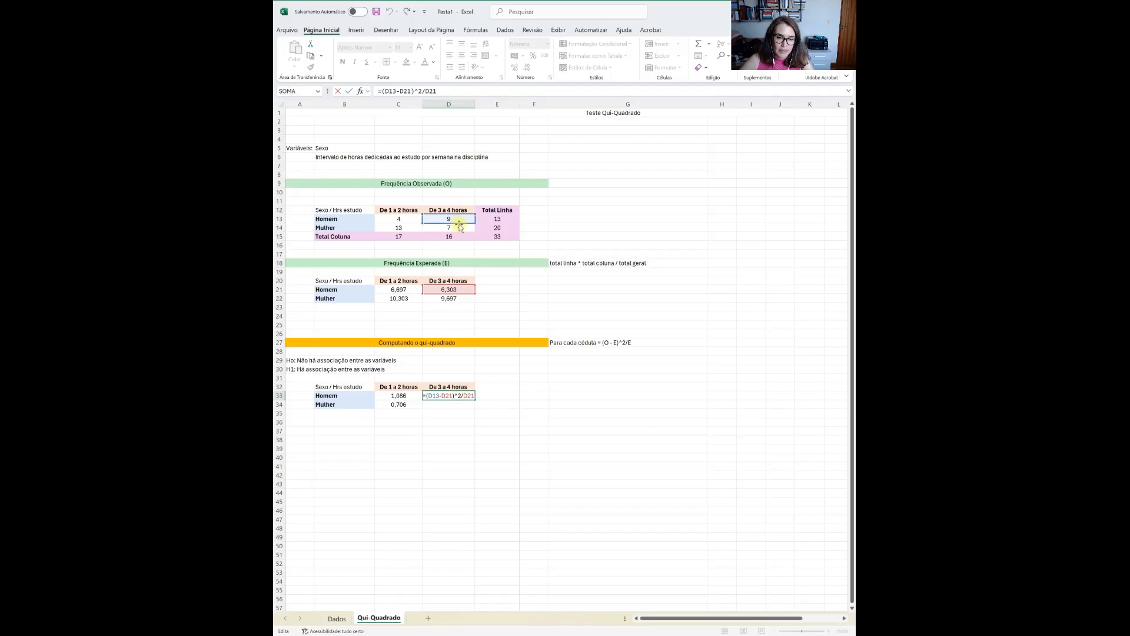
pyautogui.press('Escape')
pyautogui.moveTo(475, 401); pyautogui.dragTo(475, 407)
pyautogui.click(468, 404)
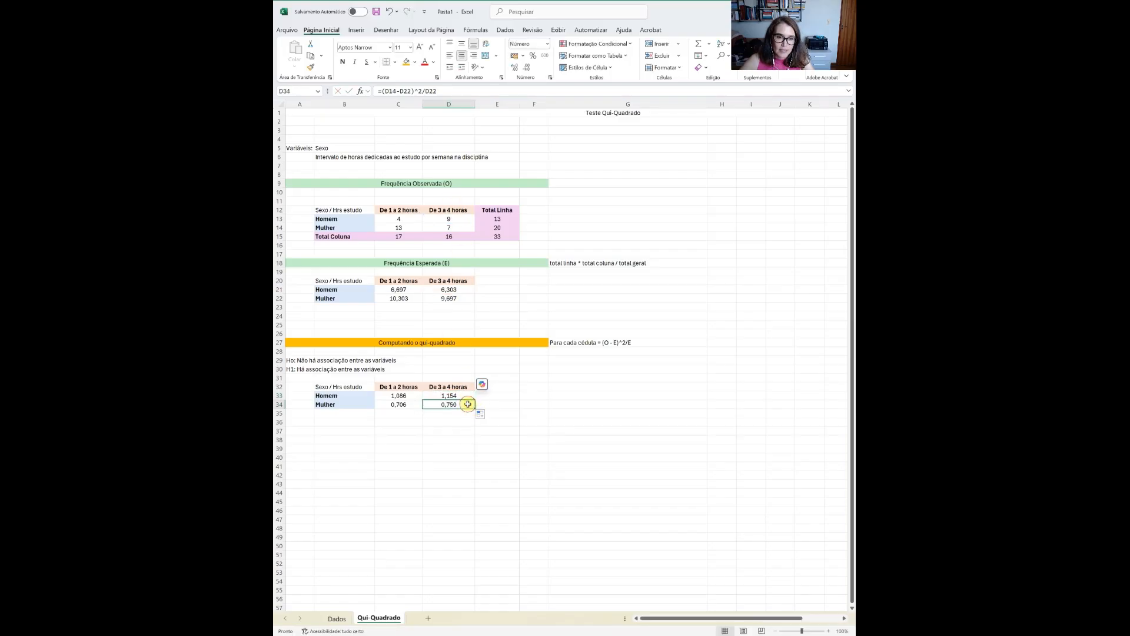
pyautogui.click(487, 405)
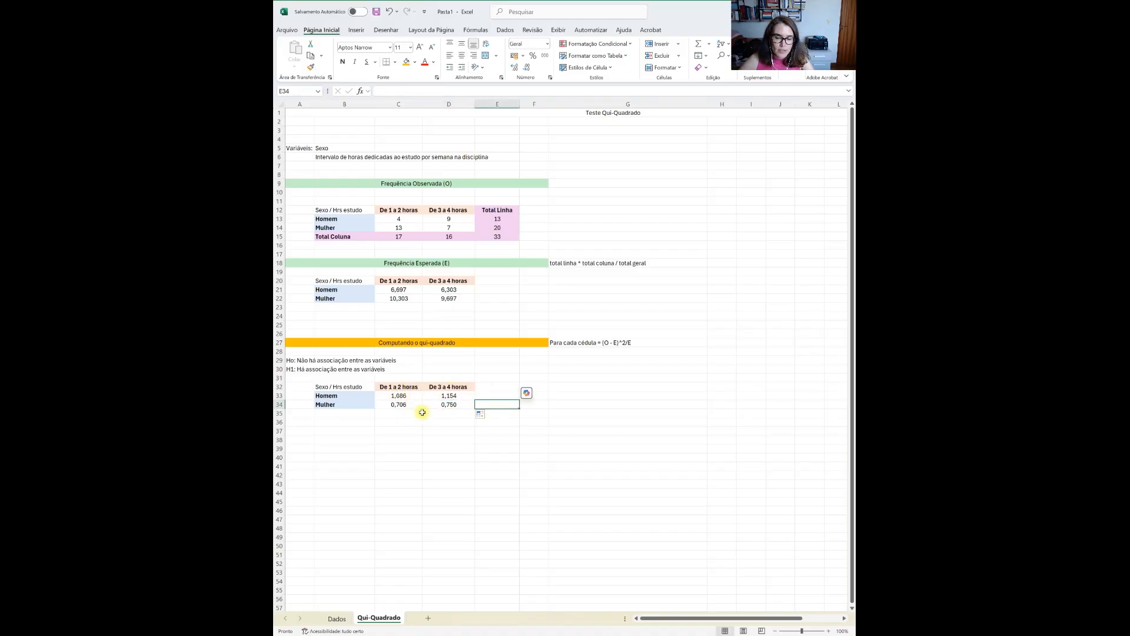
# - Enter the label "X2 calculado" in A37 and move it to B37
pyautogui.click(306, 431)
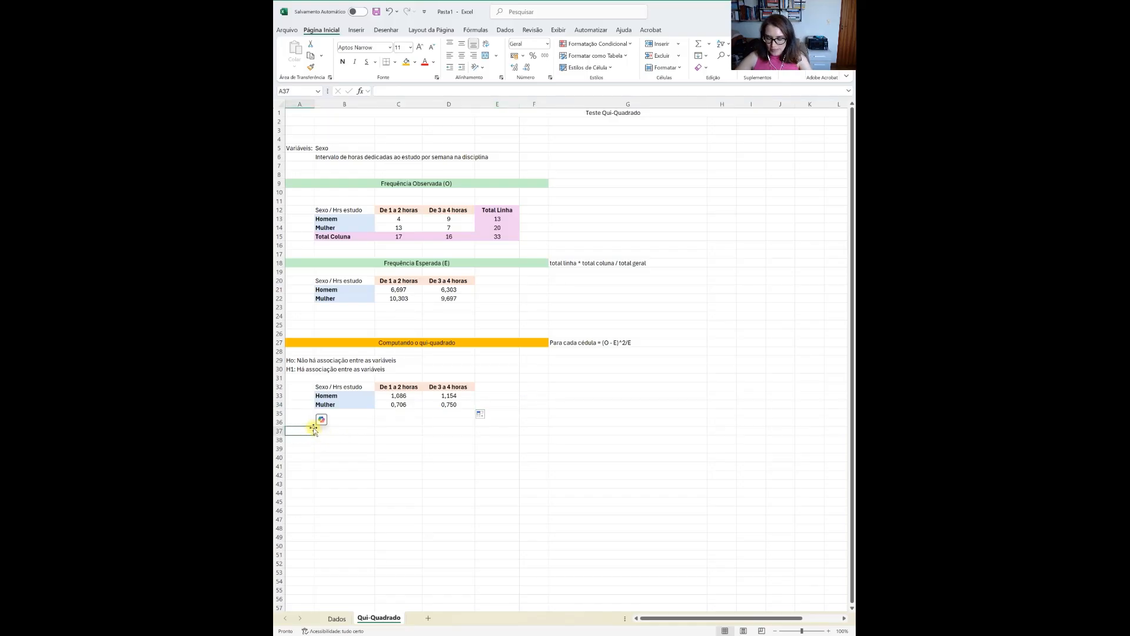
pyautogui.write('X')
pyautogui.press('BackSpace')
pyautogui.press('BackSpace')
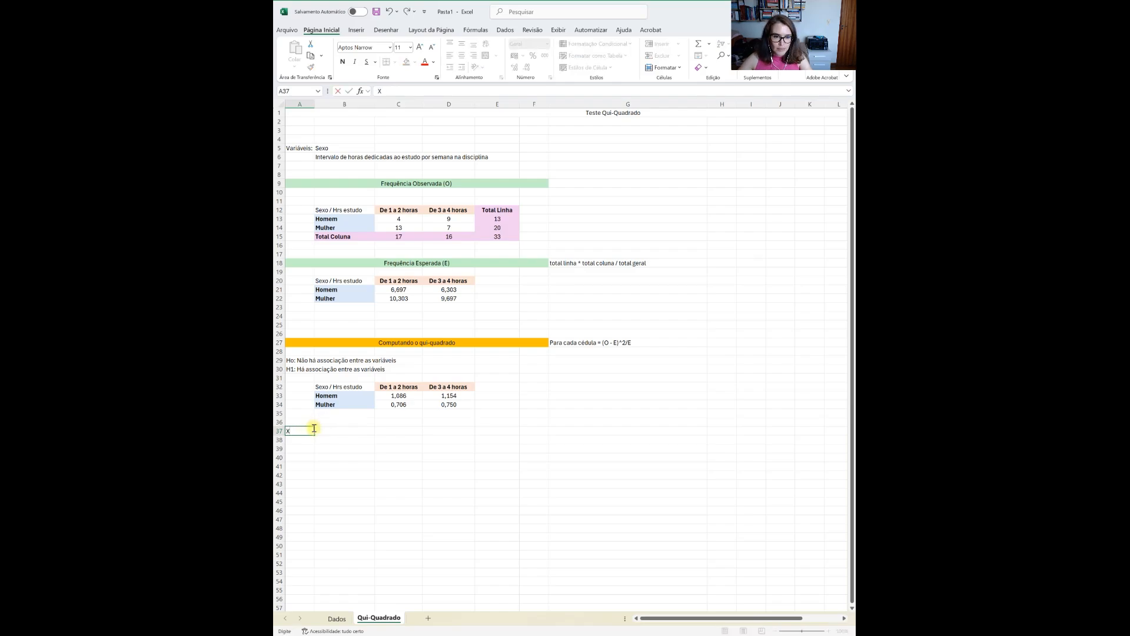
pyautogui.write('2 calculado')
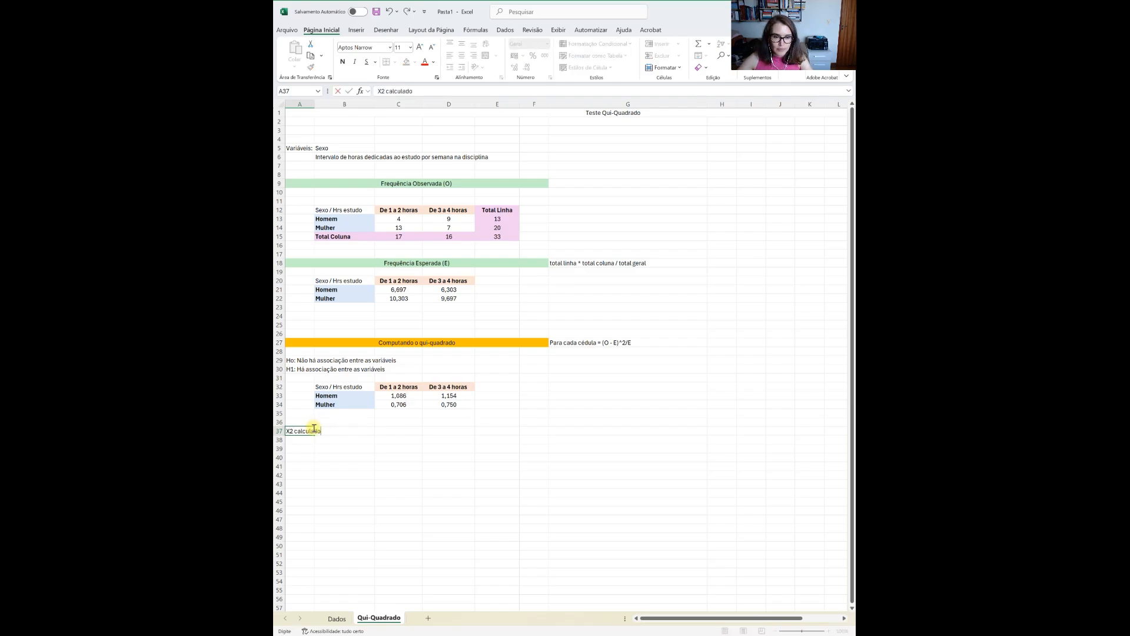
pyautogui.click(337, 438)
pyautogui.click(304, 430)
pyautogui.moveTo(315, 431); pyautogui.dragTo(339, 431)
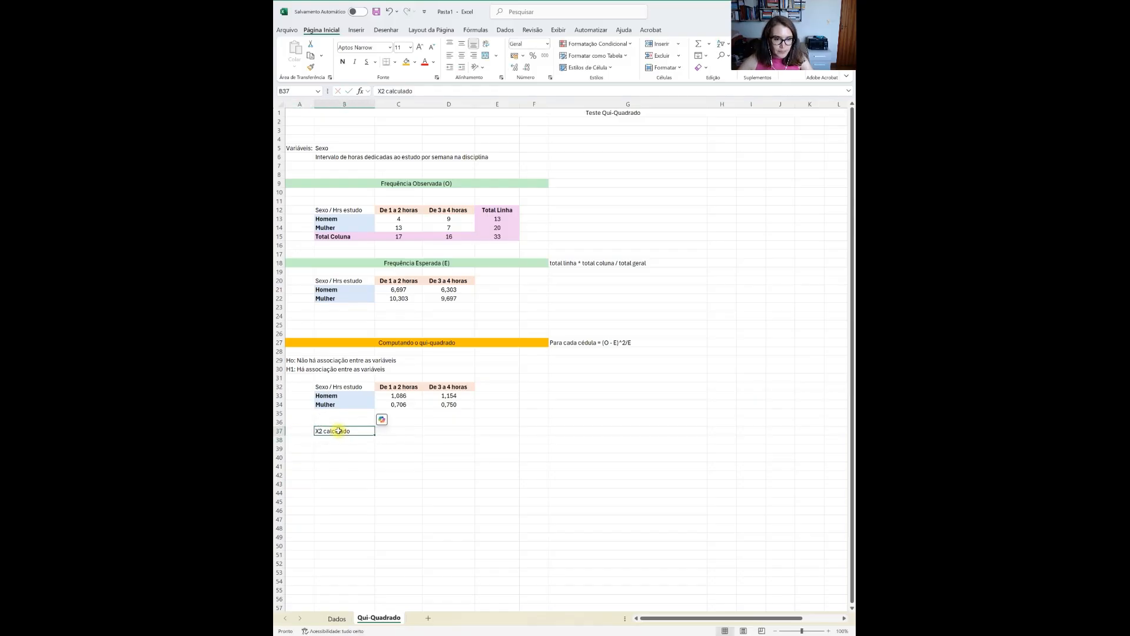
# - Make the label in B37 bold and extend it to read "X2 calculado ="
pyautogui.click(342, 61)
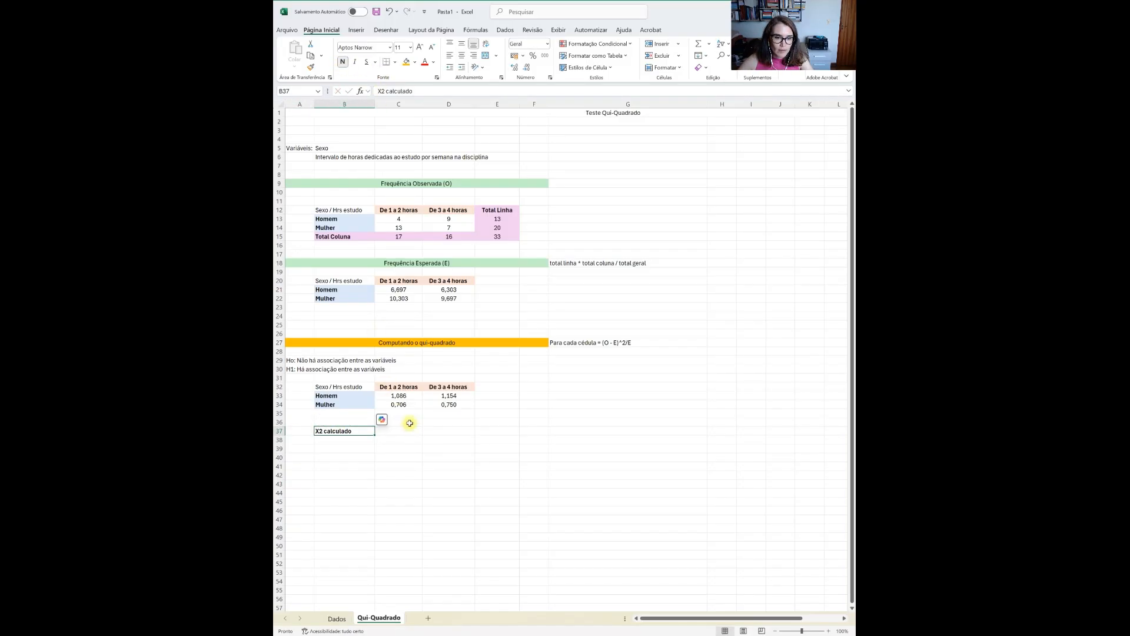
pyautogui.doubleClick(368, 428)
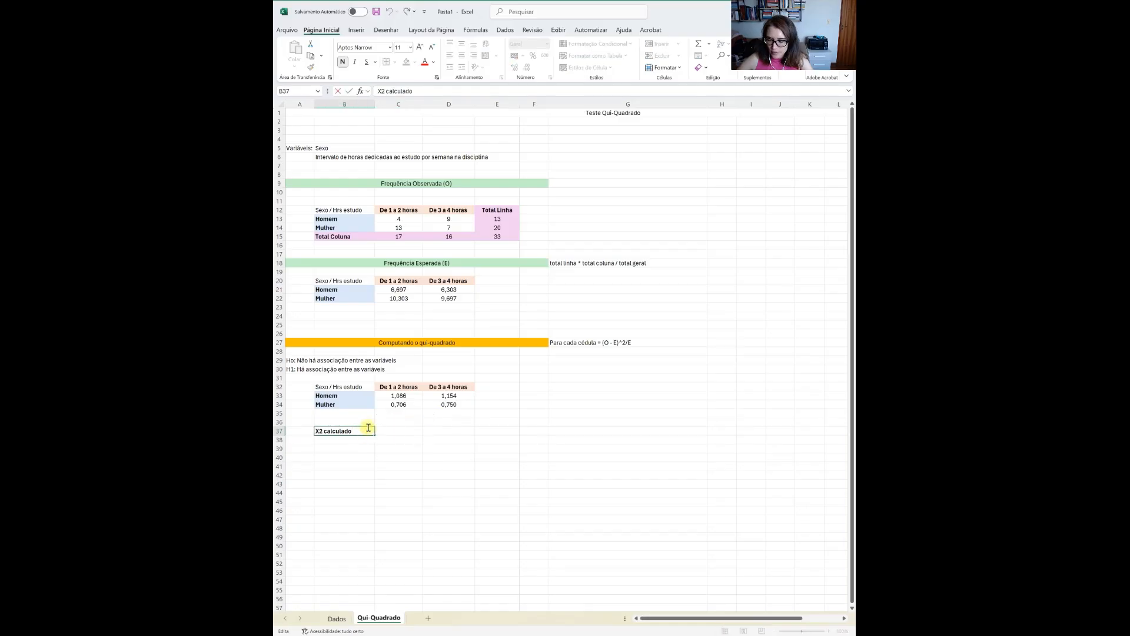
pyautogui.click(400, 435)
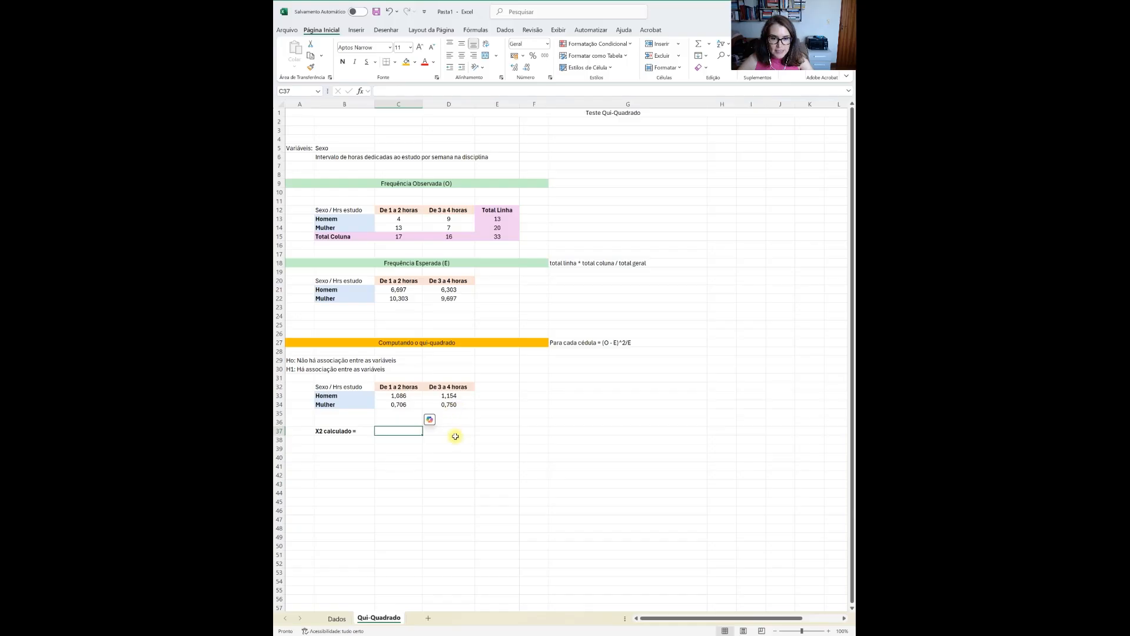
# - Sum C33:D34 in C37 with the SOMA function and review the formula behind C34
pyautogui.write('=soma(')
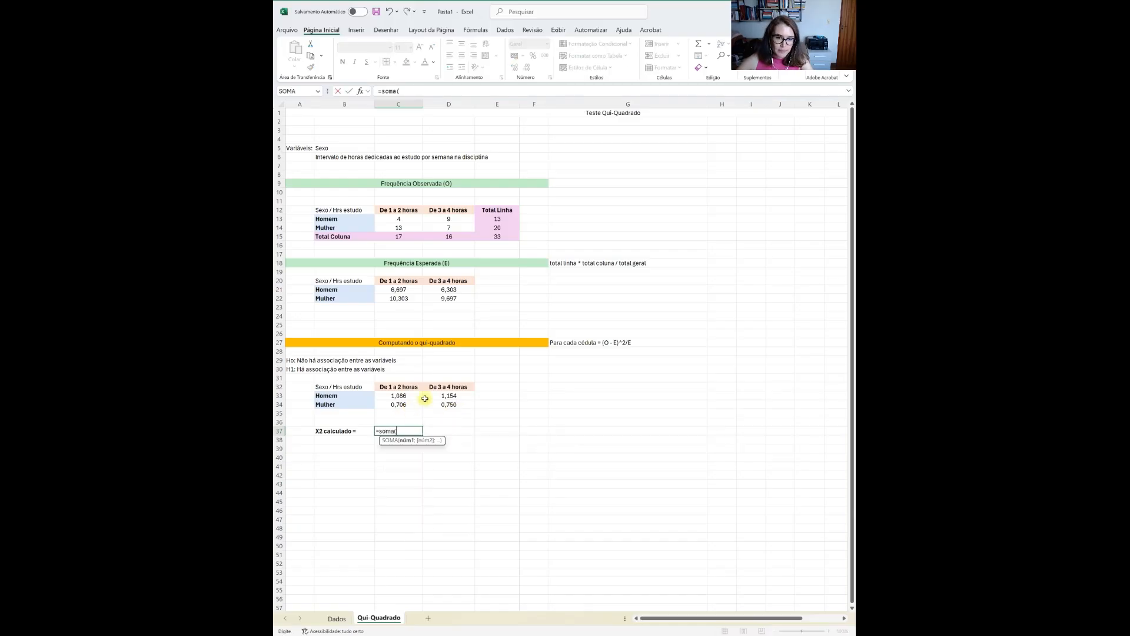
pyautogui.moveTo(405, 397); pyautogui.dragTo(449, 406)
pyautogui.press('Return')
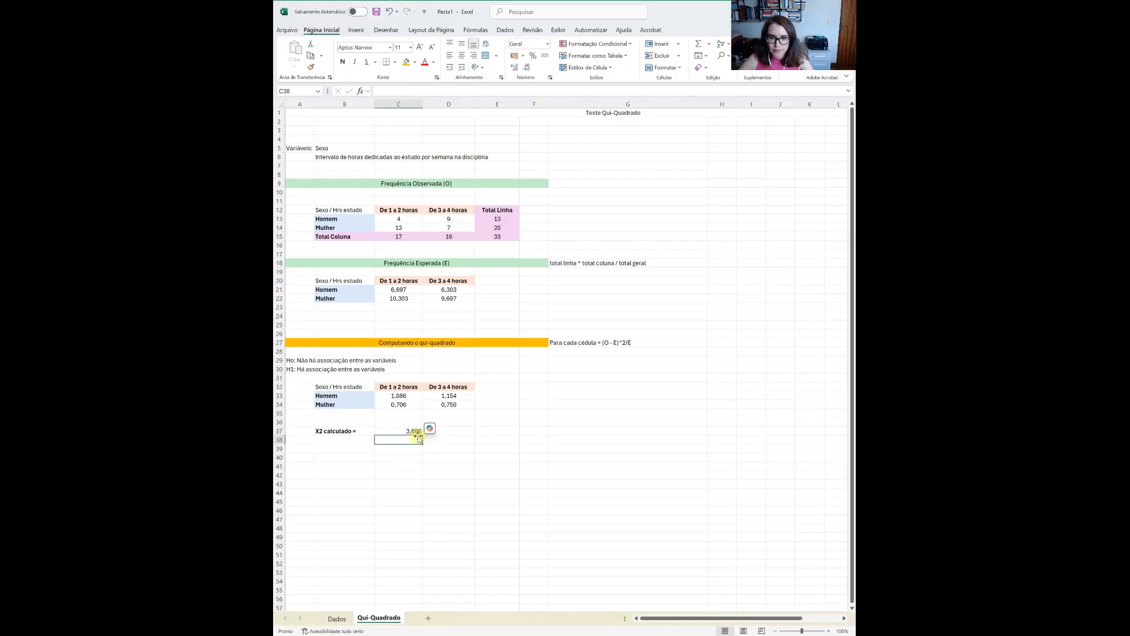
pyautogui.click(402, 407)
pyautogui.press('Down')
pyautogui.press('Down')
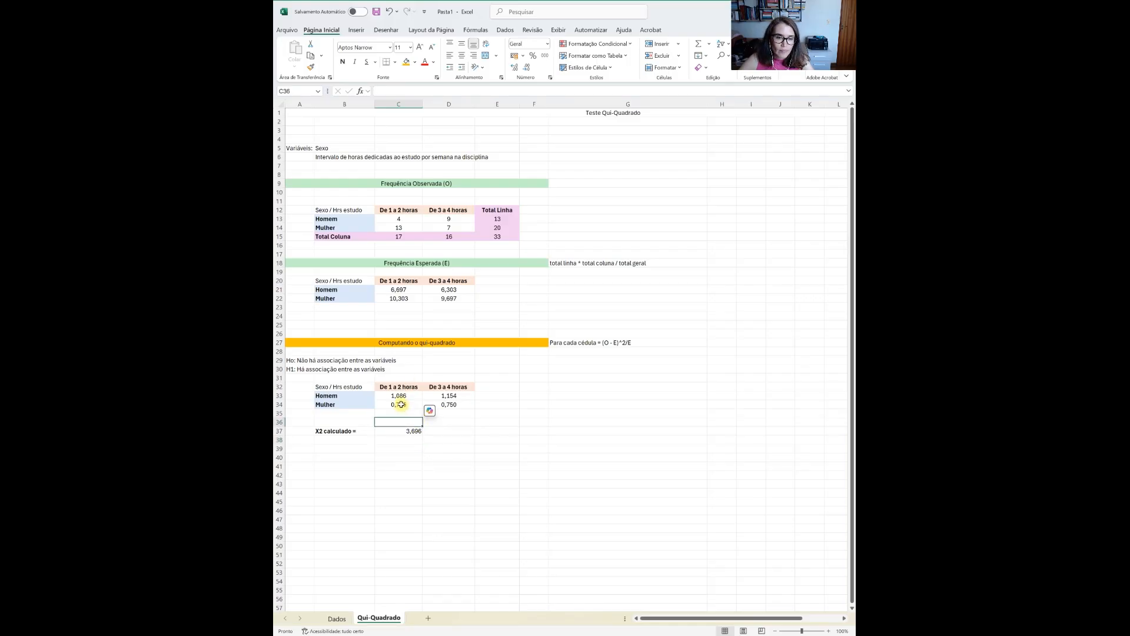
pyautogui.doubleClick(401, 406)
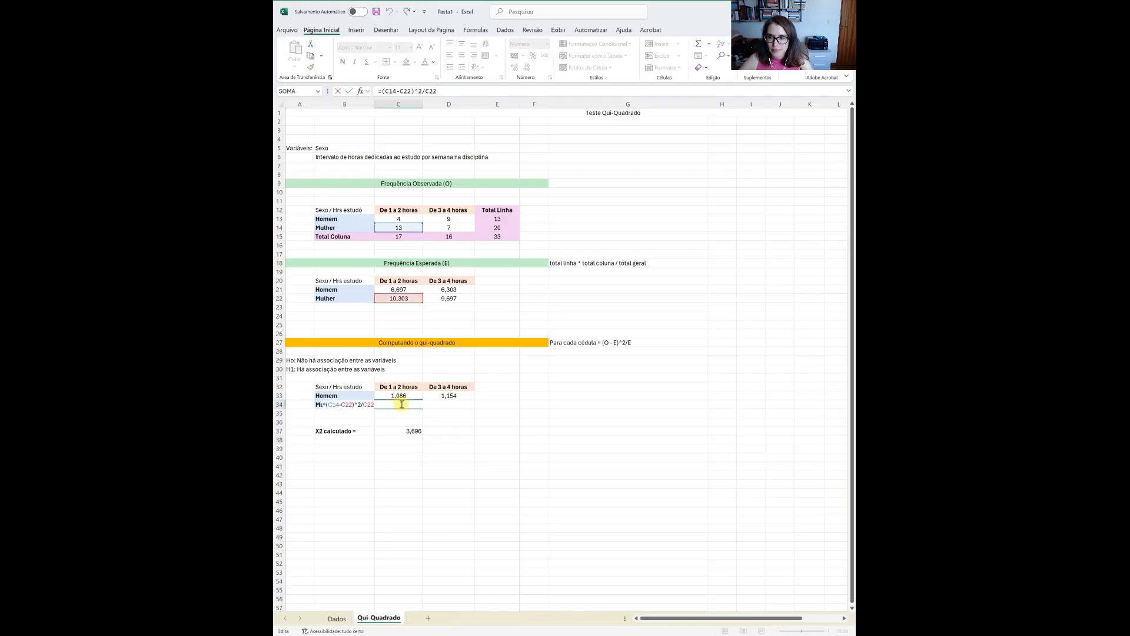
pyautogui.press('Escape')
pyautogui.click(433, 475)
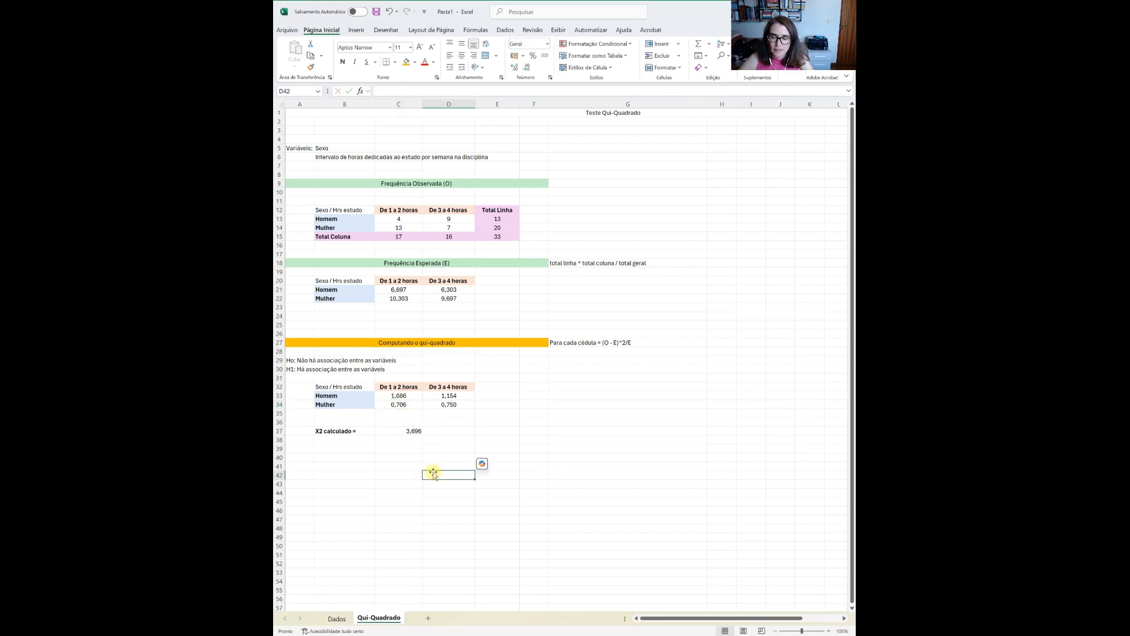
# - Enter the label "Nível de sign" in B38 and the value 0,05 in C38
pyautogui.doubleClick(356, 441)
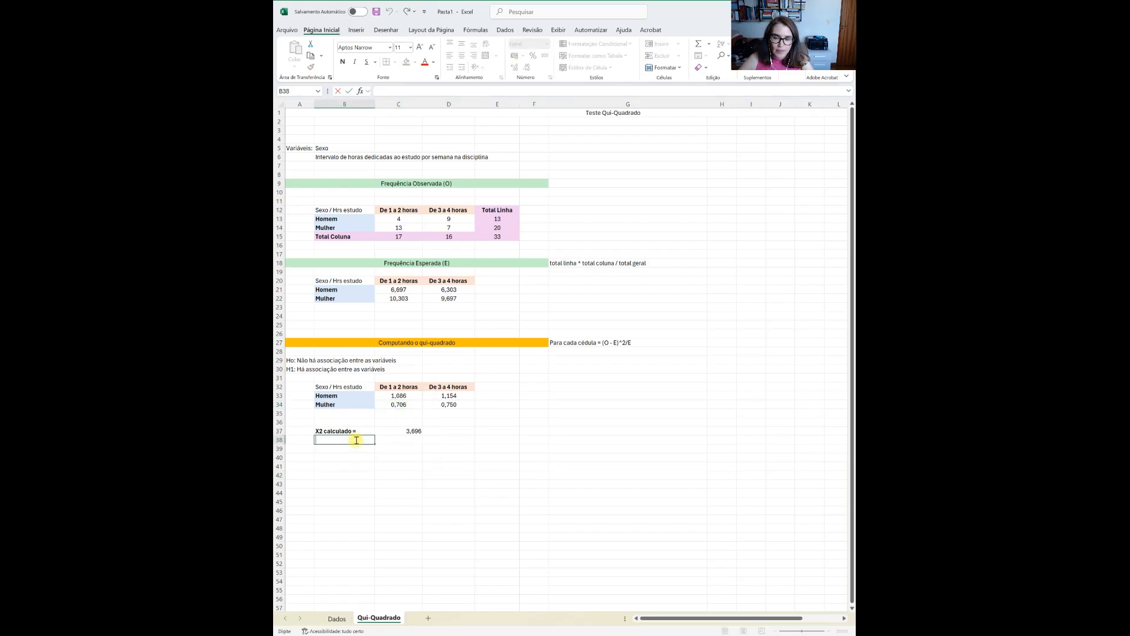
pyautogui.write('N')
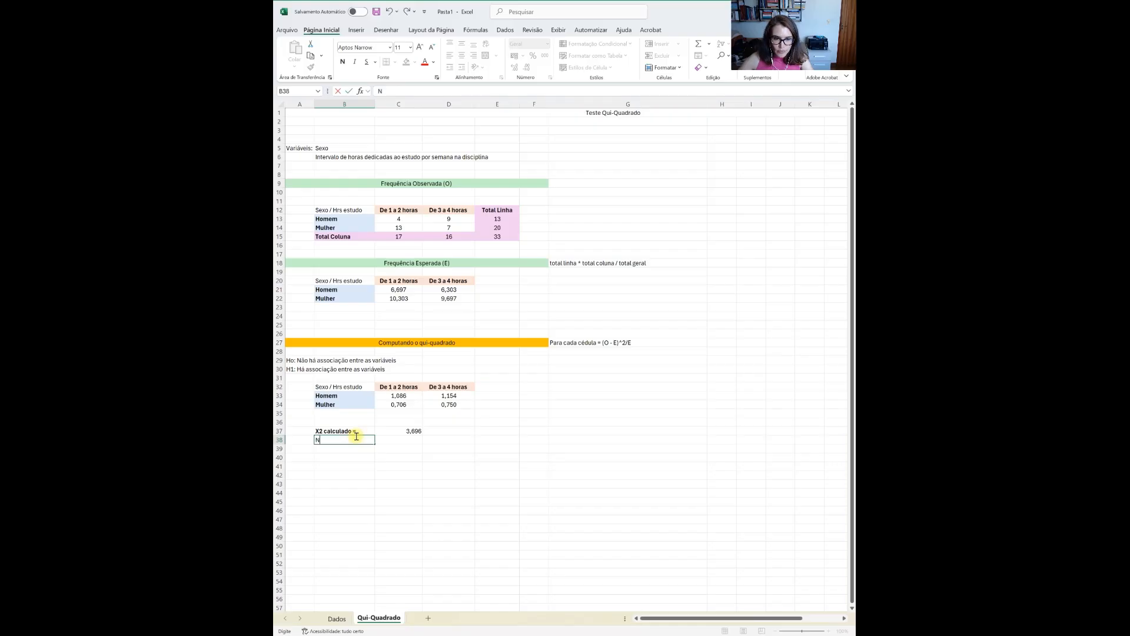
pyautogui.write('ível de sig')
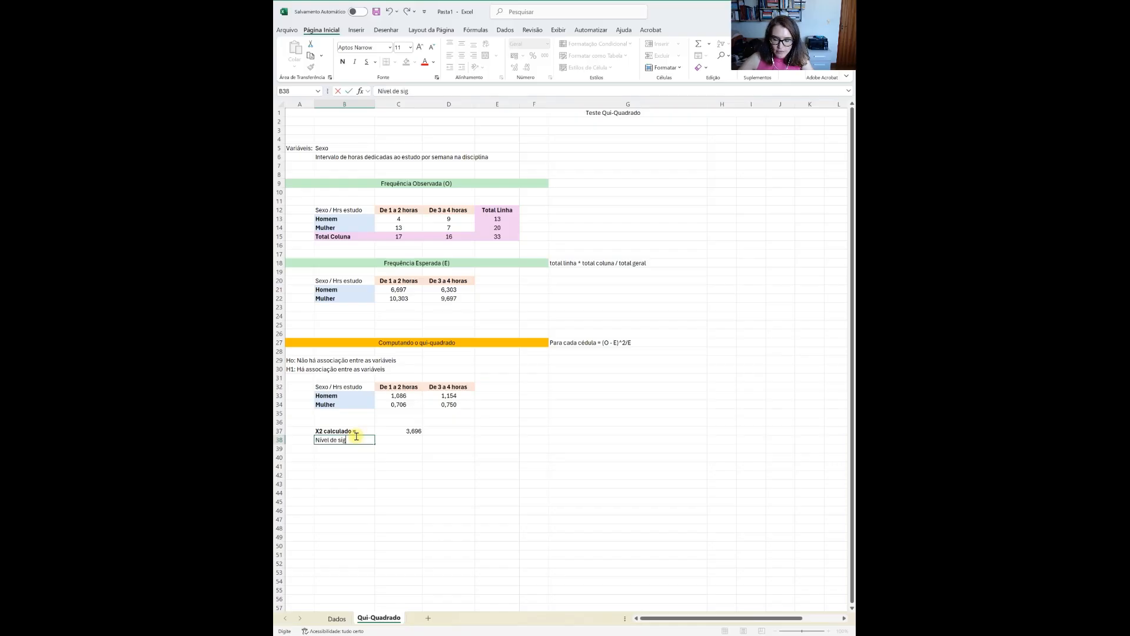
pyautogui.write('n')
pyautogui.press('Tab')
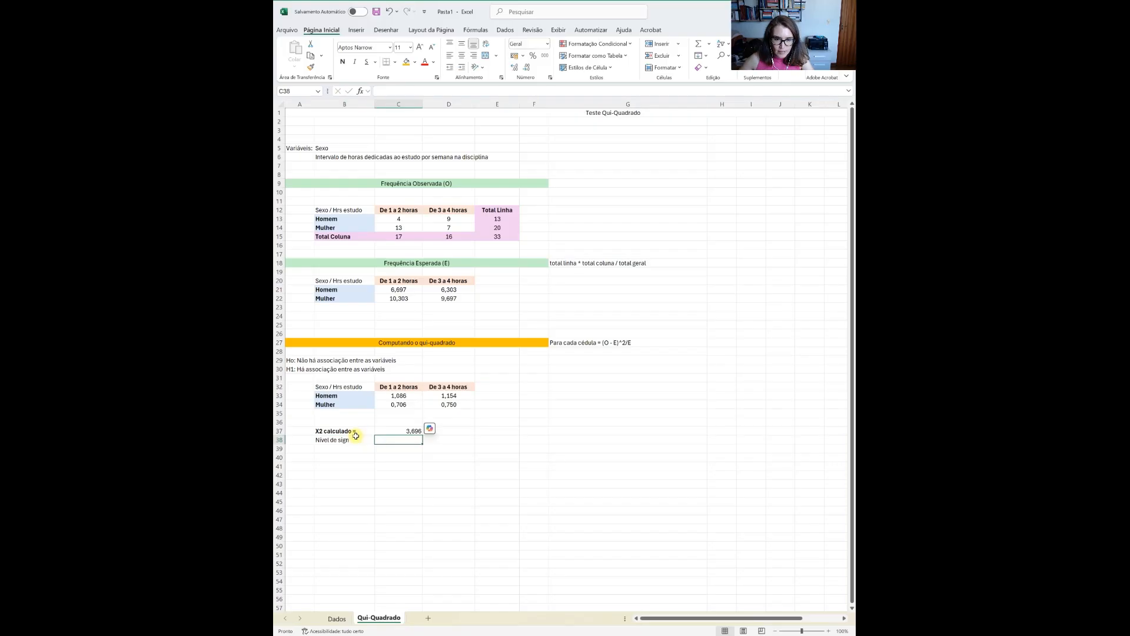
pyautogui.write('0')
pyautogui.press('Return')
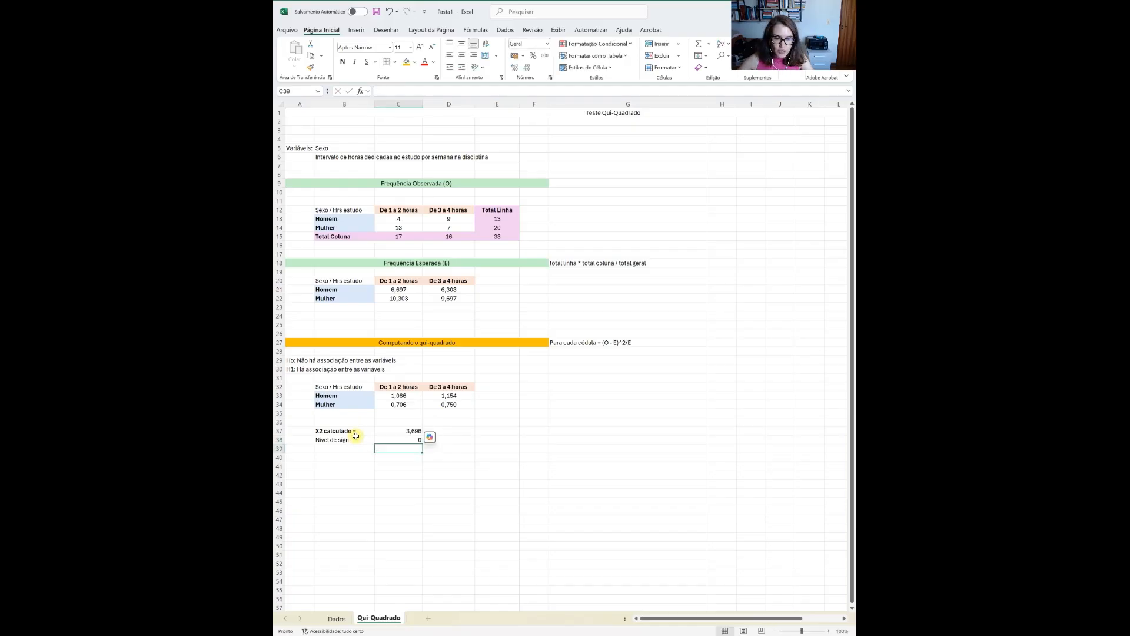
pyautogui.click(396, 441)
pyautogui.click(428, 89)
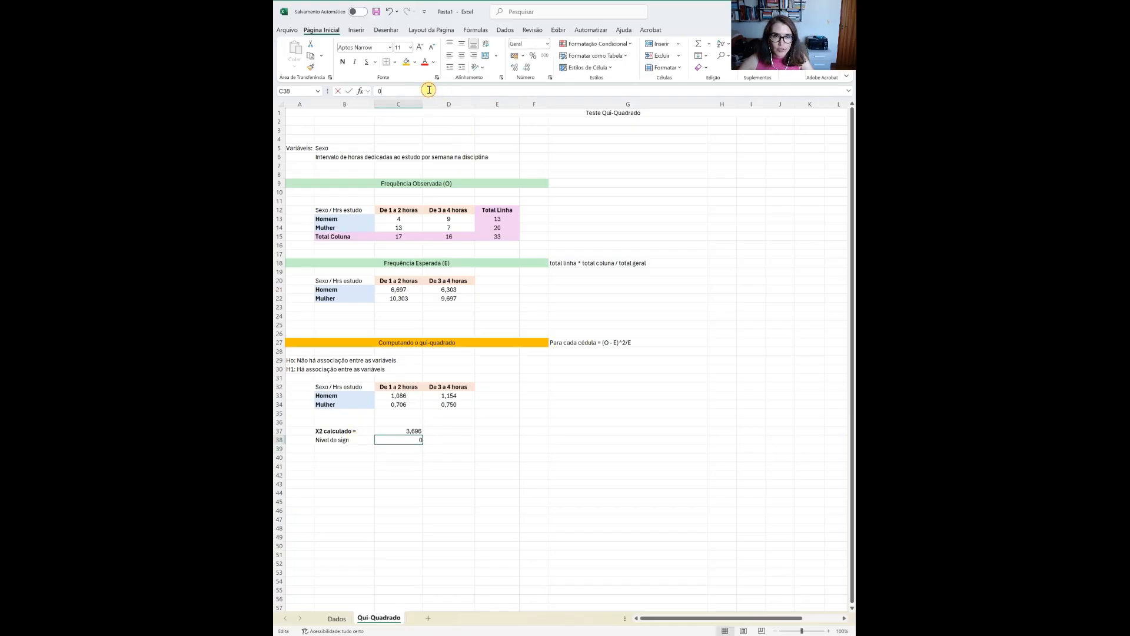
pyautogui.write(',05')
pyautogui.click(399, 124)
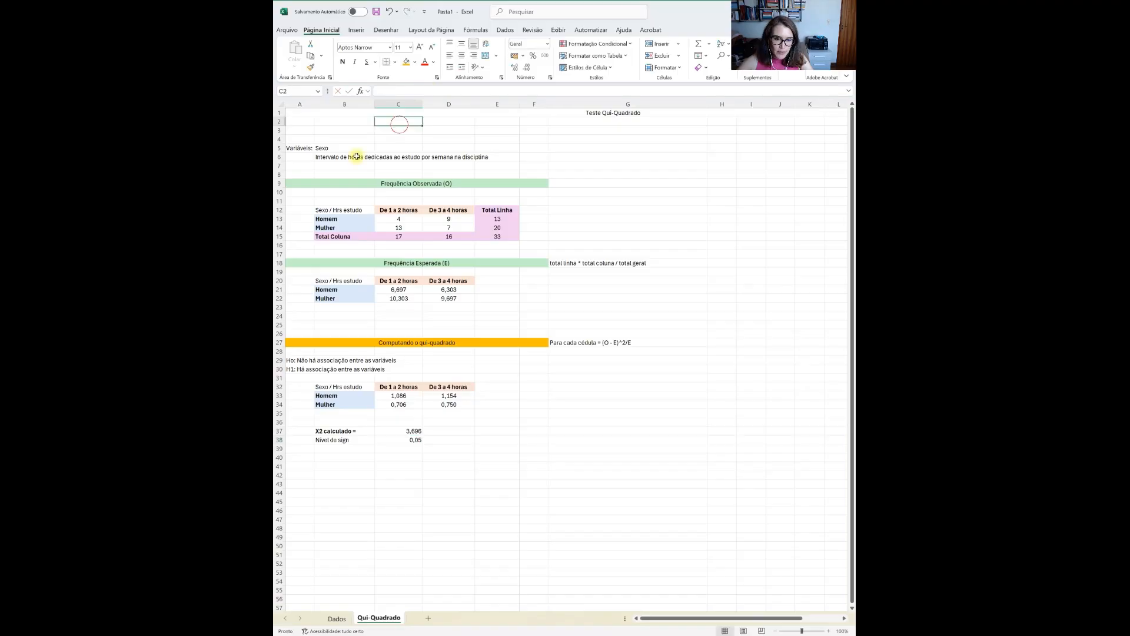
# - Make the significance level label in B38 bold
pyautogui.click(347, 441)
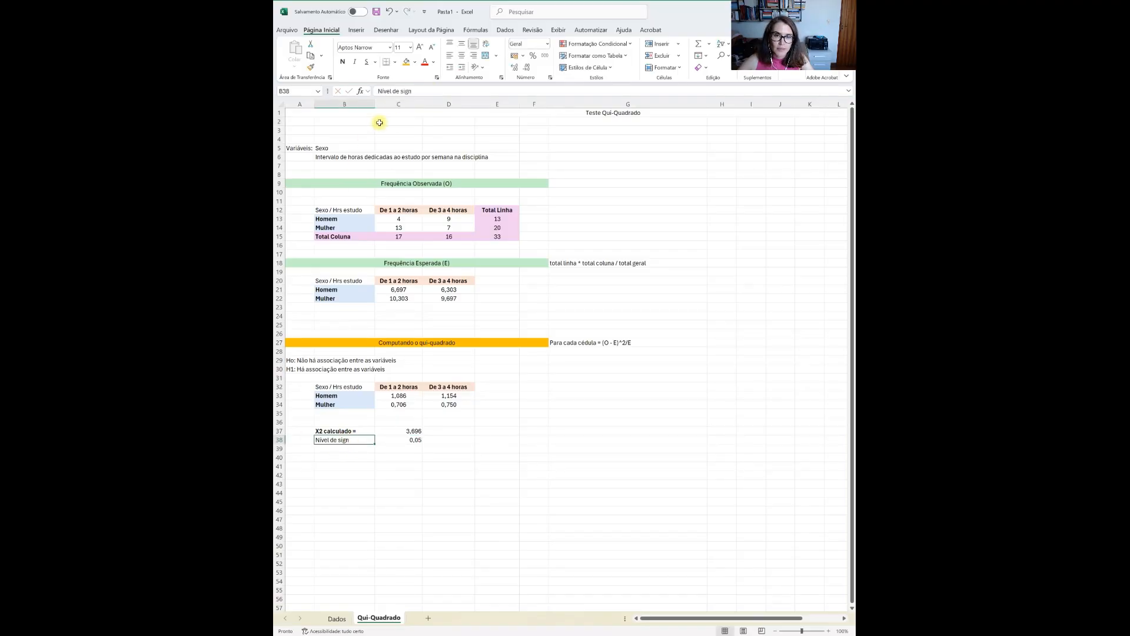
pyautogui.click(342, 62)
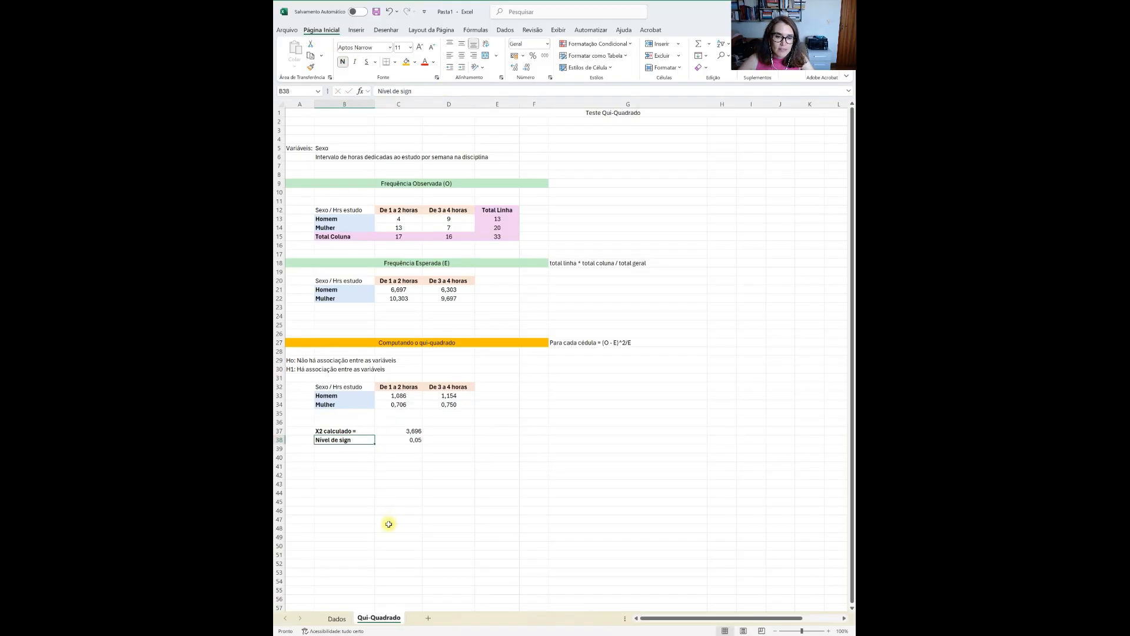
pyautogui.click(333, 450)
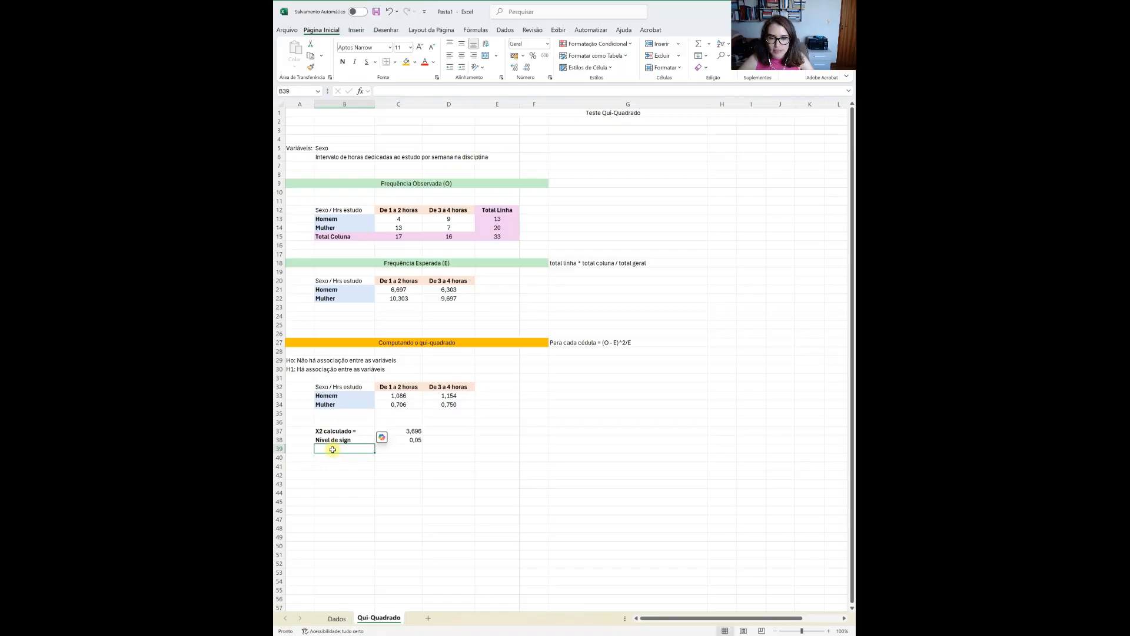
# - Enter the label "grau de liberdade" in B39, below the significance level label
pyautogui.write('grad')
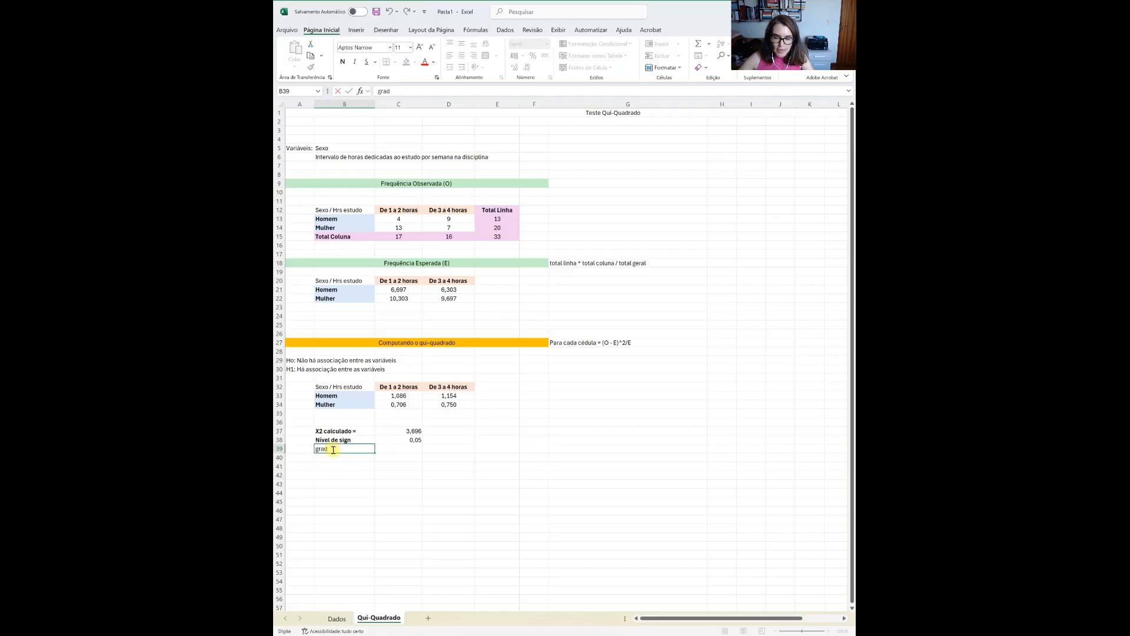
pyautogui.press('BackSpace')
pyautogui.write('u de liverd')
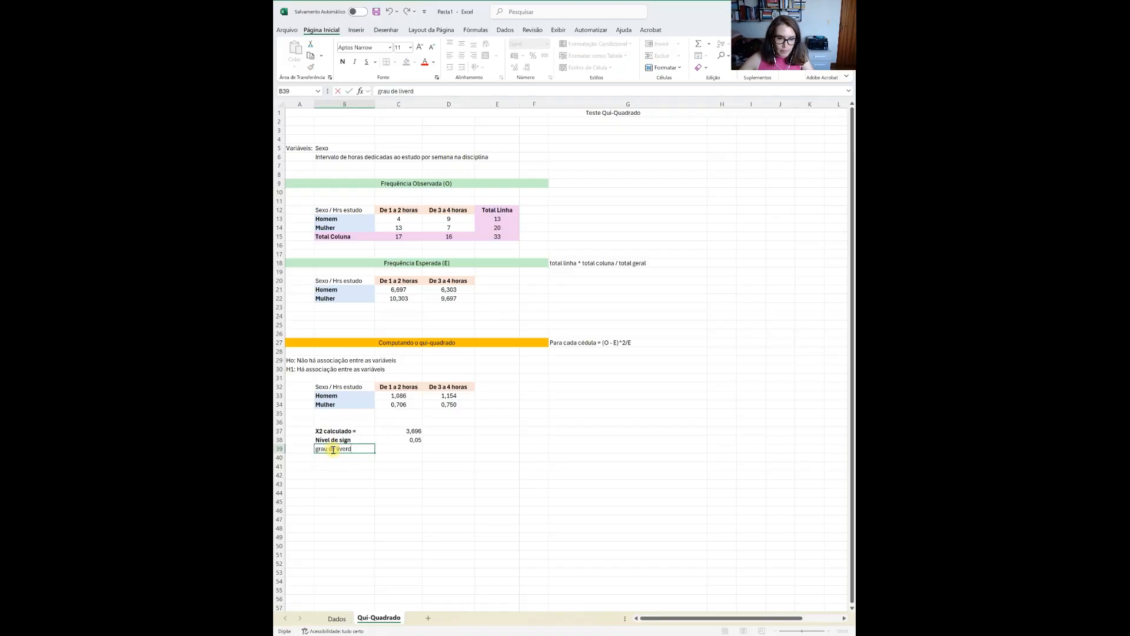
pyautogui.press('BackSpace')
pyautogui.press('BackSpace')
pyautogui.press('BackSpace')
pyautogui.press('BackSpace')
pyautogui.write('berdade')
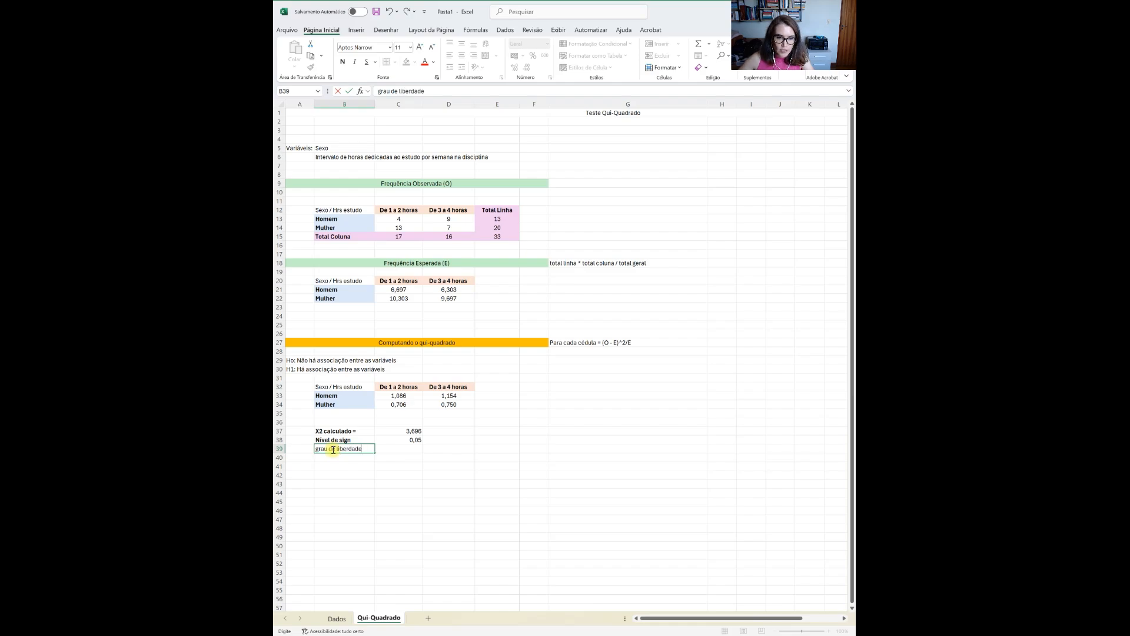
# - Write the note "gdl = (número de linhas -1)*(número de colunas-1)" in G39
pyautogui.click(556, 449)
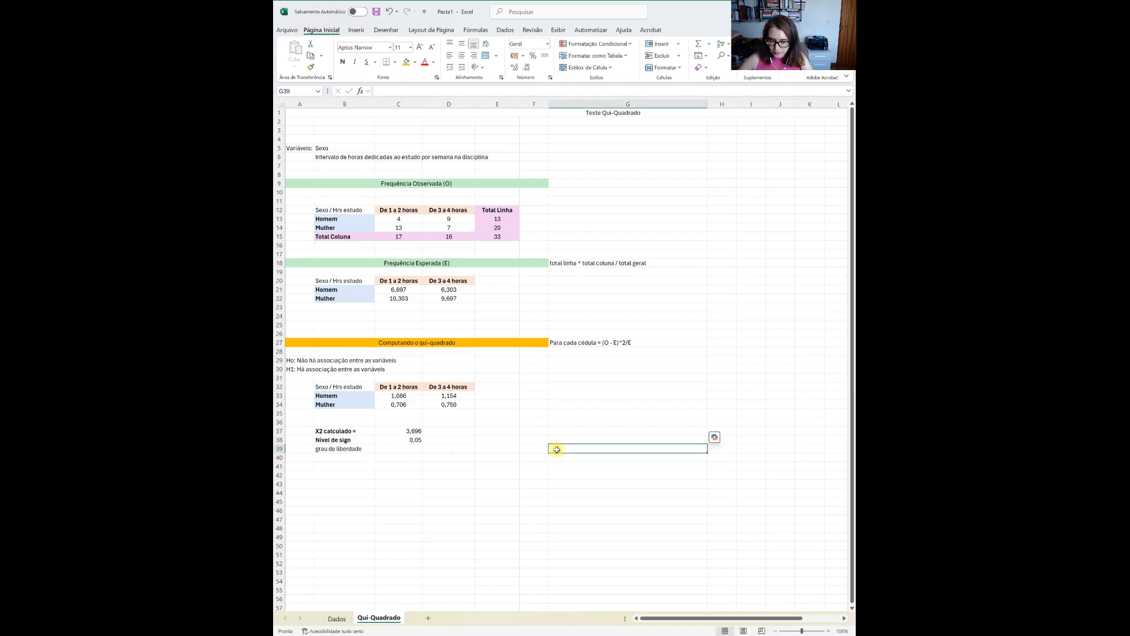
pyautogui.write('gdl')
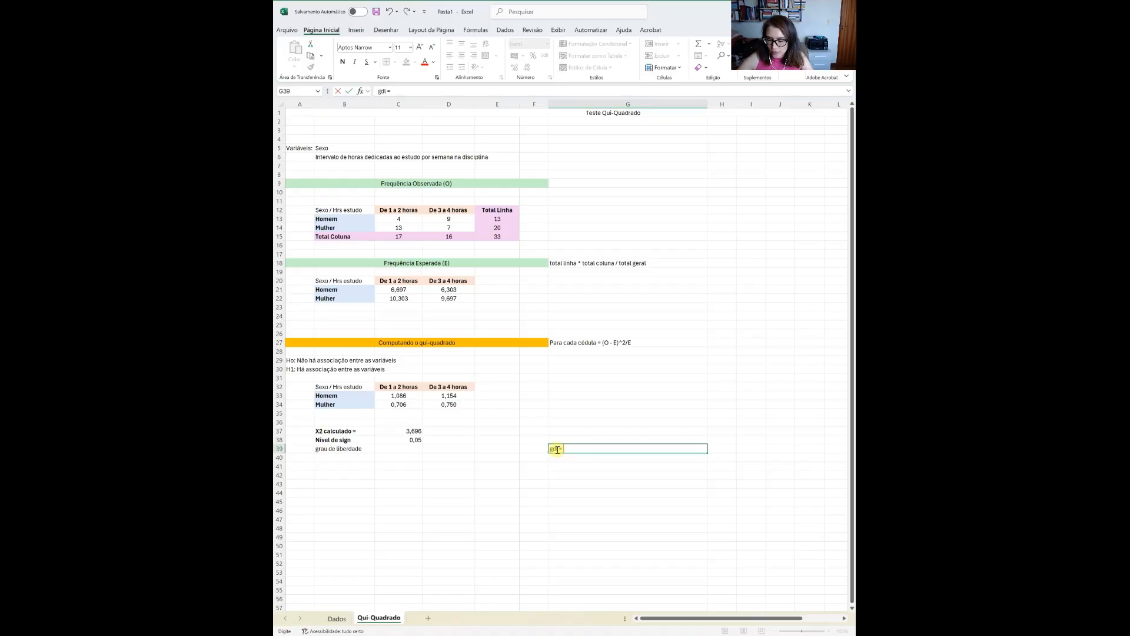
pyautogui.write(' = (nivel')
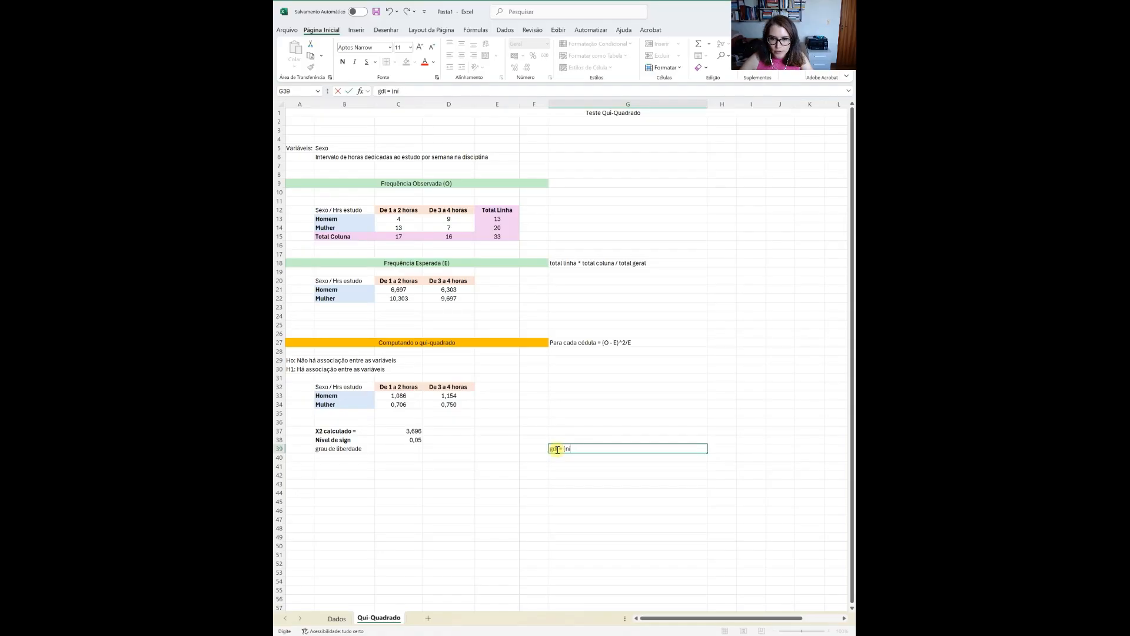
pyautogui.write('úmero de linhas')
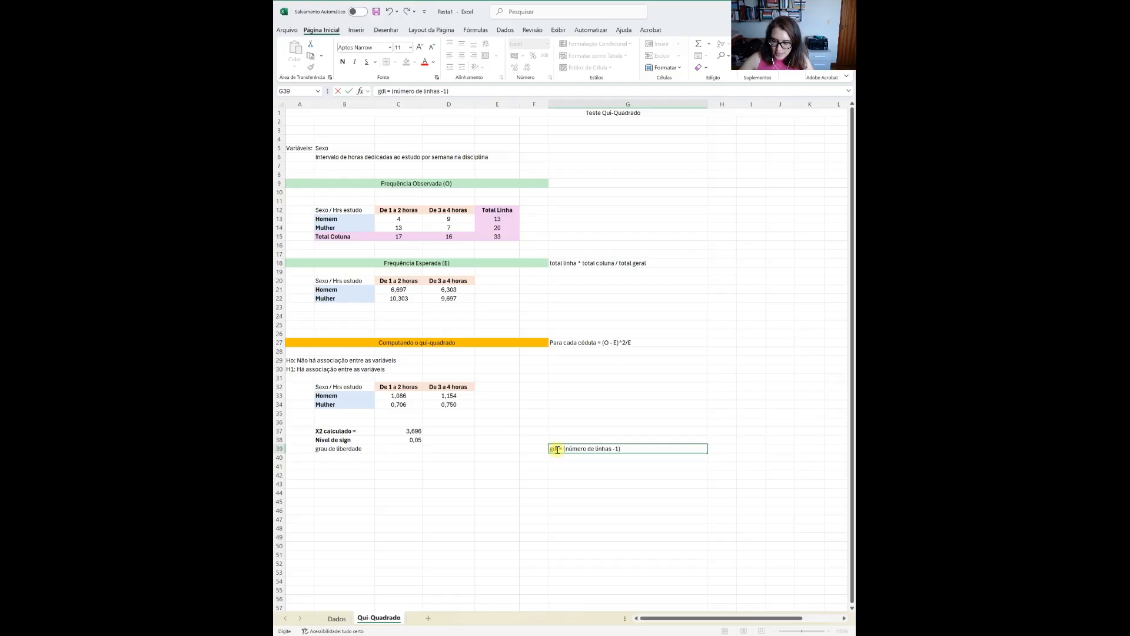
pyautogui.write('-1)*(número de colunas-1')
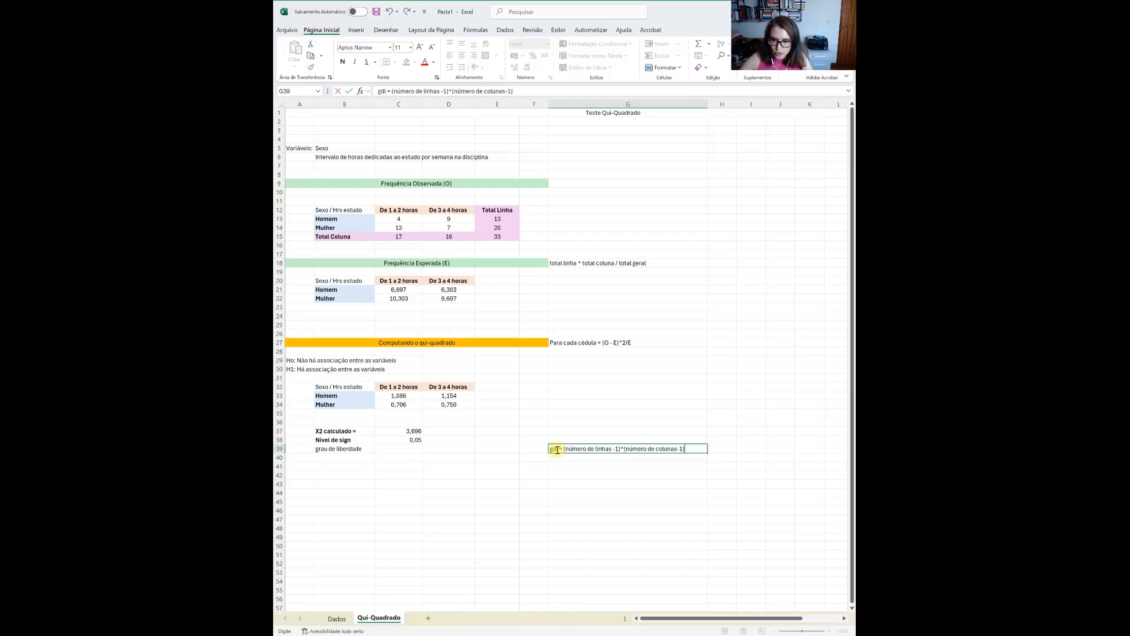
pyautogui.press('Return')
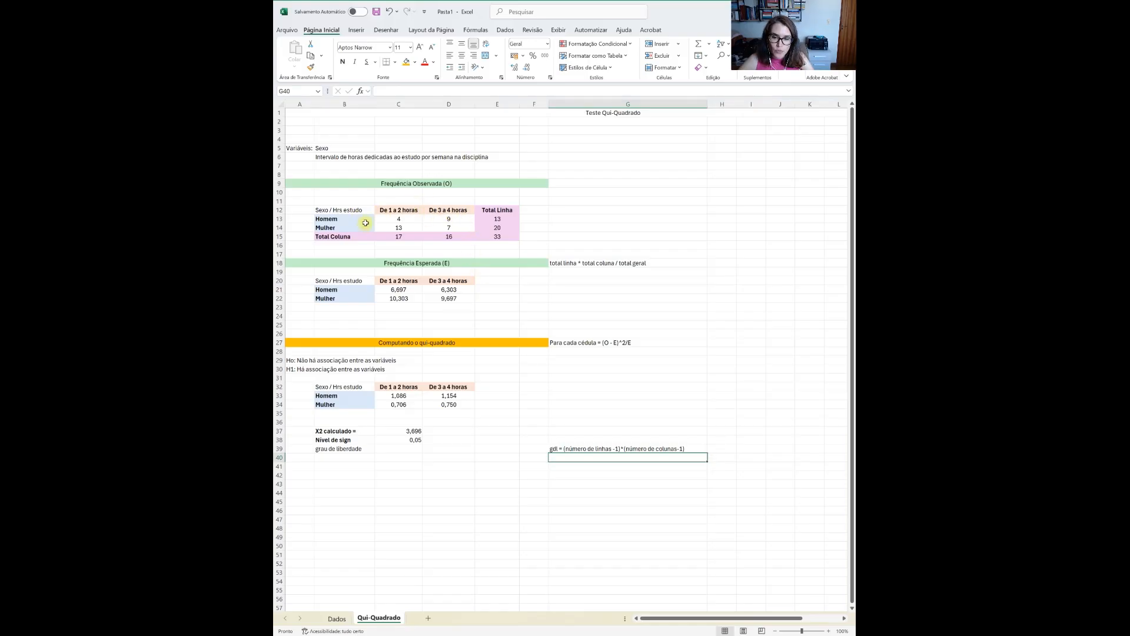
# - Enter 1 as the degrees of freedom in C39 and make the label in B39 bold
pyautogui.click(378, 449)
pyautogui.write('1')
pyautogui.click(353, 449)
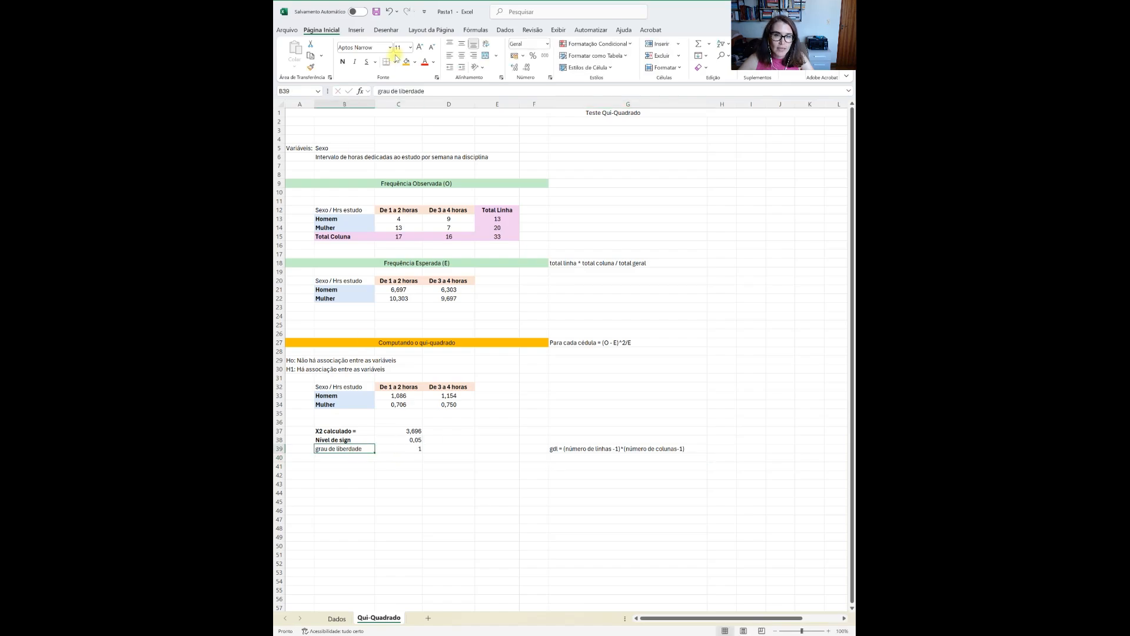
pyautogui.click(343, 63)
# - Enter the label "X2 tabelado =" in B41
pyautogui.click(322, 465)
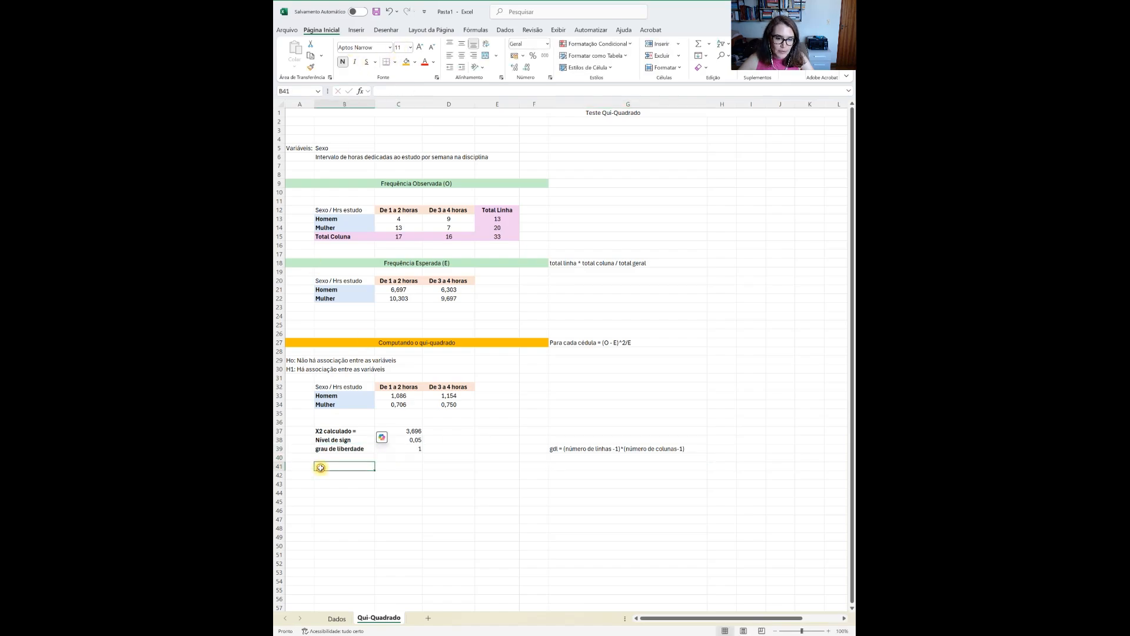
pyautogui.write('X')
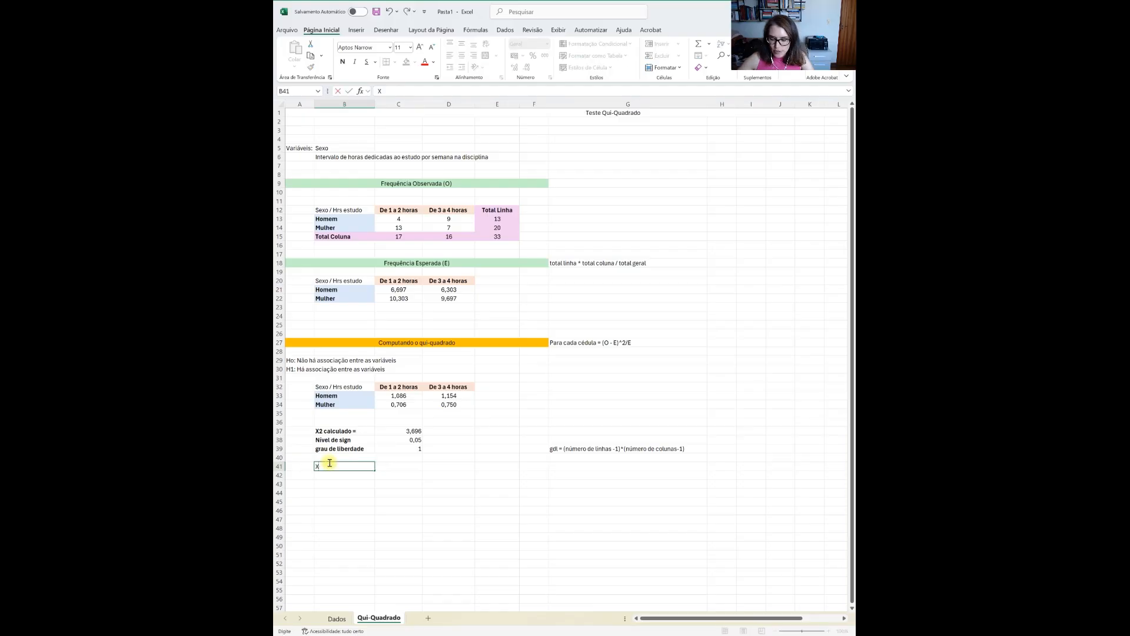
pyautogui.write('2')
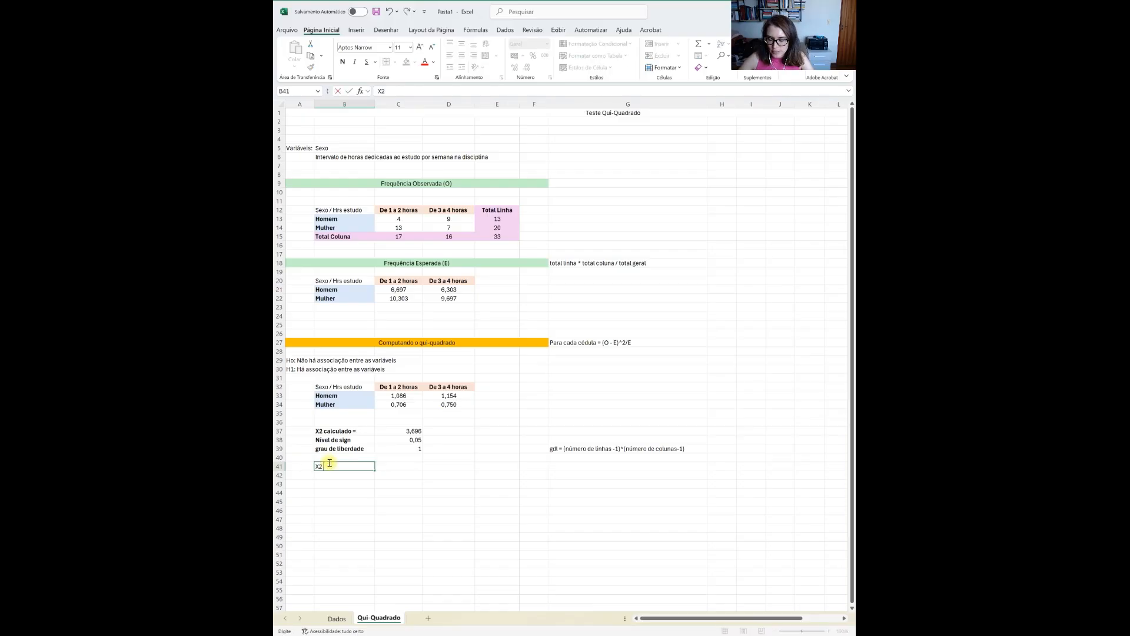
pyautogui.write(' tabelado =')
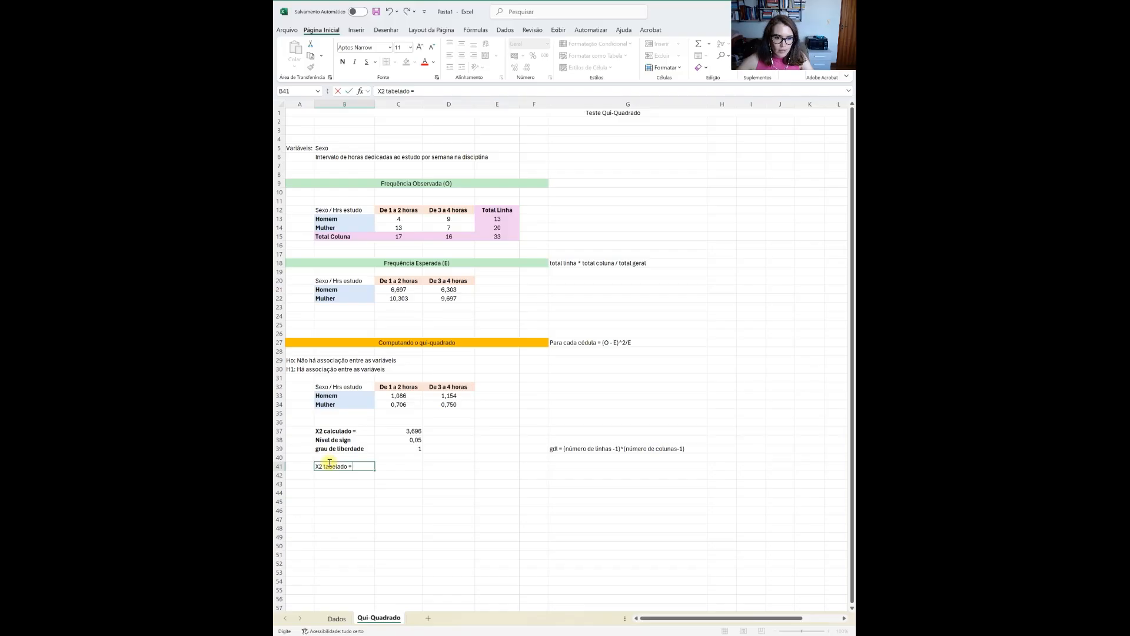
pyautogui.click(389, 484)
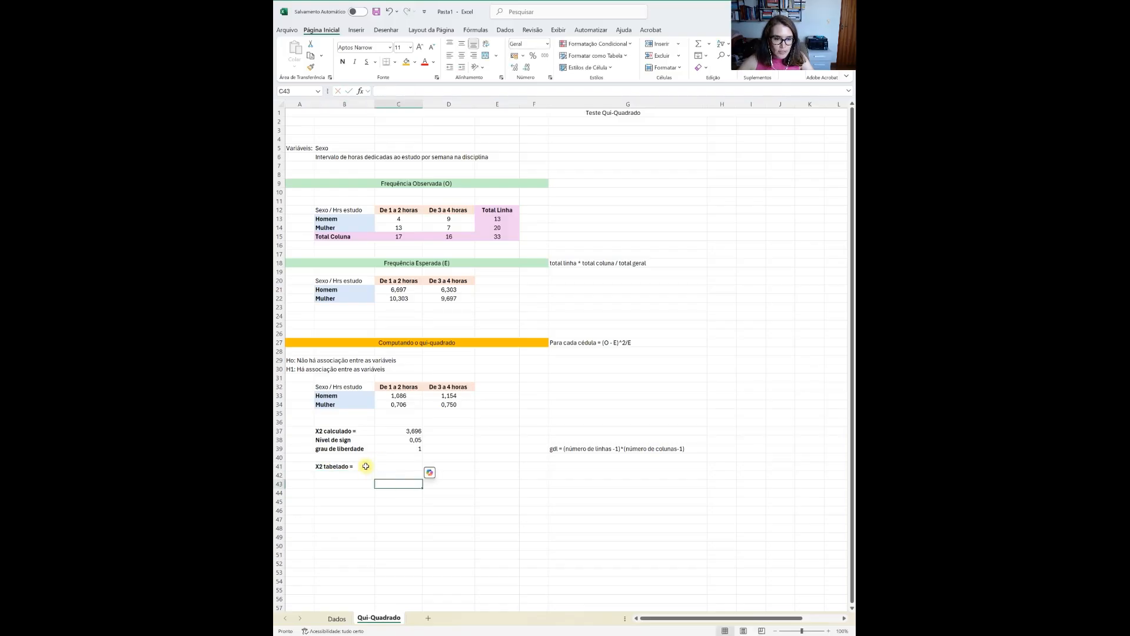
# - Calculate the tabulated chi-square in C41 with =INV.QUIQUA.CD(C38;C39), using the significance level and degrees of freedom
pyautogui.click(396, 467)
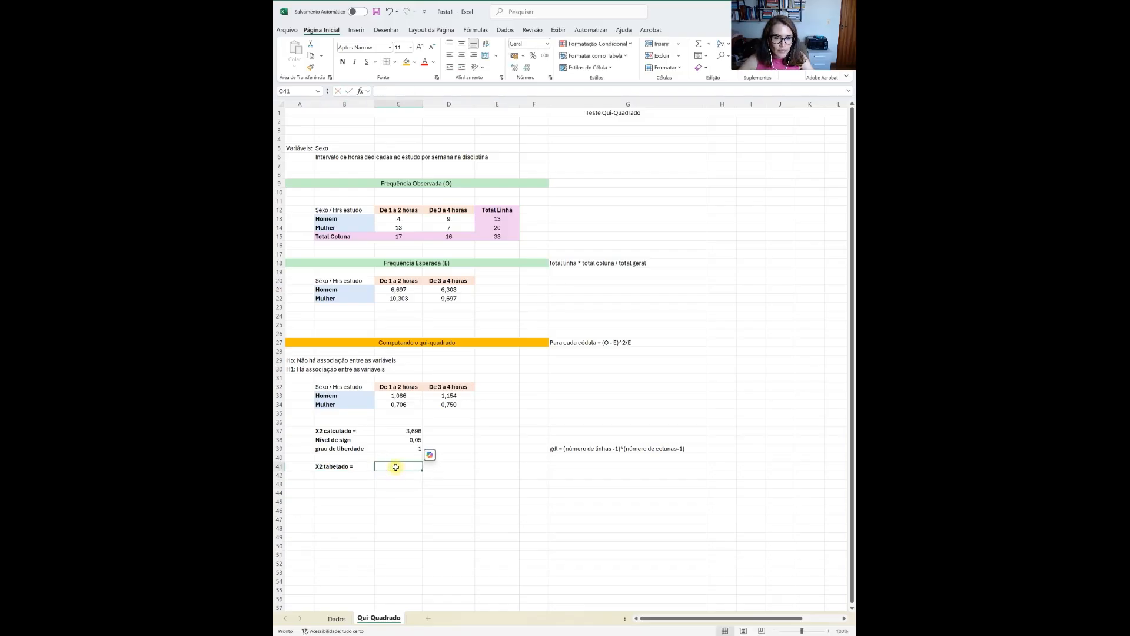
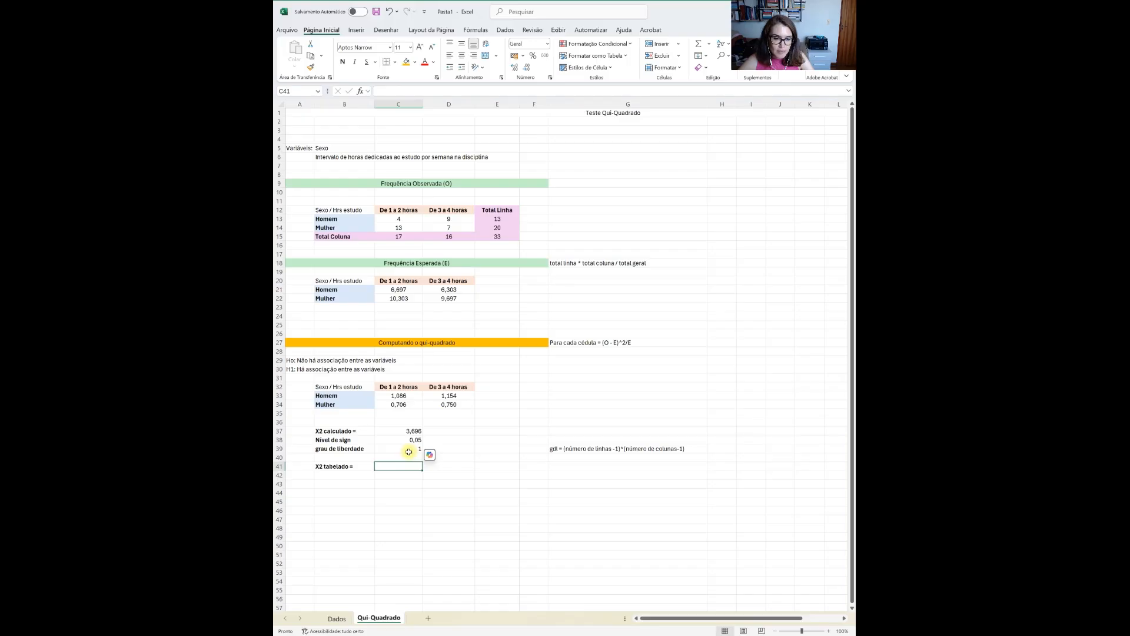
pyautogui.press('Down')
pyautogui.press('Down')
pyautogui.click(380, 467)
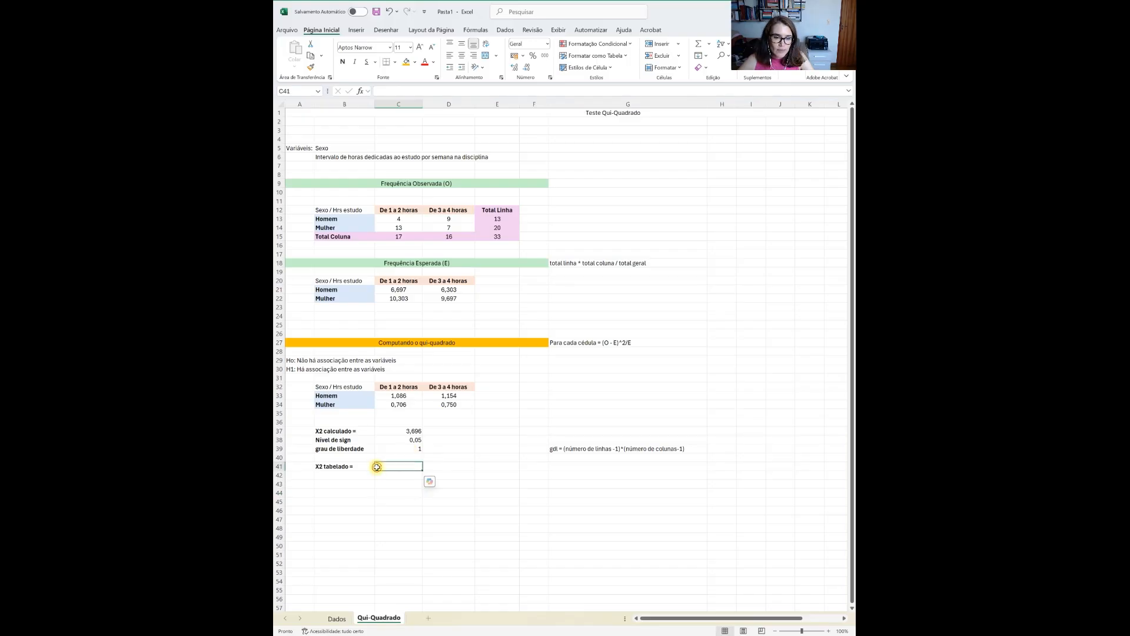
pyautogui.doubleClick(381, 467)
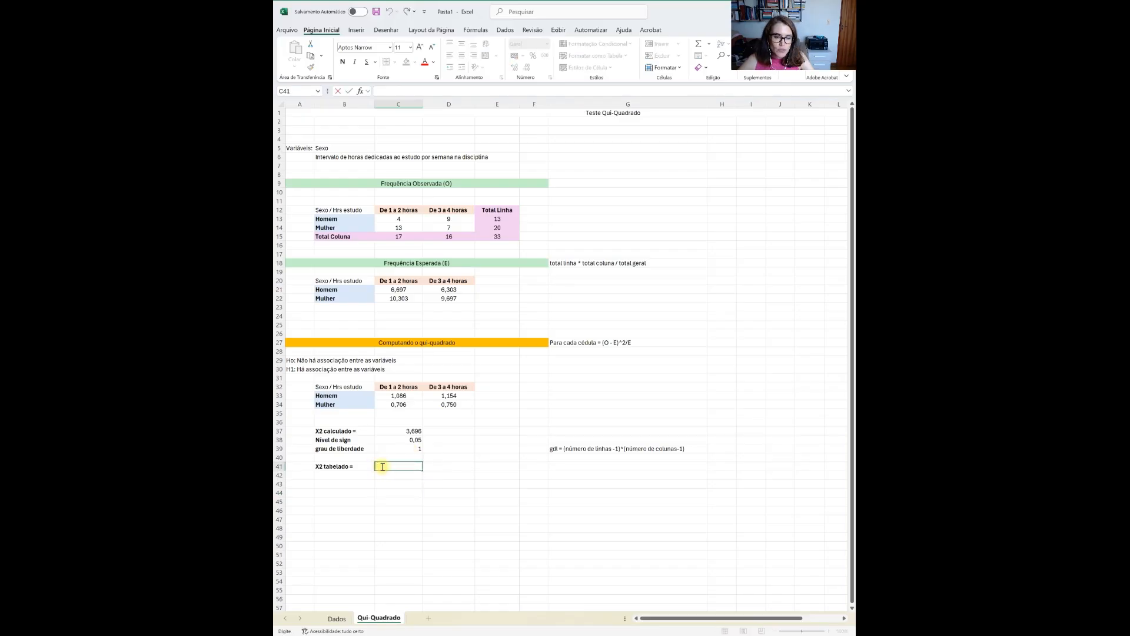
pyautogui.write('=')
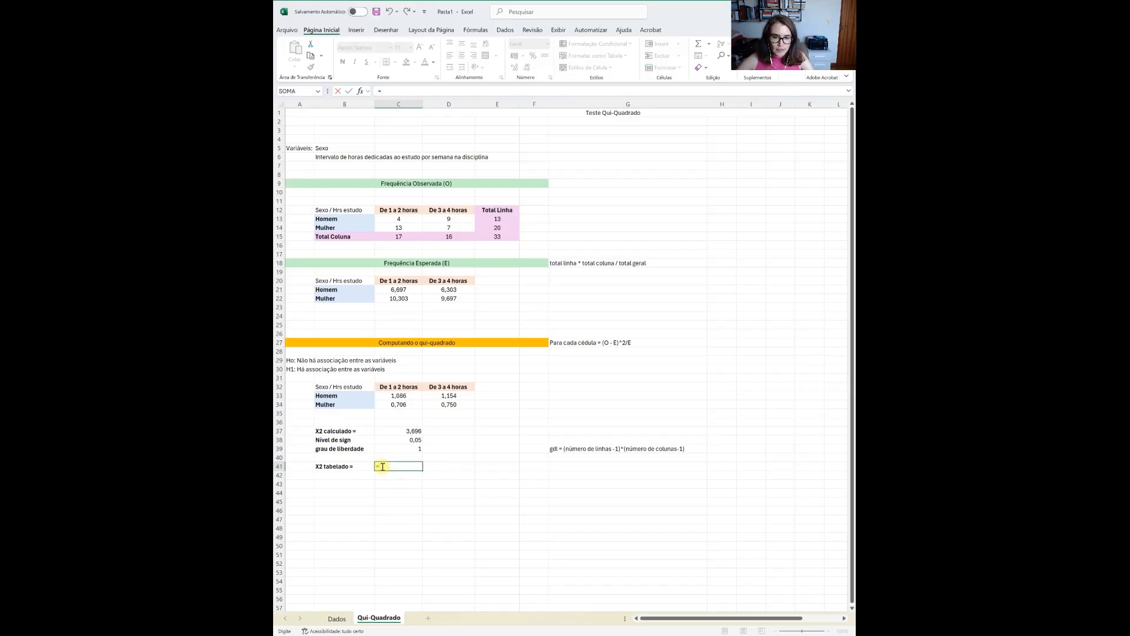
pyautogui.write('inv')
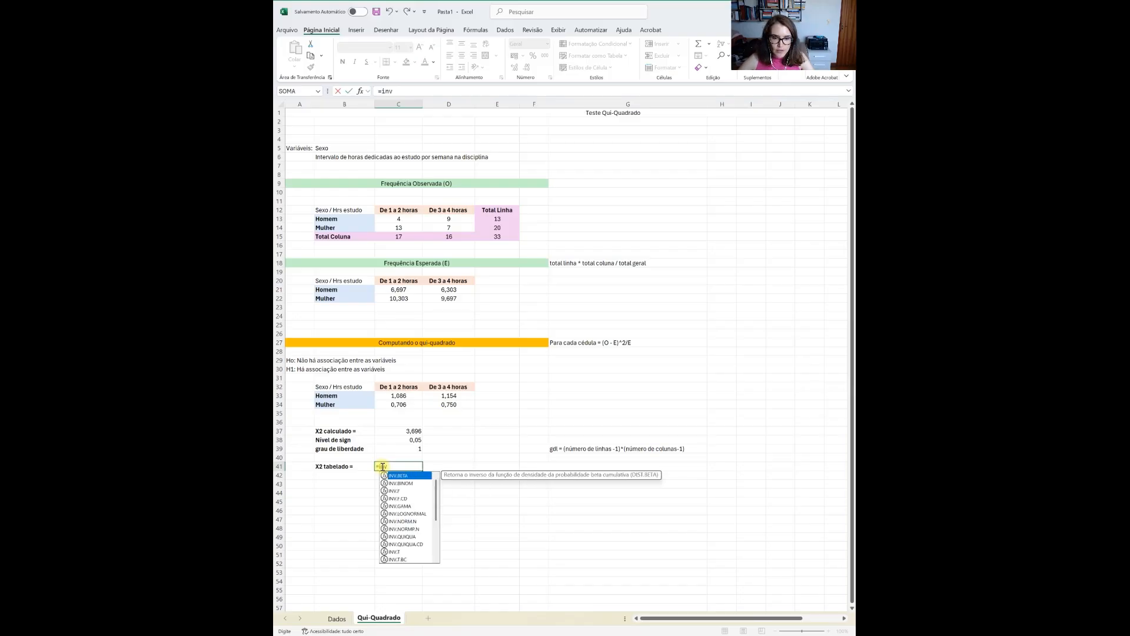
pyautogui.write('.qui')
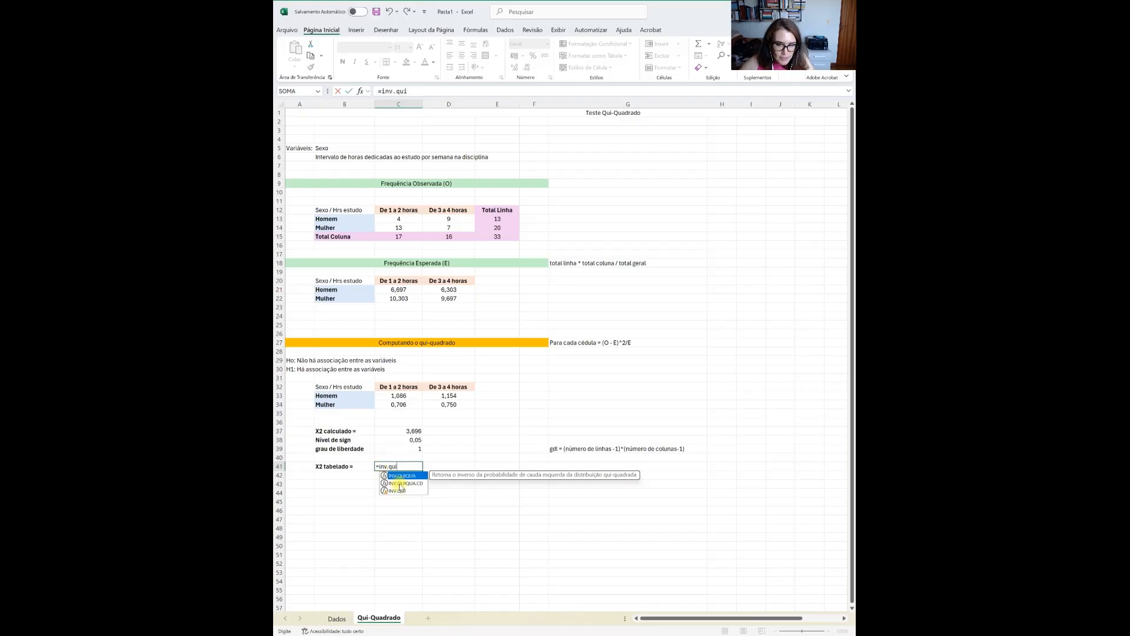
pyautogui.click(400, 483)
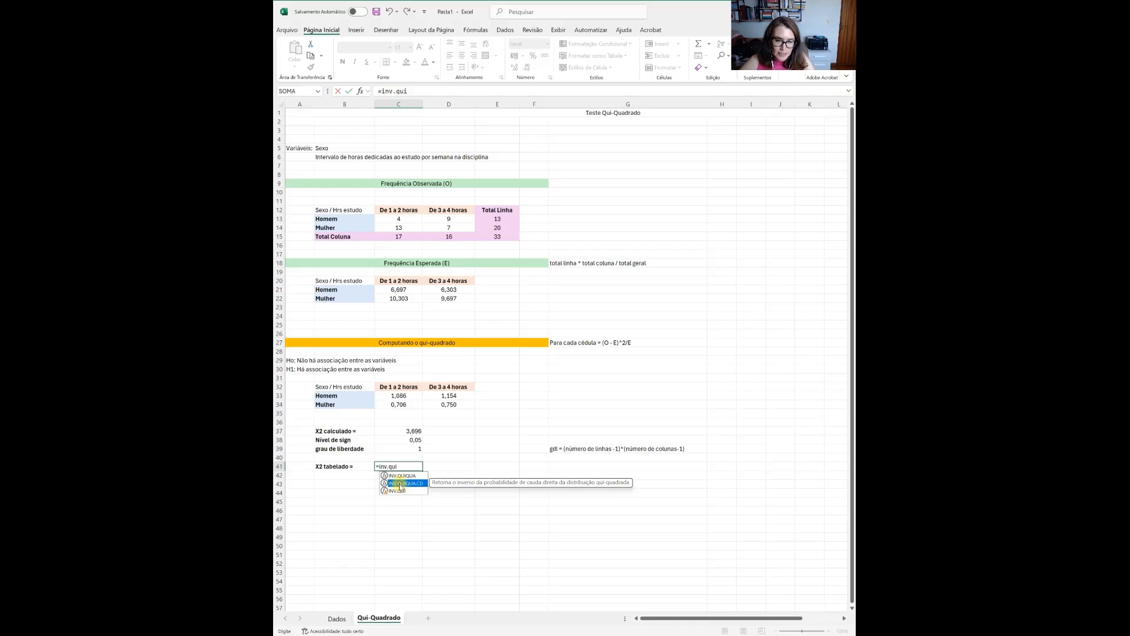
pyautogui.doubleClick(400, 484)
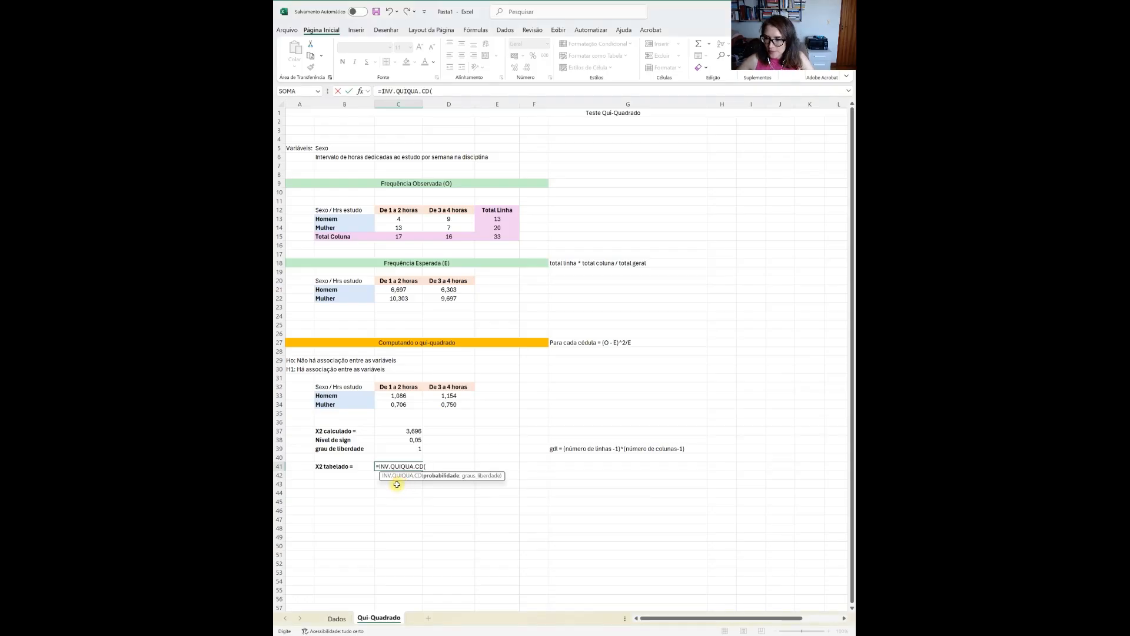
pyautogui.click(406, 441)
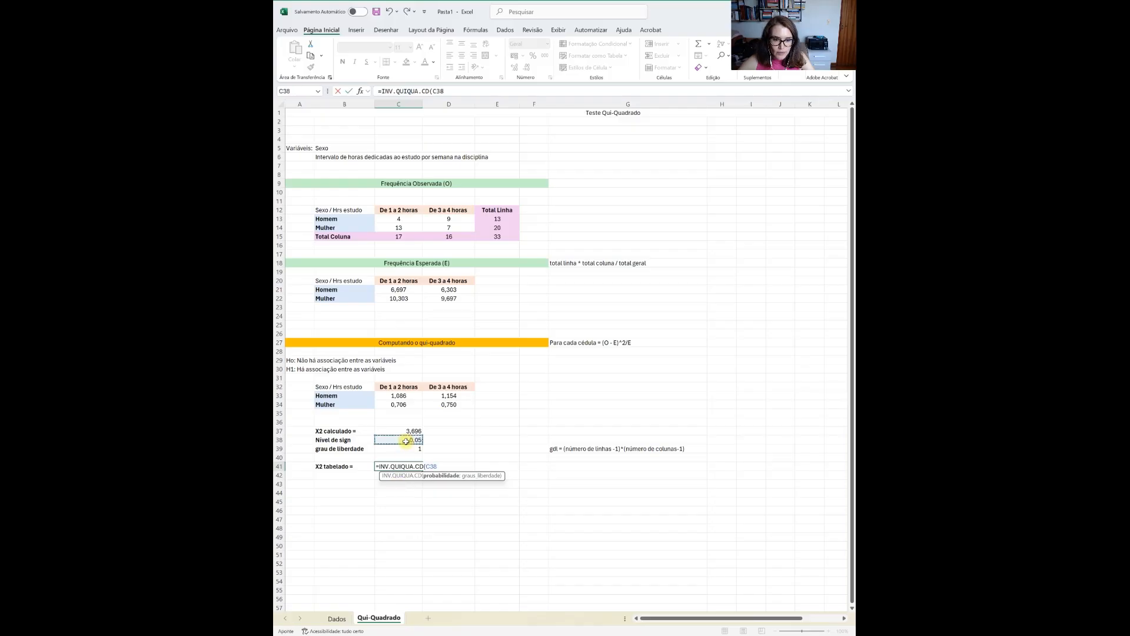
pyautogui.write(';')
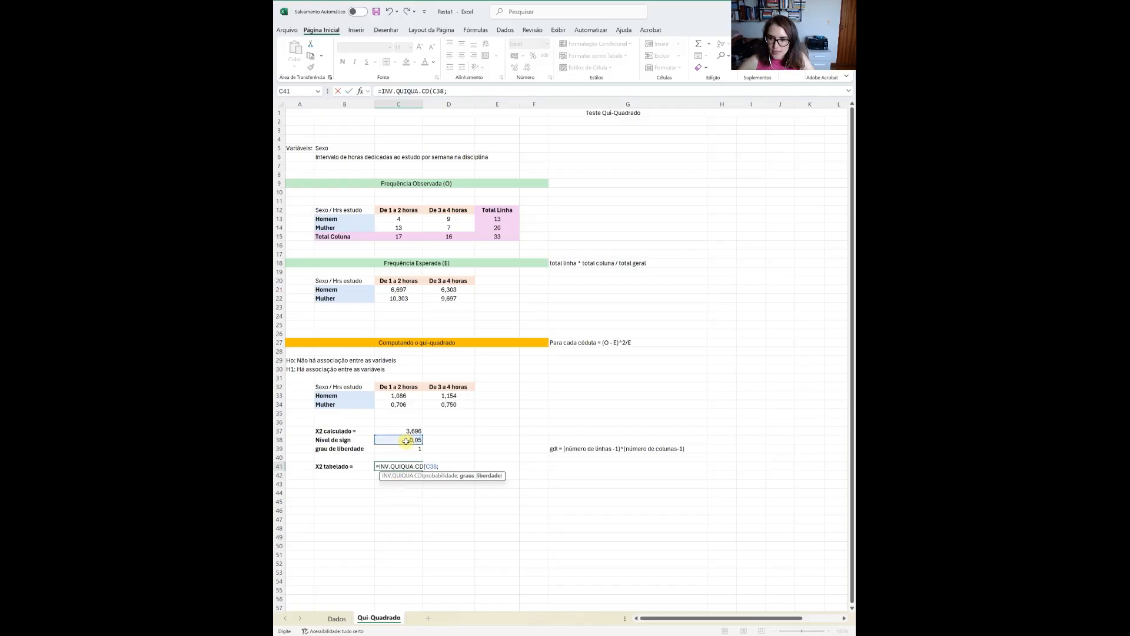
pyautogui.click(402, 449)
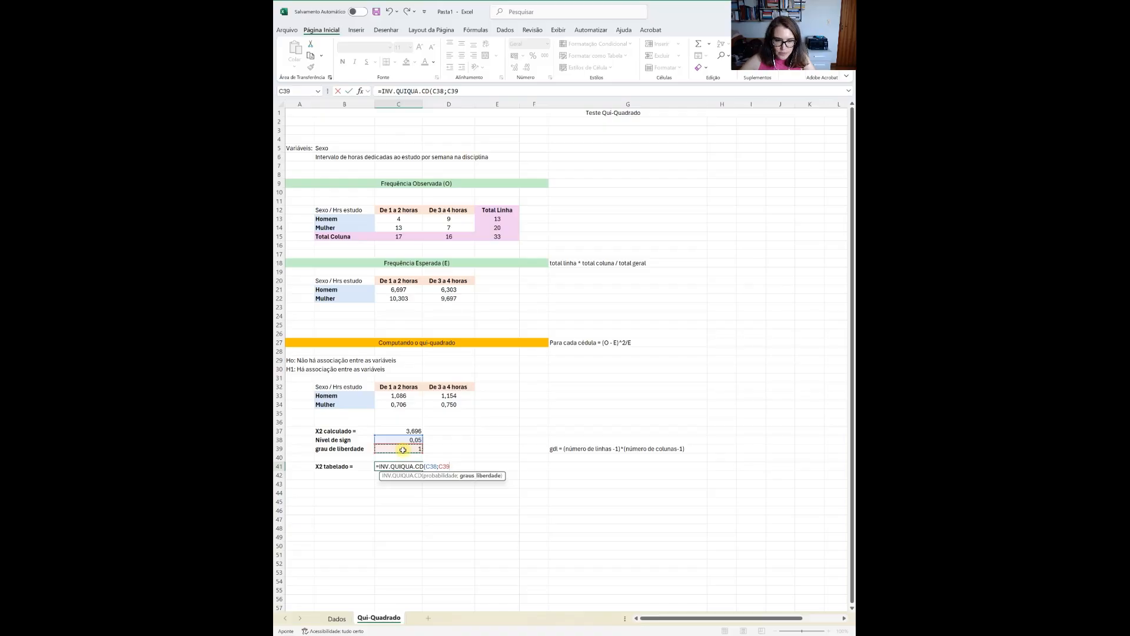
pyautogui.write(')')
pyautogui.press('Return')
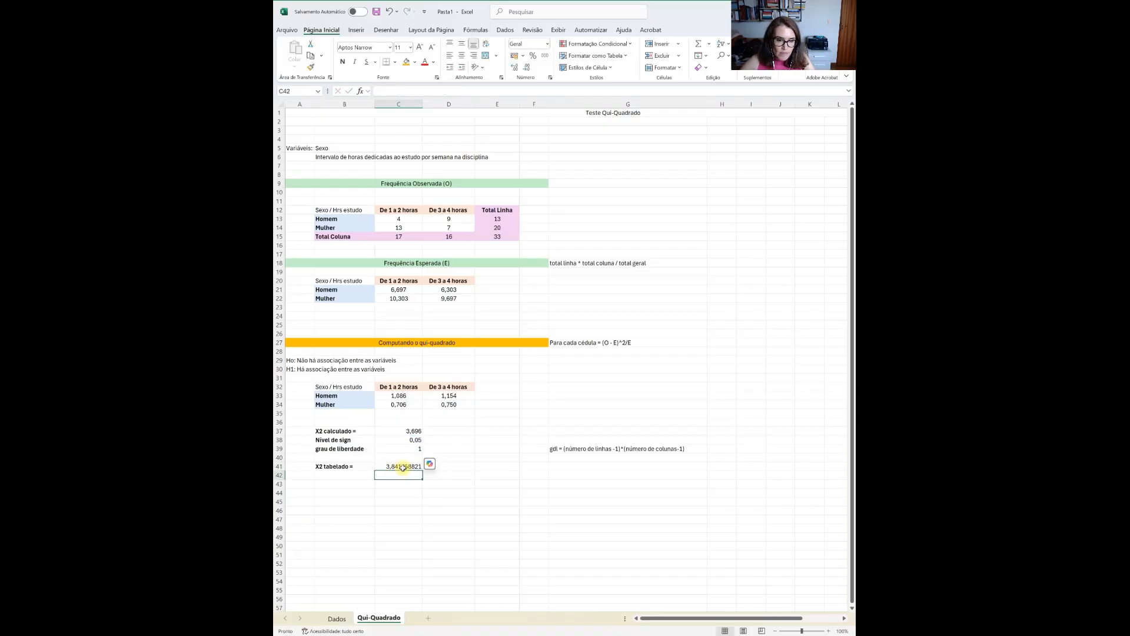
pyautogui.click(403, 466)
# - Write the decision rule "se x2 calculado <= x2 tabelado => não rejeita Ho" in B43
pyautogui.click(366, 476)
pyautogui.click(363, 485)
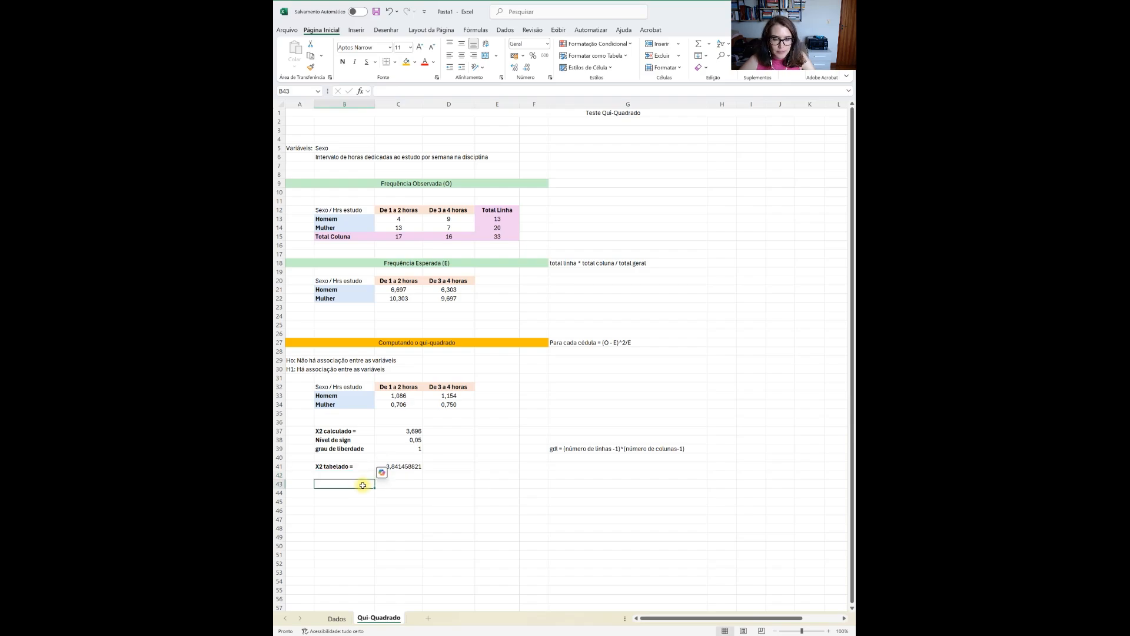
pyautogui.write('se x2')
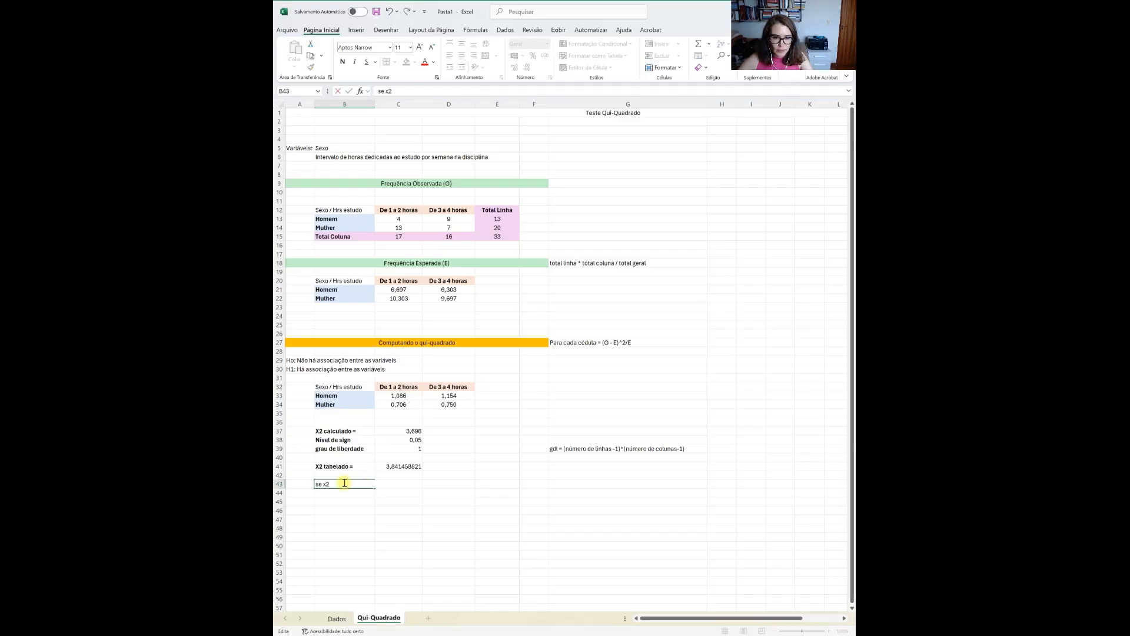
pyautogui.write(' calculado <=')
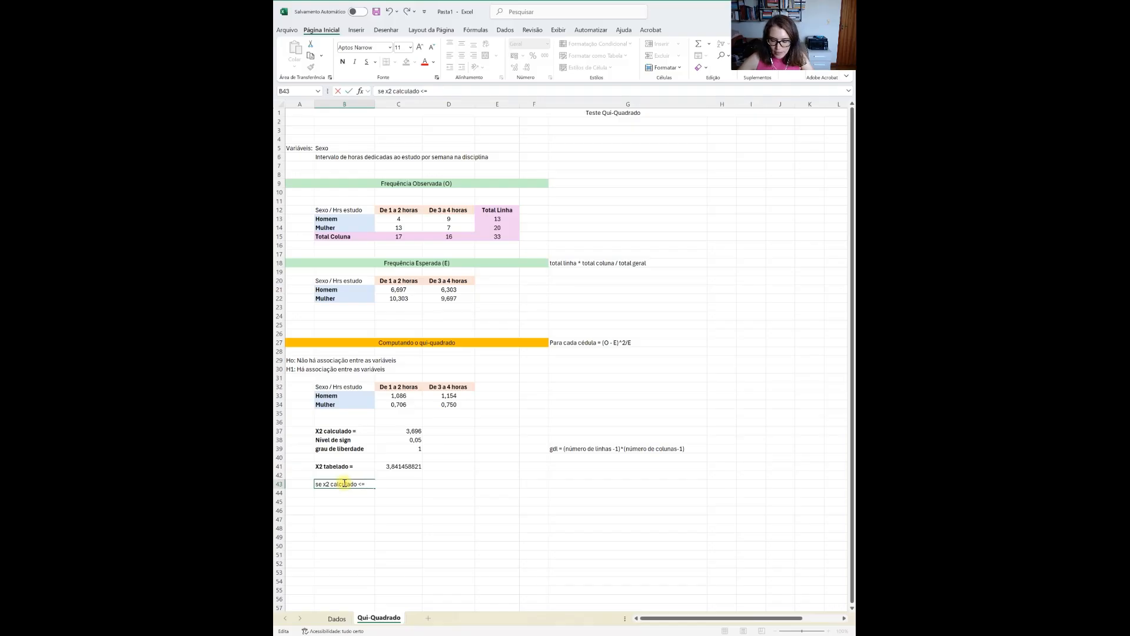
pyautogui.write(' x2')
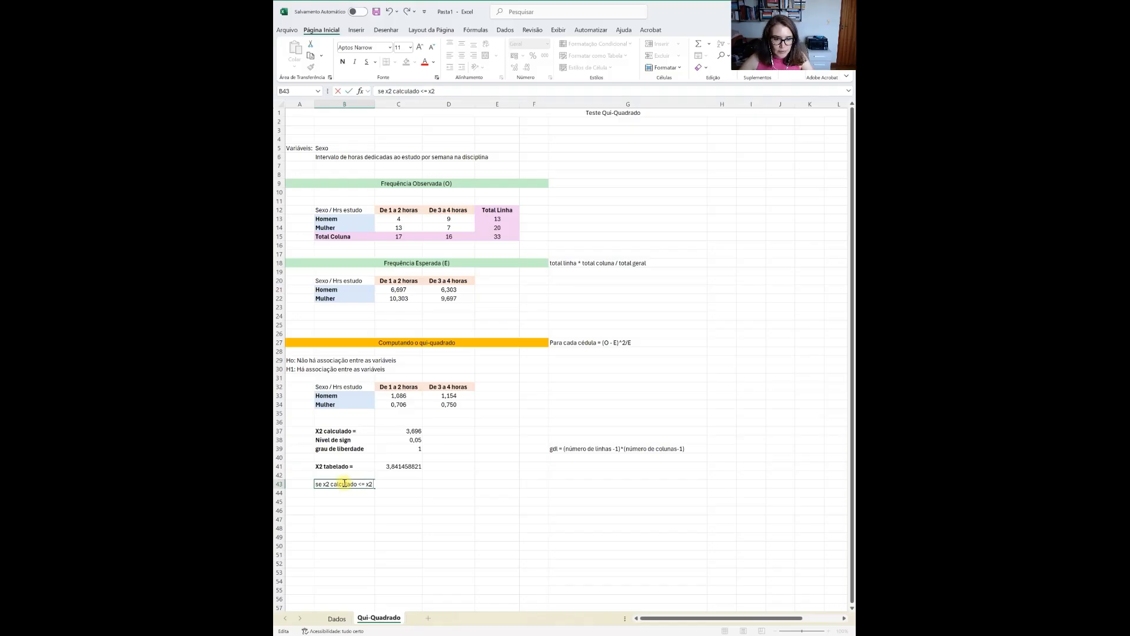
pyautogui.write(' tabela')
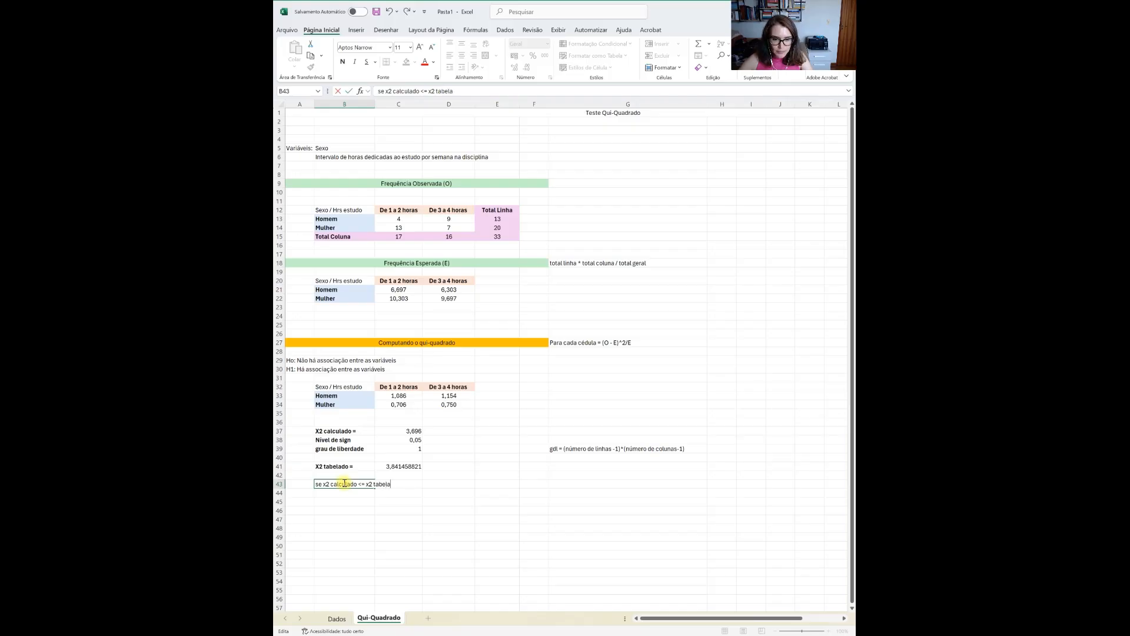
pyautogui.write('do => não rejeita Ho')
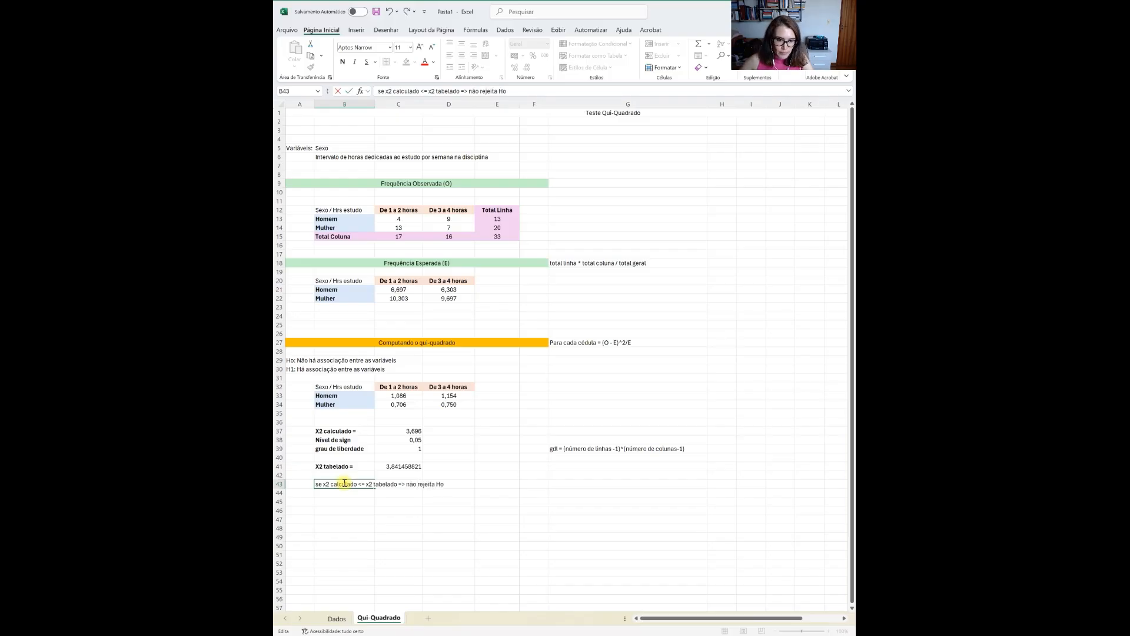
pyautogui.click(341, 493)
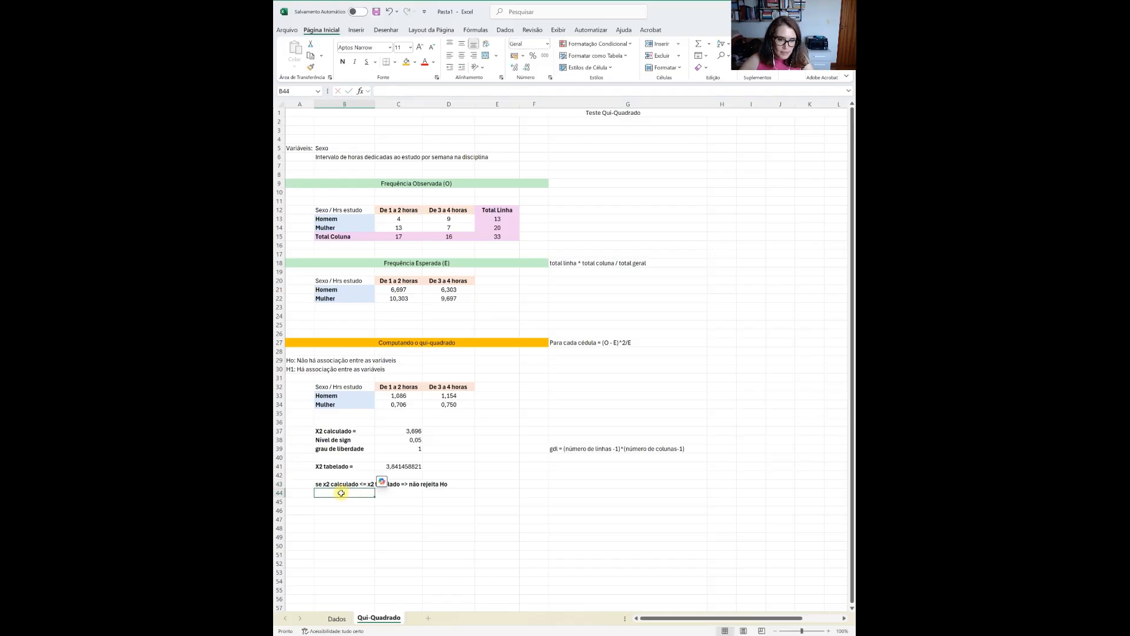
# - Write the decision rule "se x2 calculado > x2 tabelado => rejeita Ho" in B44 and make it bold
pyautogui.write('se')
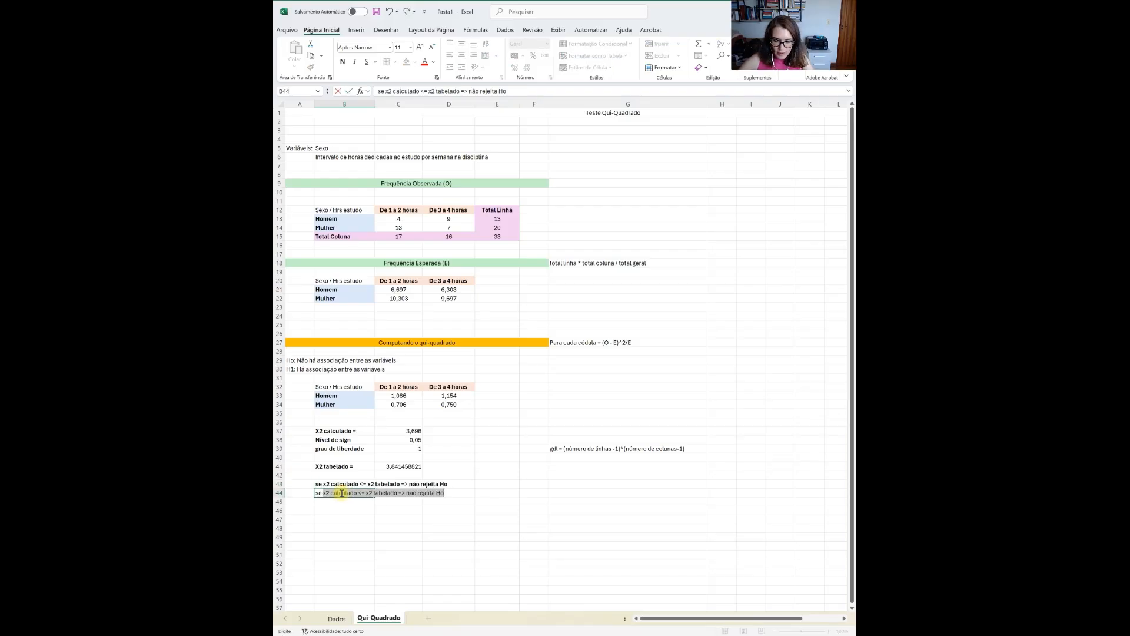
pyautogui.click(360, 493)
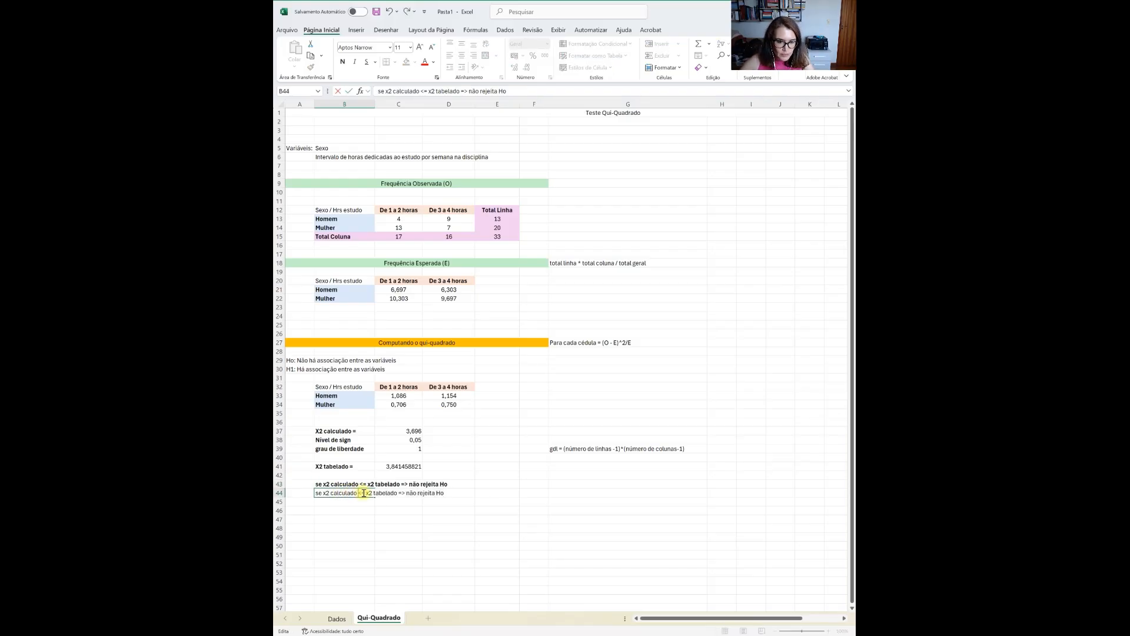
pyautogui.press('BackSpace')
pyautogui.press('BackSpace')
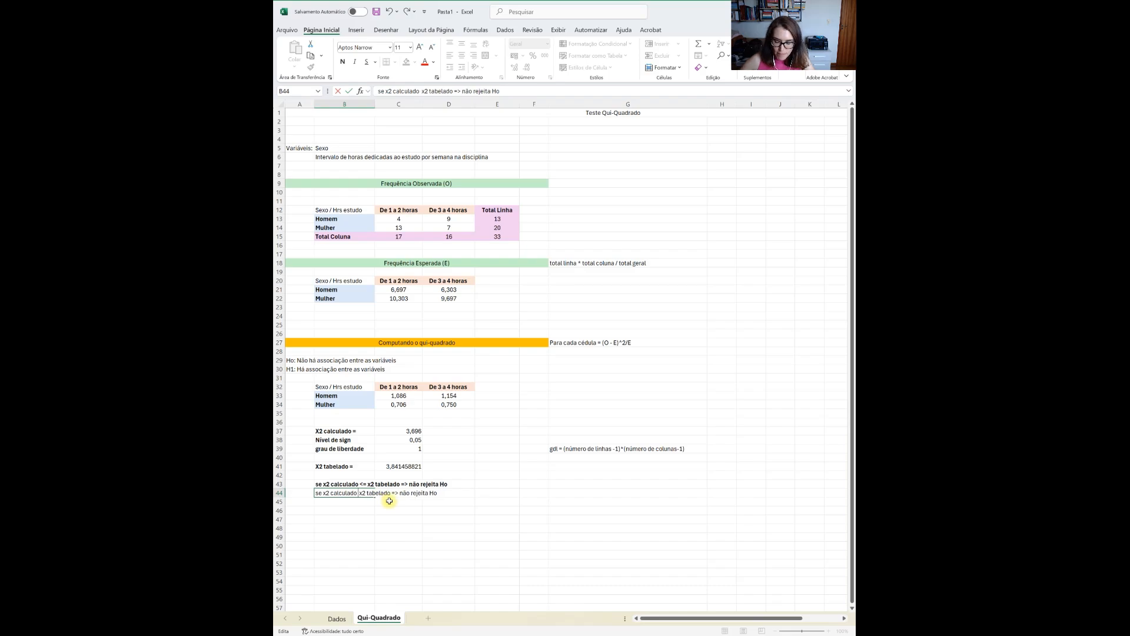
pyautogui.write('>')
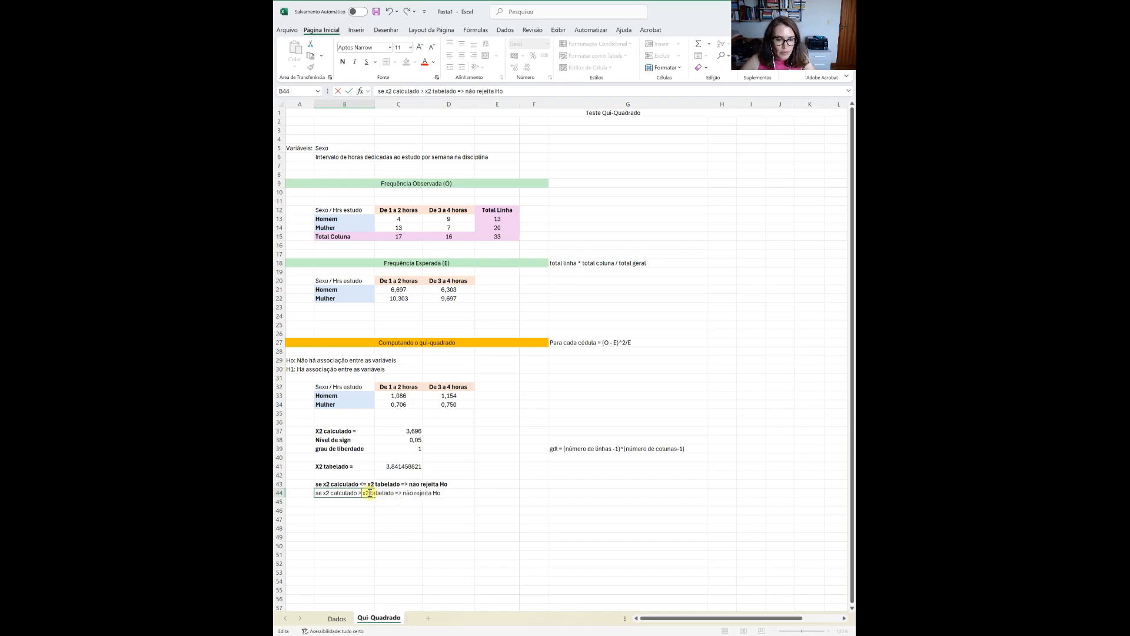
pyautogui.doubleClick(408, 493)
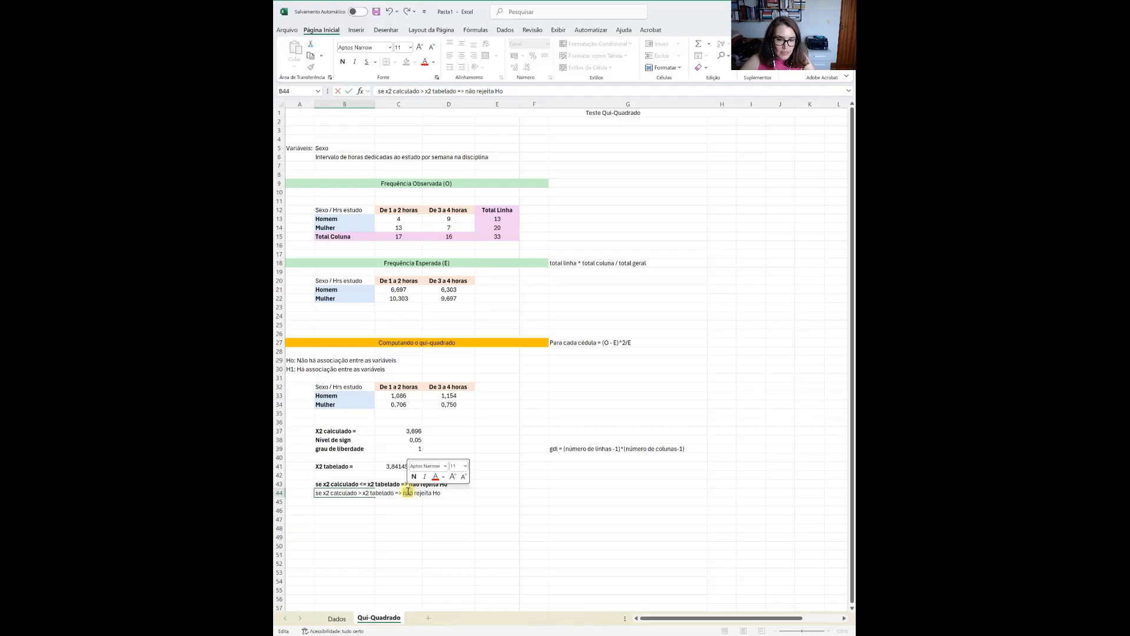
pyautogui.press('Delete')
pyautogui.press('Delete')
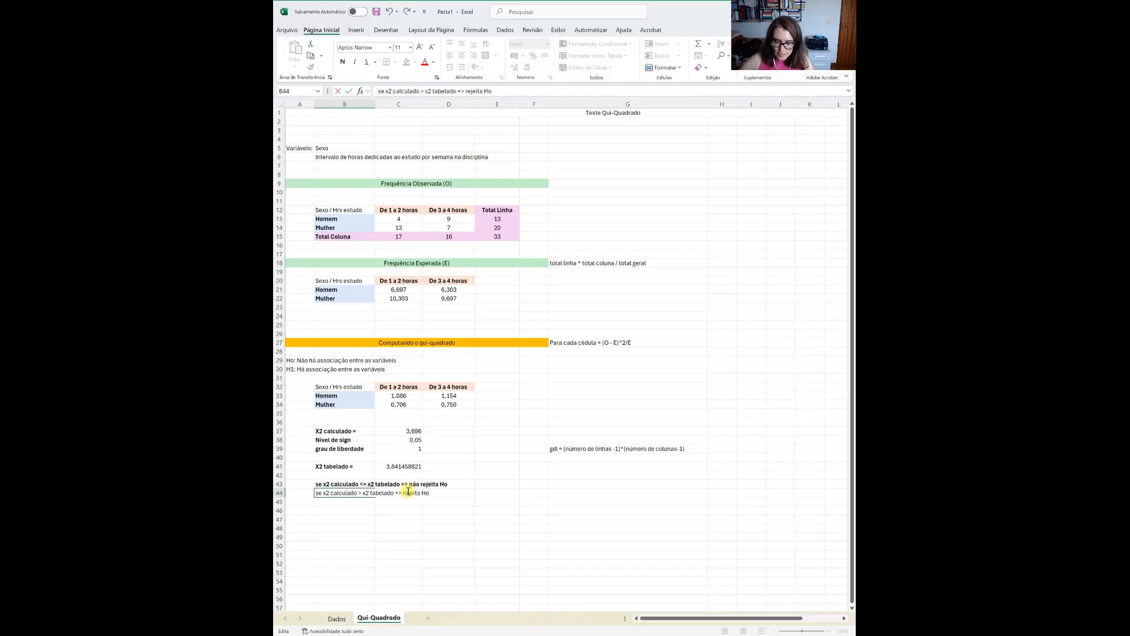
pyautogui.press('Return')
pyautogui.click(405, 517)
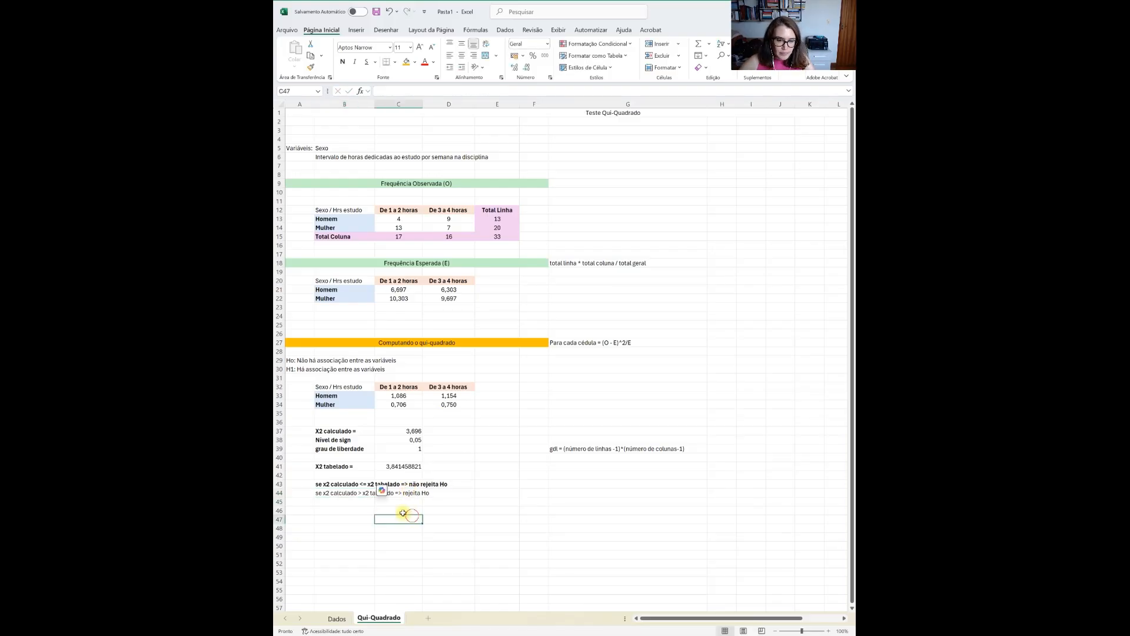
pyautogui.moveTo(341, 493); pyautogui.dragTo(420, 495)
pyautogui.click(342, 61)
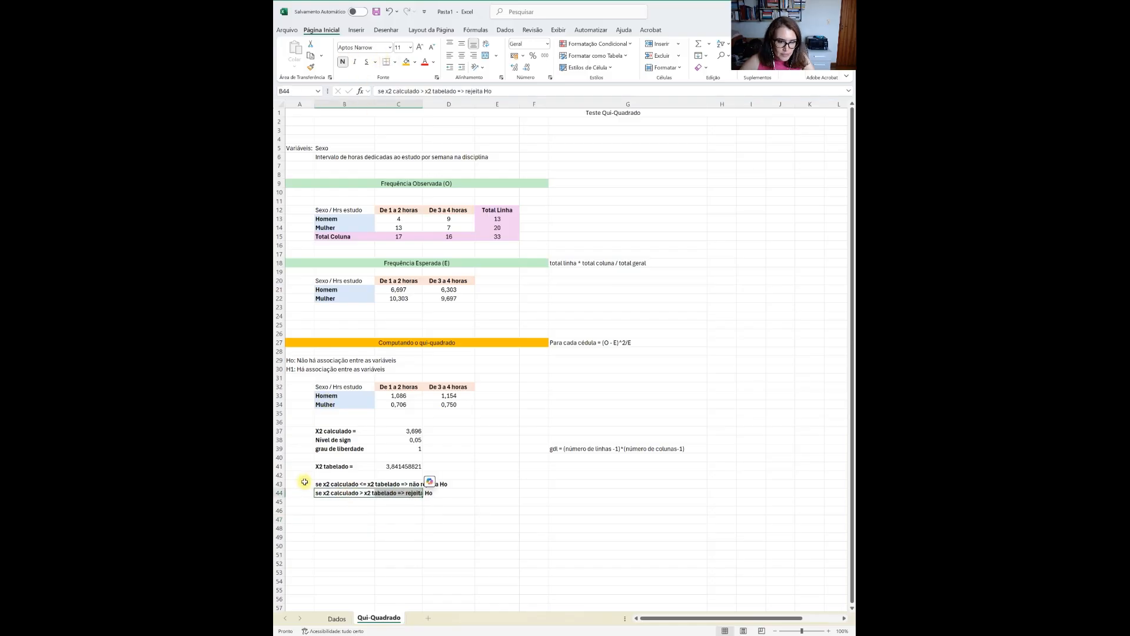
# - Insert a row above the two X2 decision rules and place the heading "Decisão:" in B43
pyautogui.rightClick(281, 483)
pyautogui.click(311, 397)
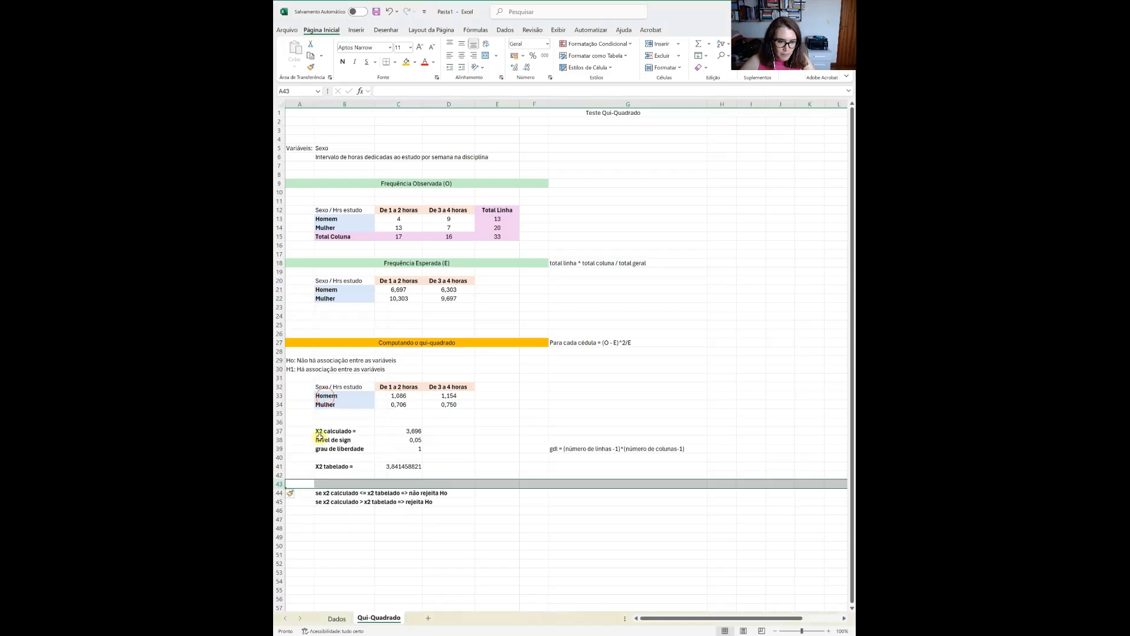
pyautogui.write('Decisão:')
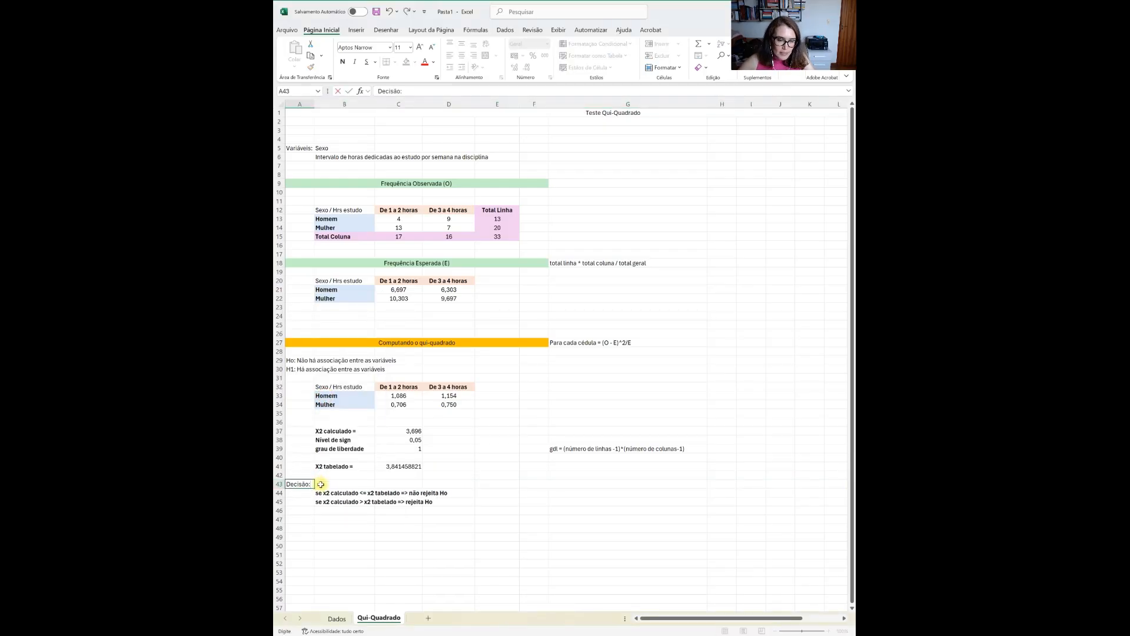
pyautogui.click(328, 527)
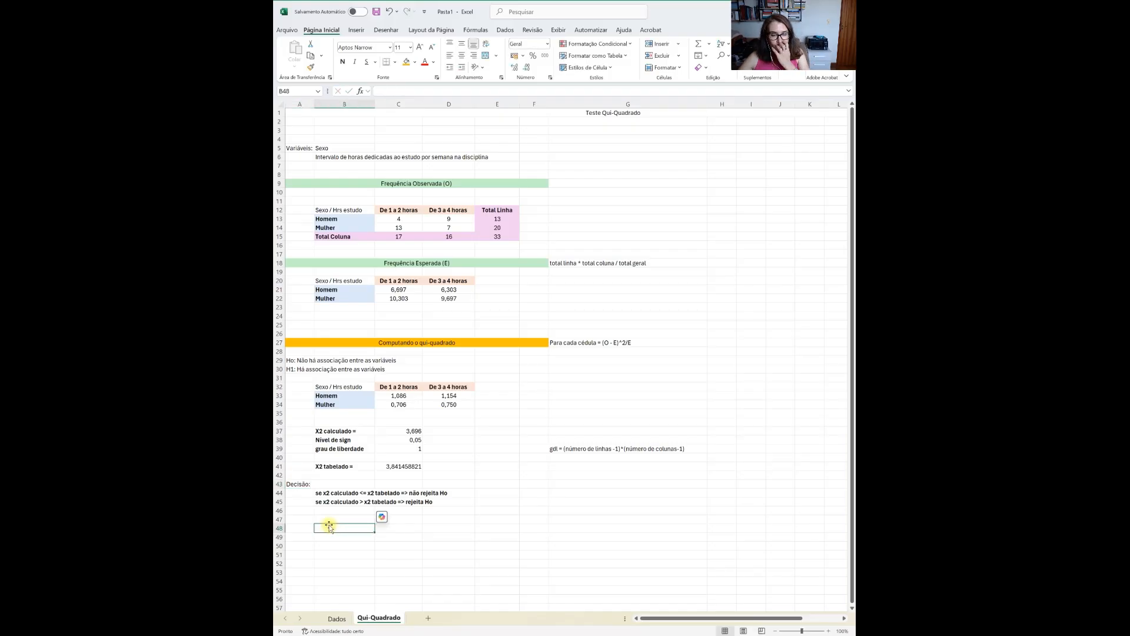
pyautogui.click(311, 483)
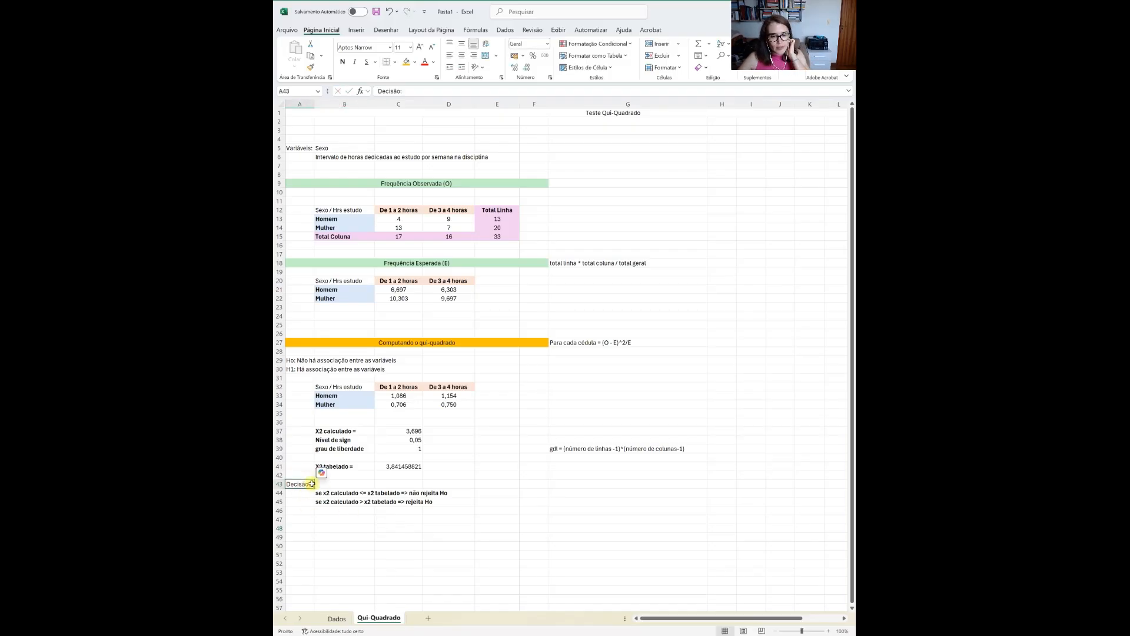
pyautogui.moveTo(316, 483); pyautogui.dragTo(330, 484)
# - Enter the label "p-valor =" in B48
pyautogui.click(342, 532)
pyautogui.click(341, 528)
pyautogui.write('p-v')
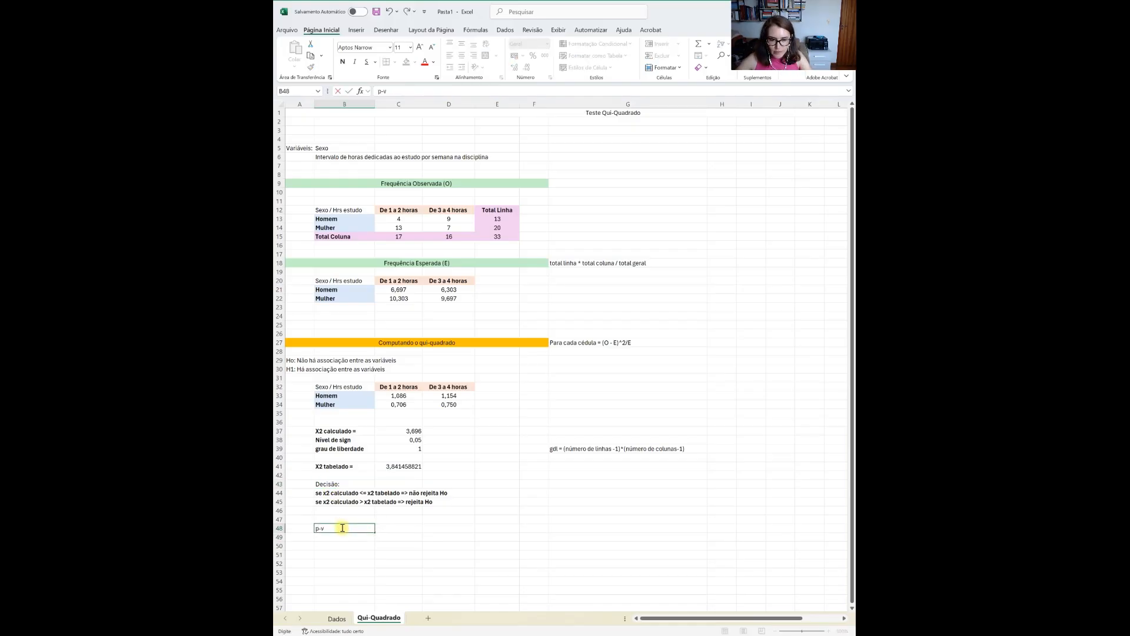
pyautogui.write('alor')
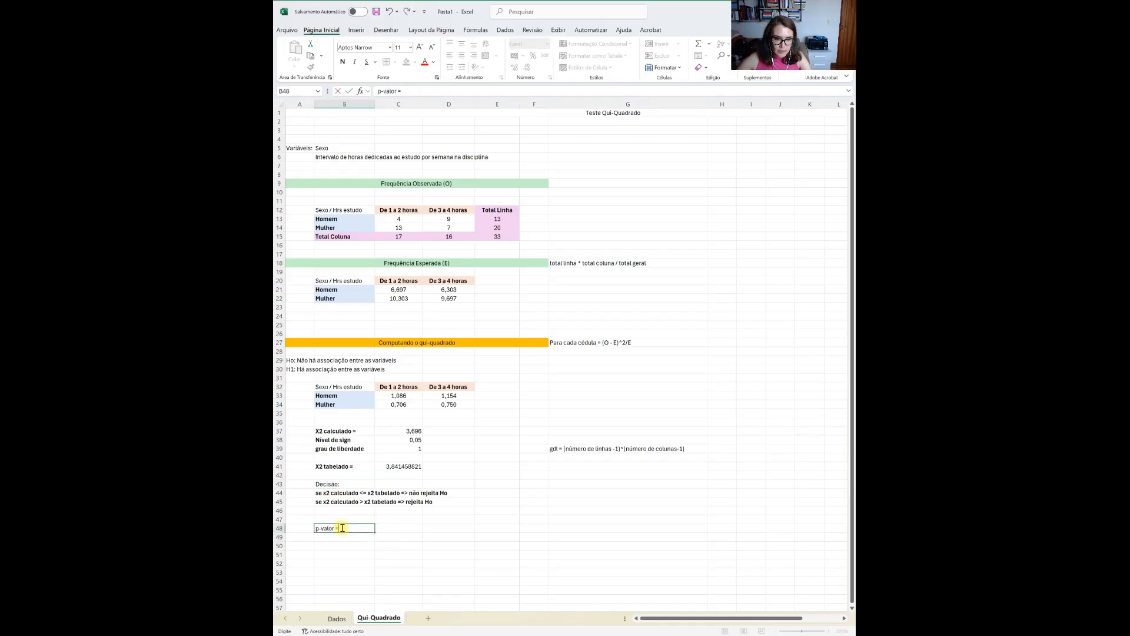
pyautogui.write(' =')
# - Calculate the p-value in C48 with =TESTE.QUIQUA(C13:D14;C21:D22), comparing observed and expected frequencies
pyautogui.click(408, 535)
pyautogui.press('Up')
pyautogui.write('=')
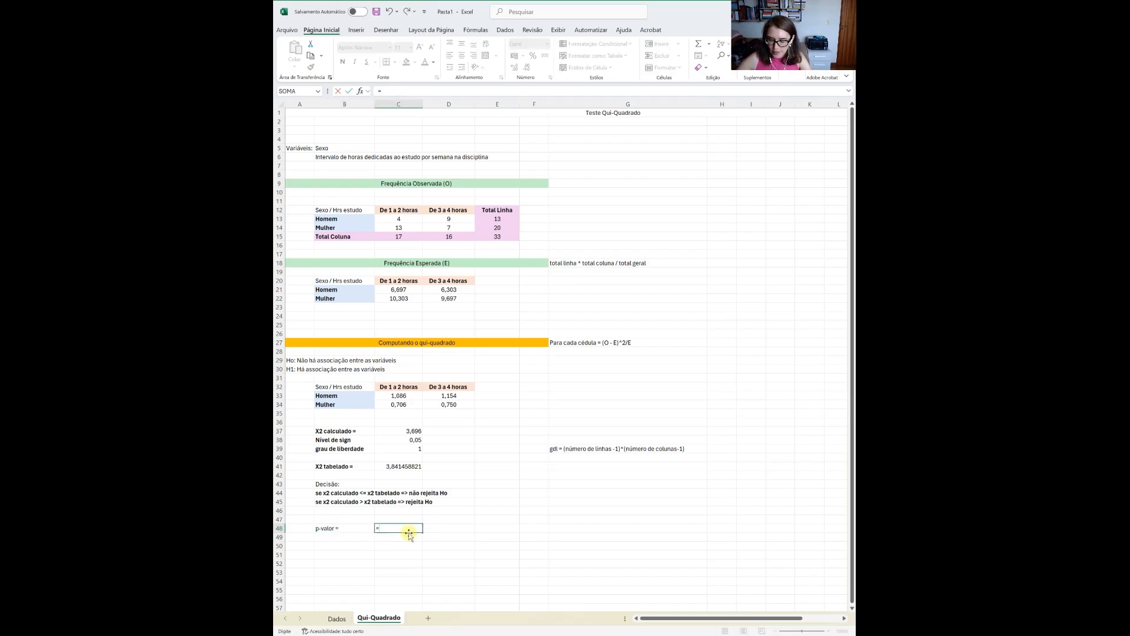
pyautogui.write('teste')
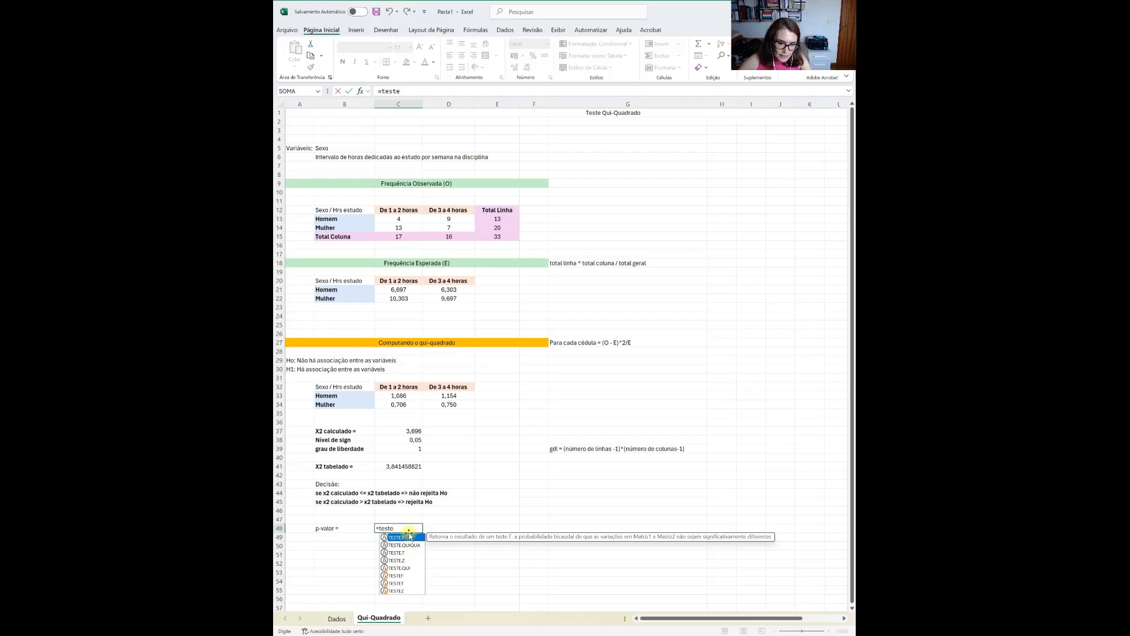
pyautogui.doubleClick(412, 545)
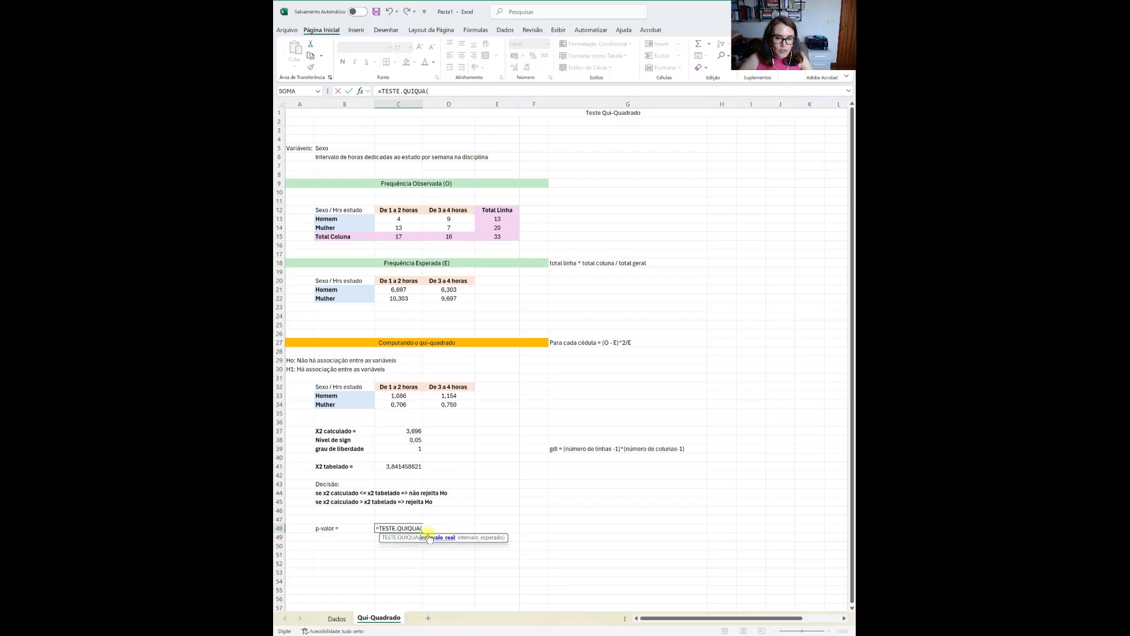
pyautogui.moveTo(394, 219); pyautogui.dragTo(448, 227)
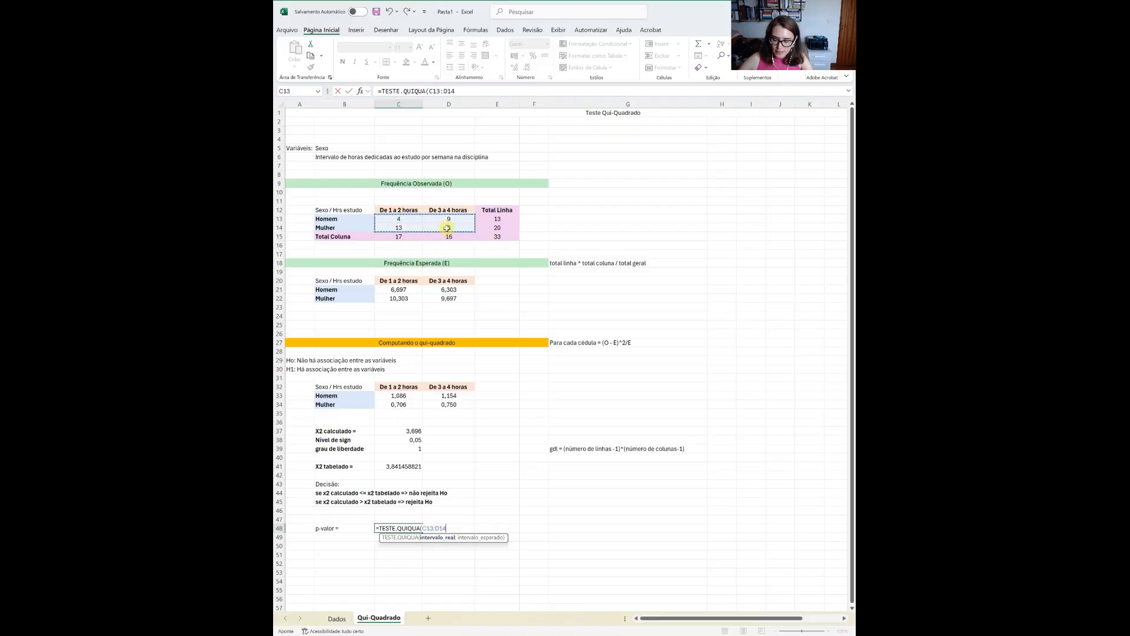
pyautogui.write(';')
pyautogui.moveTo(403, 289); pyautogui.dragTo(444, 298)
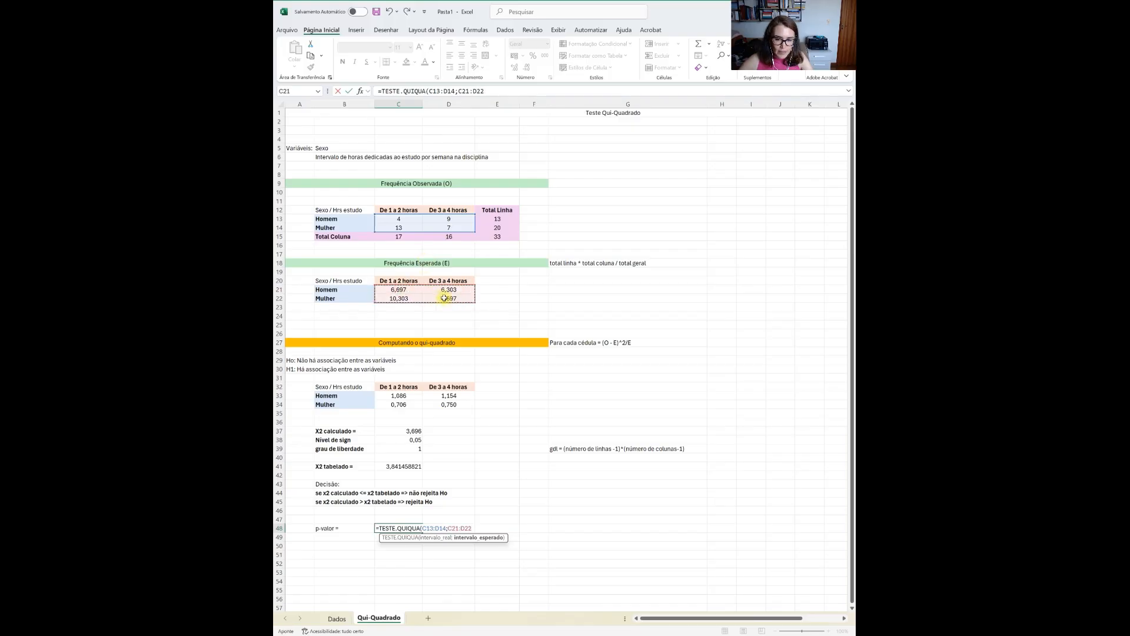
pyautogui.write(')')
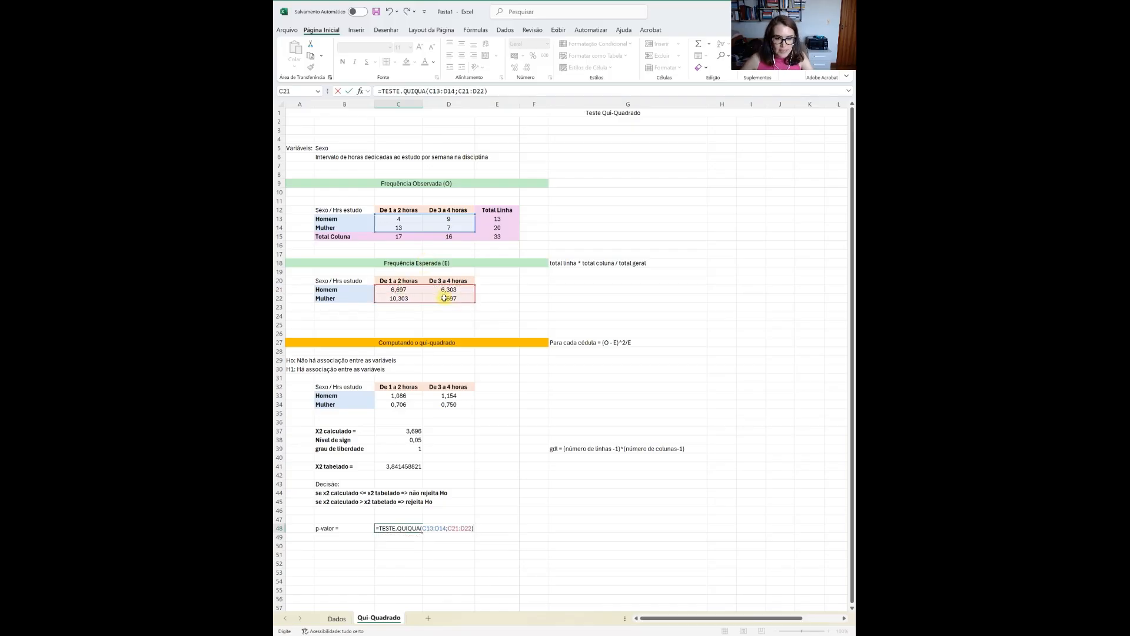
pyautogui.press('Return')
# - Reduce the tabulated chi-square in C41 to two decimal places
pyautogui.click(402, 528)
pyautogui.click(408, 467)
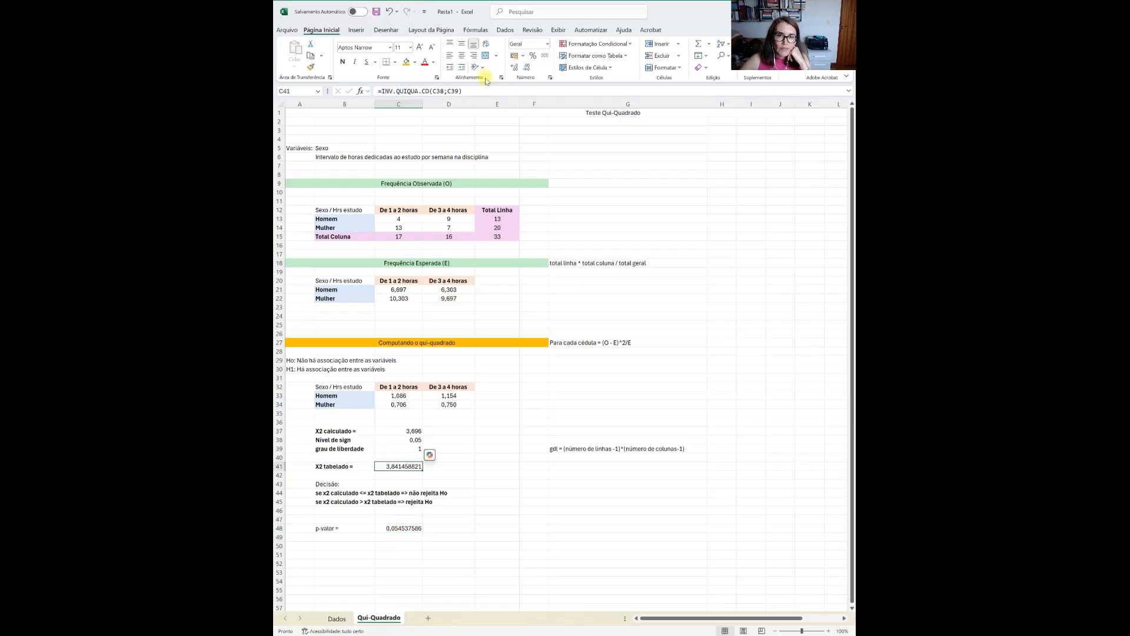
pyautogui.click(526, 68)
pyautogui.click(526, 68)
pyautogui.click(526, 68)
pyautogui.click(526, 69)
pyautogui.click(525, 68)
# - Reduce the p-value in C48 to four decimal places
pyautogui.click(404, 527)
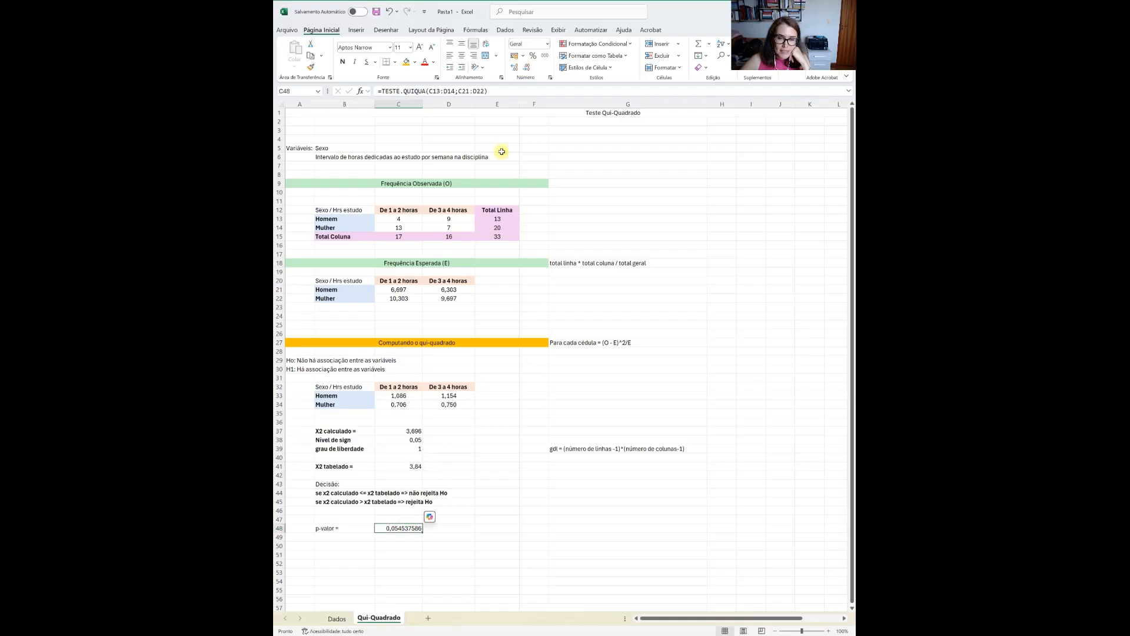
pyautogui.click(527, 69)
pyautogui.click(526, 69)
pyautogui.click(526, 69)
pyautogui.click(527, 69)
pyautogui.click(527, 68)
pyautogui.click(524, 483)
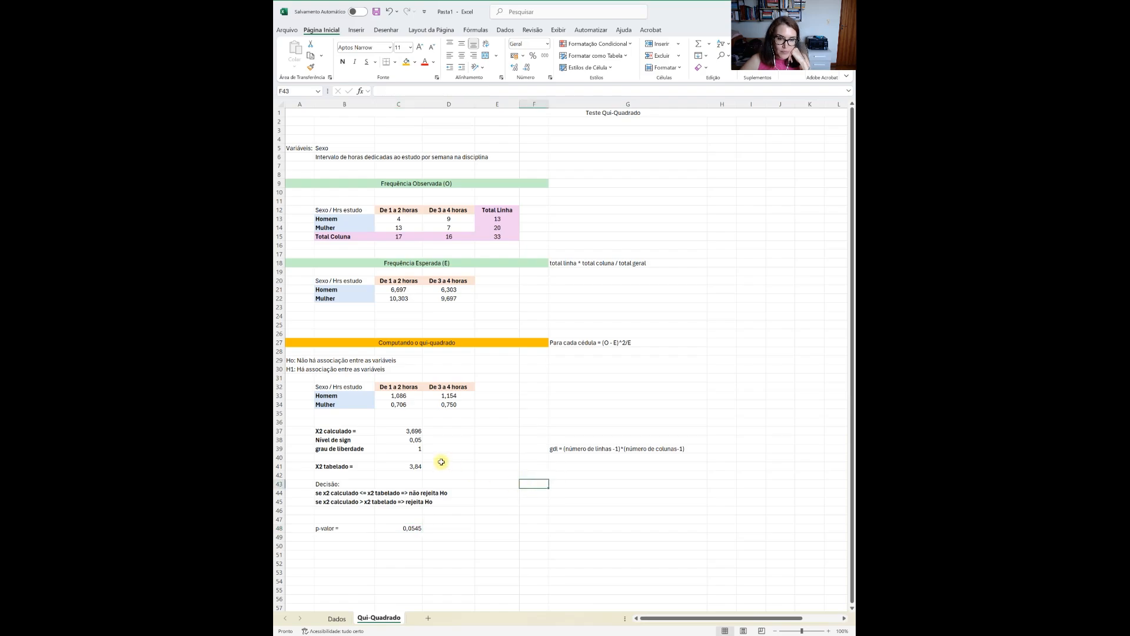
# - Compare the calculated and tabulated X2 and highlight the matching "não rejeita Ho" rule in B44:D44 with yellow fill
pyautogui.click(409, 434)
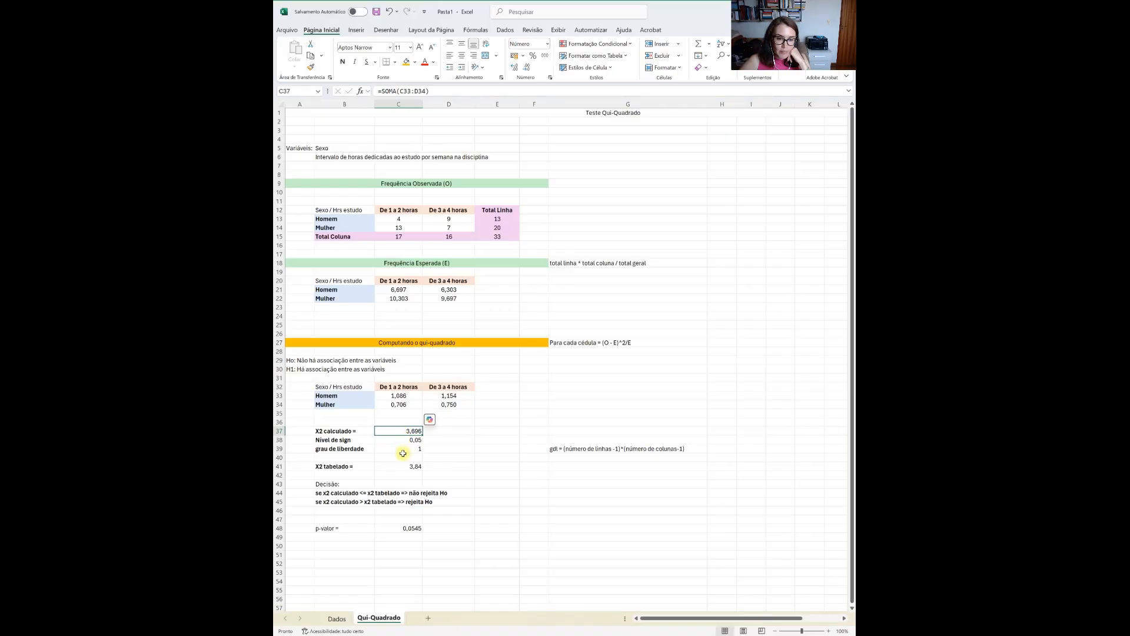
pyautogui.click(402, 466)
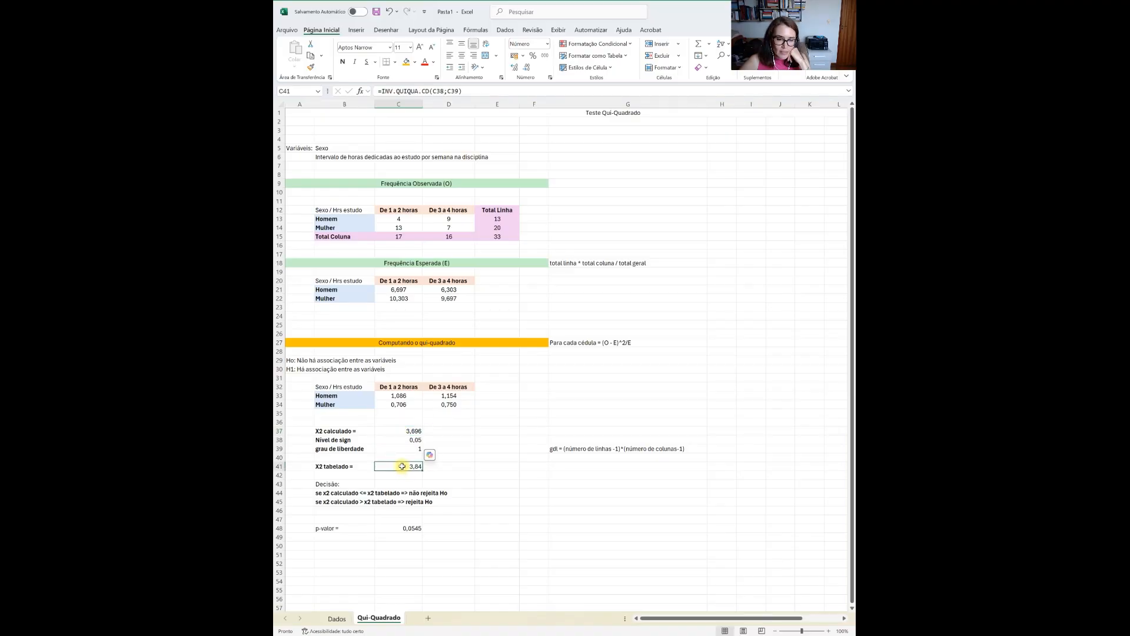
pyautogui.moveTo(320, 494); pyautogui.dragTo(431, 495)
pyautogui.click(415, 62)
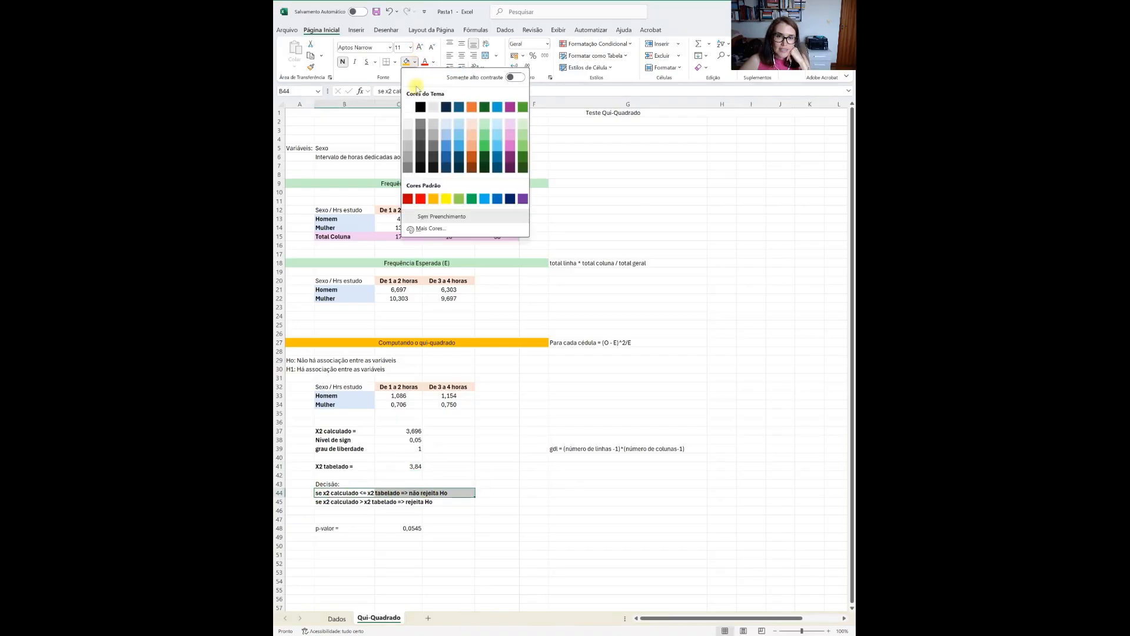
pyautogui.click(446, 199)
pyautogui.click(538, 545)
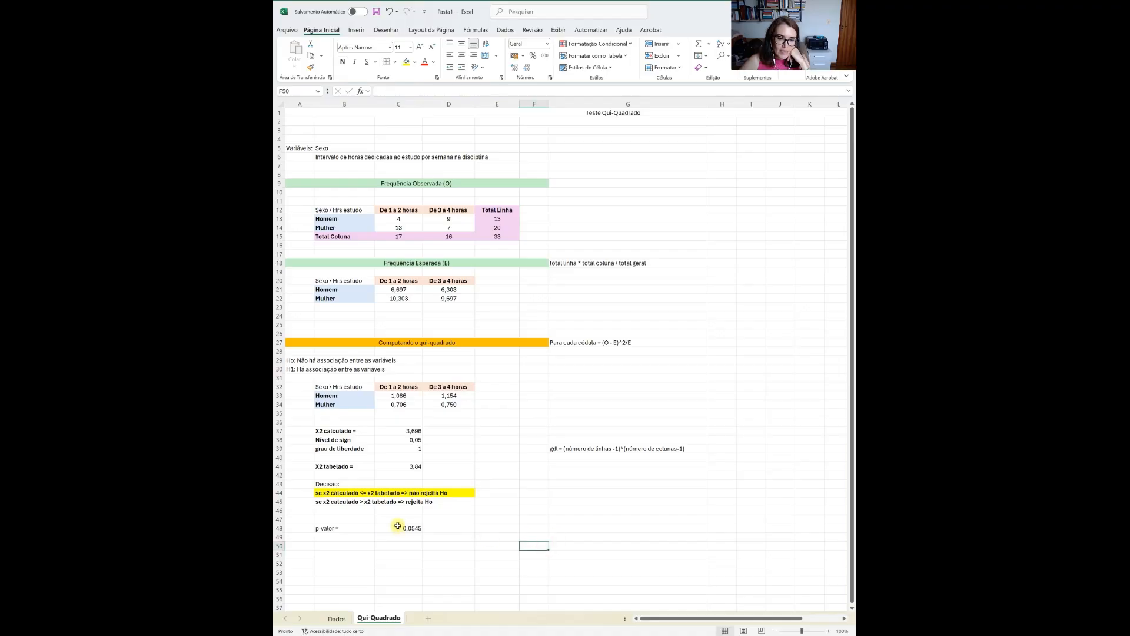
# - Make the "p-valor =" label in B48 bold and fill the p-value cell C48 with yellow
pyautogui.click(345, 527)
pyautogui.click(342, 61)
pyautogui.click(497, 458)
pyautogui.click(420, 527)
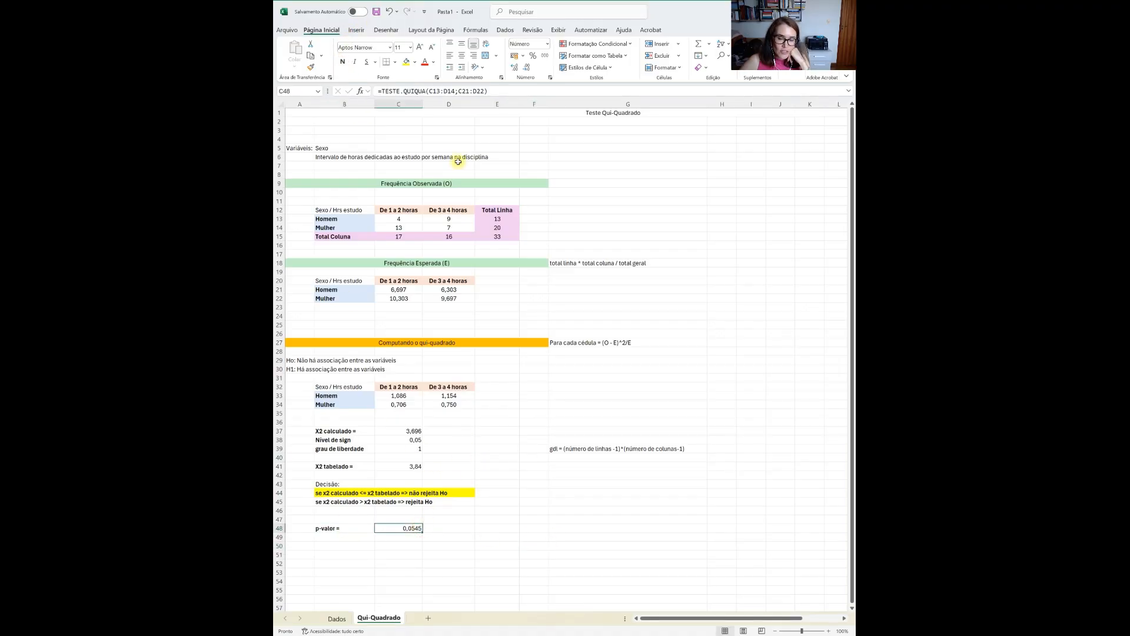
pyautogui.click(406, 62)
pyautogui.click(415, 554)
# - Write the decision rule "se p-valor >= nível de significância => Não rejeita Ho" in B50
pyautogui.click(341, 544)
pyautogui.write('se')
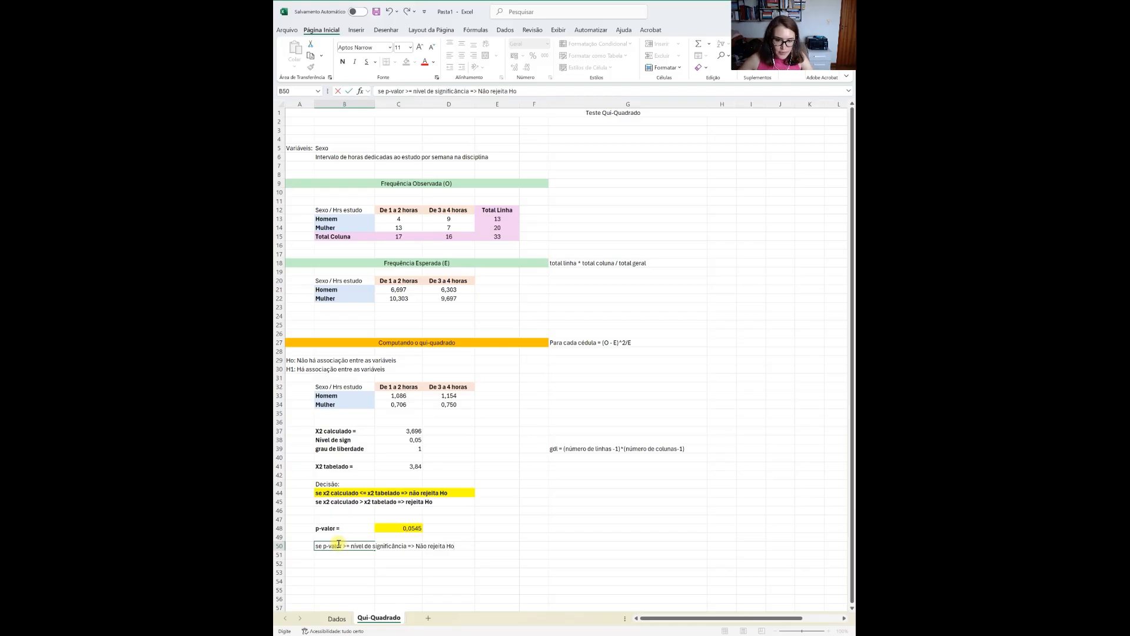
pyautogui.press('Return')
# - Write "se p-valor < nível de significância => Rejeita Ho" in B51 and make both p-value rules bold
pyautogui.write('se p')
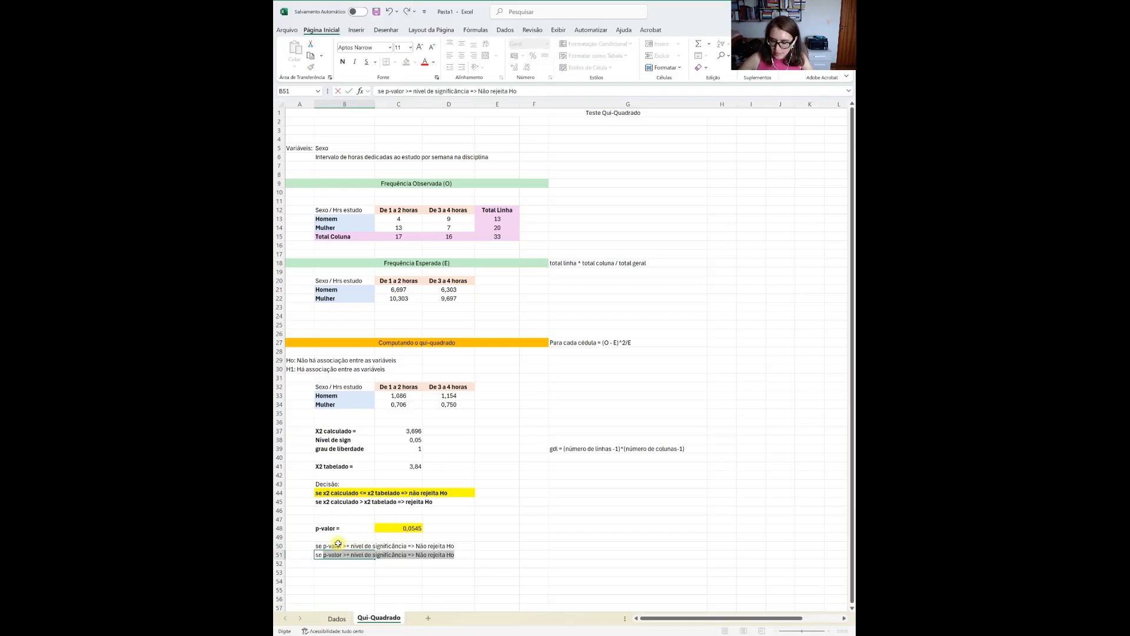
pyautogui.write('-valor')
pyautogui.click(408, 91)
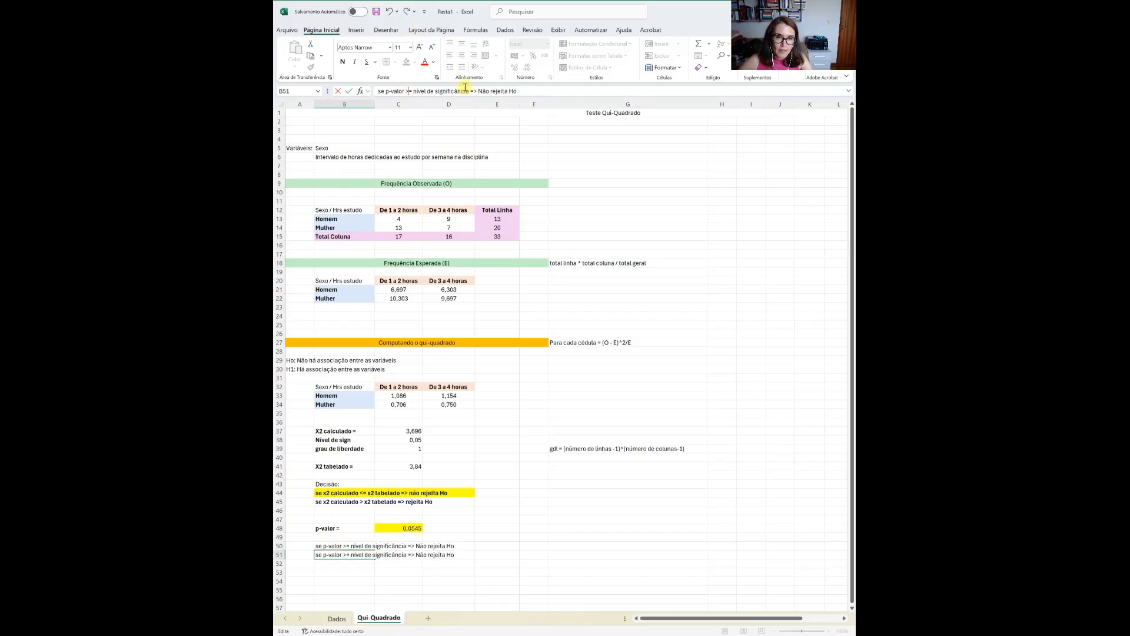
pyautogui.press('Delete')
pyautogui.press('Delete')
pyautogui.write('<')
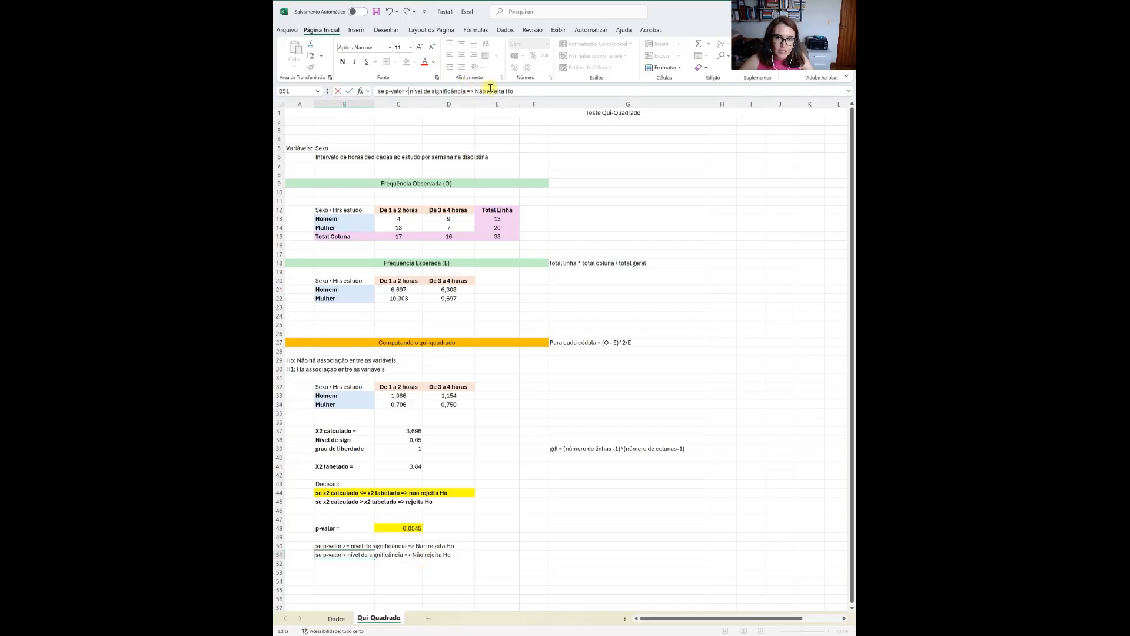
pyautogui.press('BackSpace')
pyautogui.press('BackSpace')
pyautogui.press('BackSpace')
pyautogui.press('BackSpace')
pyautogui.press('BackSpace')
pyautogui.write('R')
pyautogui.press('Return')
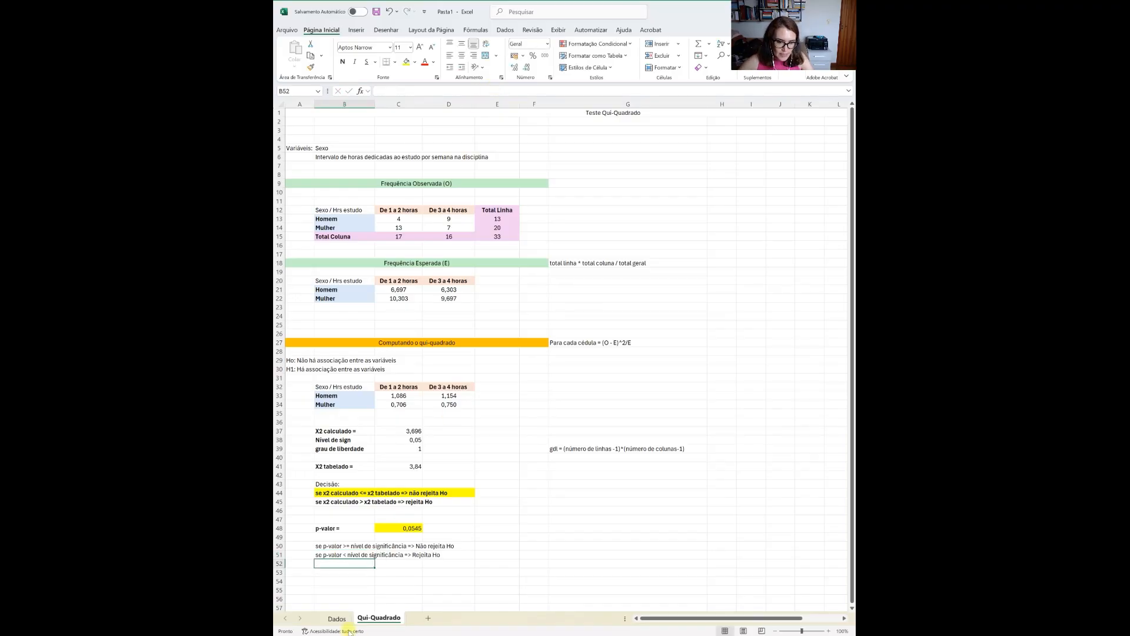
pyautogui.moveTo(330, 544); pyautogui.dragTo(453, 557)
pyautogui.click(343, 61)
# - Insert a row above the p-value decision rules and write the label "Decisão:" in B50
pyautogui.rightClick(280, 547)
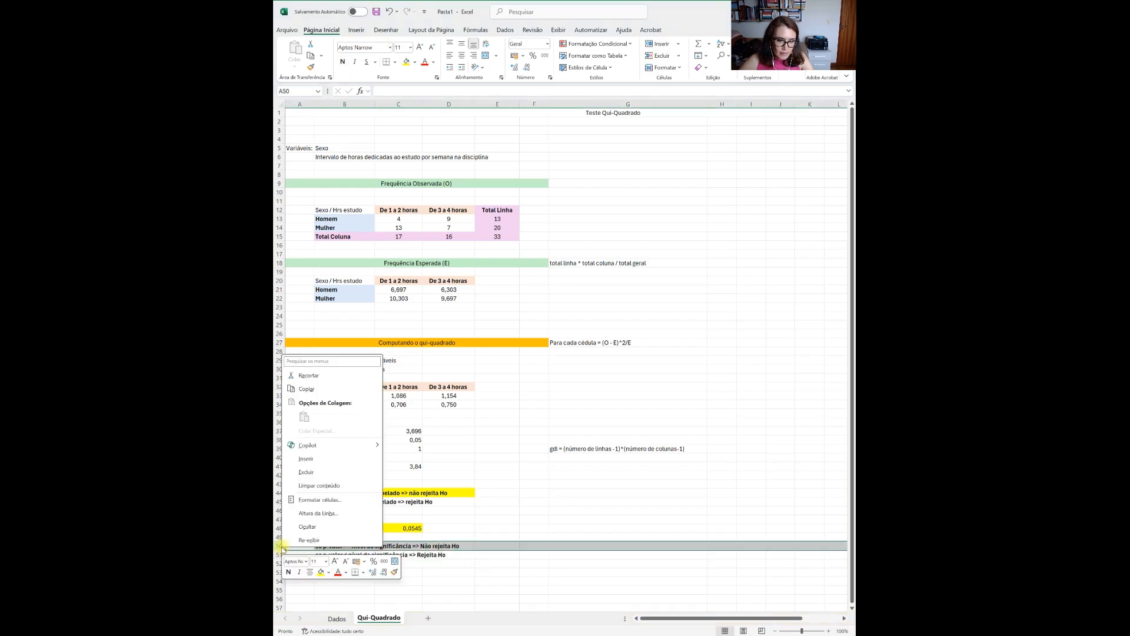
pyautogui.click(306, 459)
pyautogui.doubleClick(336, 545)
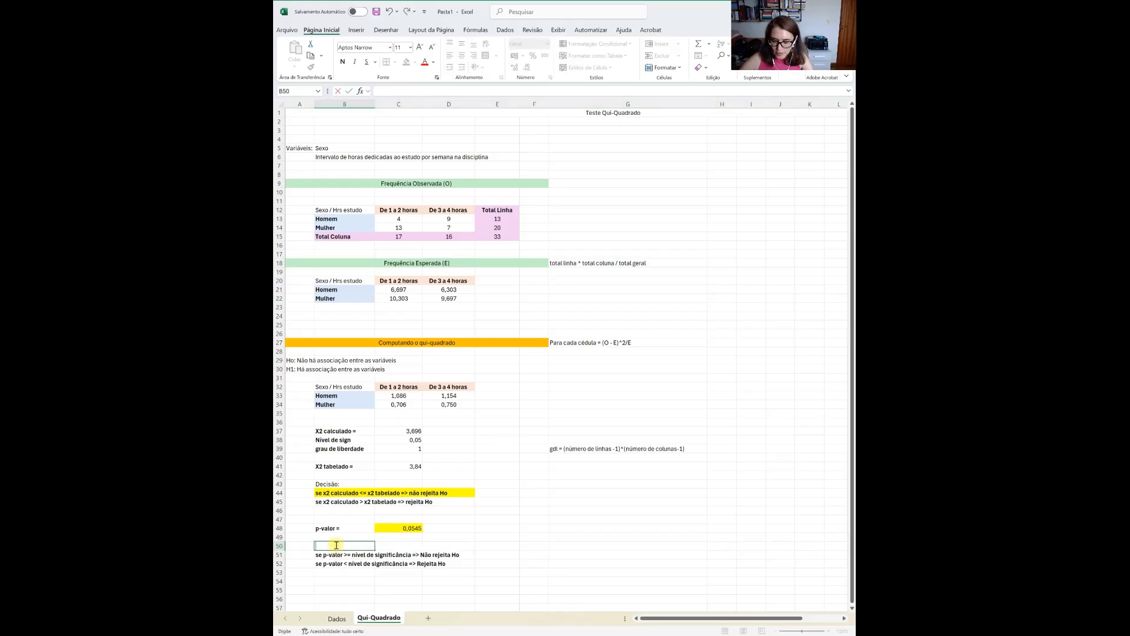
pyautogui.write('Decisão:')
pyautogui.click(370, 581)
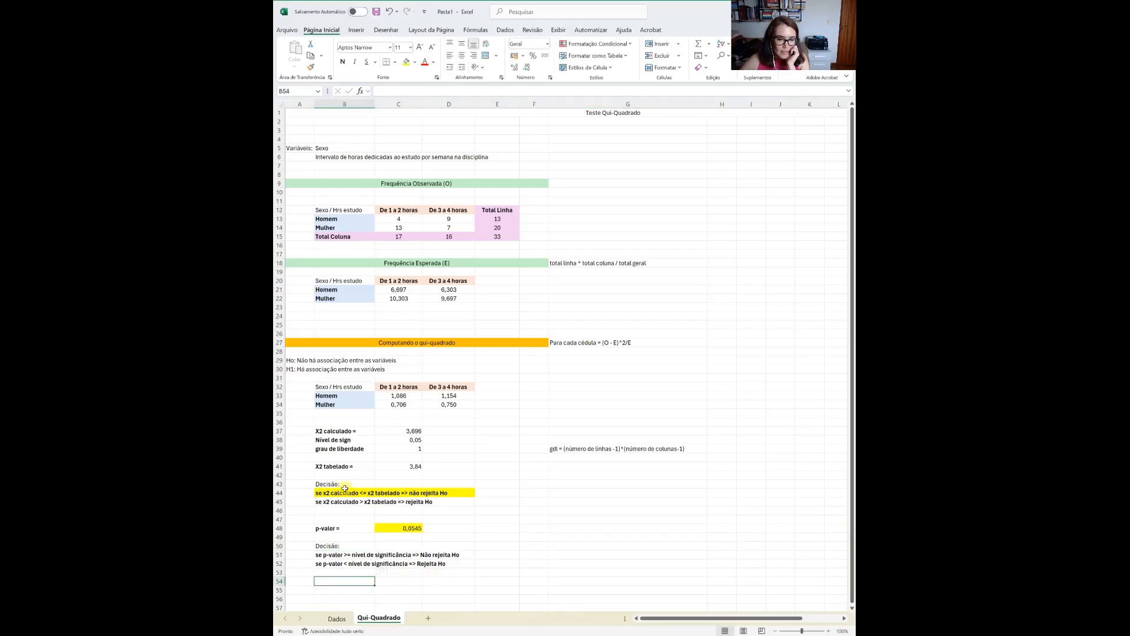
# - Make both "Decisão:" labels, in B50 and B43, bold and italic
pyautogui.click(333, 545)
pyautogui.click(354, 62)
pyautogui.click(342, 62)
pyautogui.click(328, 484)
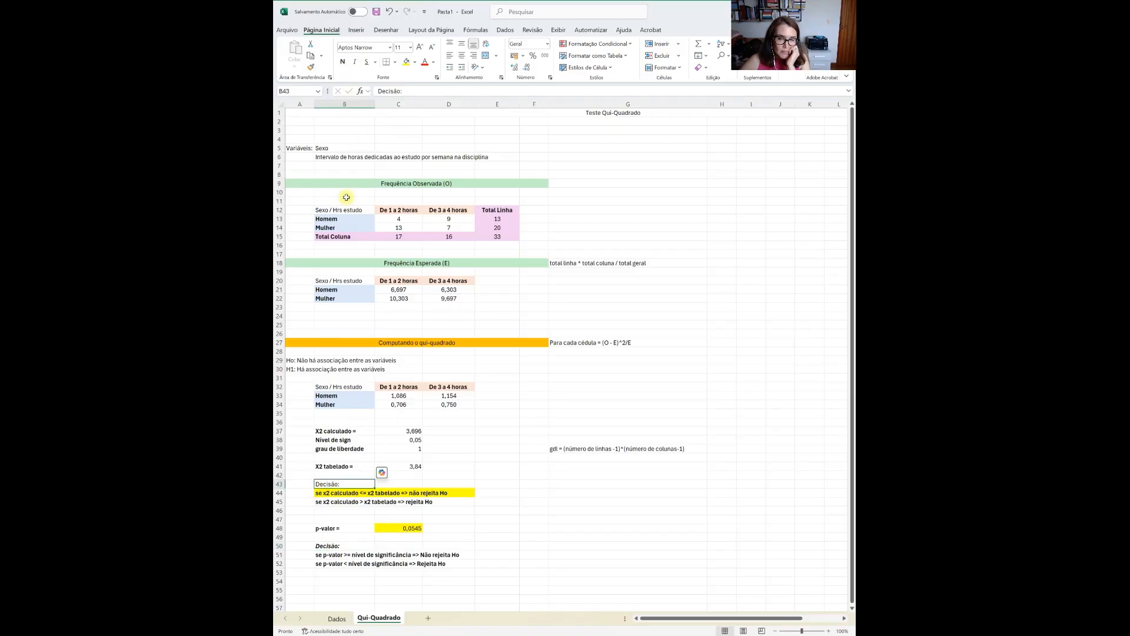
pyautogui.click(354, 63)
pyautogui.click(342, 63)
pyautogui.click(481, 492)
# - Highlight the "Não rejeita Ho" p-value rule across B51:D51 with yellow fill
pyautogui.click(331, 556)
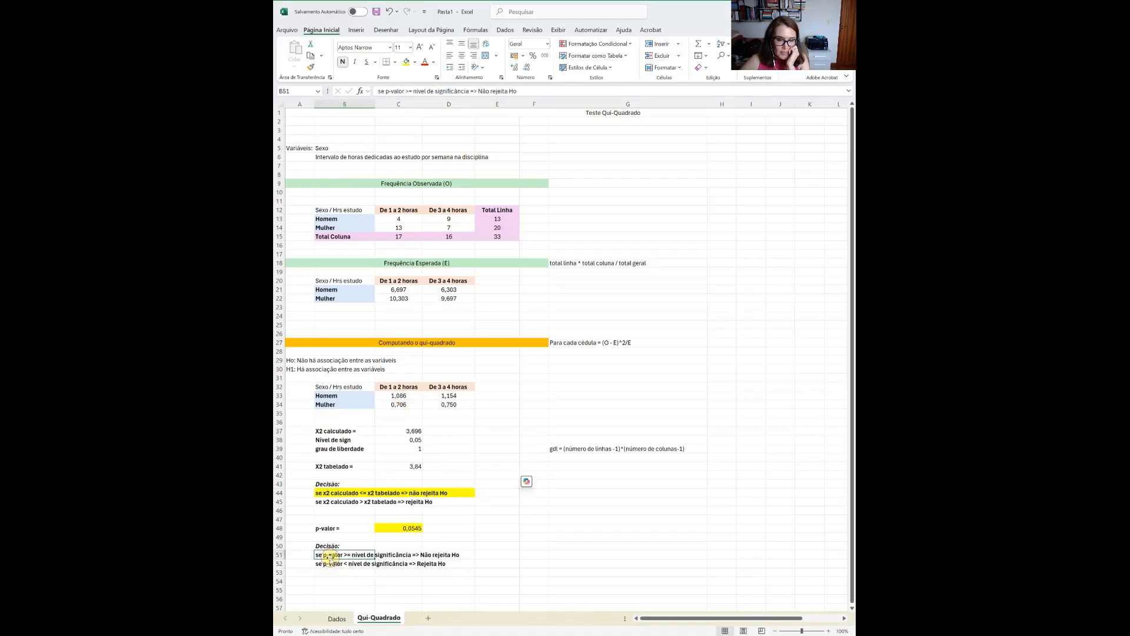
pyautogui.click(406, 63)
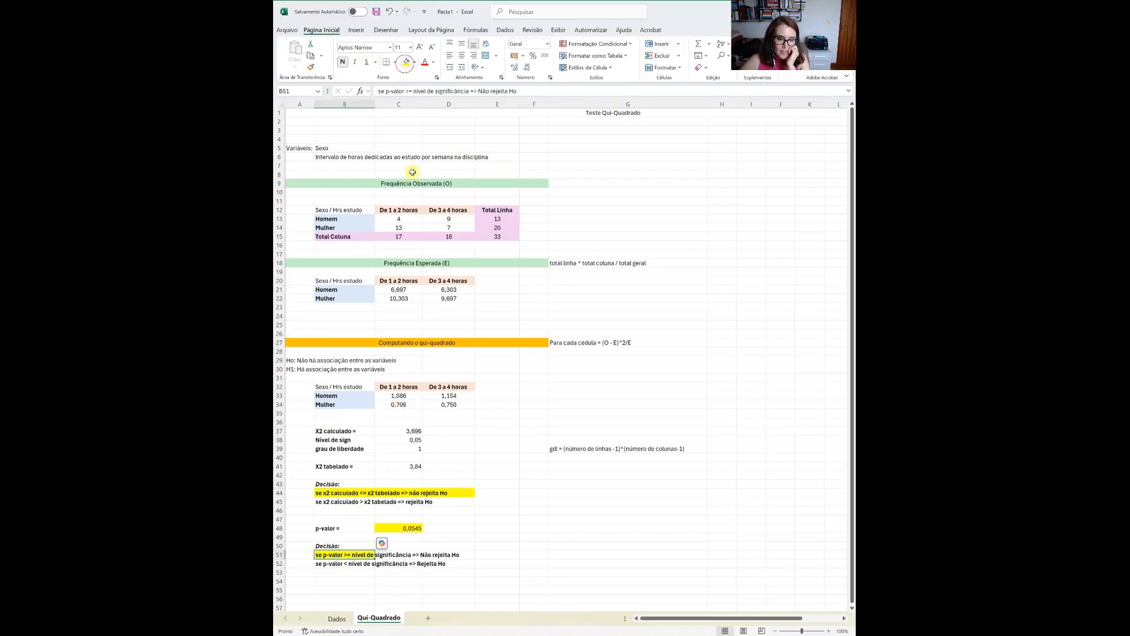
pyautogui.moveTo(462, 555); pyautogui.dragTo(398, 554)
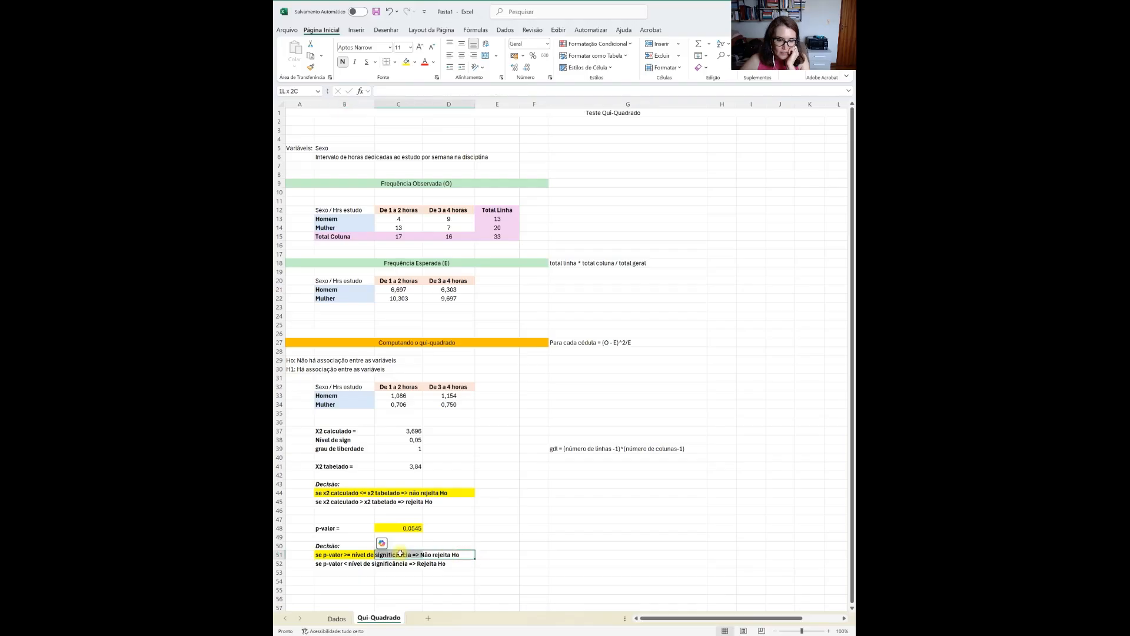
pyautogui.click(406, 63)
pyautogui.click(531, 580)
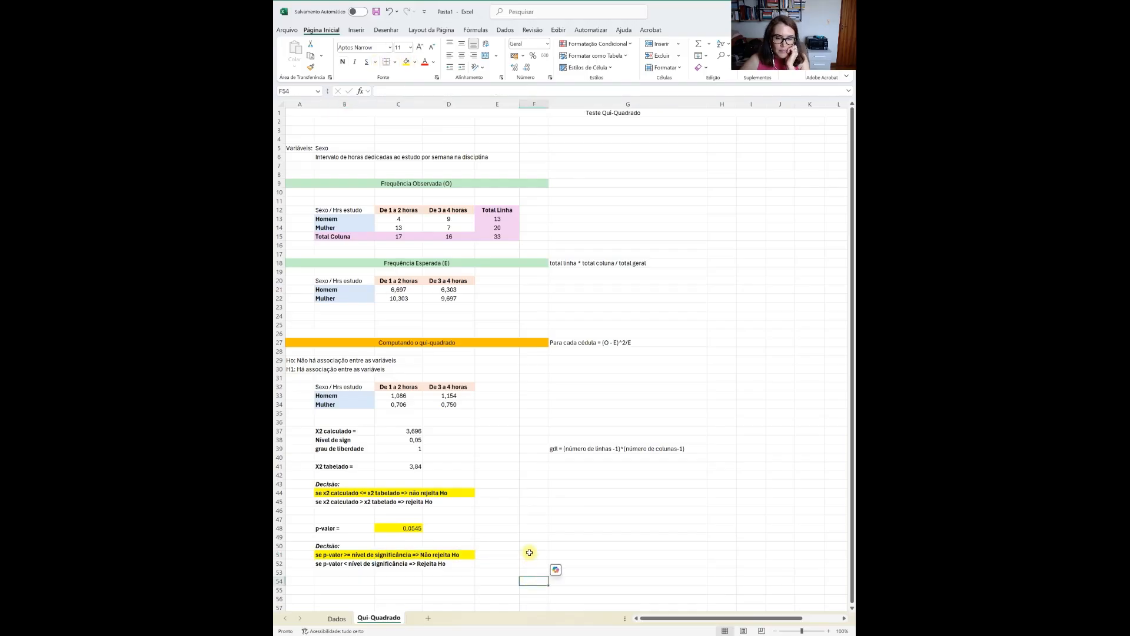
# - Remove the fill from the p-value cell C48 and enlarge the "Teste Qui-Quadrado" title in row 1
pyautogui.click(388, 529)
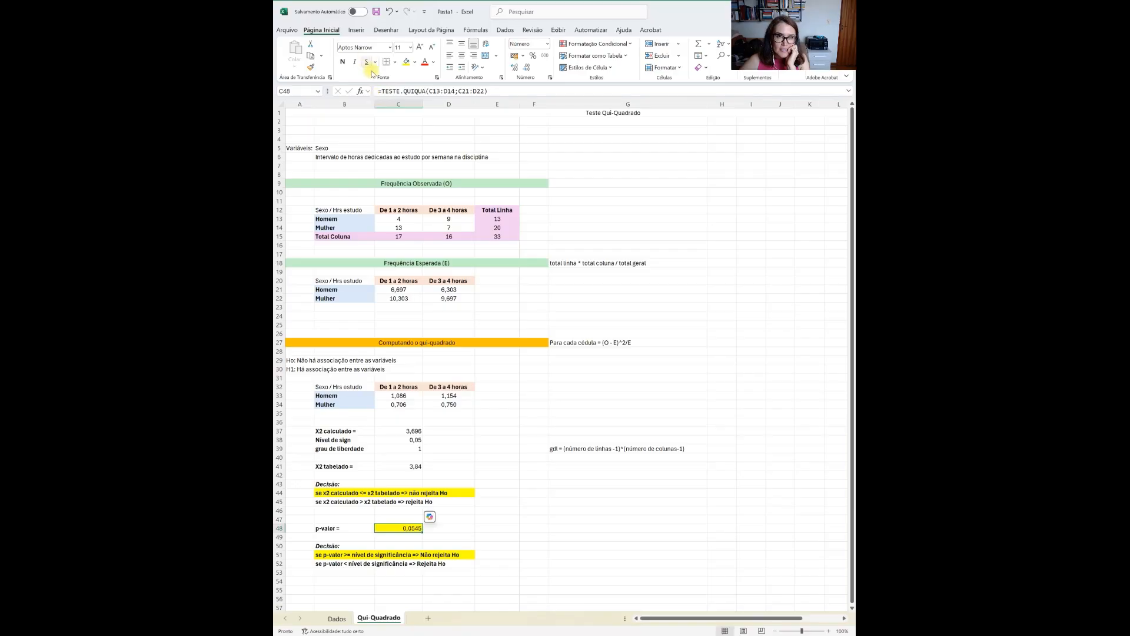
pyautogui.click(414, 62)
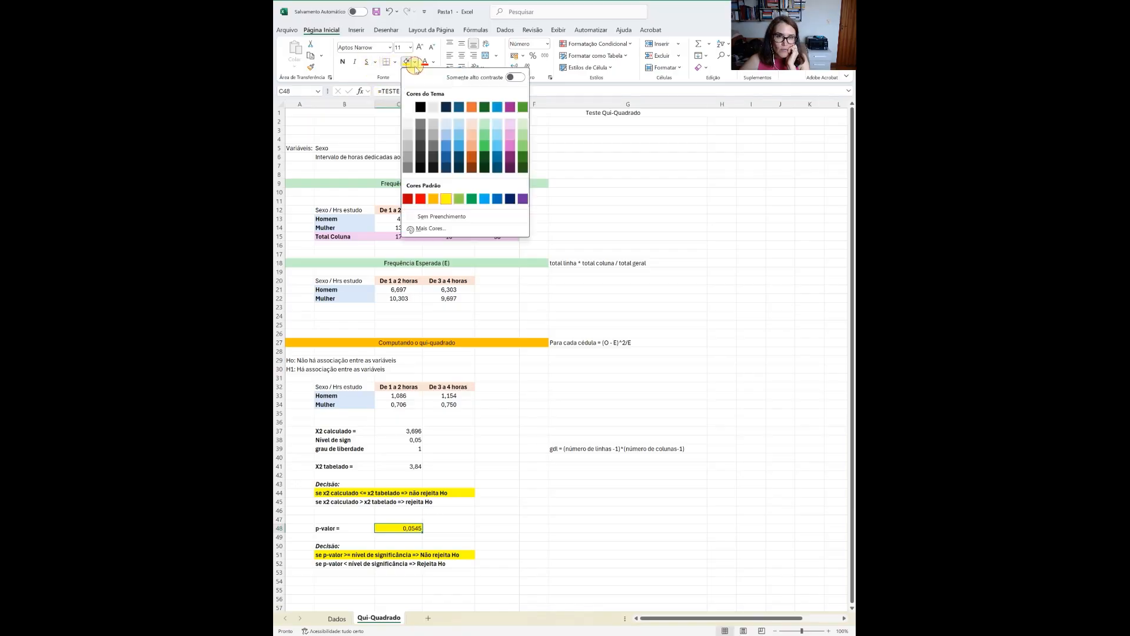
pyautogui.click(439, 216)
pyautogui.click(510, 518)
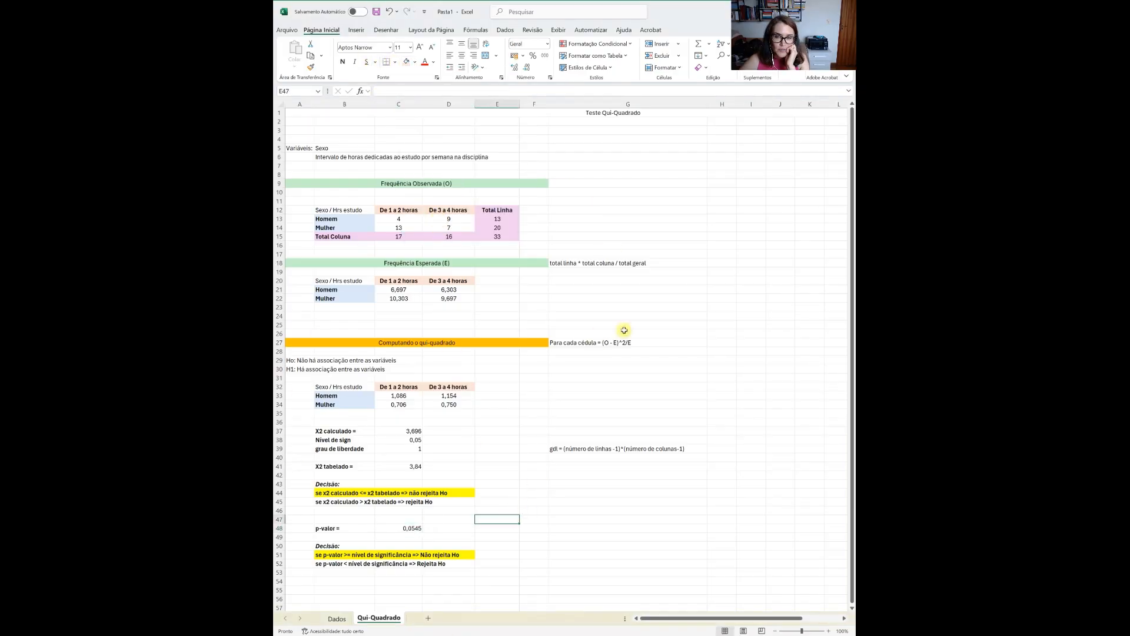
pyautogui.click(571, 115)
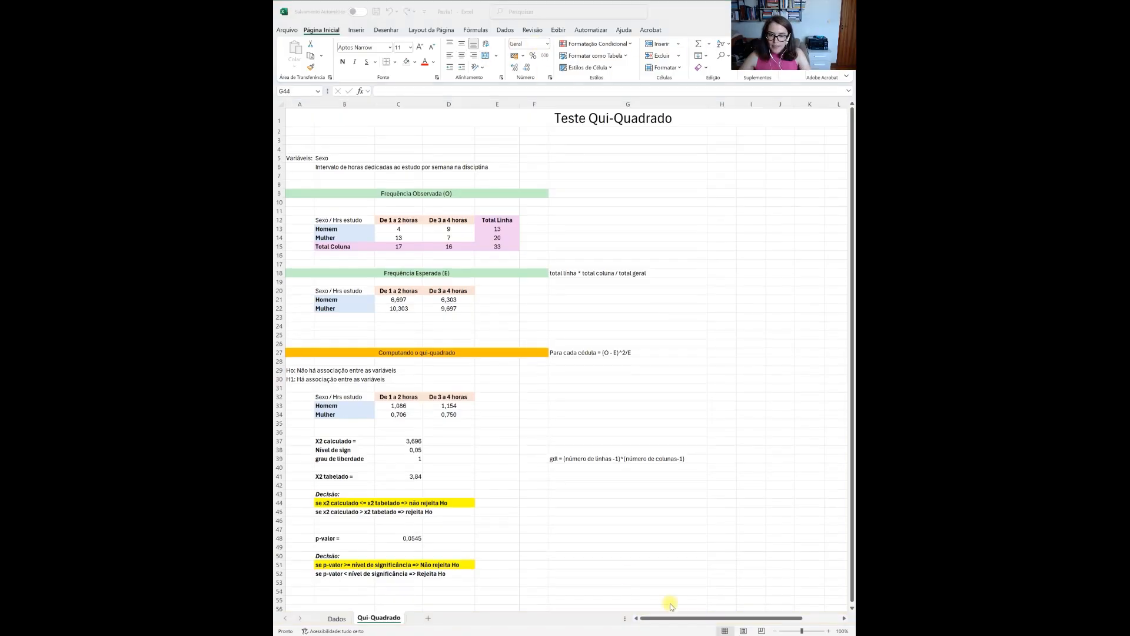
# - Write the heading "Resultados:" in G46
pyautogui.click(567, 519)
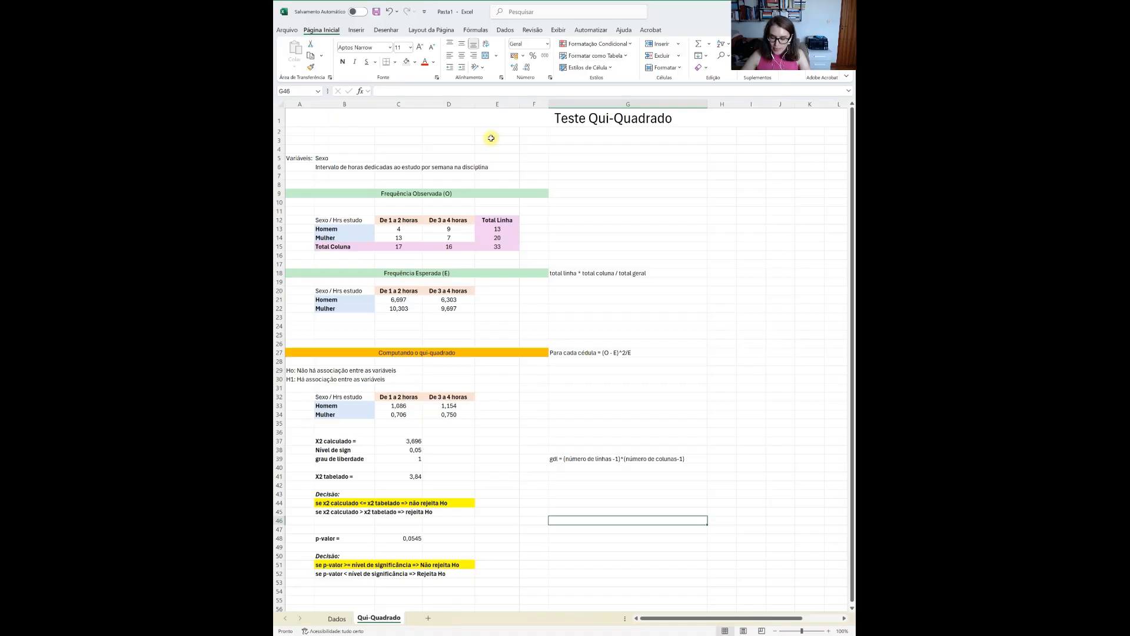
pyautogui.write('Resultados:')
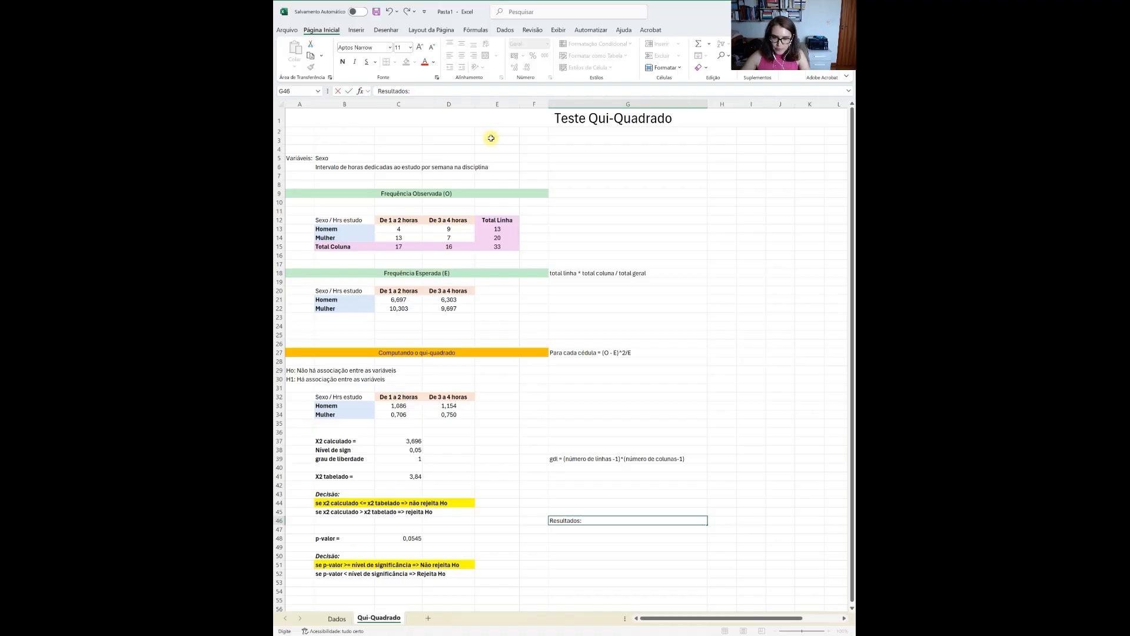
pyautogui.press('Return')
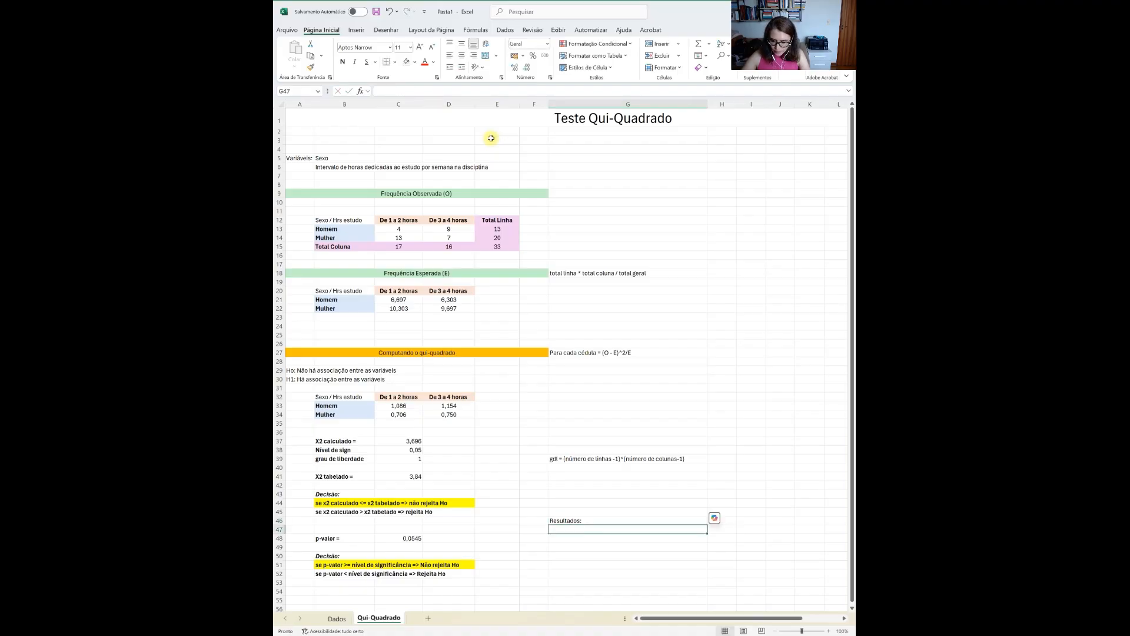
# - Write "O teste qui-quadrado para verificar associação entre as variáveis sexo e intervalo de horas dedidas ao estudo por semana na disciplina" in G47
pyautogui.write('O')
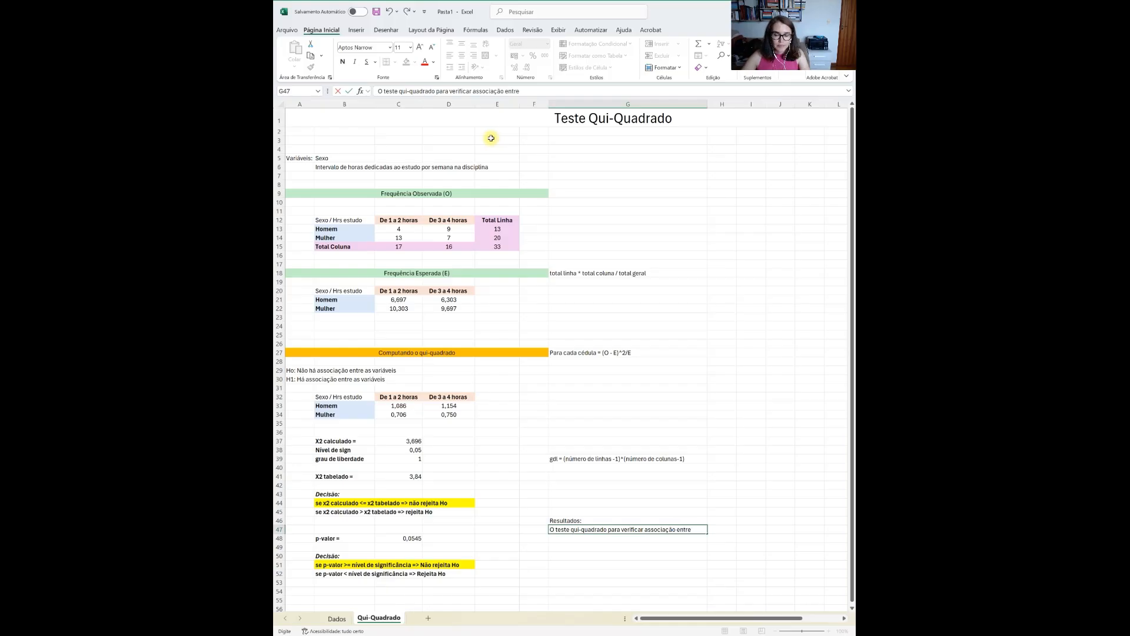
pyautogui.write('var')
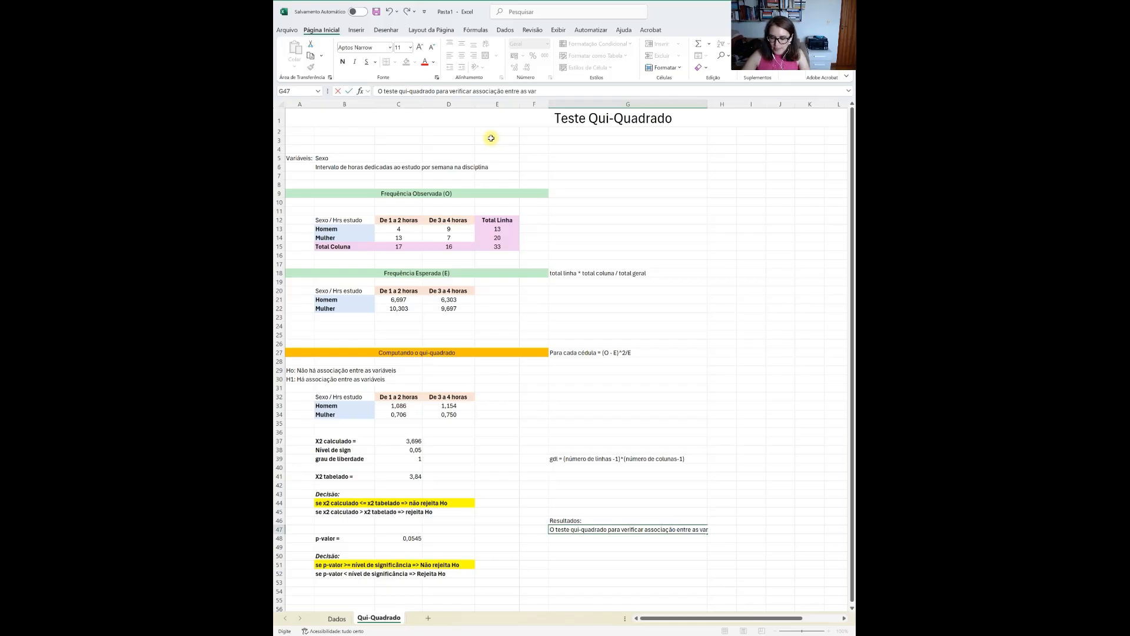
pyautogui.write('o')
pyautogui.press('BackSpace')
pyautogui.write('i')
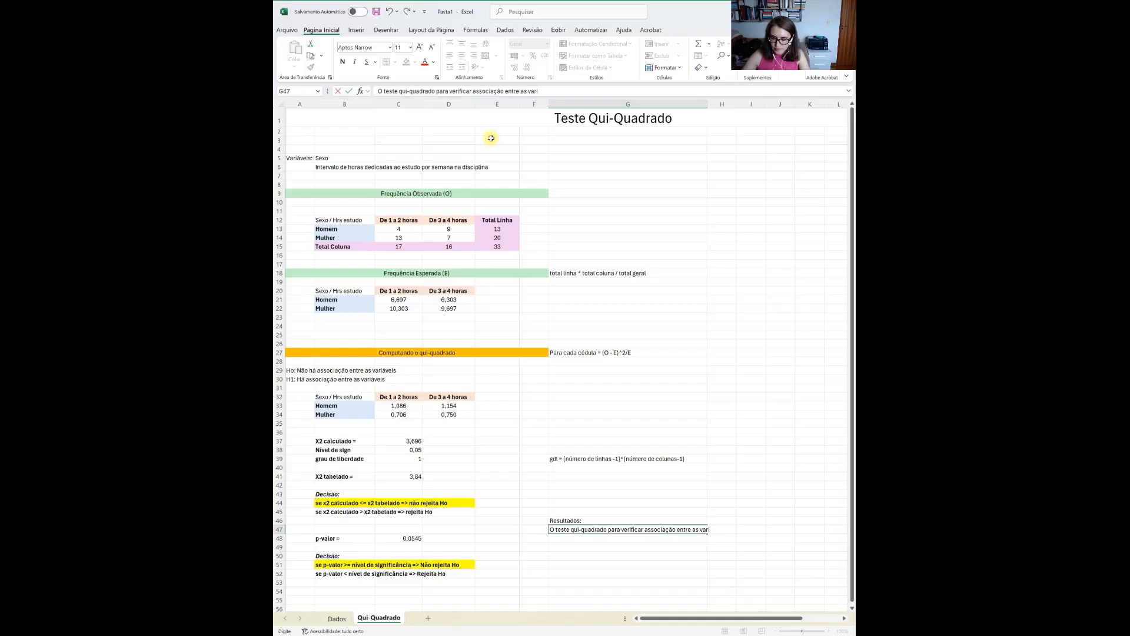
pyautogui.write('áveis sexo e')
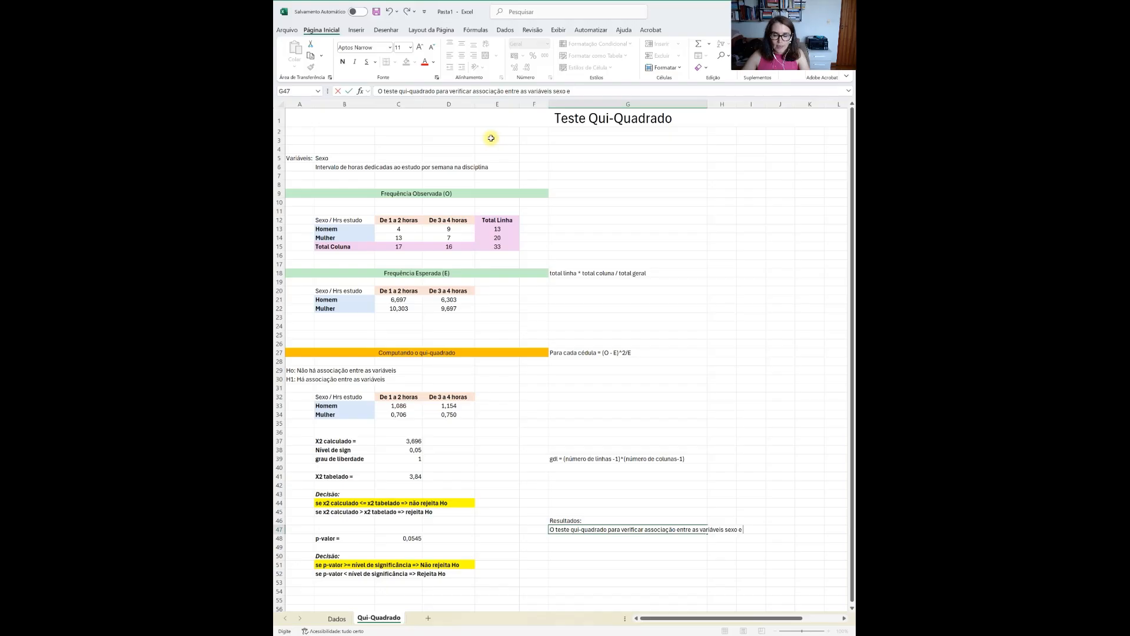
pyautogui.write(' int')
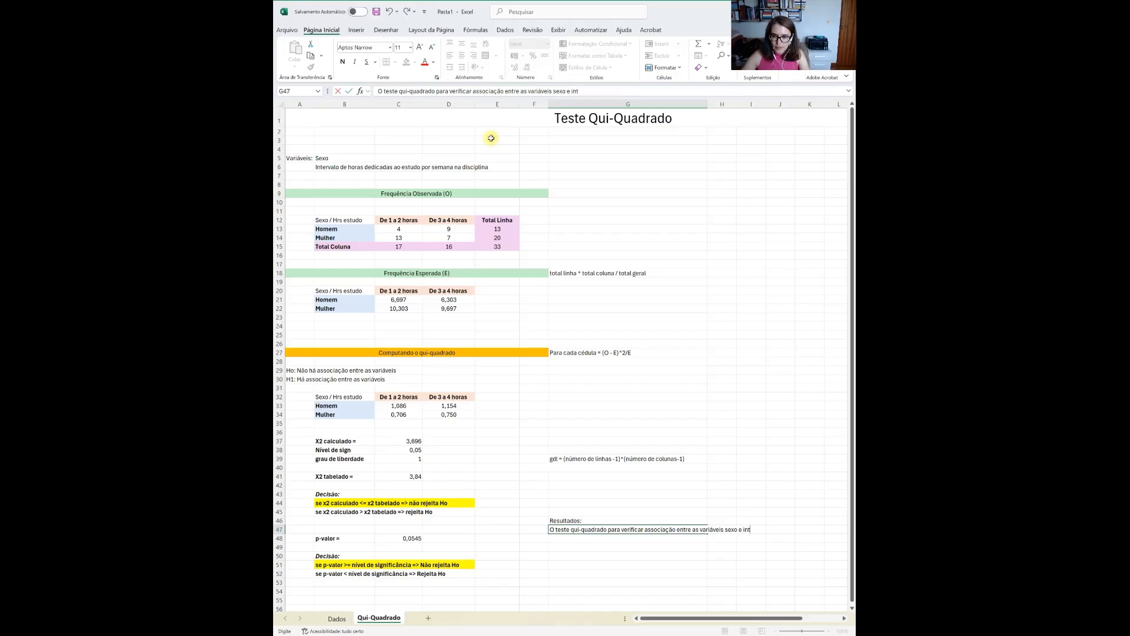
pyautogui.write('ervalo de horas dedidas ao estrudo por semana na disciplina')
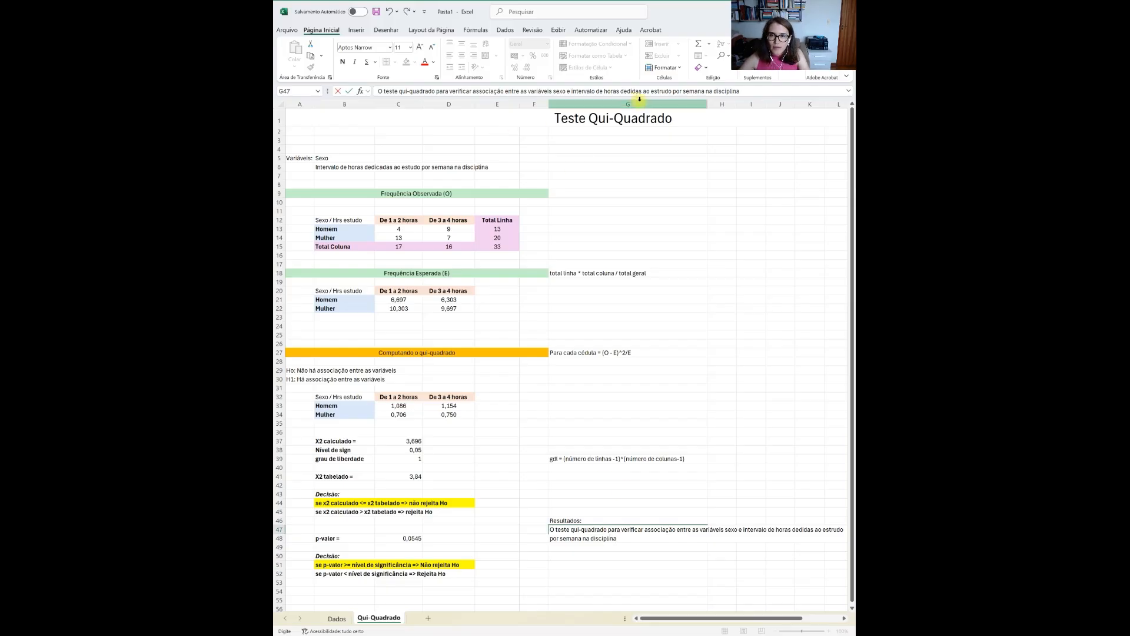
pyautogui.click(664, 90)
pyautogui.press('BackSpace')
pyautogui.press('Return')
# - Wrap the text in G47 and append "indicou não associação significativa" to the sentence
pyautogui.click(579, 530)
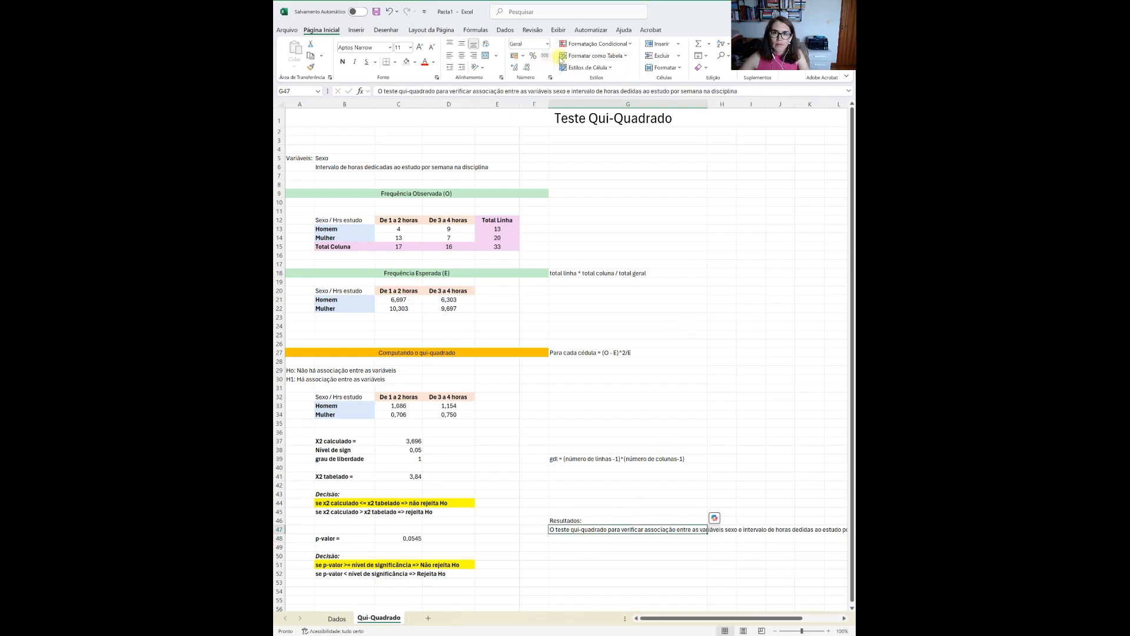
pyautogui.click(486, 43)
pyautogui.doubleClick(626, 545)
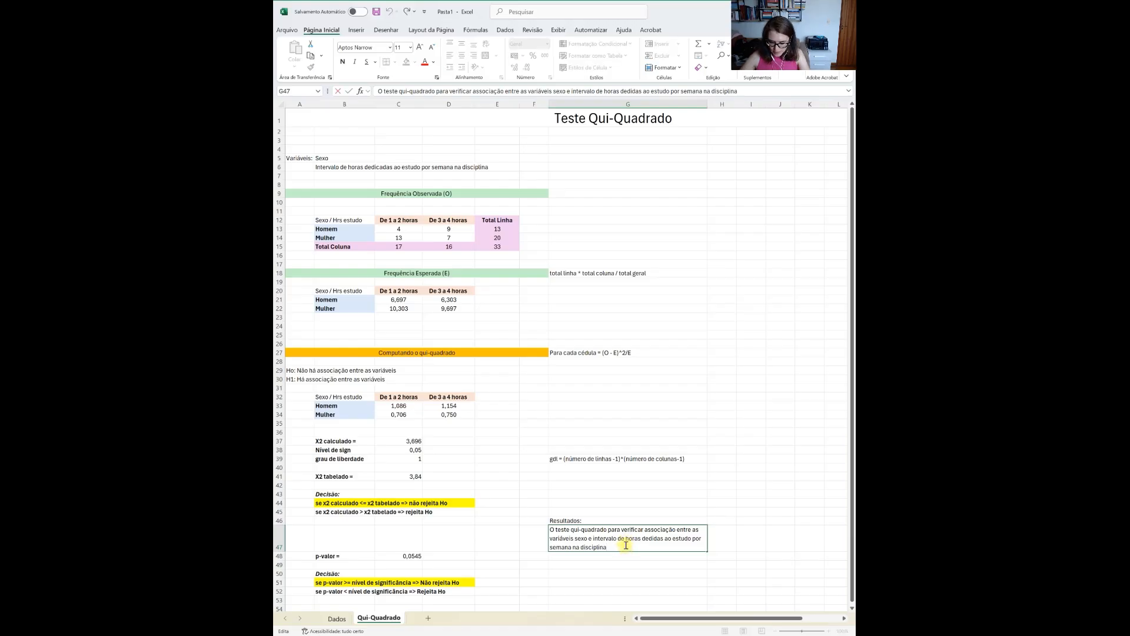
pyautogui.write('indicou não')
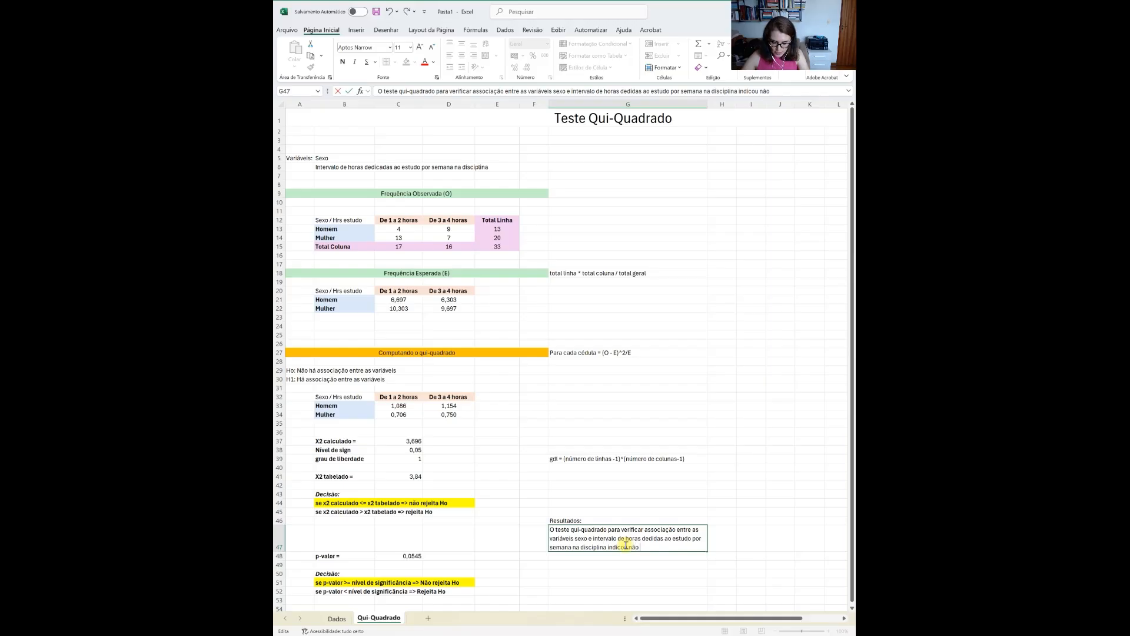
pyautogui.write(' associaç~cao')
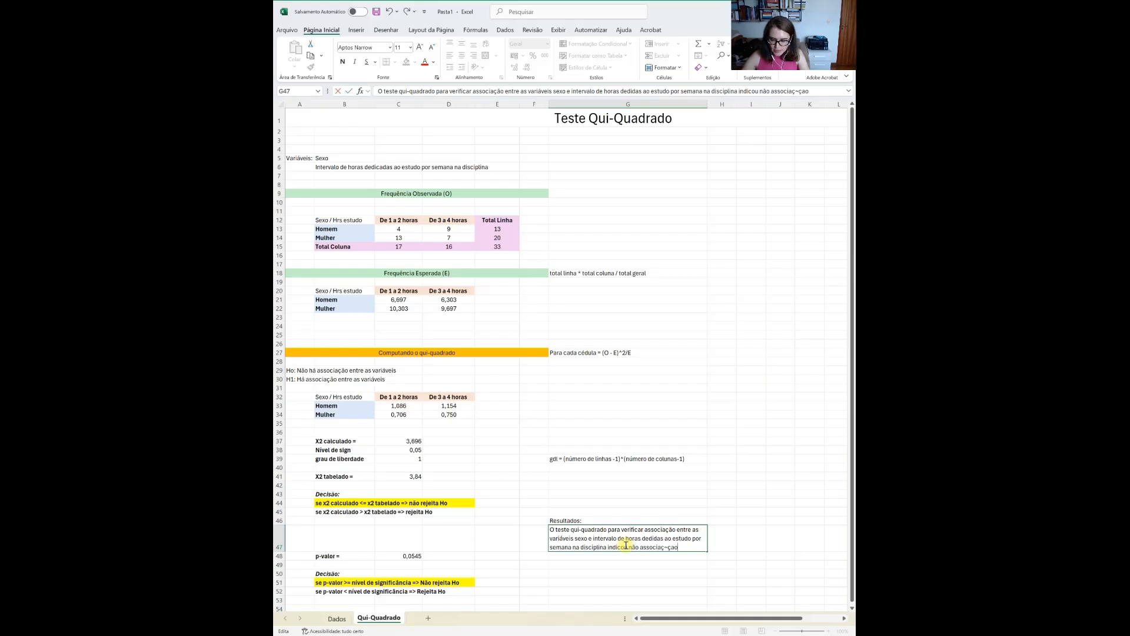
pyautogui.press('BackSpace')
pyautogui.press('BackSpace')
pyautogui.press('BackSpace')
pyautogui.press('BackSpace')
pyautogui.write('ão significativa')
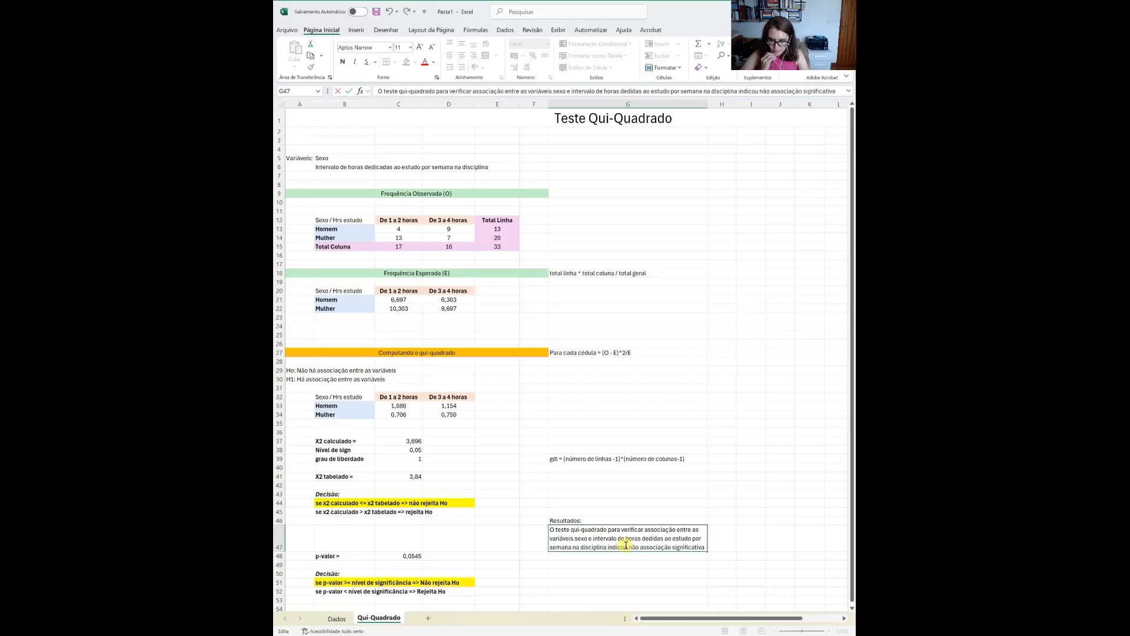
# - Append ", X2(1, n = 33) =" to the results sentence in G47
pyautogui.write(', x')
pyautogui.press('BackSpace')
pyautogui.press('BackSpace')
pyautogui.write('X')
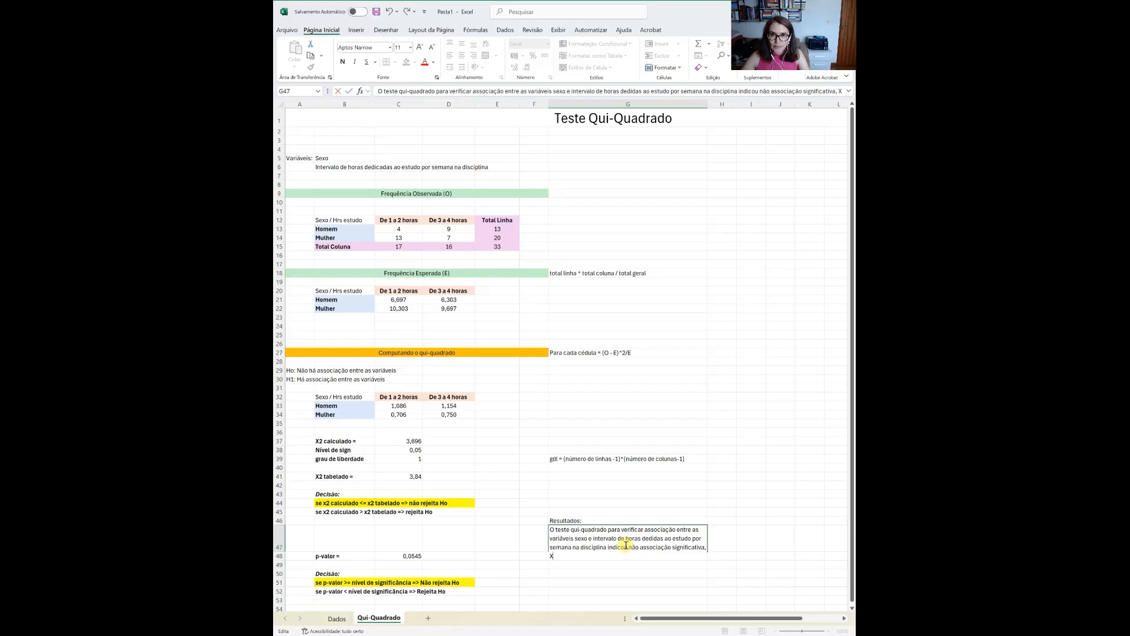
pyautogui.write('2')
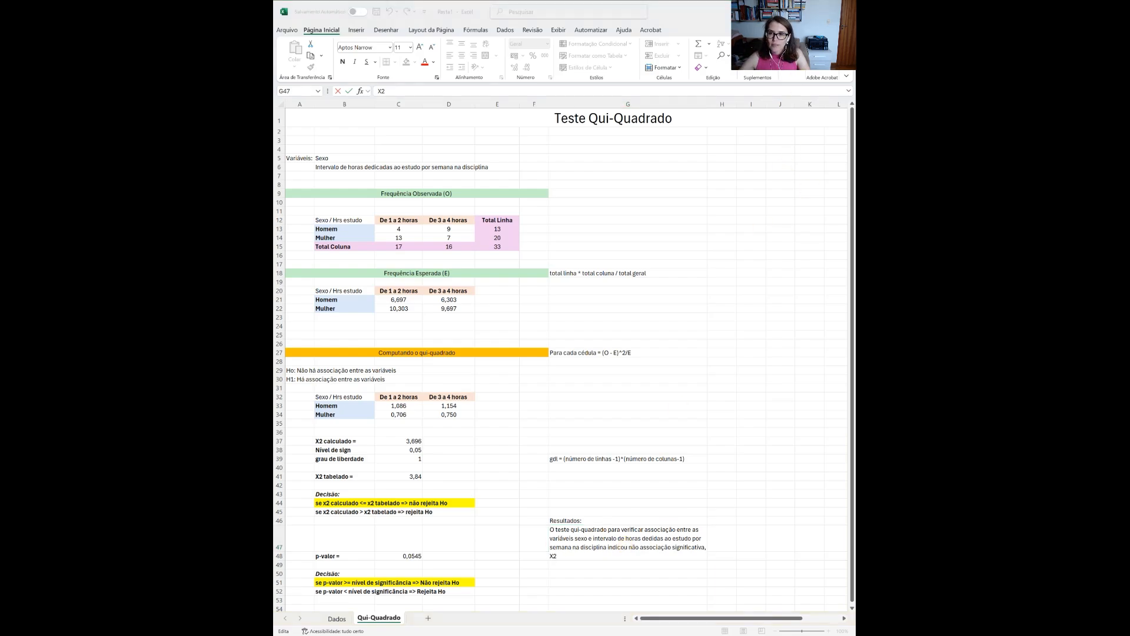
pyautogui.click(572, 557)
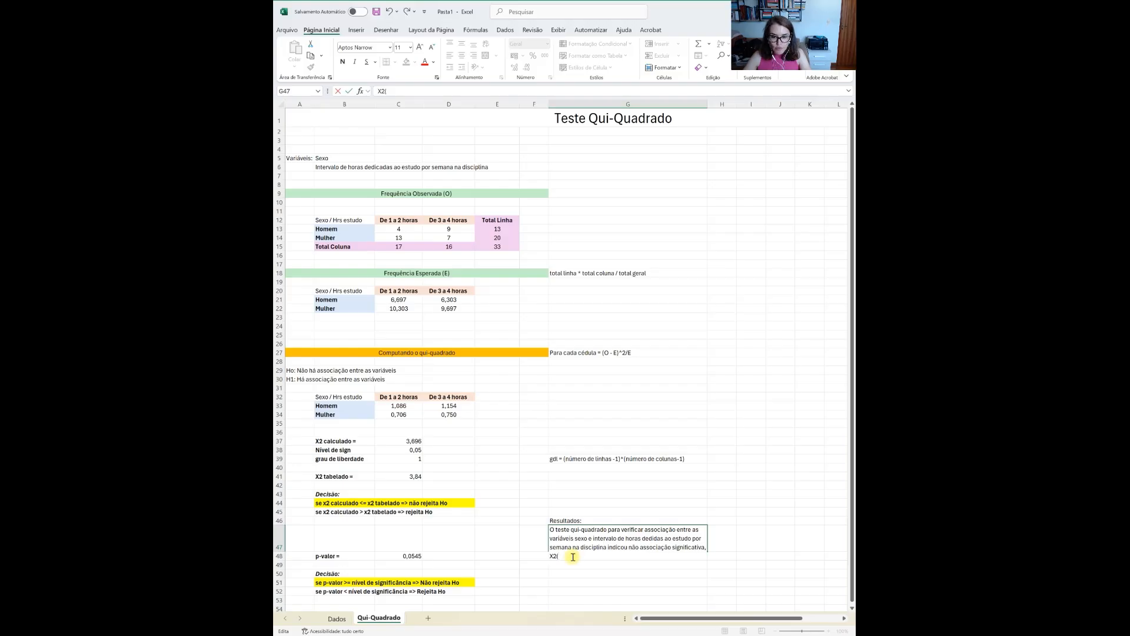
pyautogui.write(', n =')
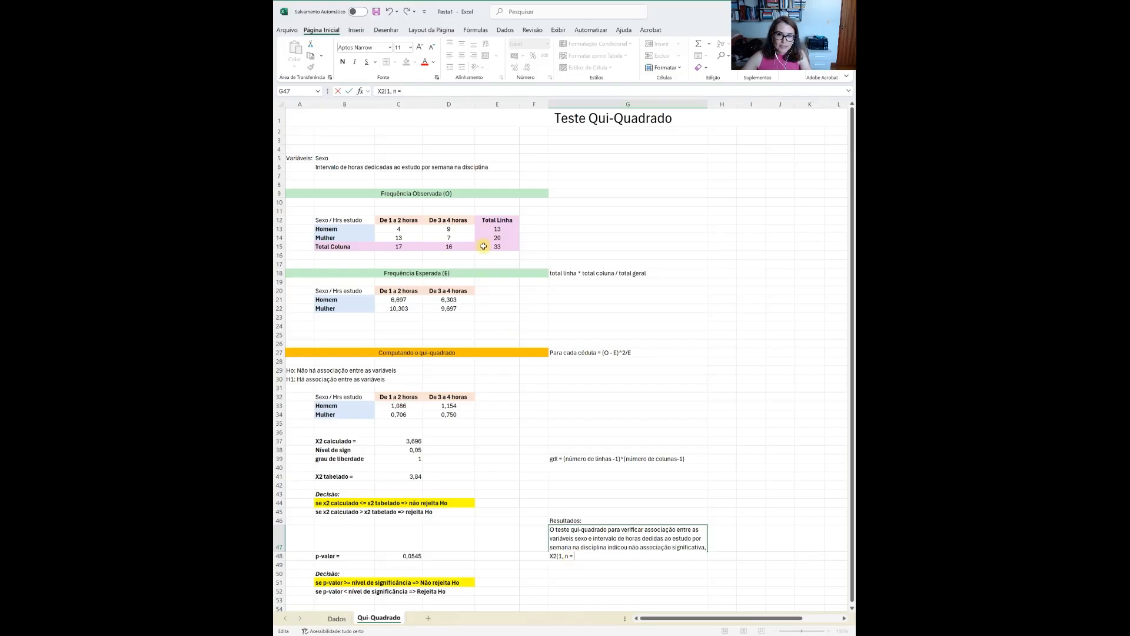
pyautogui.write('33) =')
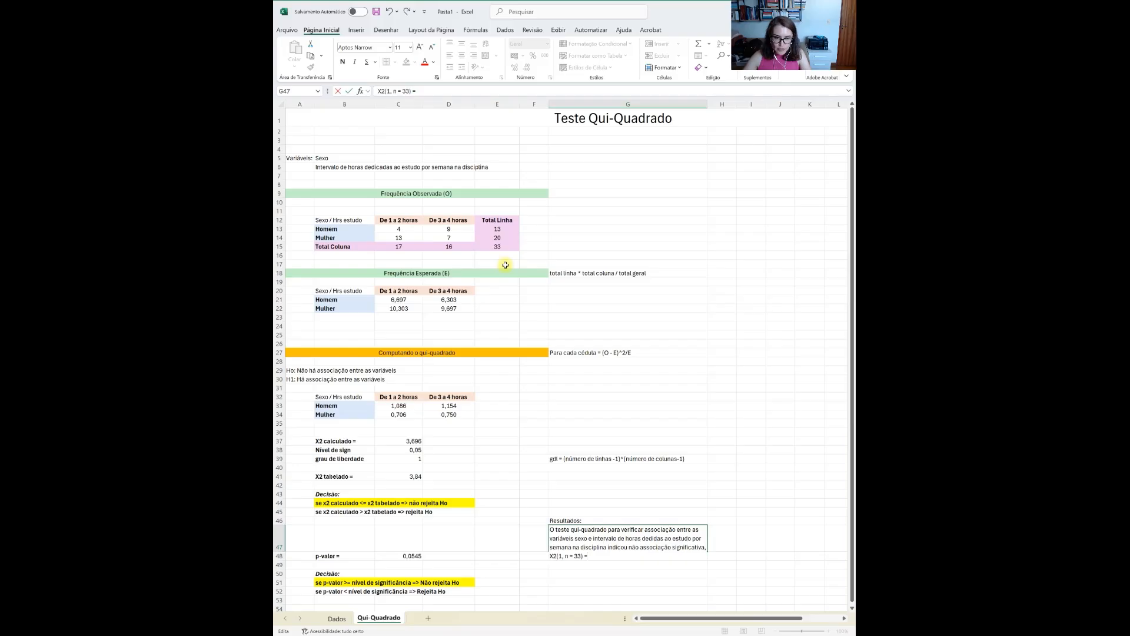
# - Complete the statistics in G47 with "3,70; p = 0,055."
pyautogui.write(' 3')
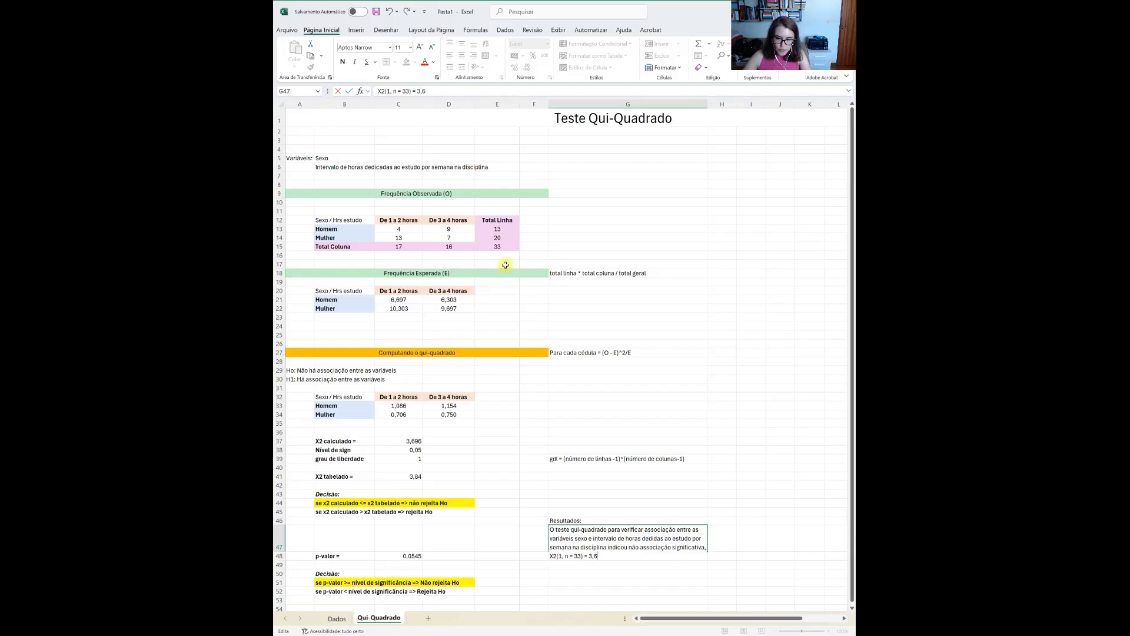
pyautogui.write(',70; p')
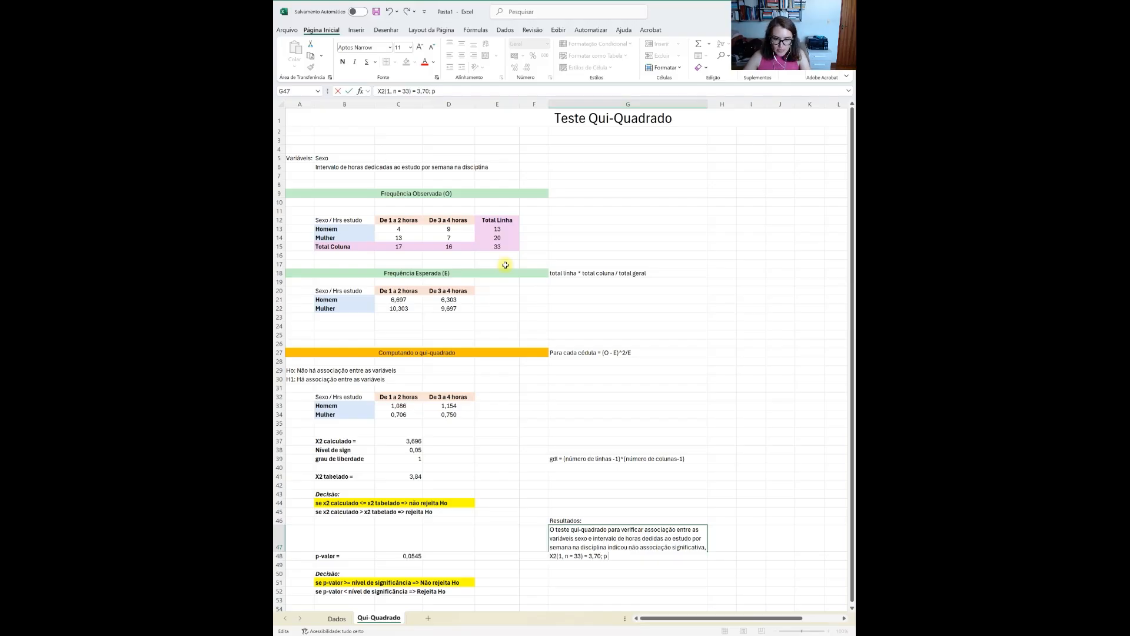
pyautogui.write('= 0,0')
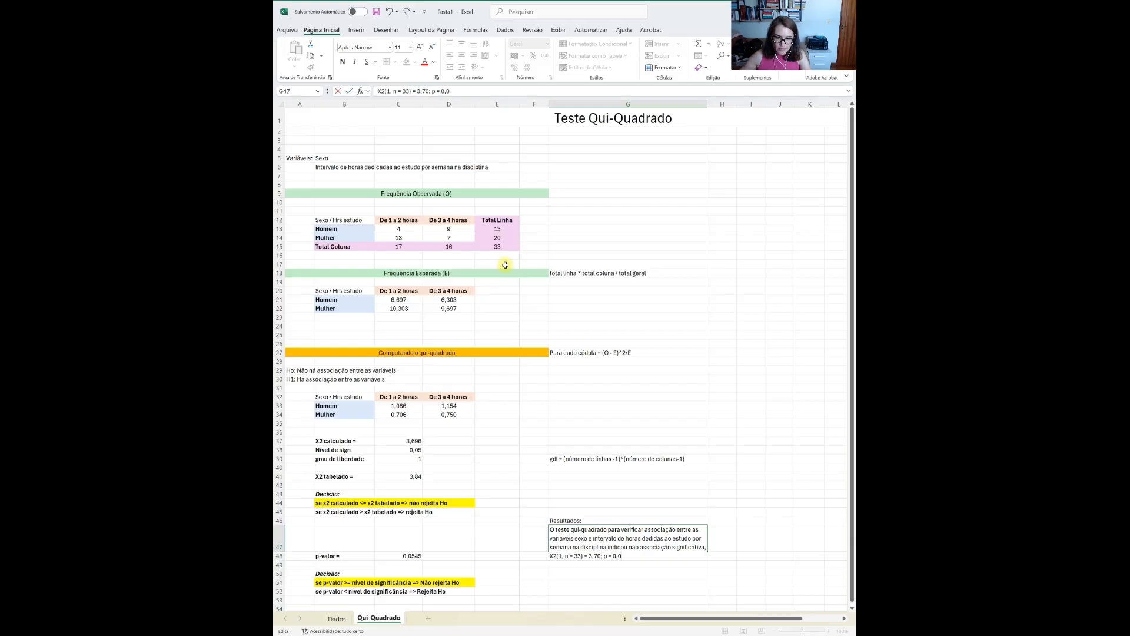
pyautogui.write('54')
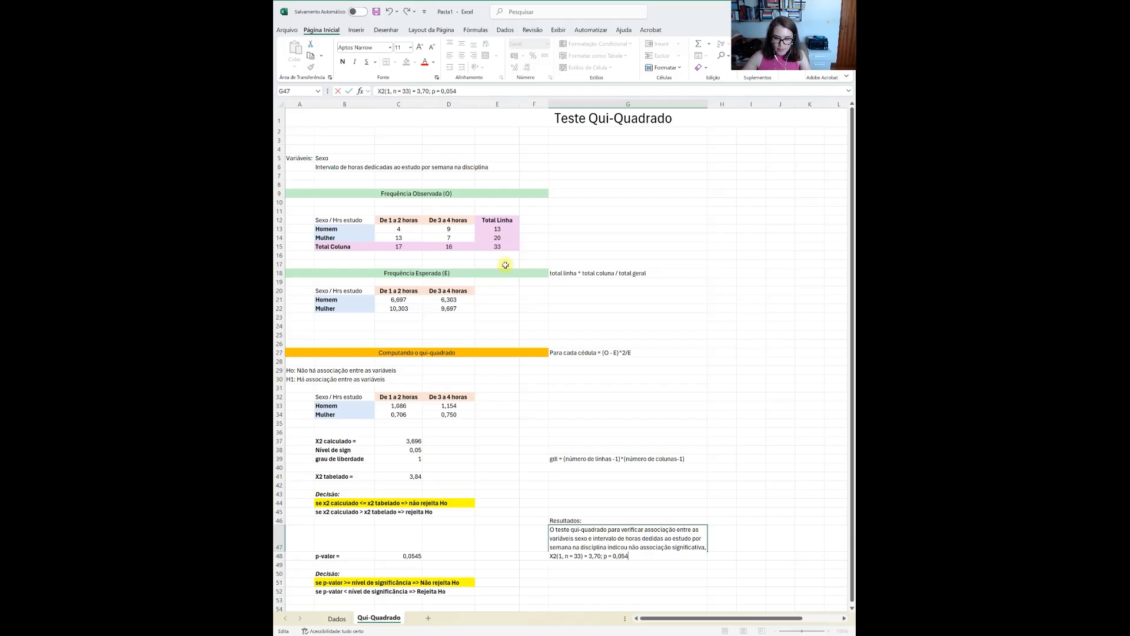
pyautogui.press('BackSpace')
pyautogui.write('5.')
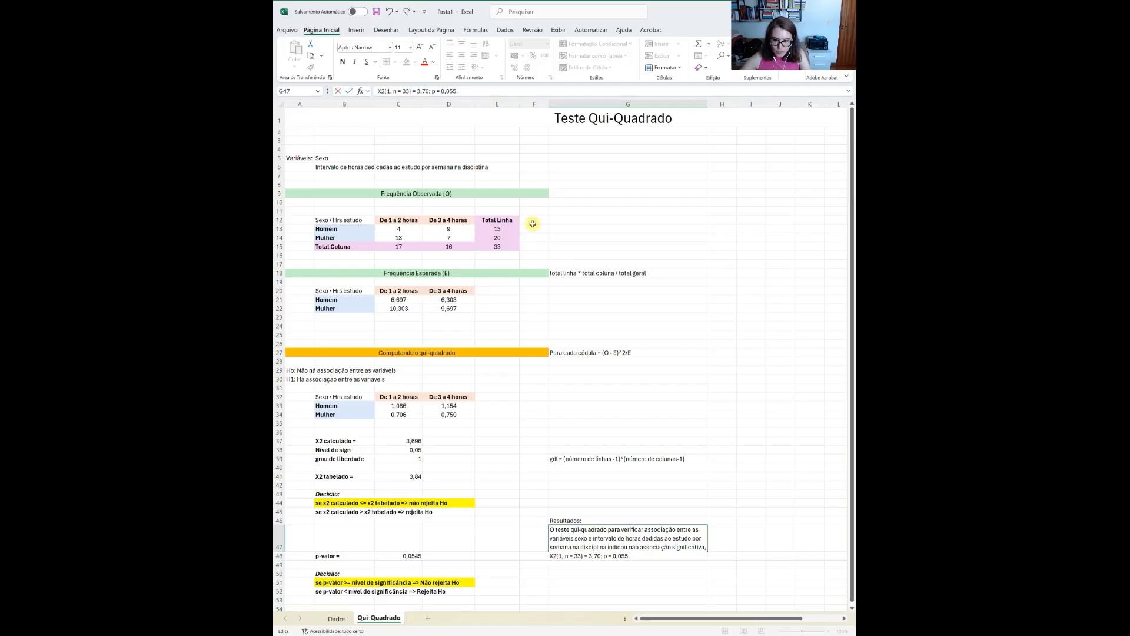
# - Italicize the symbols p, X2 and n in the G47 results sentence and commit the cell
pyautogui.doubleClick(605, 556)
pyautogui.click(624, 540)
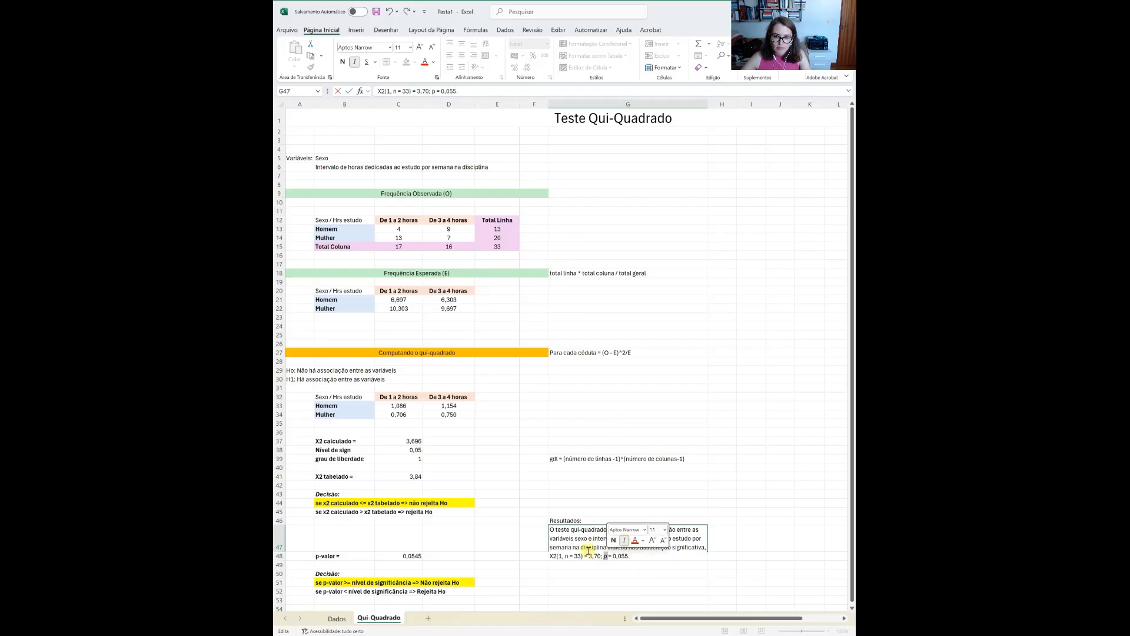
pyautogui.doubleClick(556, 556)
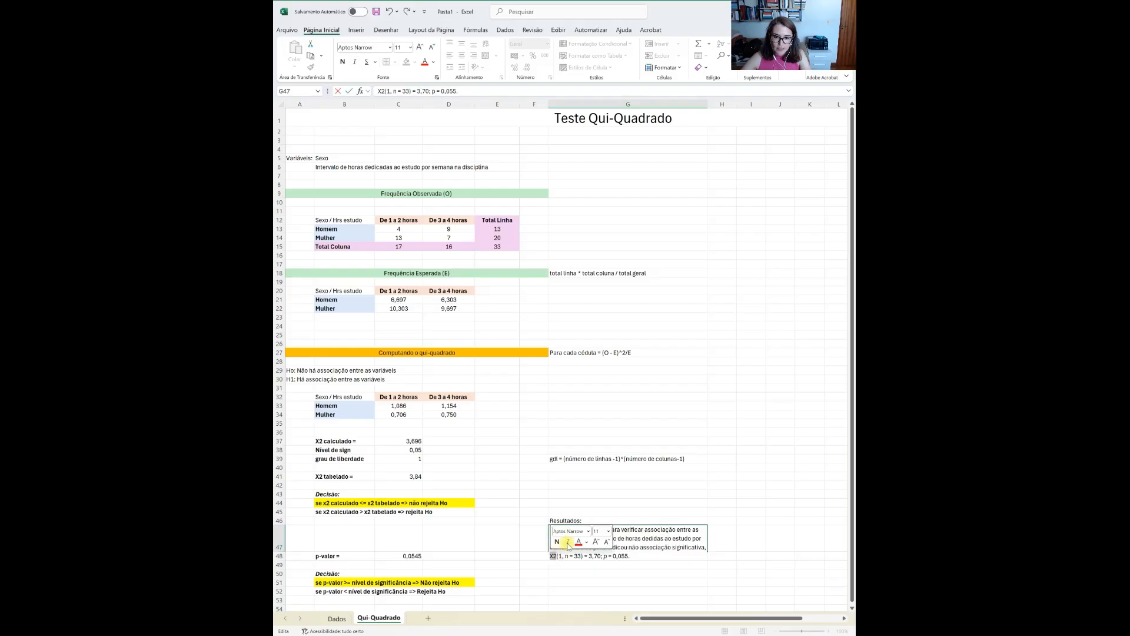
pyautogui.doubleClick(567, 556)
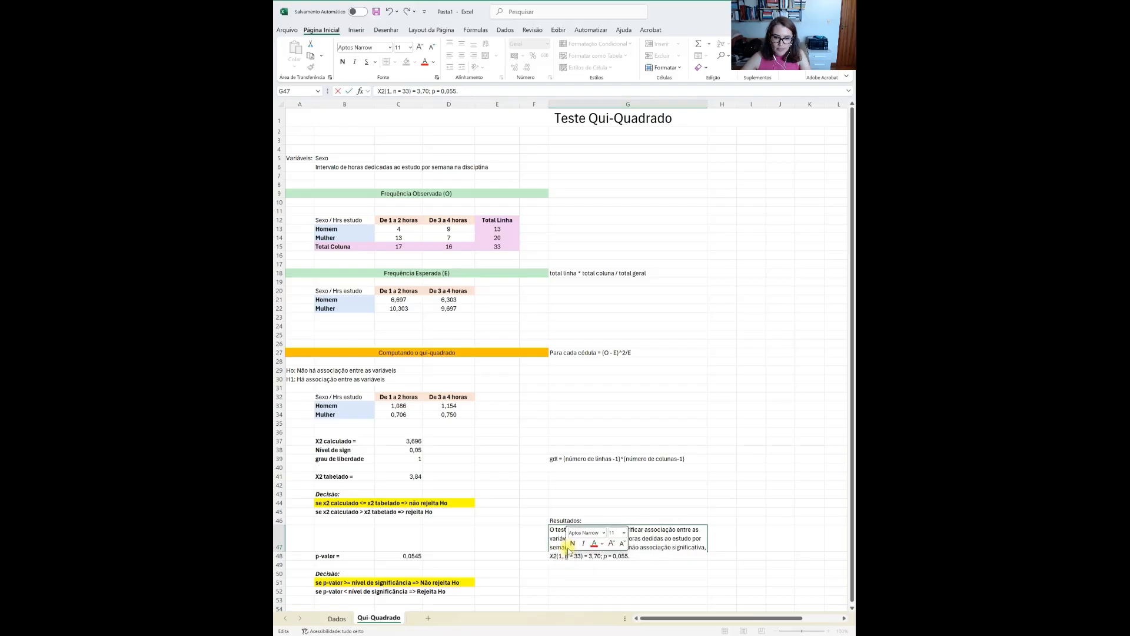
pyautogui.click(583, 543)
pyautogui.press('Return')
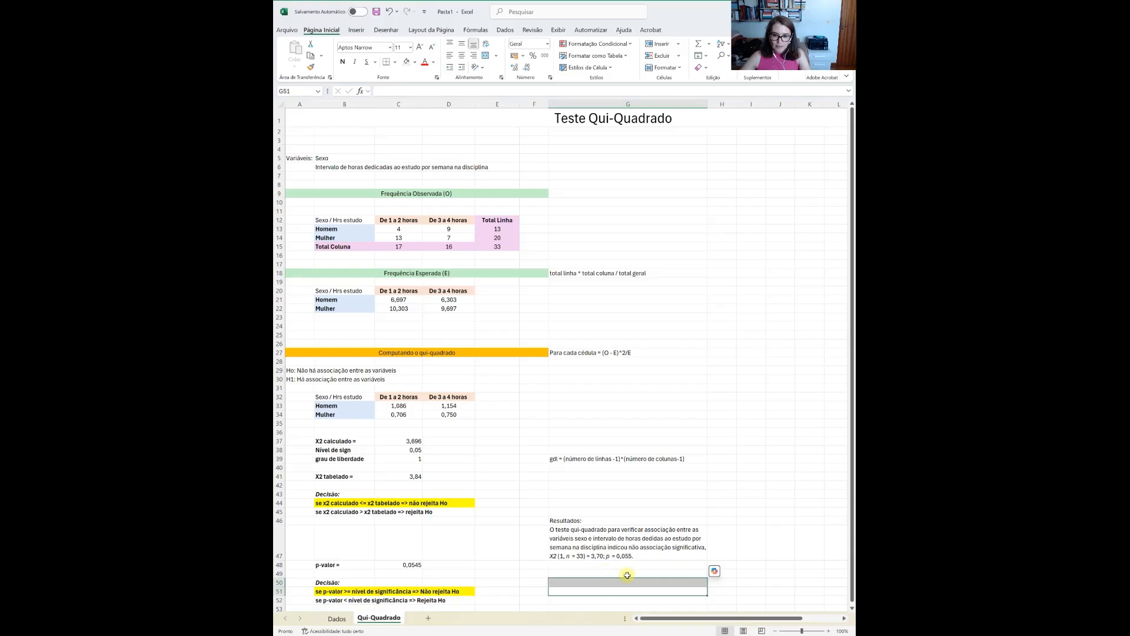
pyautogui.click(615, 540)
pyautogui.click(584, 581)
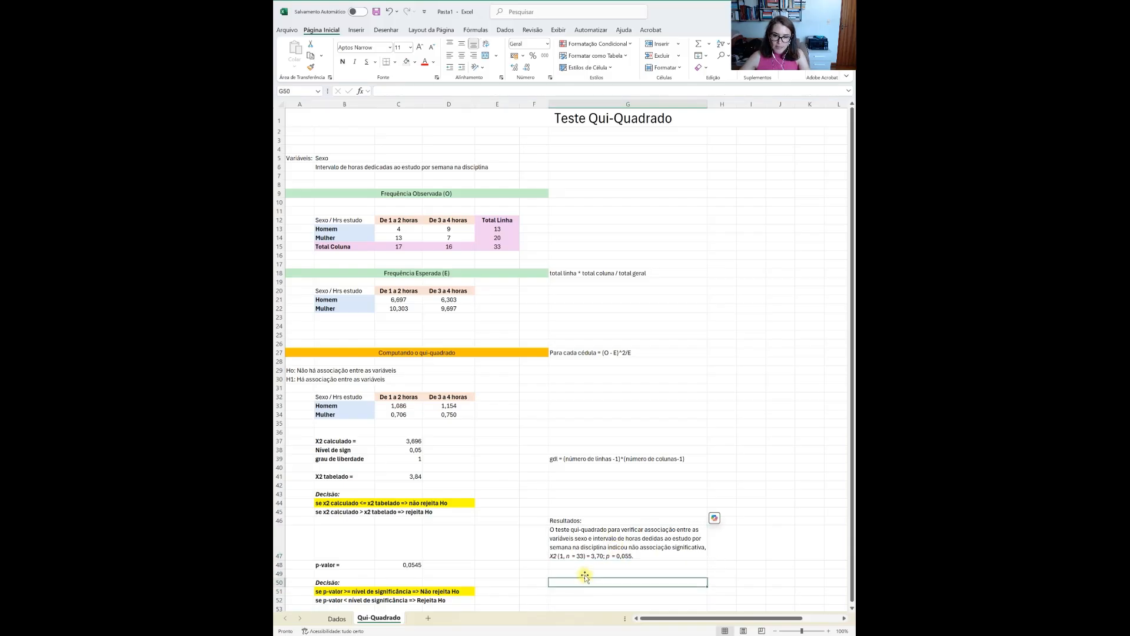
# - Start a text in G42 with "Análise de dados: Foi"
pyautogui.scroll(-1, 579, 592)
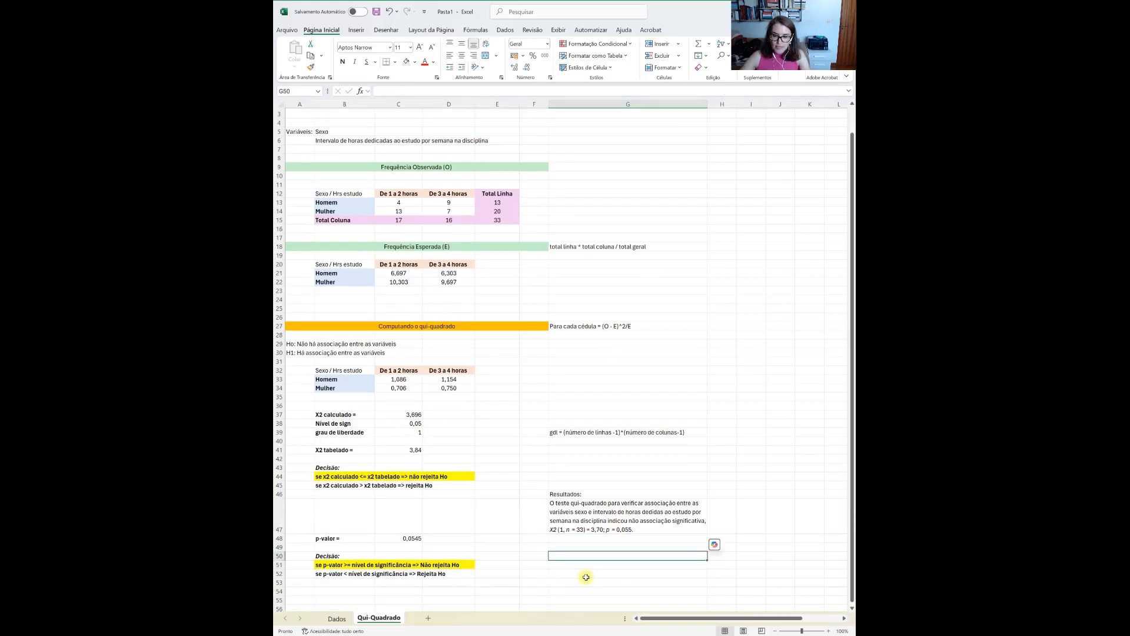
pyautogui.press('Up')
pyautogui.press('Up')
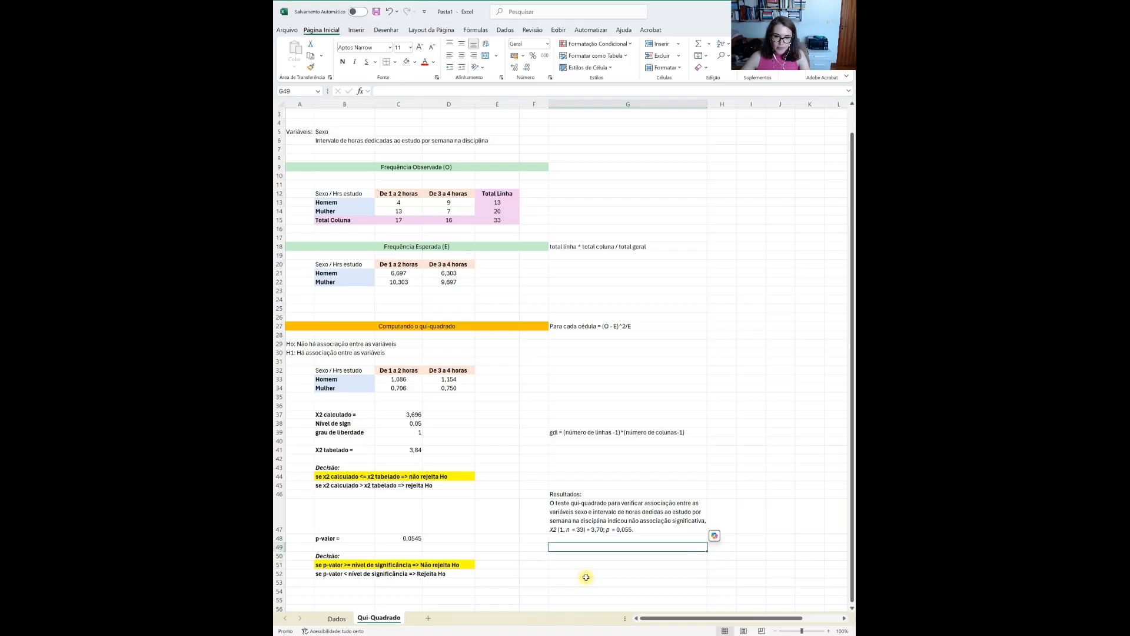
pyautogui.press('Up')
pyautogui.press('Up')
pyautogui.press('Up')
pyautogui.press('Up')
pyautogui.press('Up')
pyautogui.press('Up')
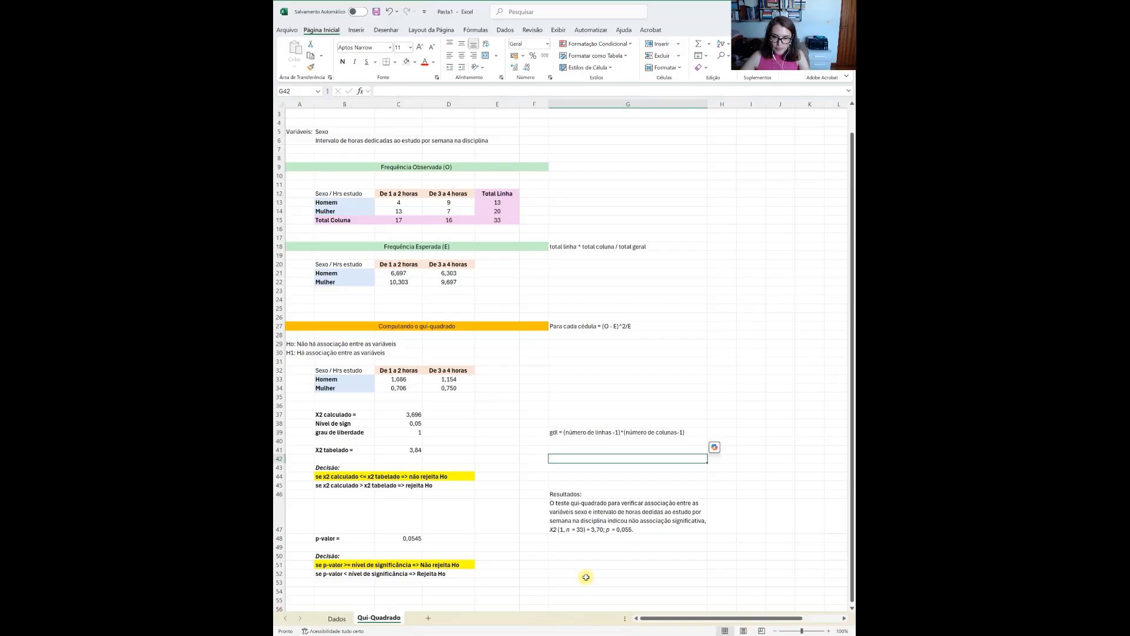
pyautogui.write('A')
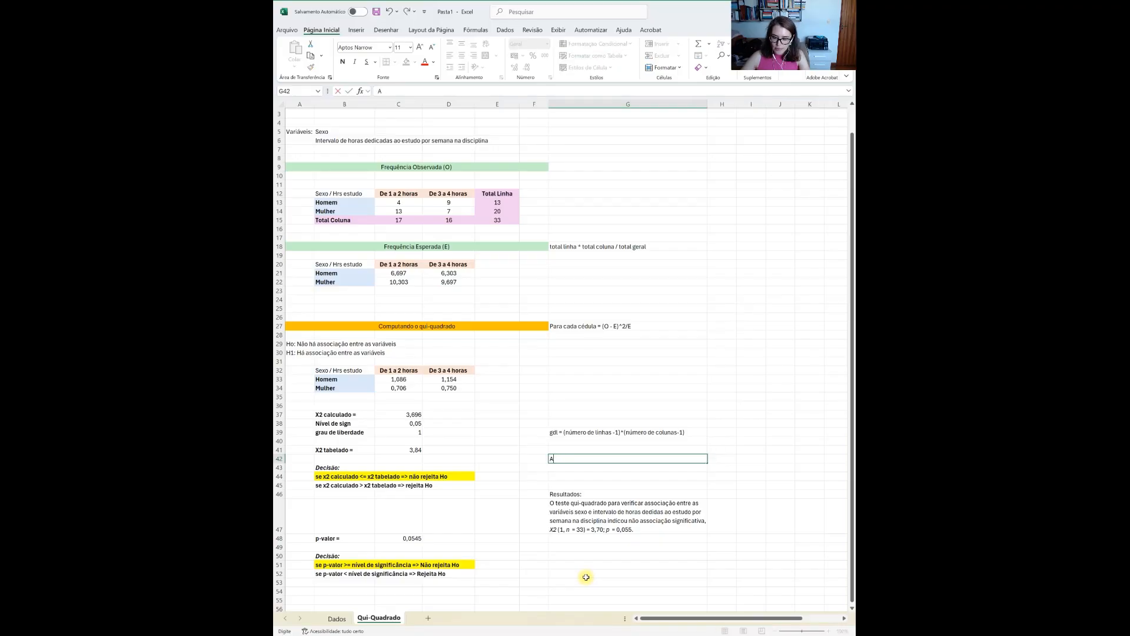
pyautogui.write('Bálise de dad')
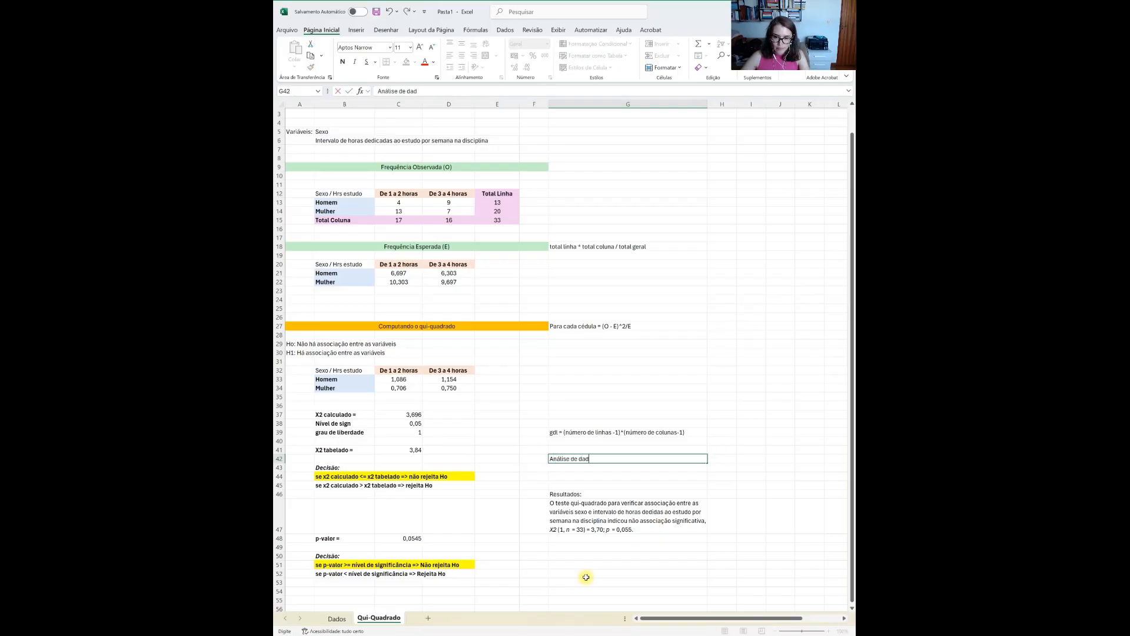
pyautogui.write('os: Foi')
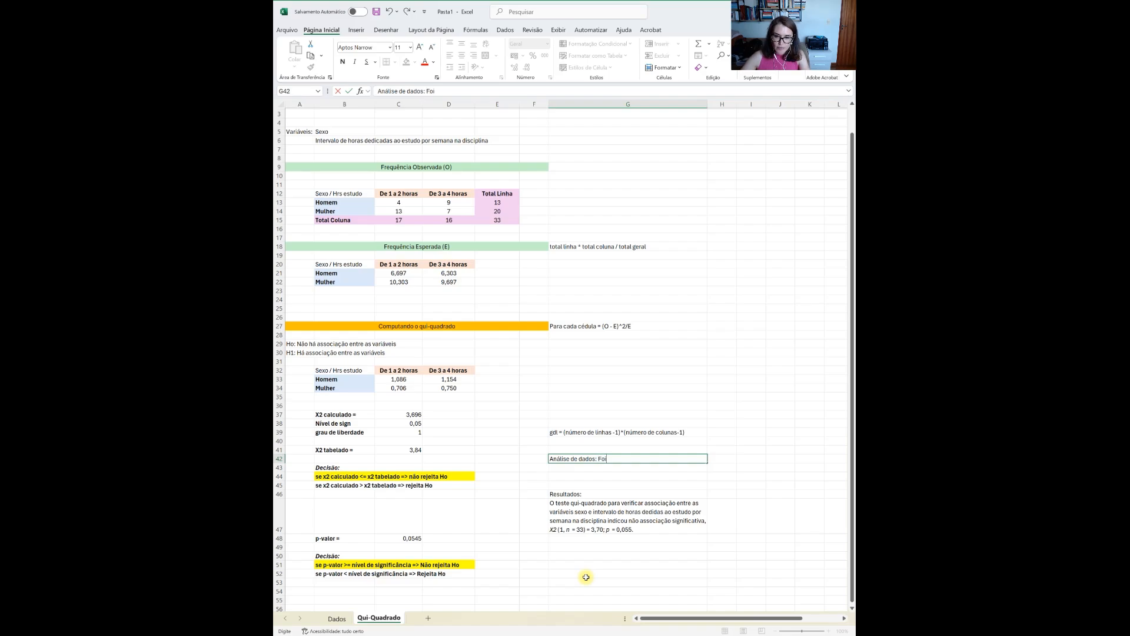
# - Continue G42 with "realizado um teste qui-quadrado para verificar associação entre as variáveis sexo e intervalo de horas dedicadas ao estudo por semaba ba disciplina."
pyautogui.write(' realizado um e teste qui-qya')
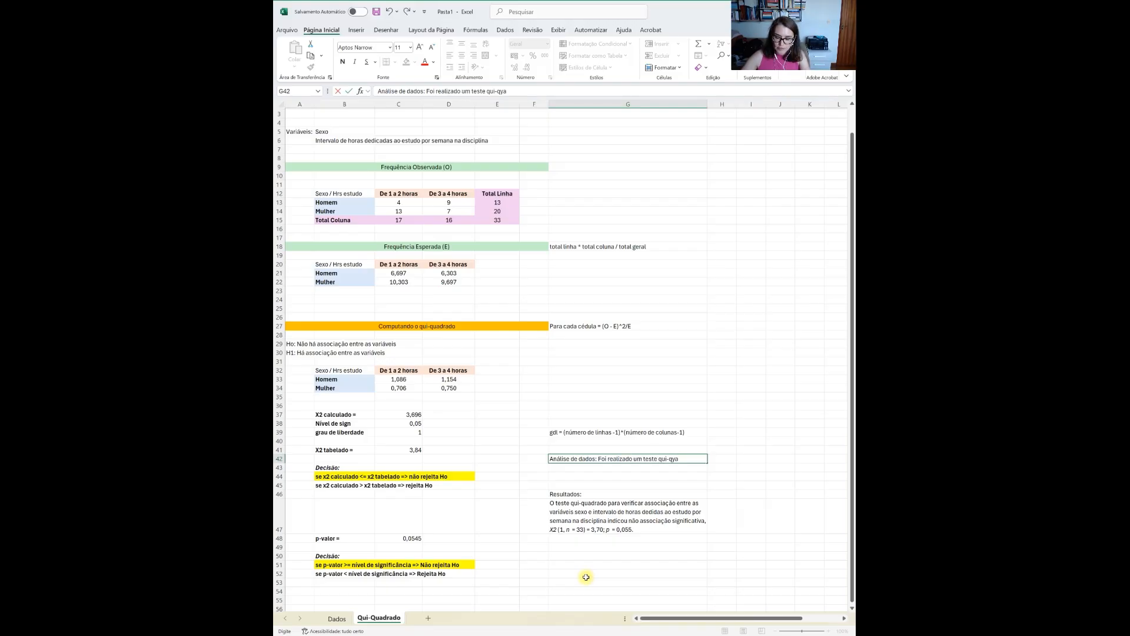
pyautogui.press('BackSpace')
pyautogui.press('BackSpace')
pyautogui.write('uadrado para veri')
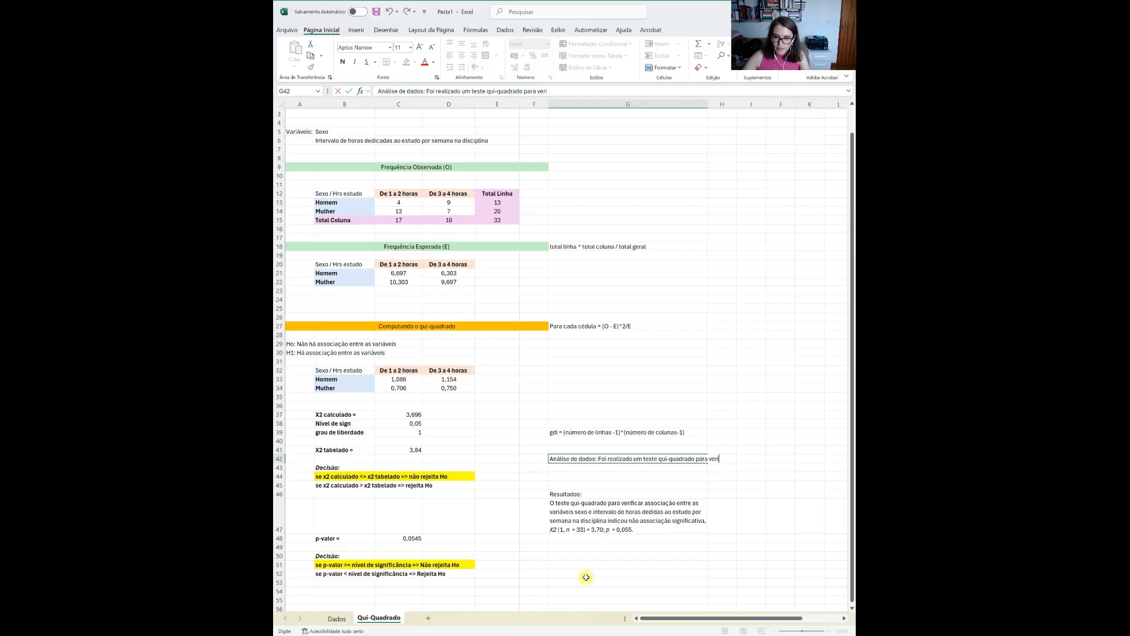
pyautogui.write('ficar assc')
pyautogui.write('iacão entre as variáve')
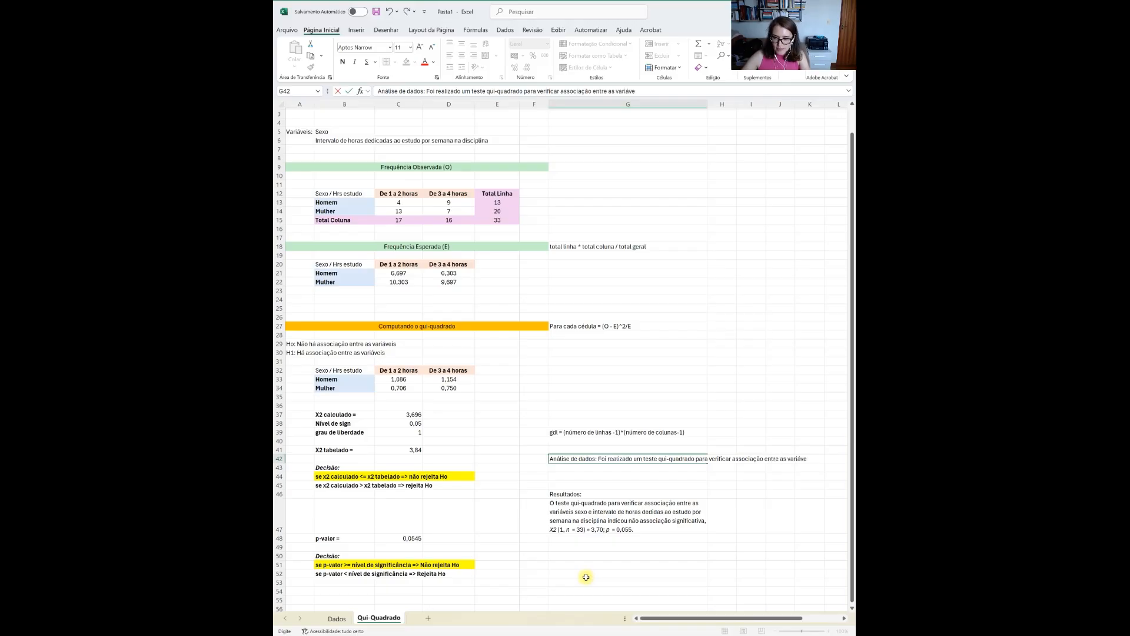
pyautogui.write('is sexo e intervalo de horas dedi')
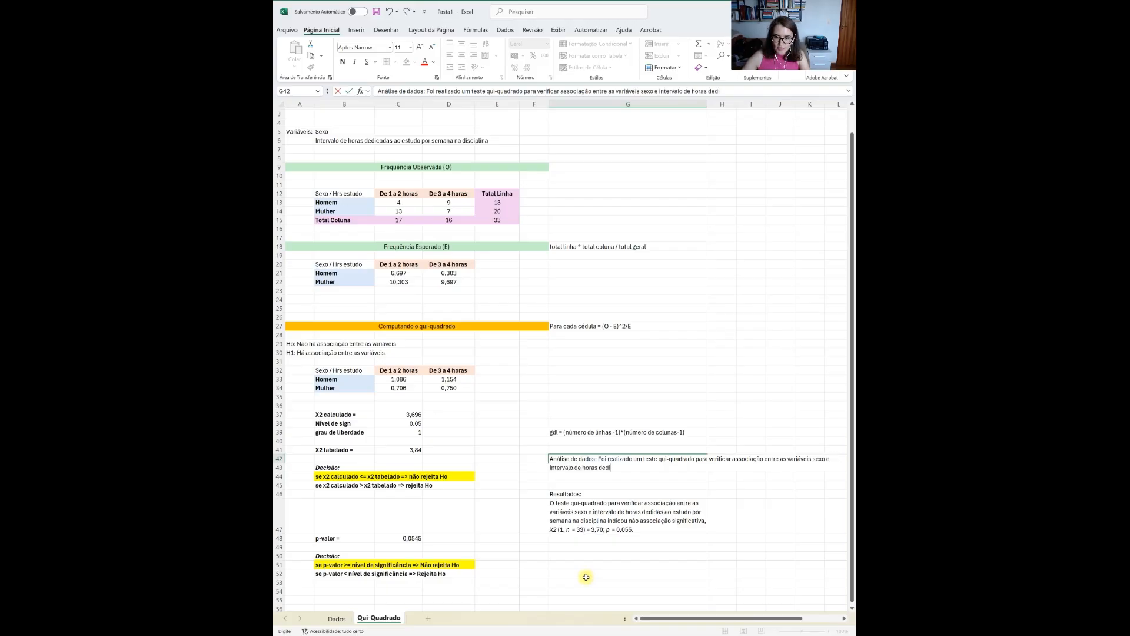
pyautogui.write('cadas ao estudo por semaba ba disciplina.')
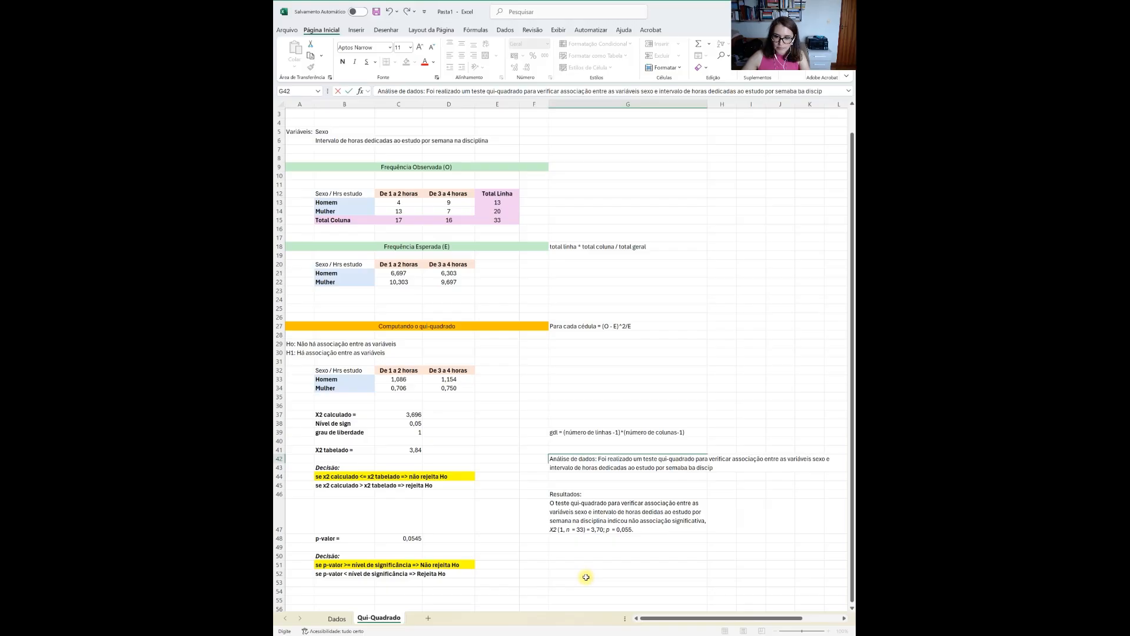
pyautogui.click(636, 563)
# - Wrap the text in G42 and make its "Análise de dados:" label bold
pyautogui.click(628, 459)
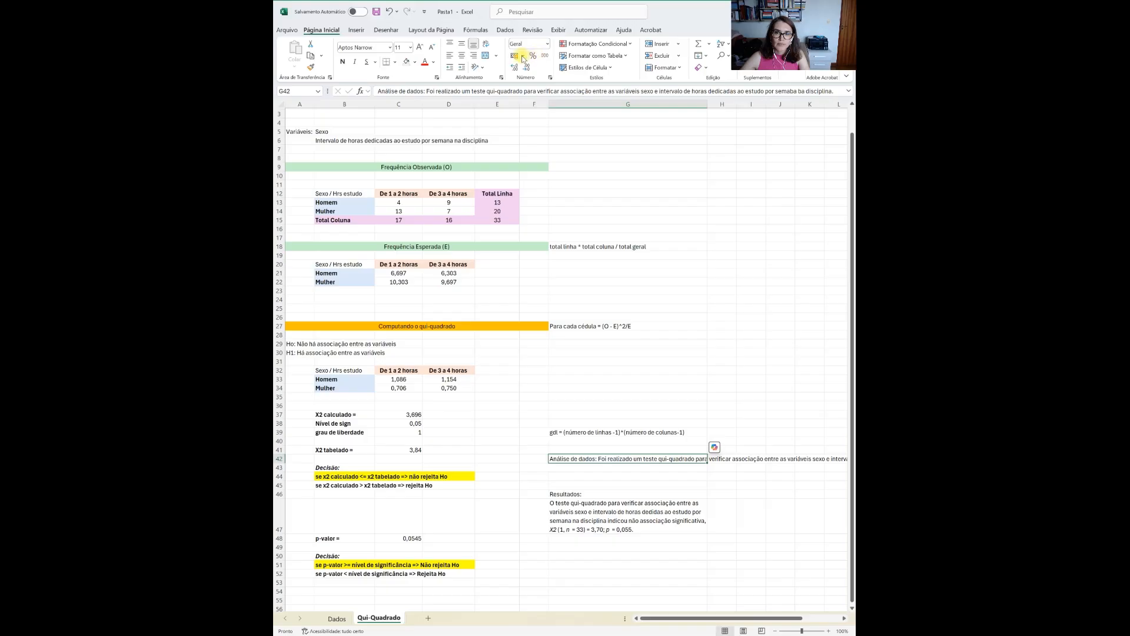
pyautogui.click(486, 44)
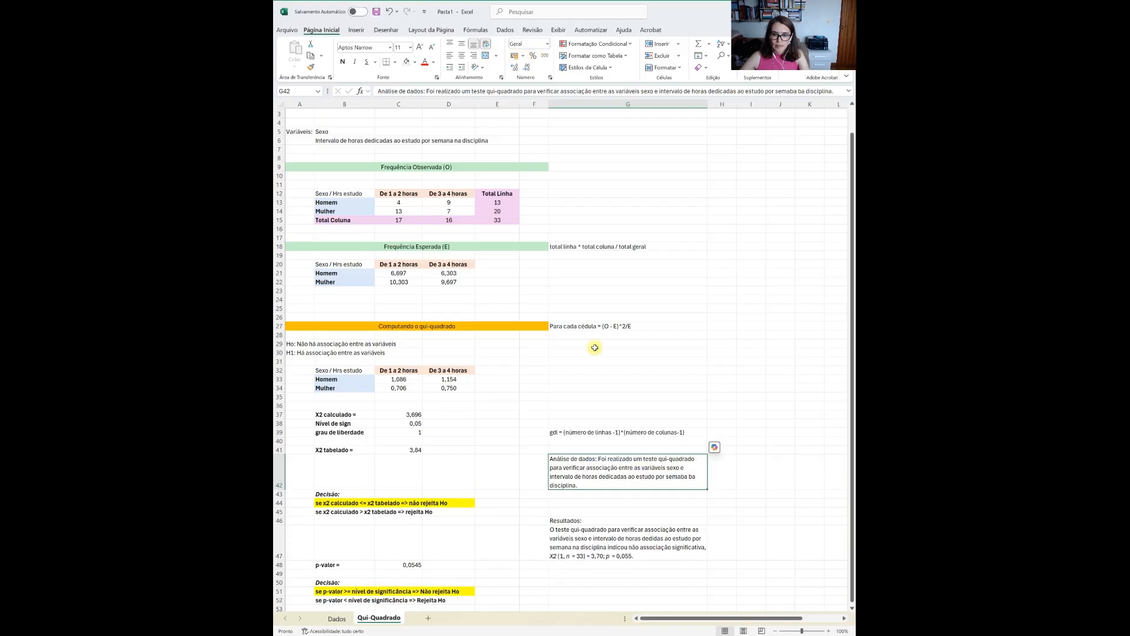
pyautogui.doubleClick(600, 458)
pyautogui.moveTo(597, 458); pyautogui.dragTo(549, 459)
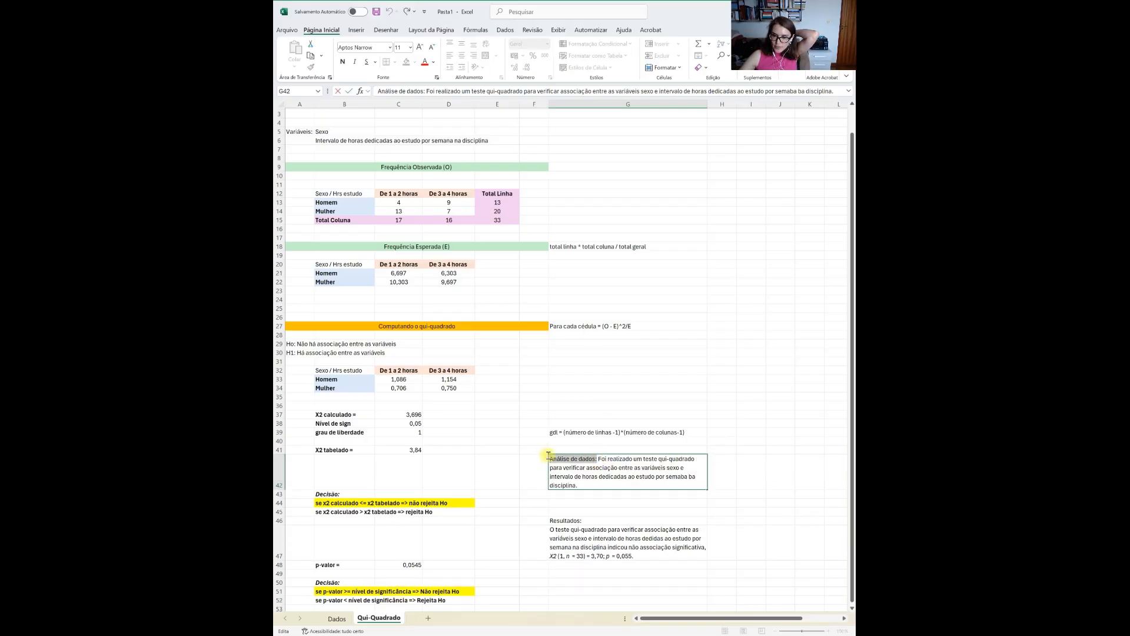
pyautogui.hotkey('ctrl', 'n')
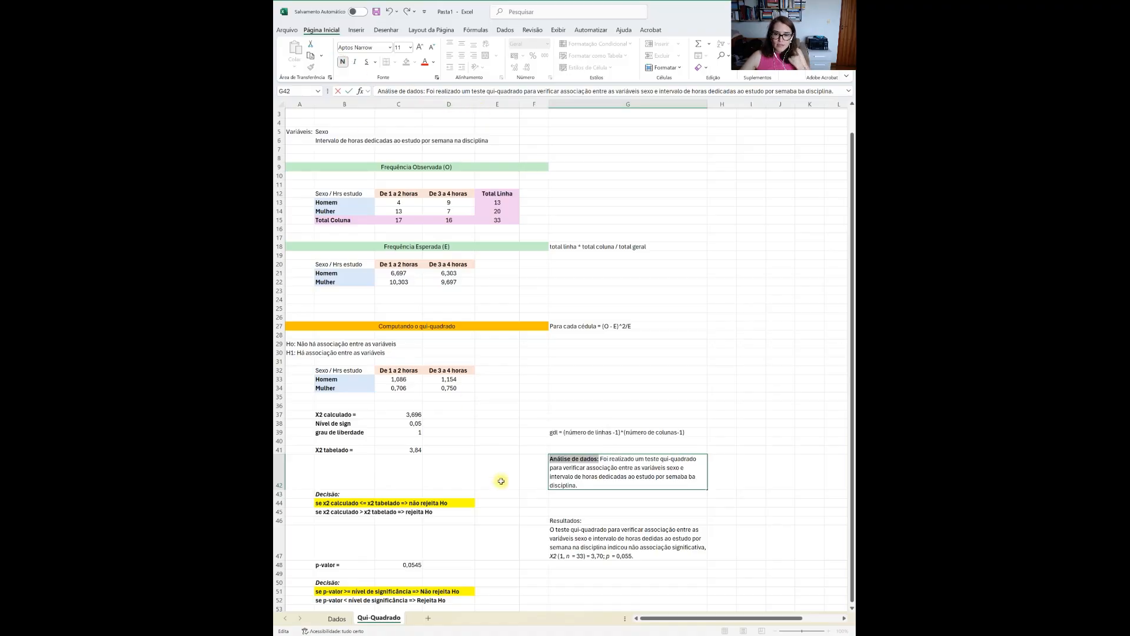
# - Make the "Resultados:" heading in G46 bold
pyautogui.doubleClick(569, 522)
pyautogui.moveTo(583, 522); pyautogui.dragTo(548, 522)
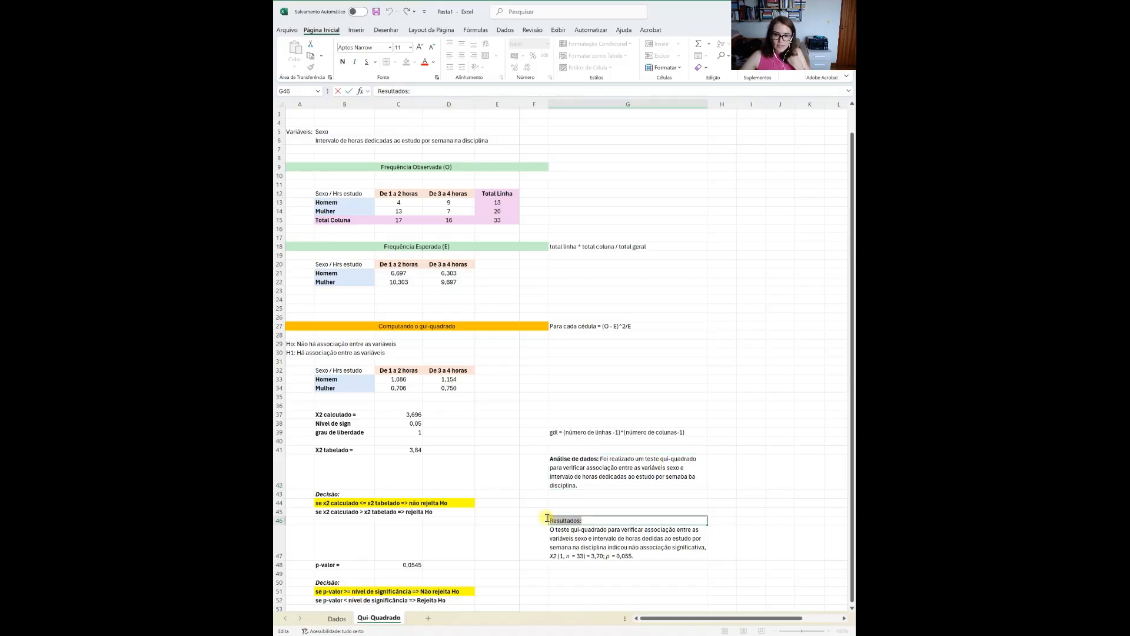
pyautogui.click(342, 62)
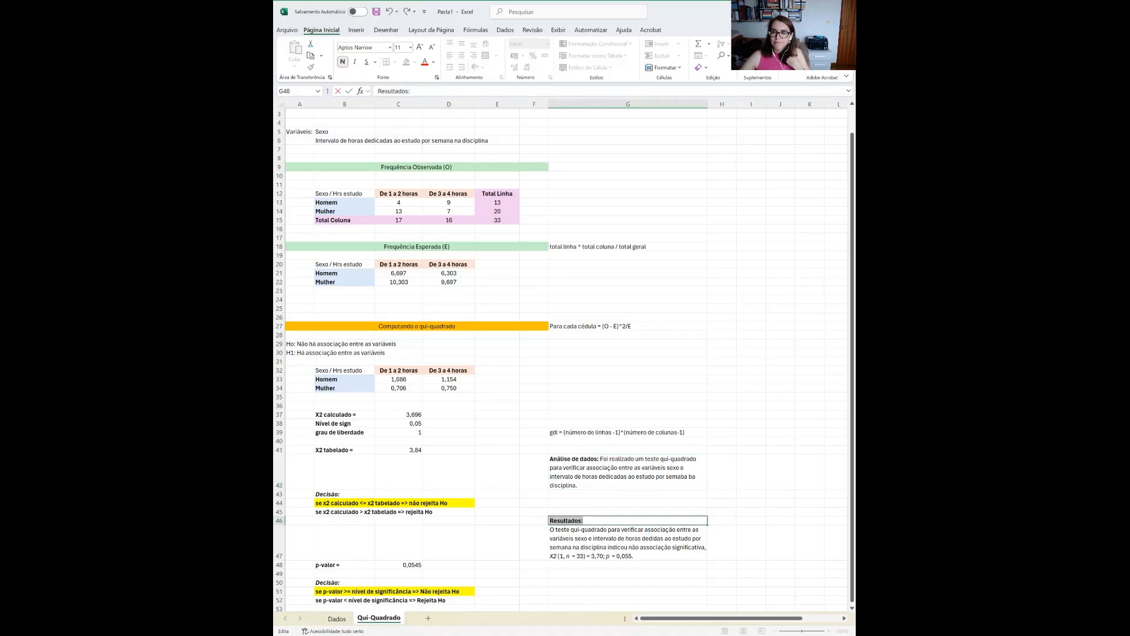